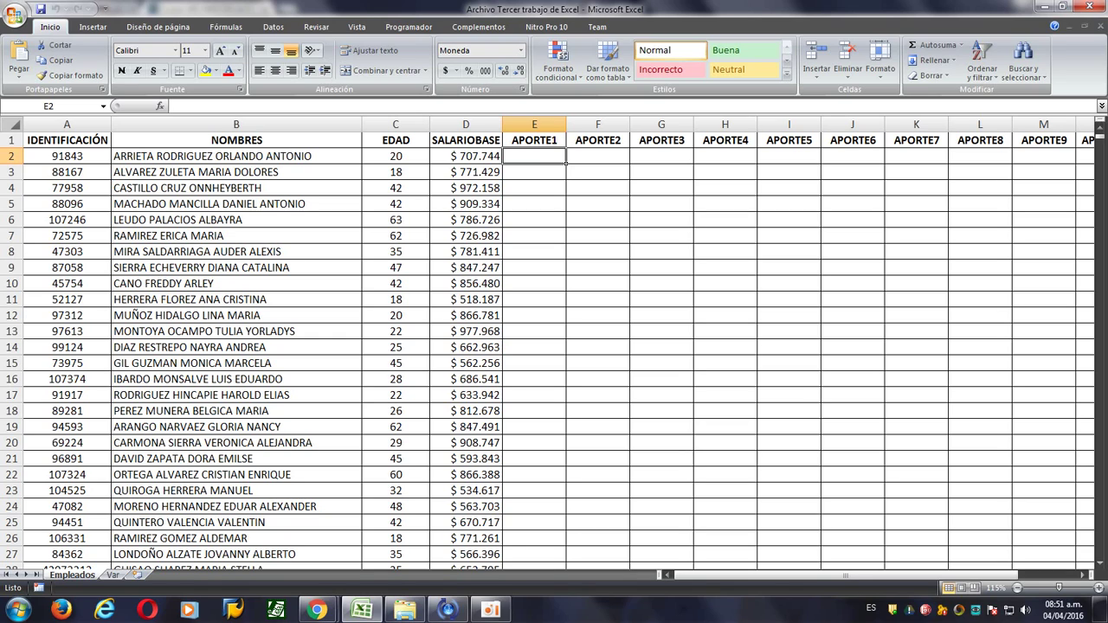
Look over the empty Var sheet, switch to the Taller 3 PDF in Chrome and highlight the sentence describing the Aporte1 calculation.
click(112, 575)
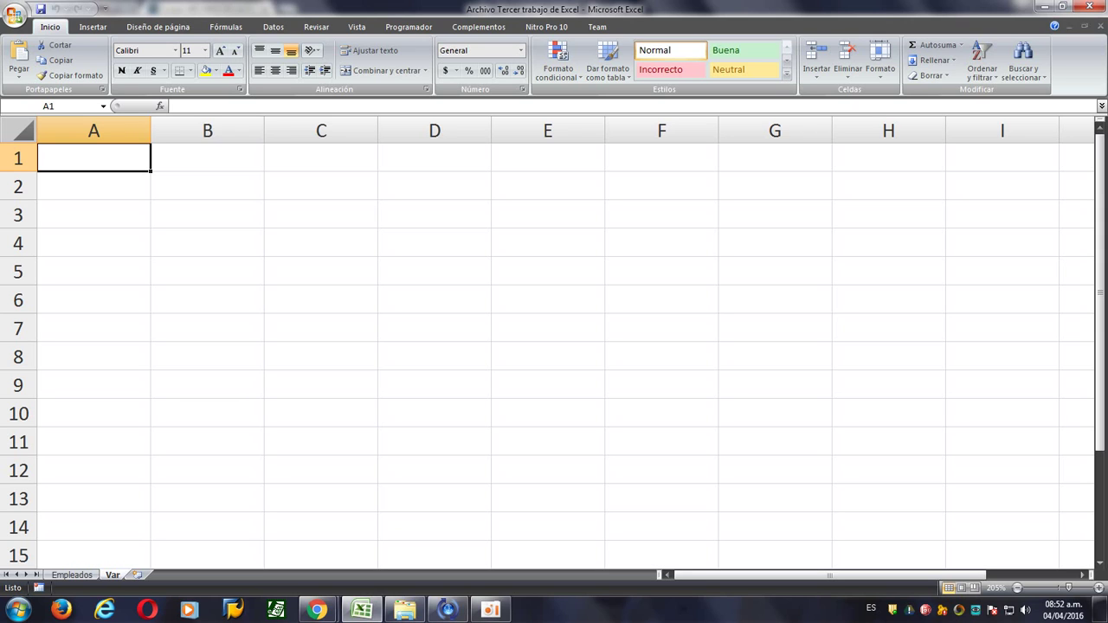
click(71, 575)
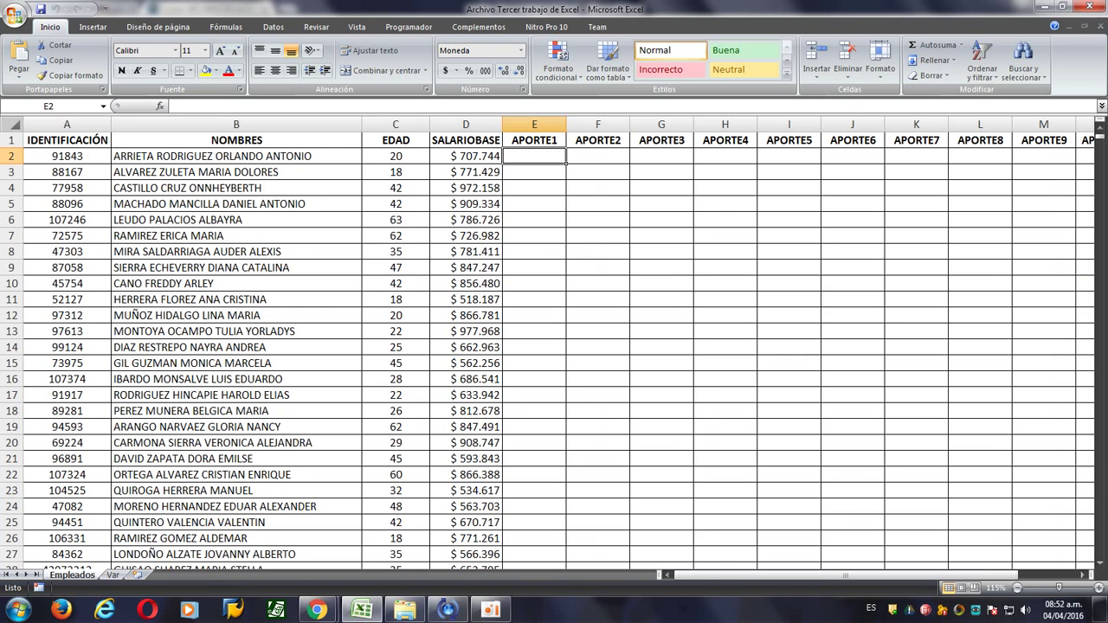
mouse_move(317, 611)
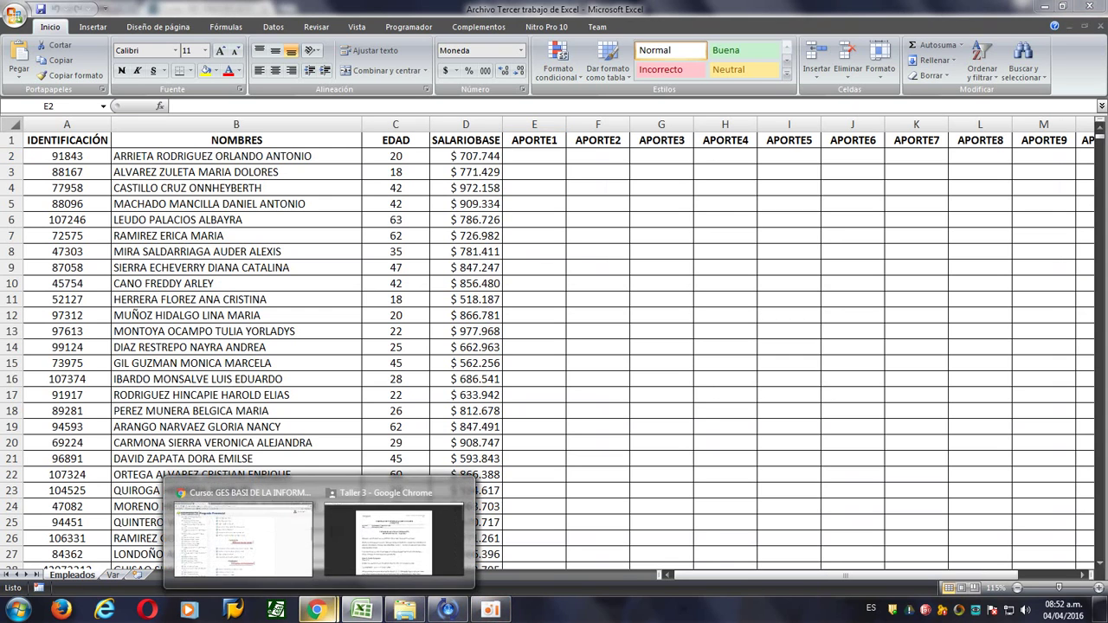
click(394, 537)
scroll(554, 312, down, 3)
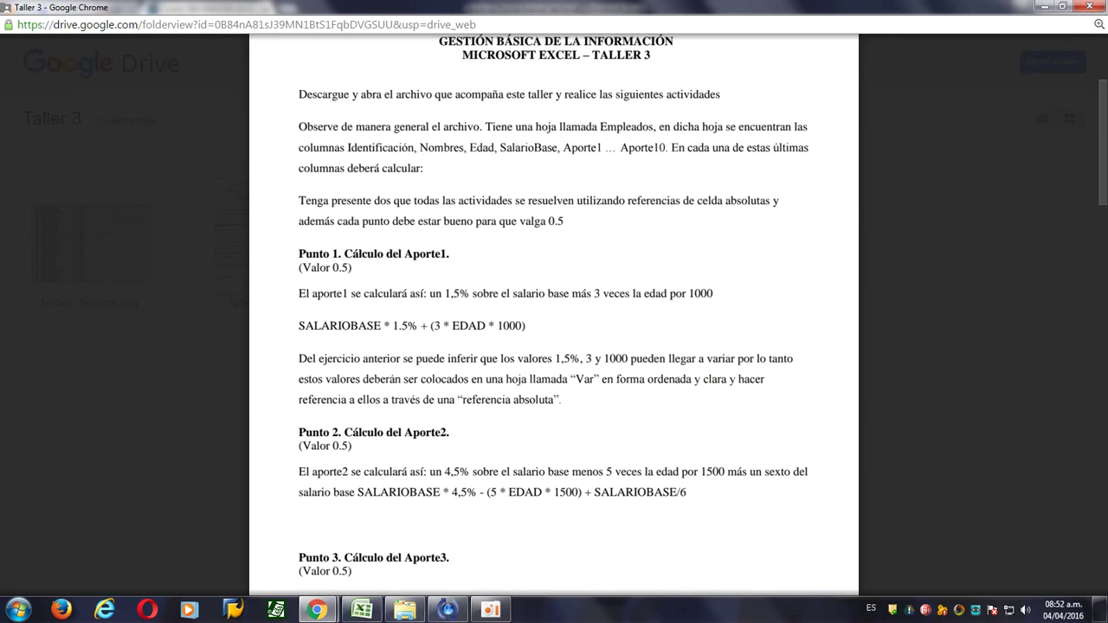
drag(299, 294, 713, 294)
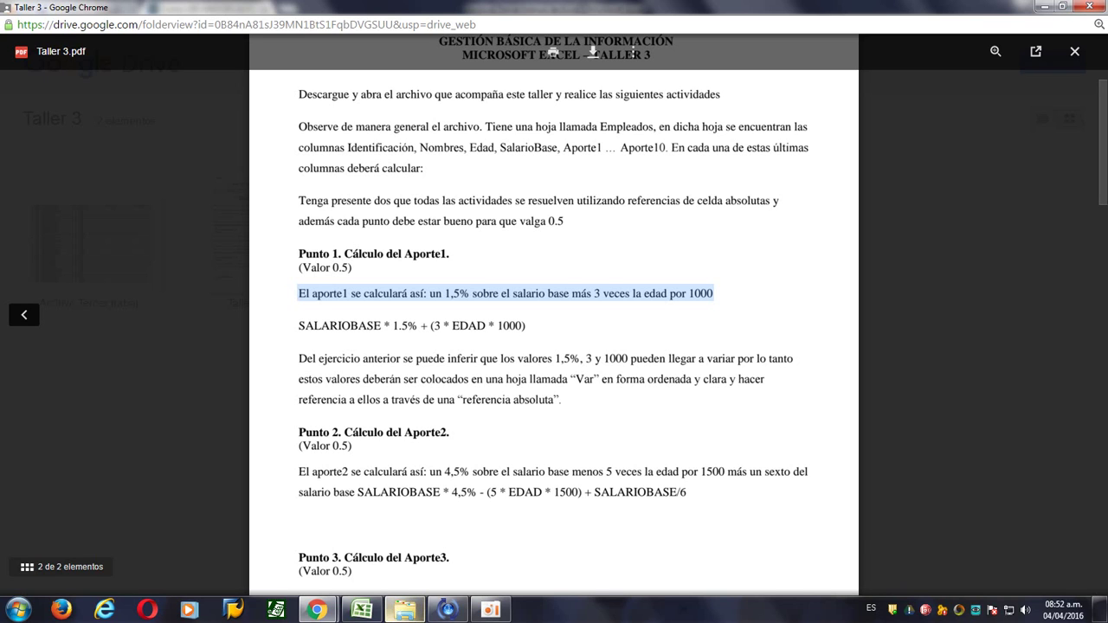
Switch to Excel and, on the Var sheet, enter APORTE 1 in A1 with 1,5%, 3 and 1000 below it in A2:A4.
click(361, 610)
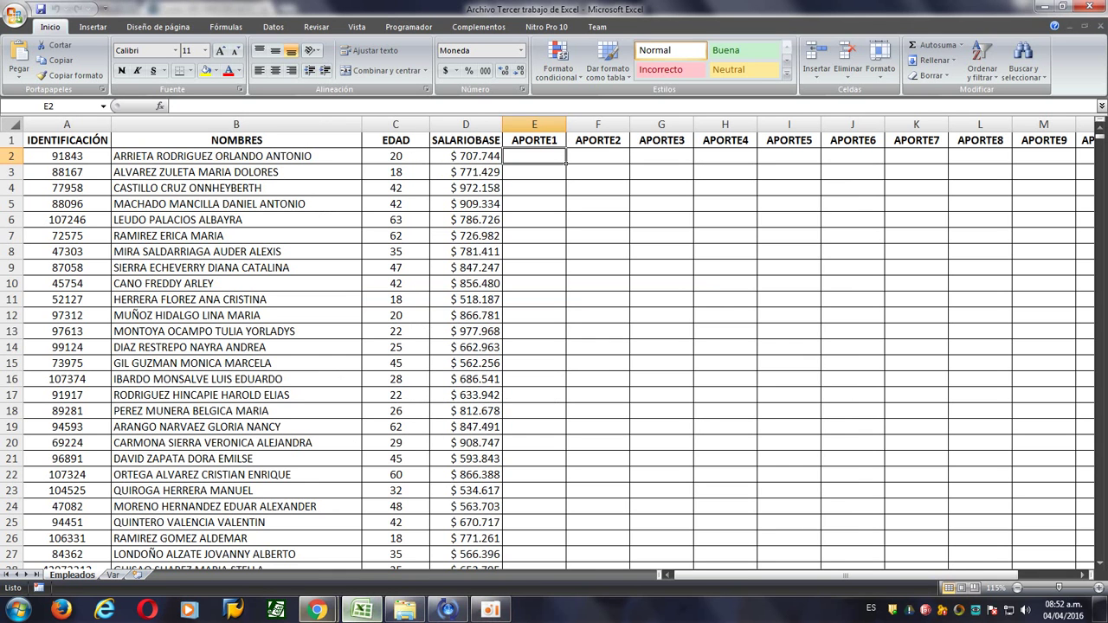
click(113, 575)
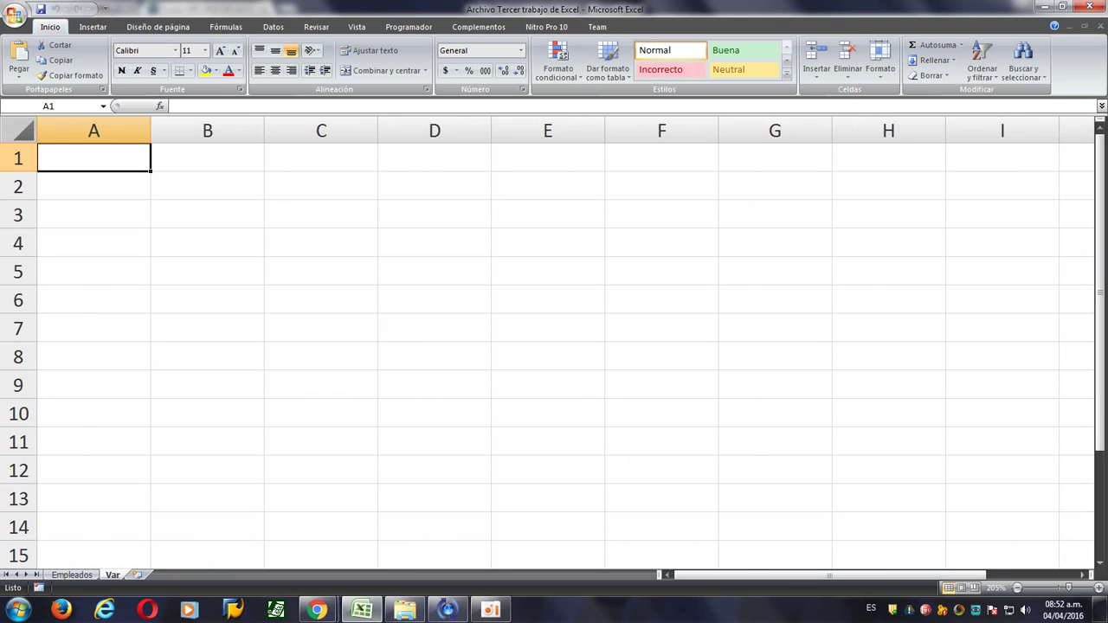
text(APOR)
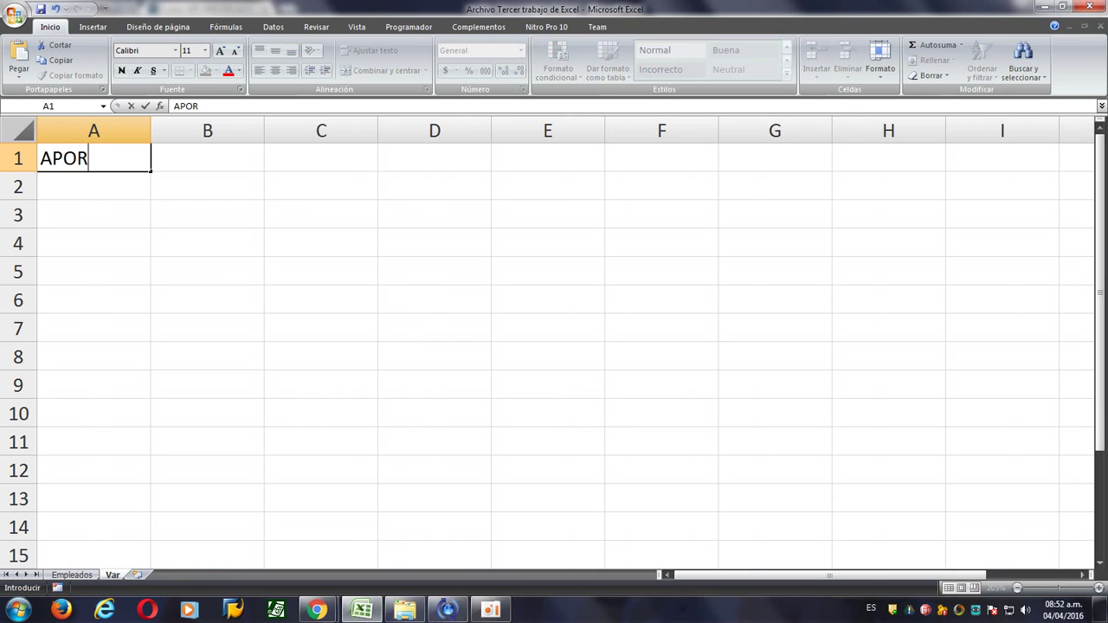
text(TE 1)
key(Return)
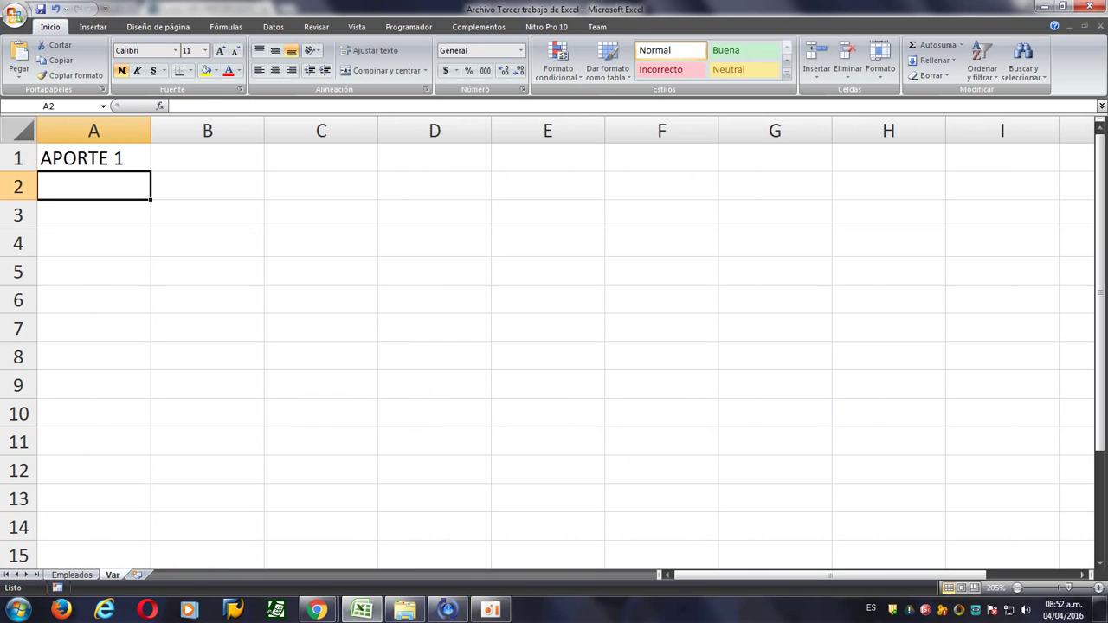
text(1,5%)
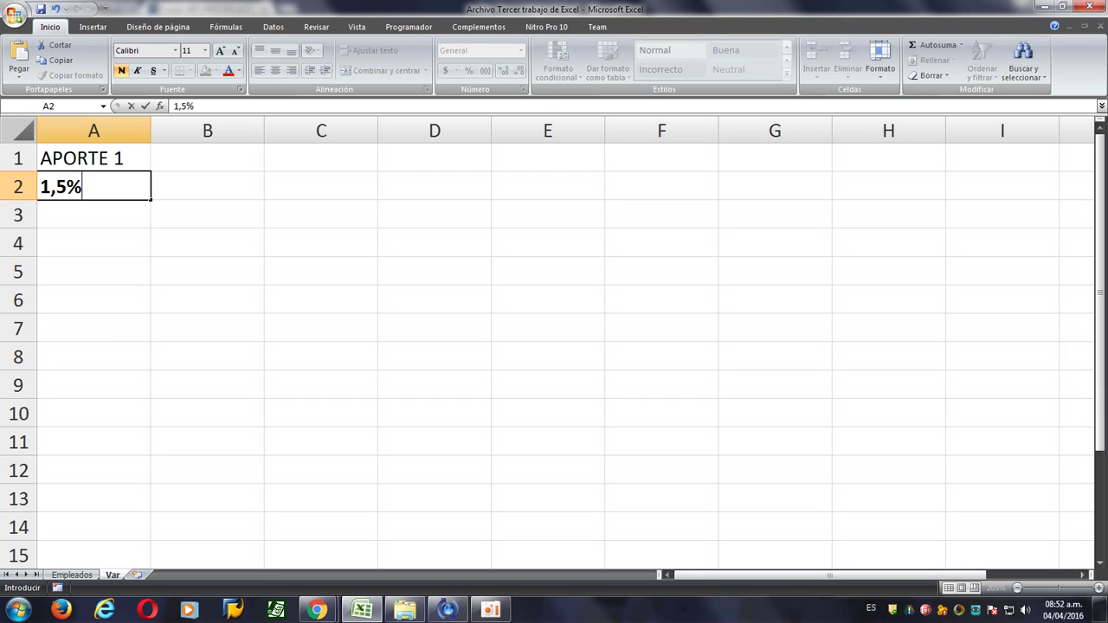
key(Return)
text(3)
key(Return)
text(10)
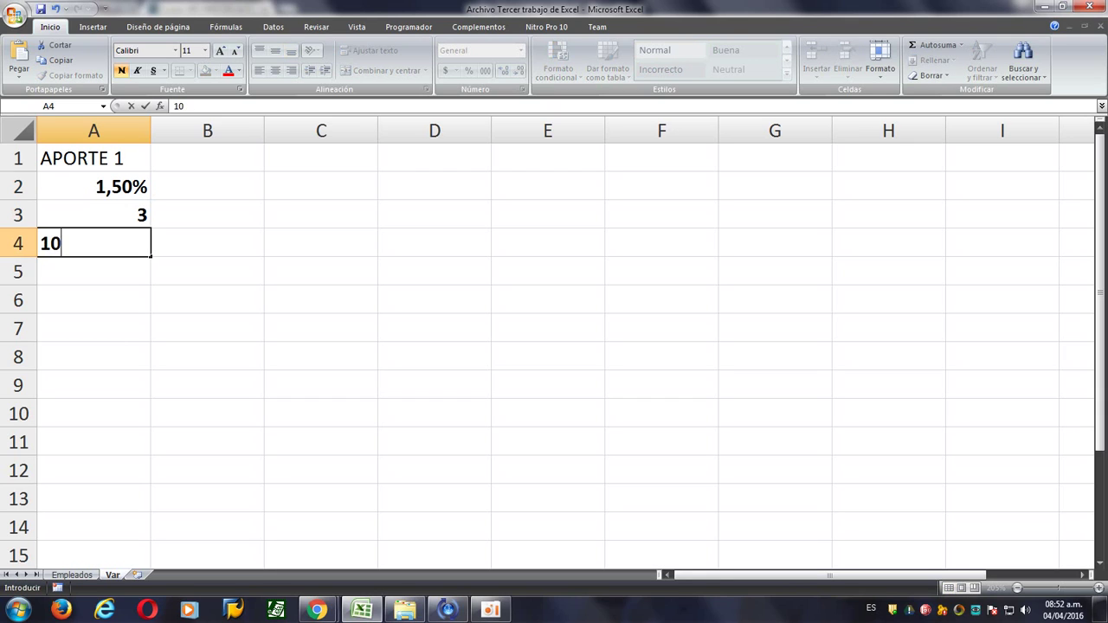
text(00)
key(Return)
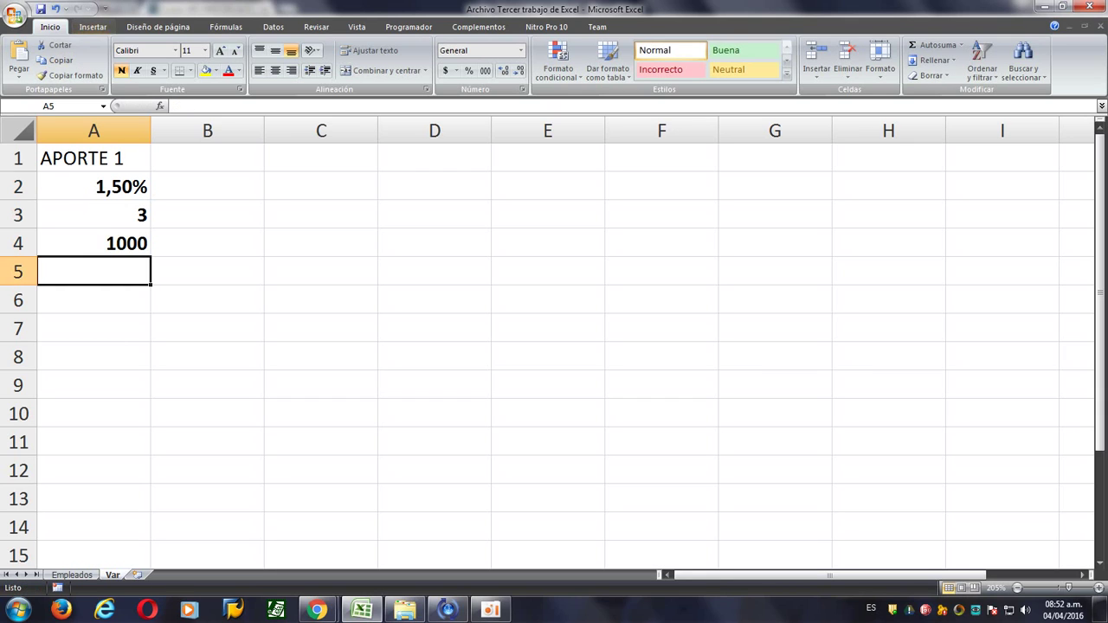
Show the percentage in A2 with one decimal and format A4 as Moneda with 0 decimals and the $ Español (Colombia) symbol.
click(93, 187)
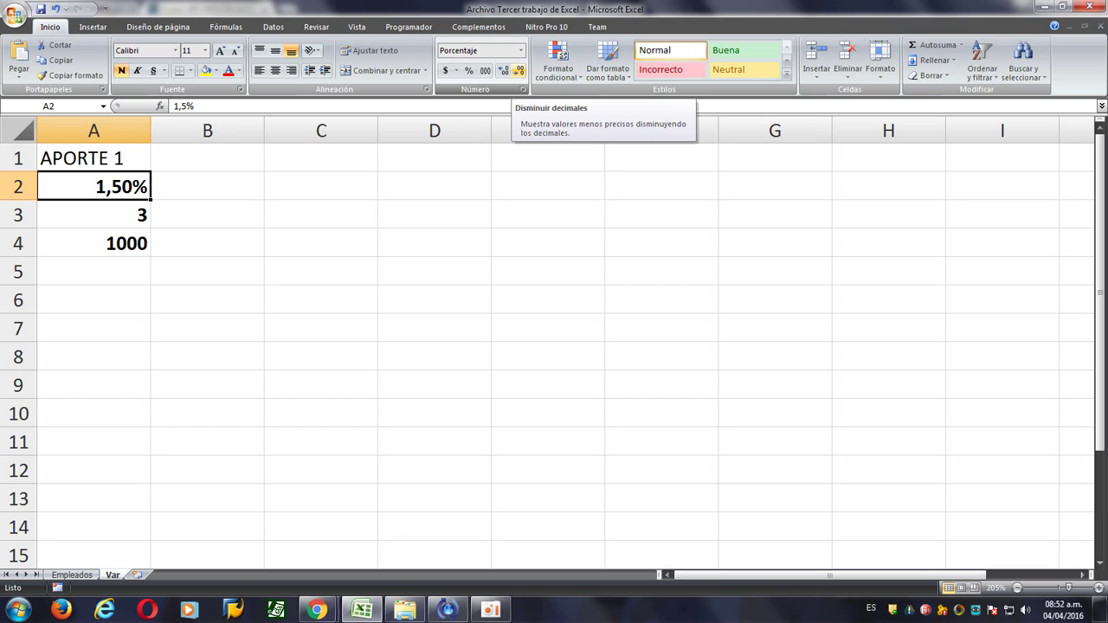
click(519, 70)
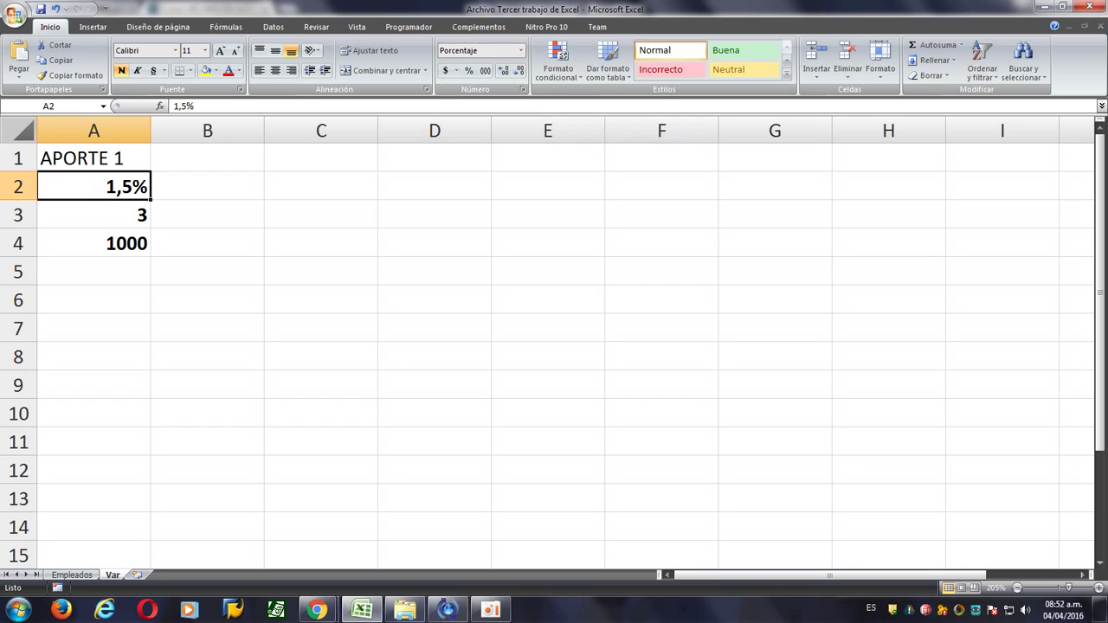
click(94, 244)
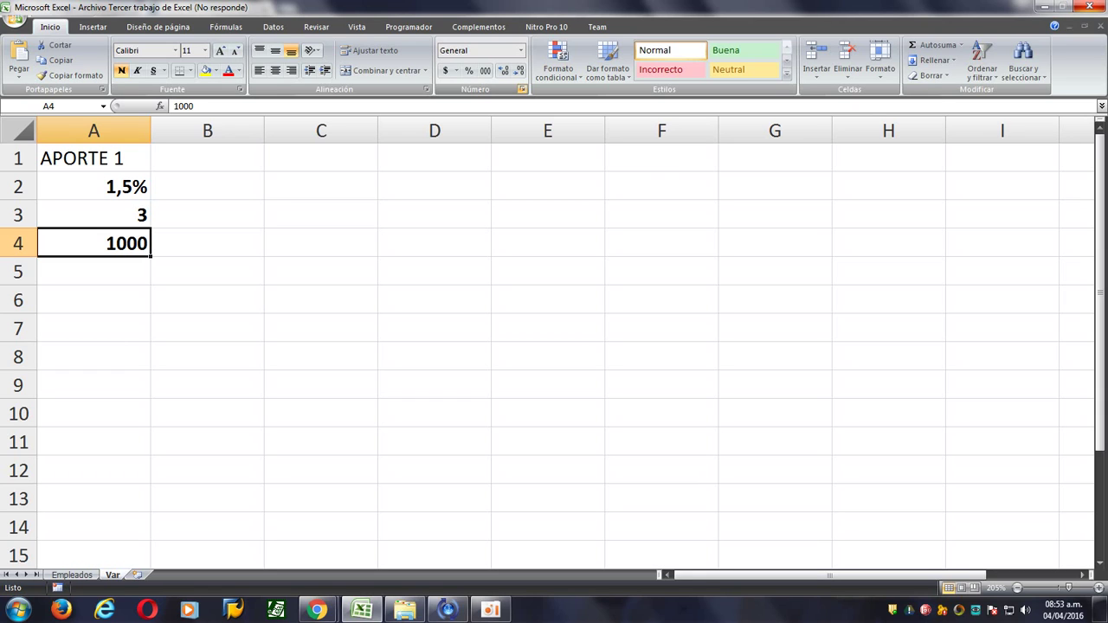
click(615, 162)
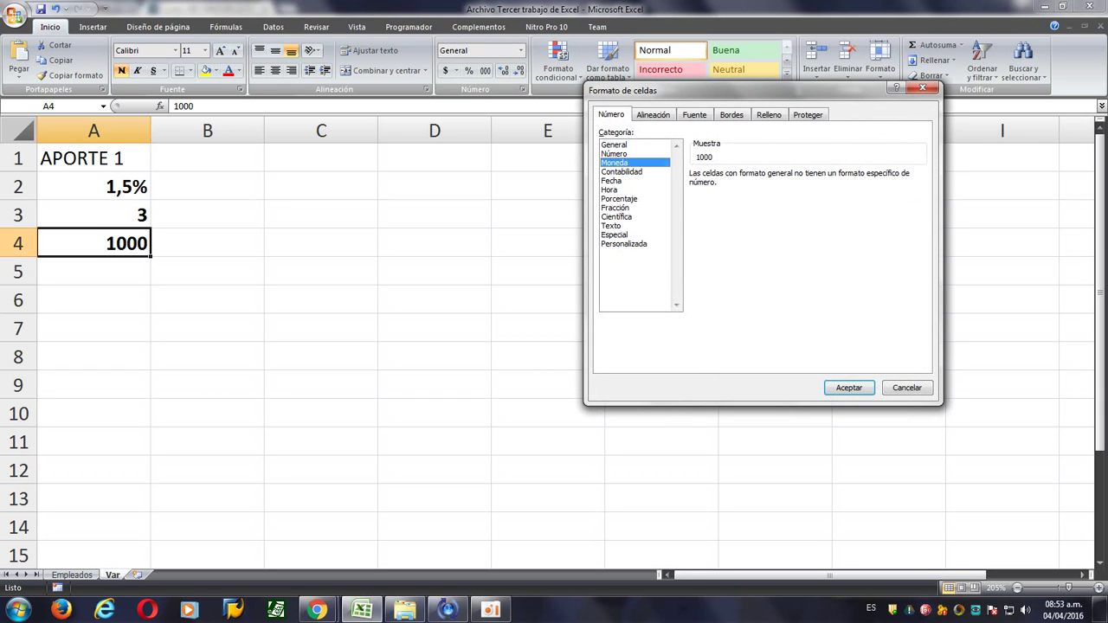
click(801, 178)
click(801, 178)
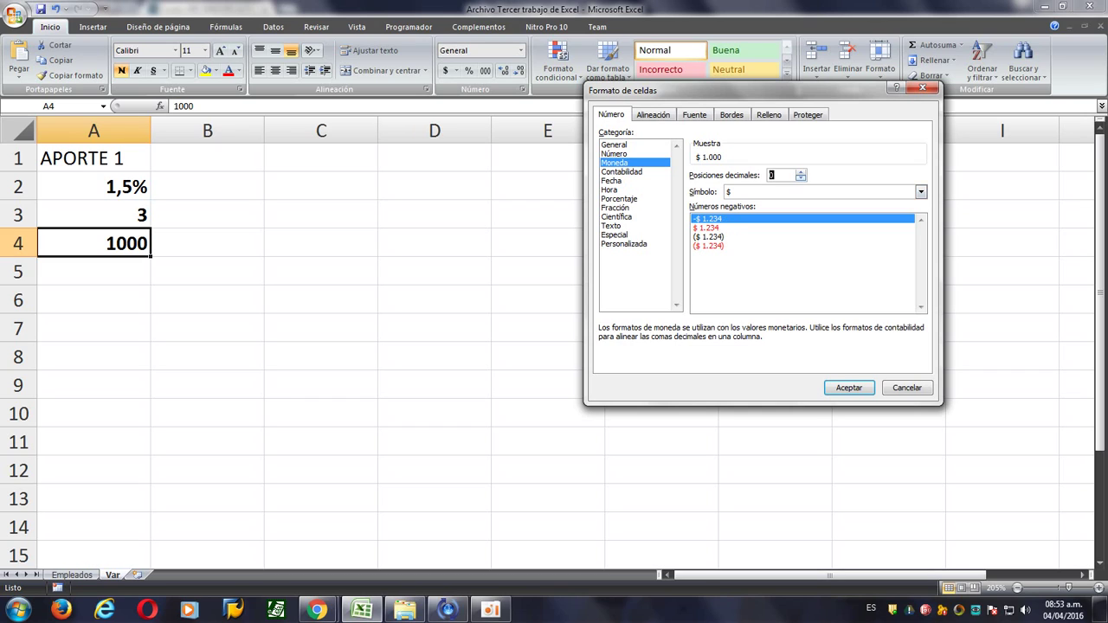
click(921, 192)
scroll(866, 231, down, 2)
scroll(818, 226, down, 10)
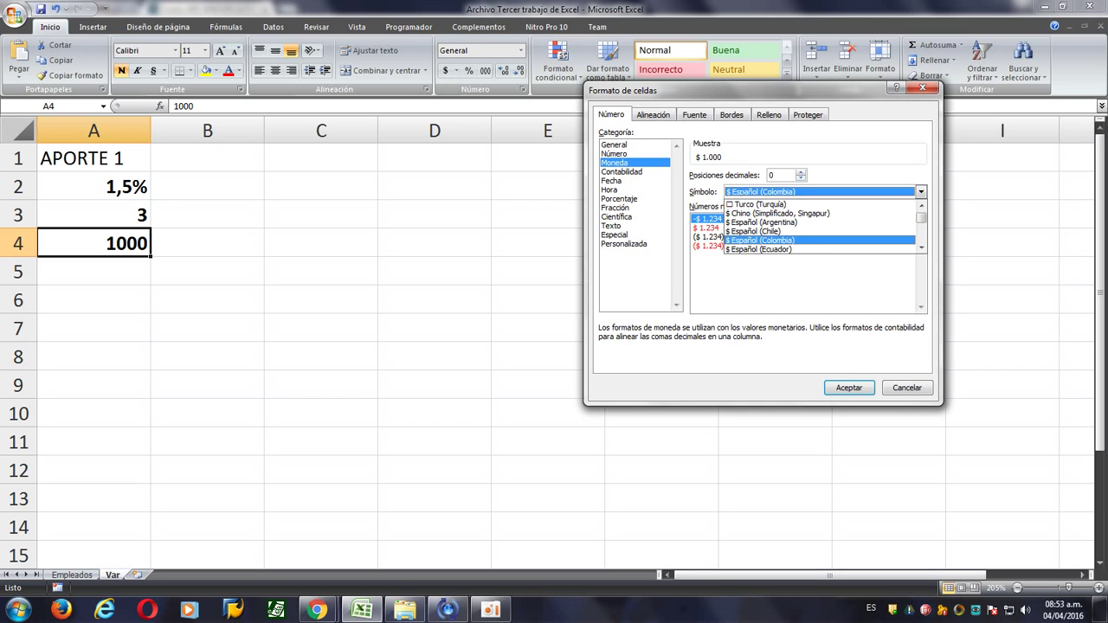
click(762, 240)
click(848, 387)
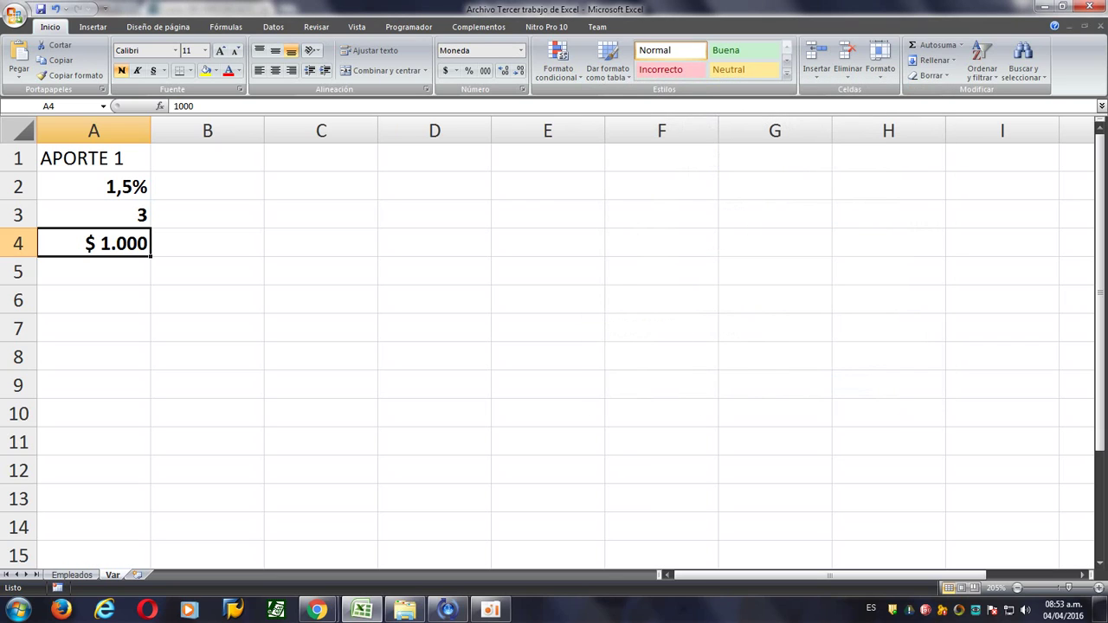
click(321, 215)
Apply all borders to the APORTE 1 block in A1:A4.
drag(94, 158, 104, 243)
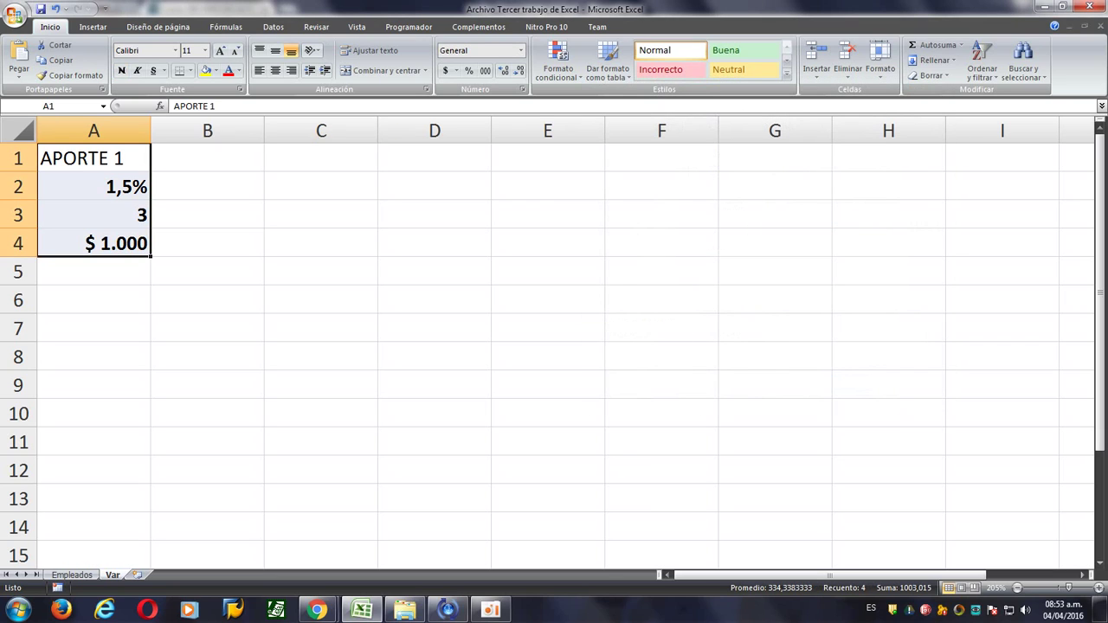
click(190, 70)
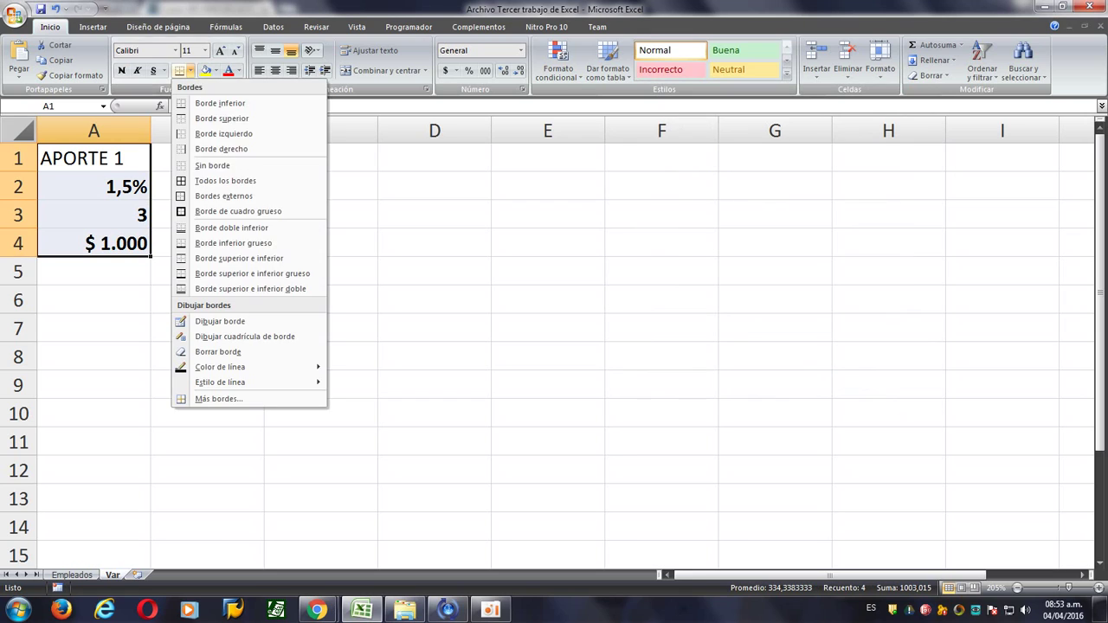
click(225, 181)
Make the APORTE 1 heading in A1 bold and centred, and remove the bold from the values in A2:A4.
click(94, 157)
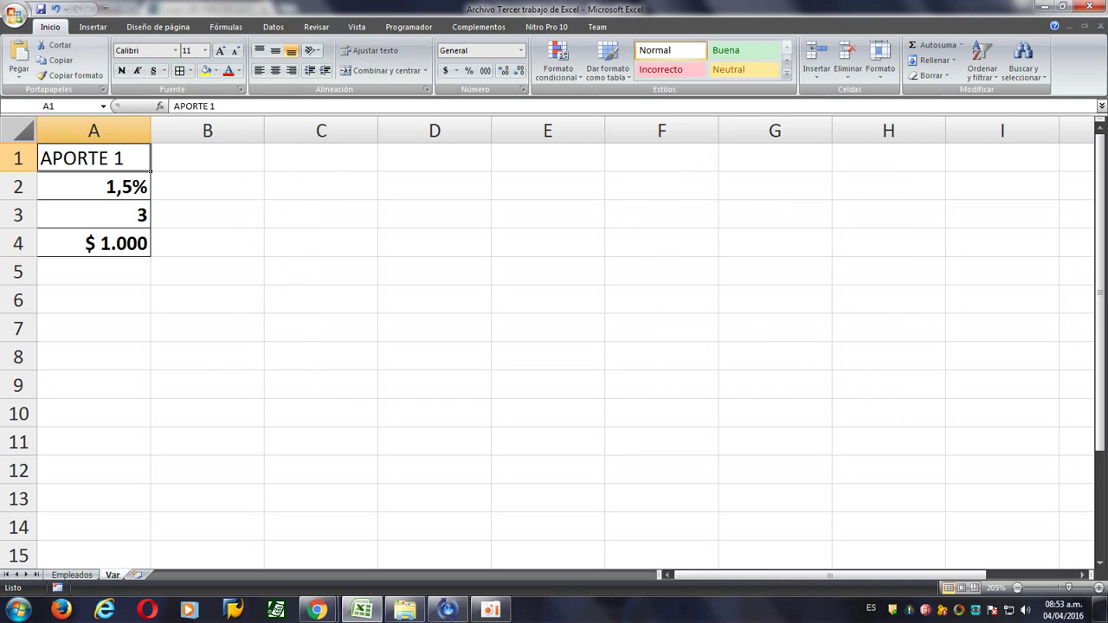
click(121, 70)
drag(93, 186, 94, 244)
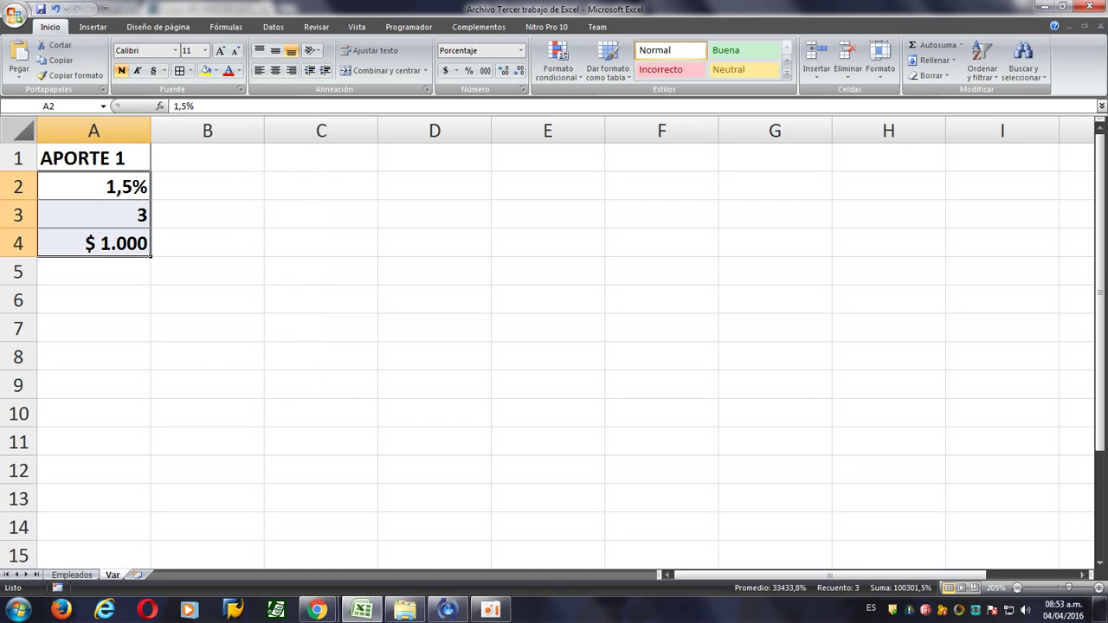
key(ctrl+n)
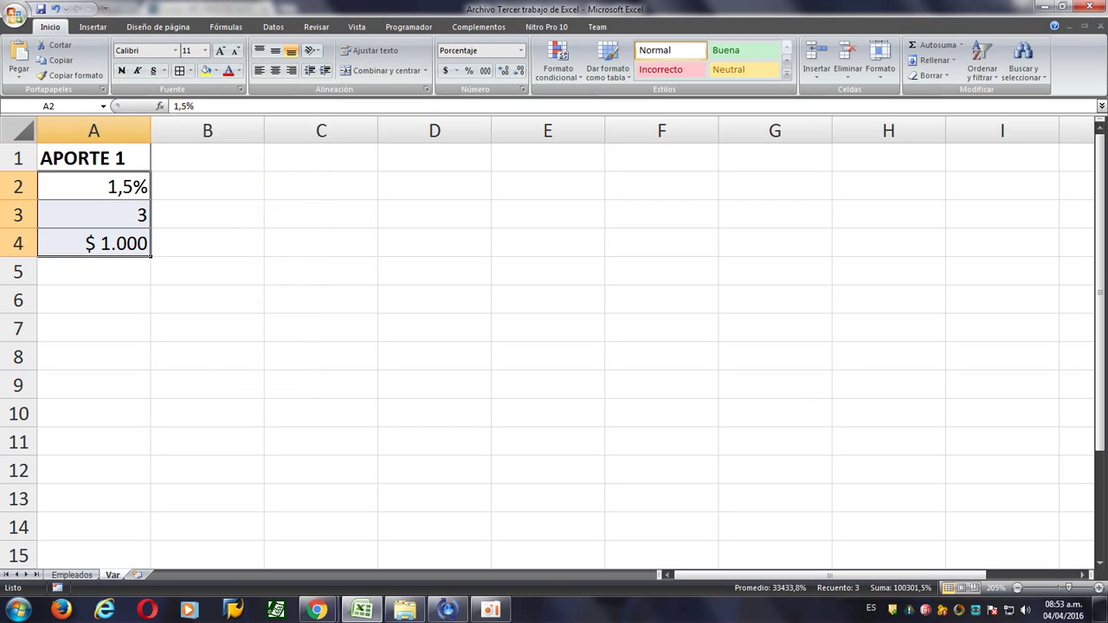
click(93, 158)
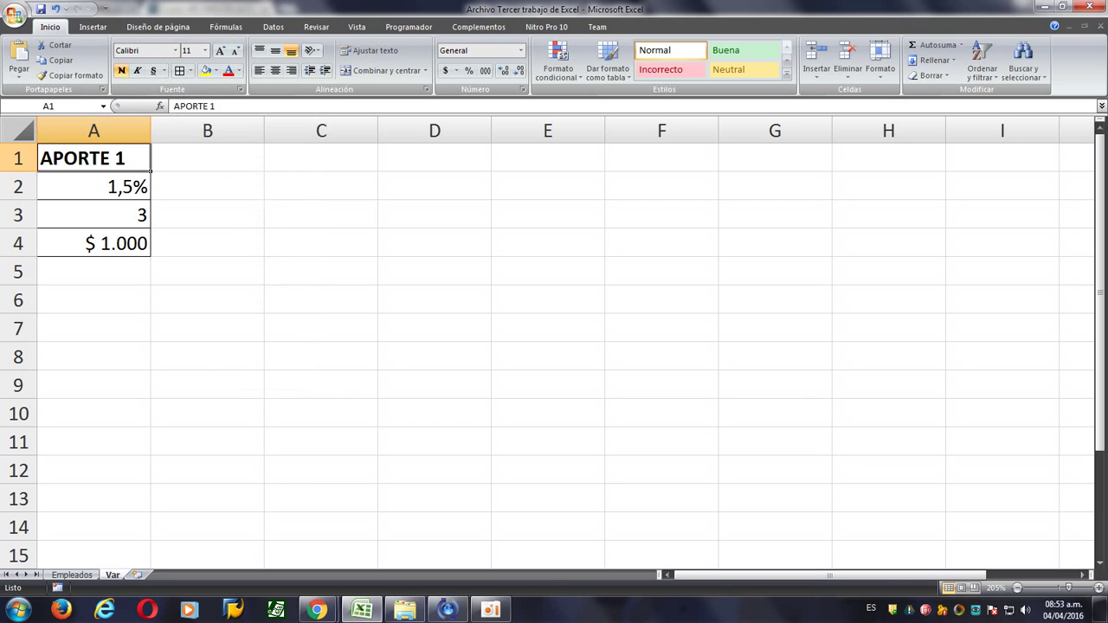
click(276, 70)
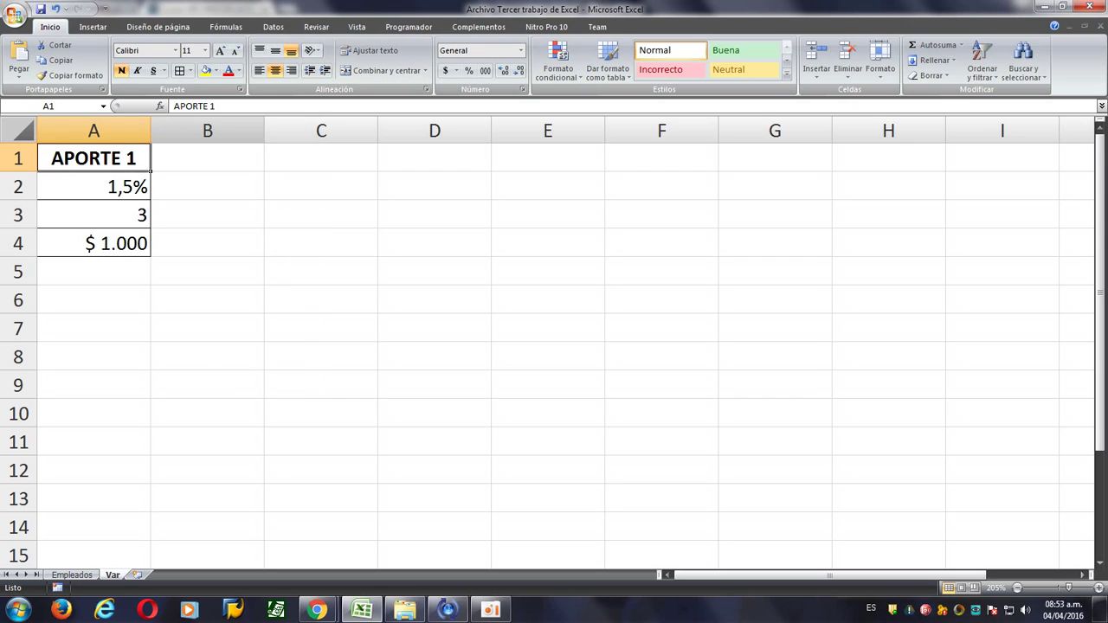
Fill the APORTE 1 heading with light orange and the values in A2:A4 with light blue.
click(216, 71)
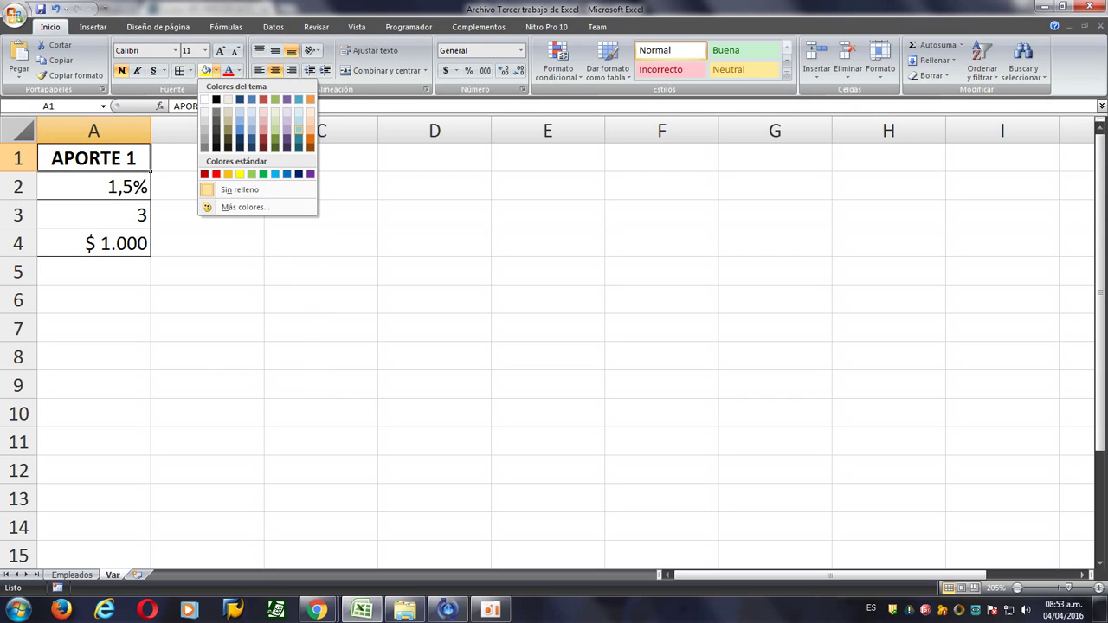
click(310, 129)
drag(93, 186, 94, 243)
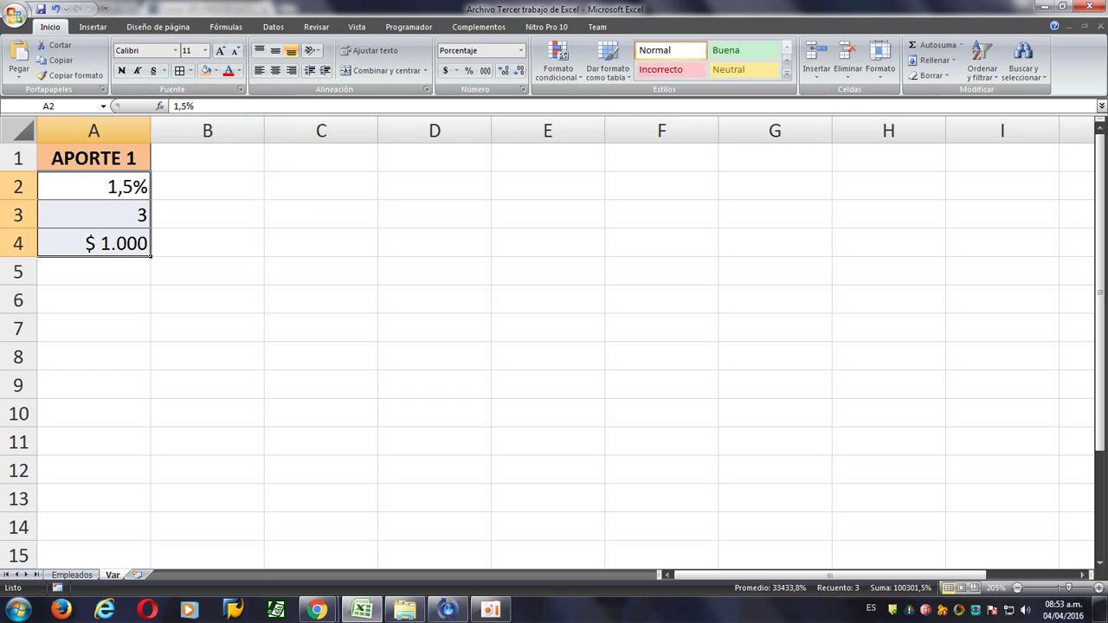
click(215, 71)
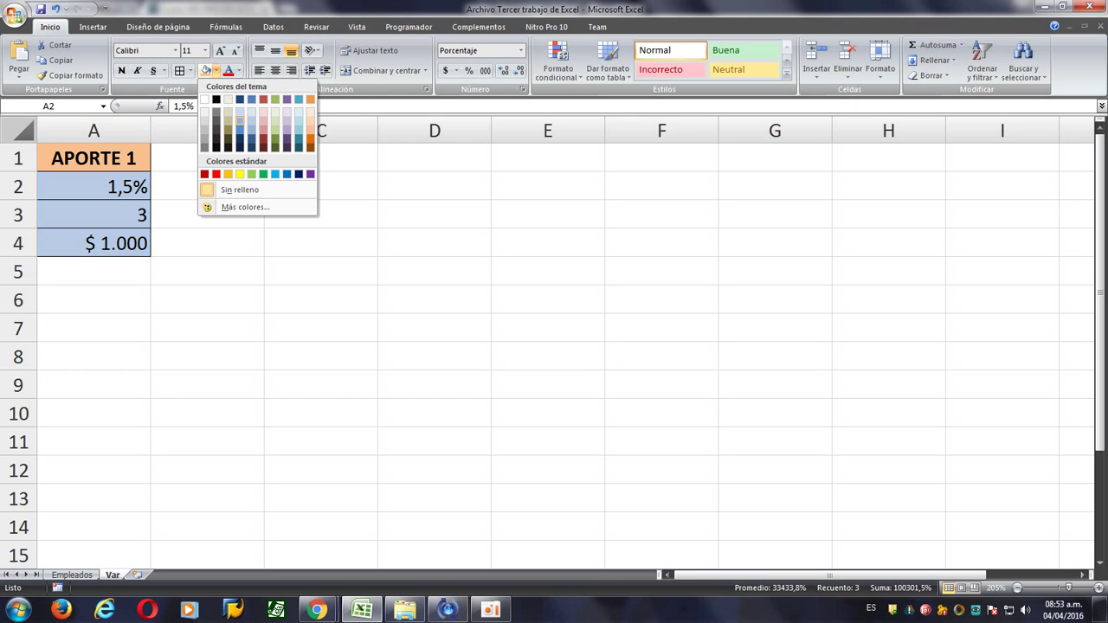
click(240, 121)
click(207, 329)
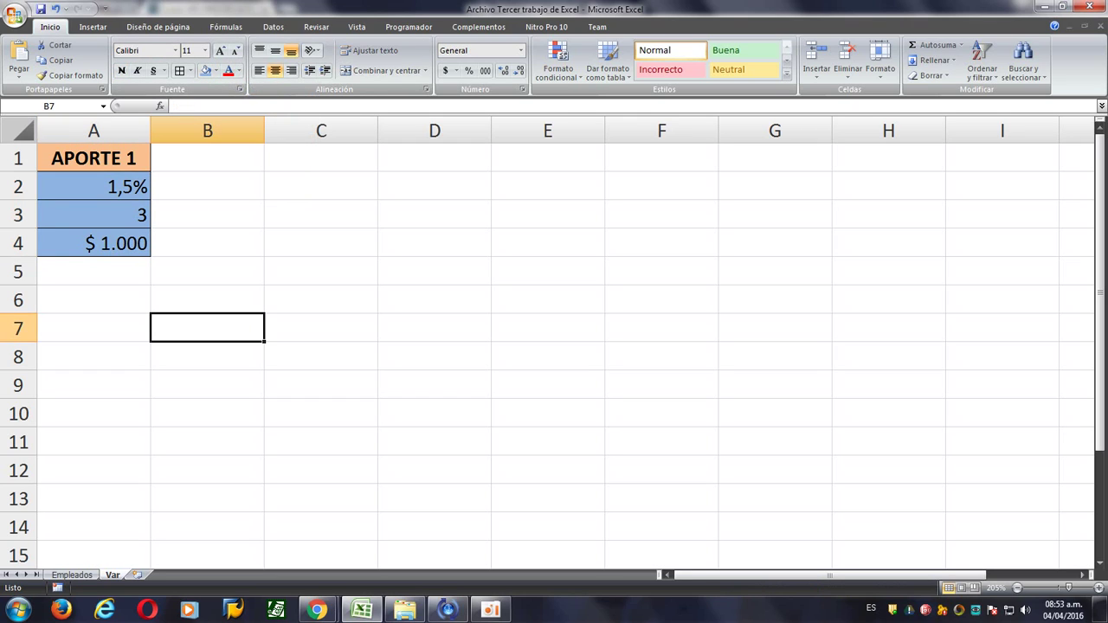
On the Empleados sheet, begin the APORTE1 formula in E2 as =D2*Var!$A$2, following the Aporte1 expression in the exercise PDF.
click(72, 575)
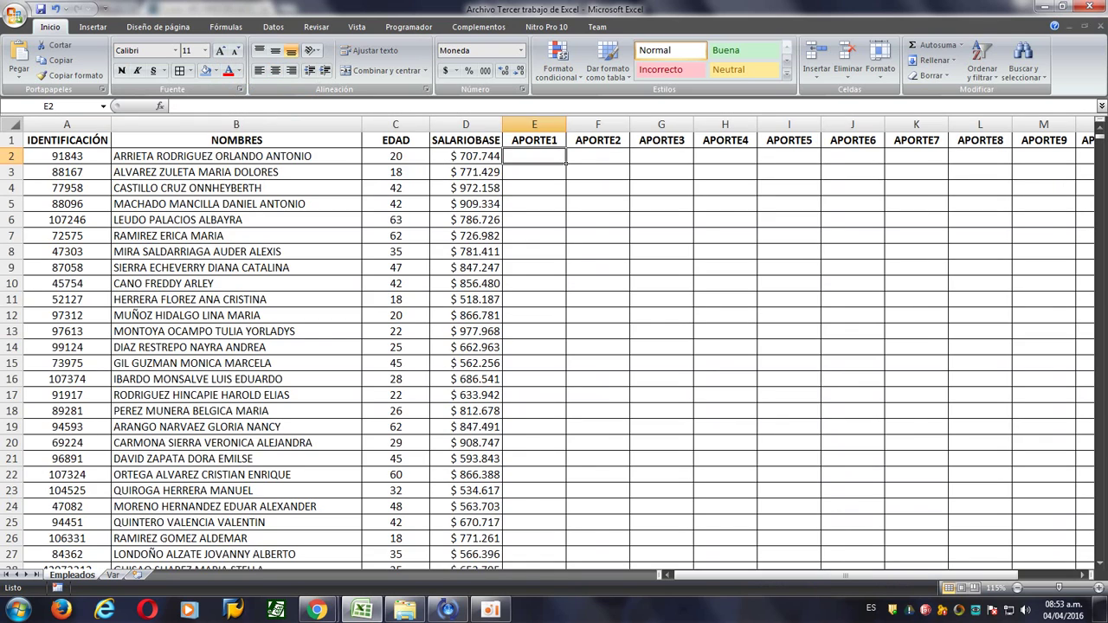
scroll(555, 346, up, 6)
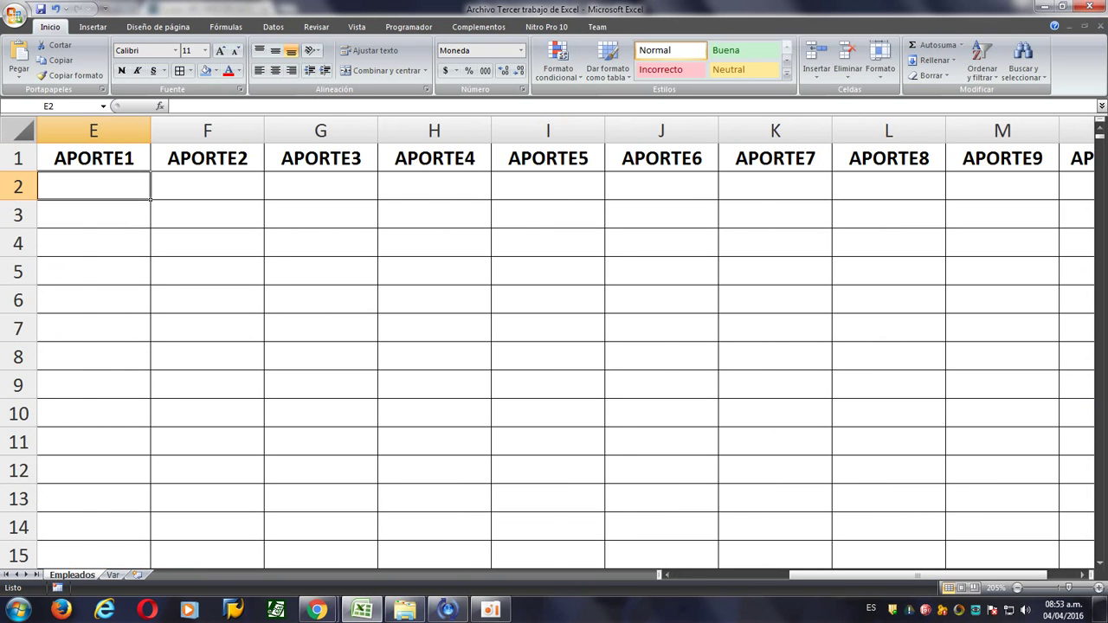
scroll(568, 342, left, 2)
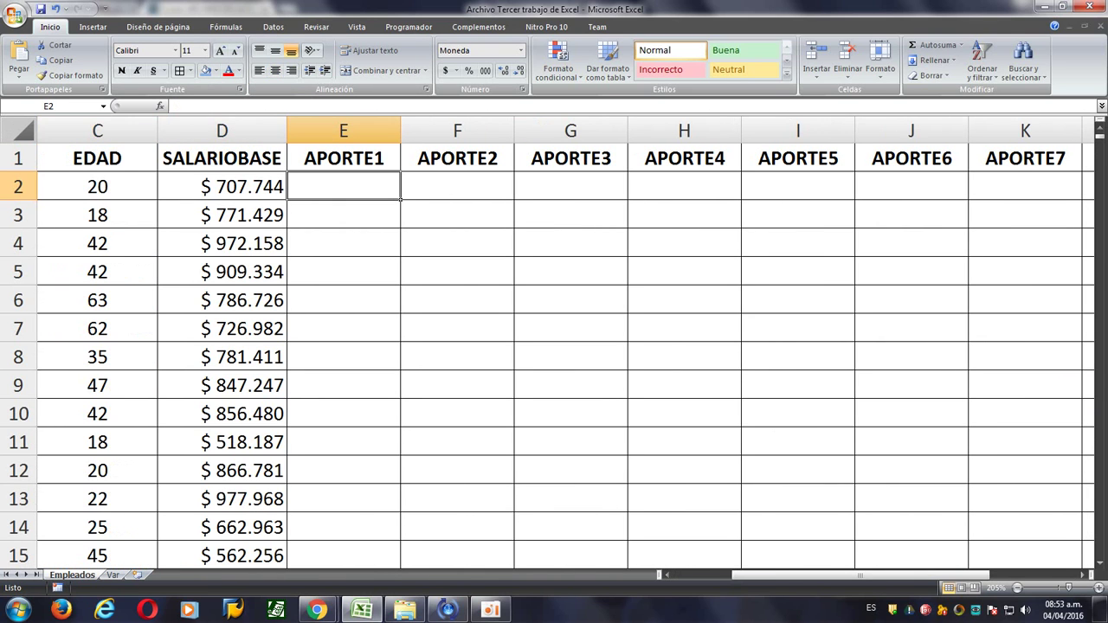
text(=)
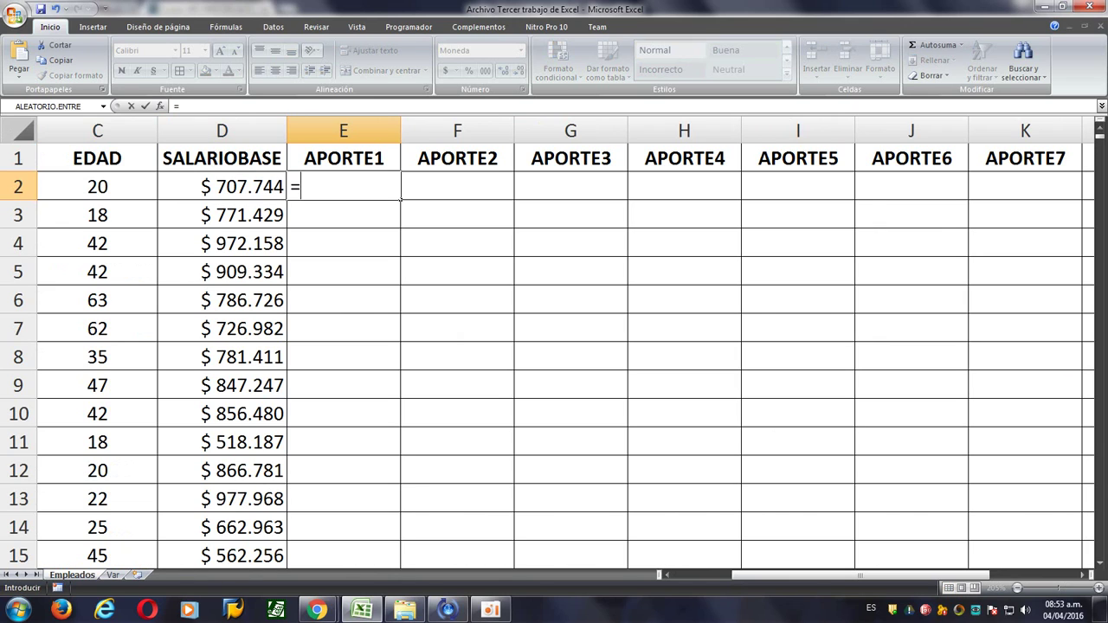
key(alt+Tab)
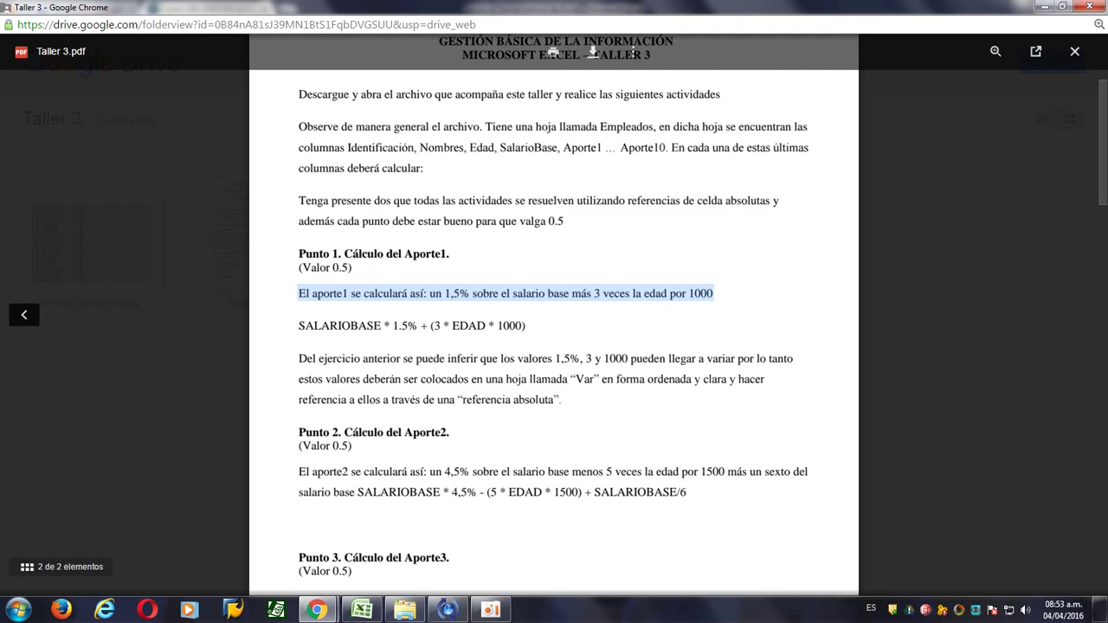
key(alt+Tab)
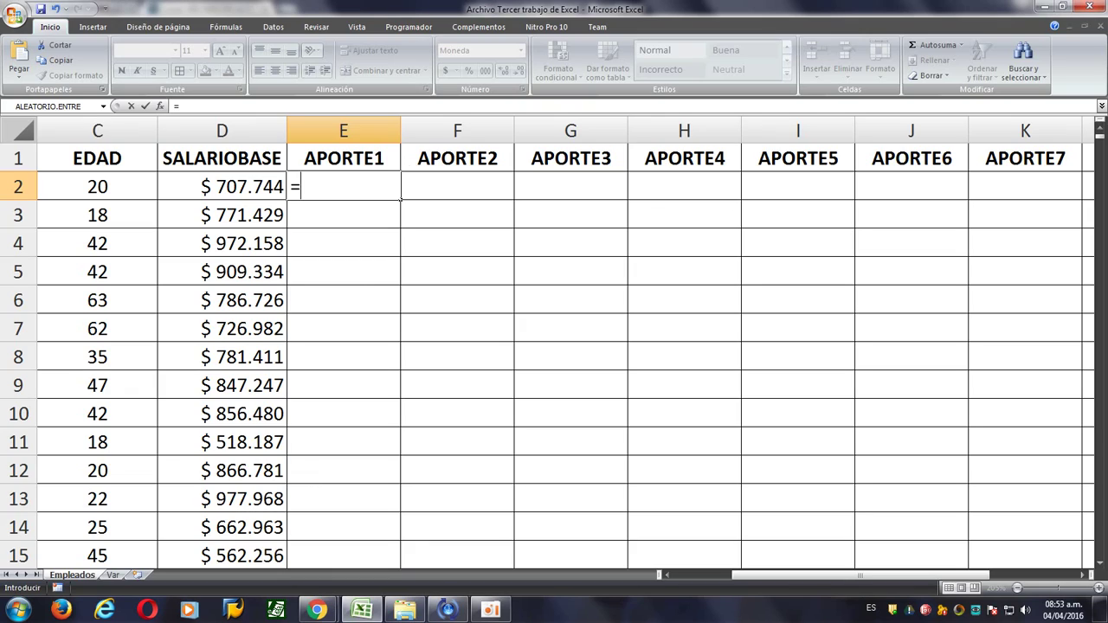
text(D2*)
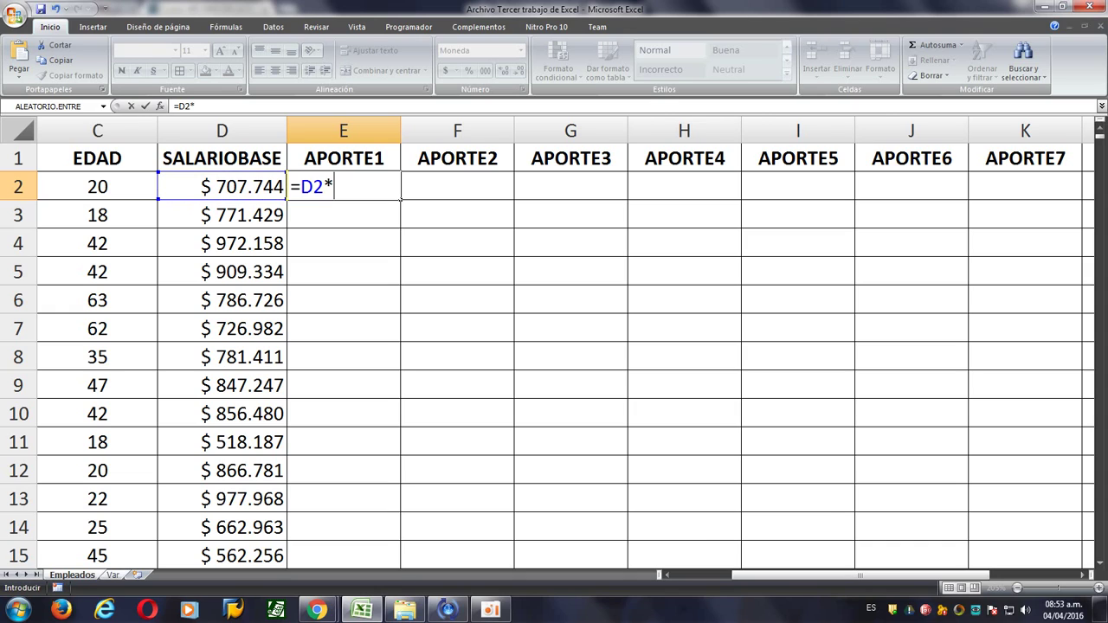
key(ctrl+Page_Down)
click(94, 187)
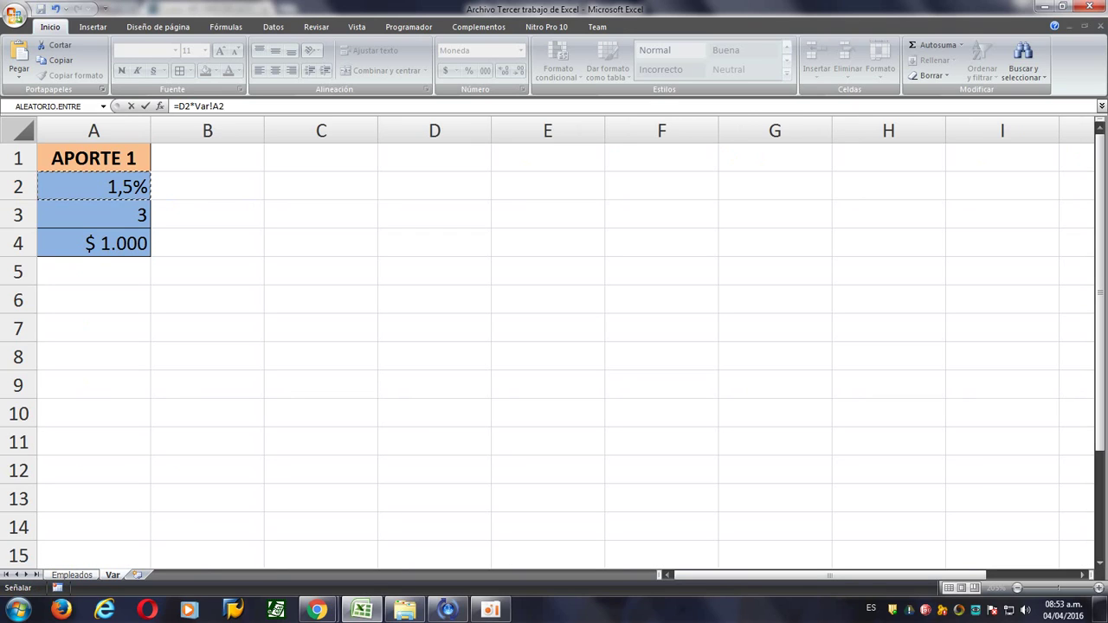
key(F4)
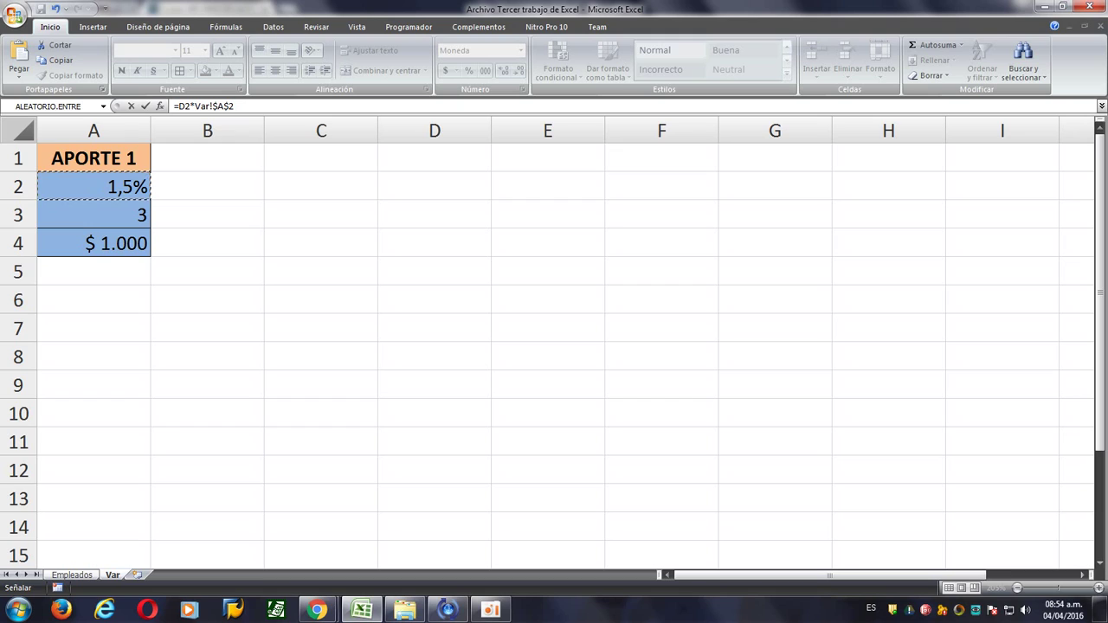
Extend the E2 formula with +(Var!$A$3*Empleados!C2, using an absolute reference for the multiplier and a relative one for the age.
text(+()
click(93, 215)
key(F4)
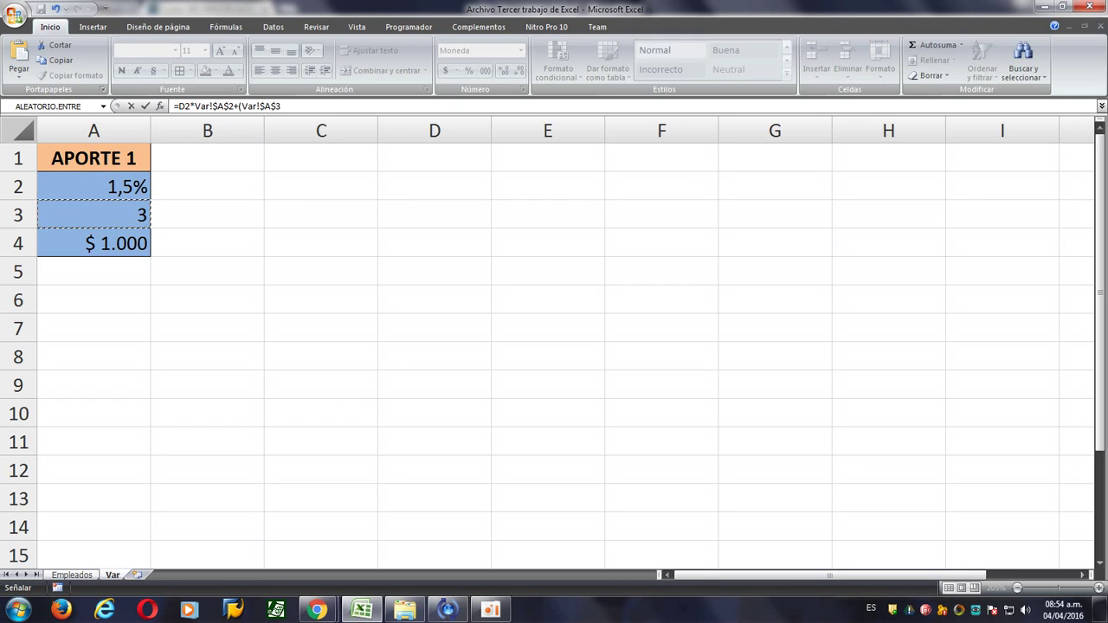
text(*)
click(72, 575)
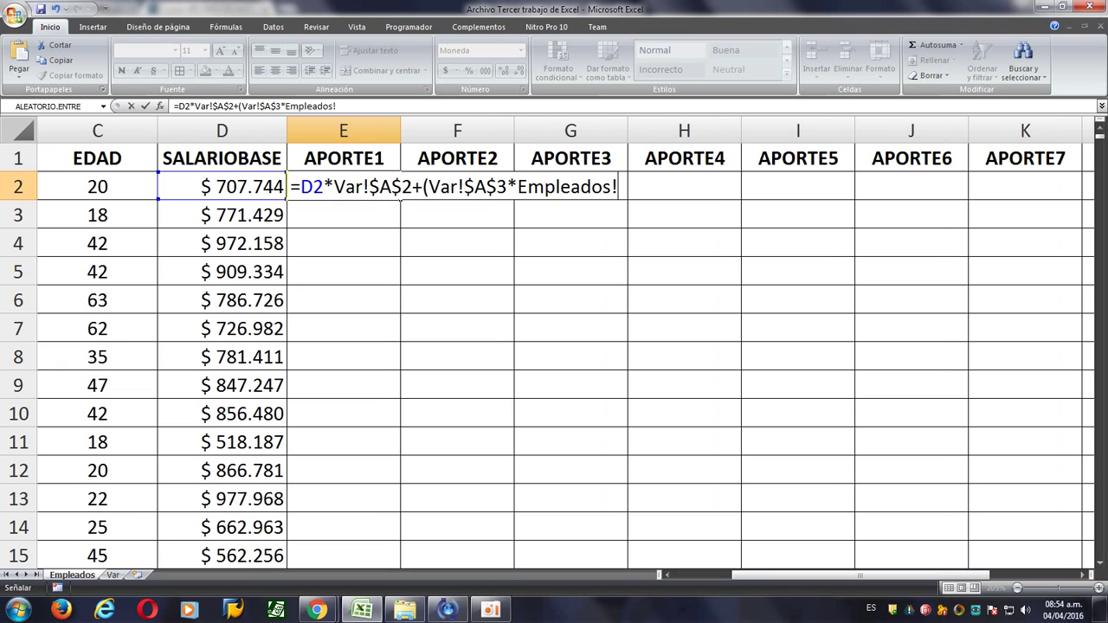
click(97, 186)
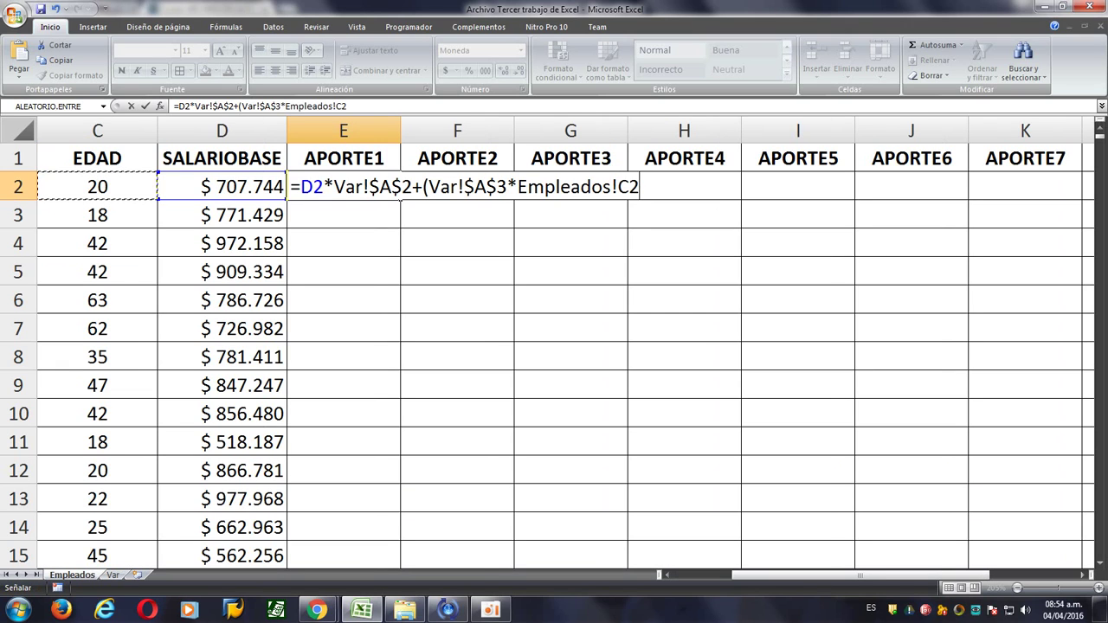
Complete the E2 formula with *Var!$A$4) and fill it down the whole APORTE1 column.
text(*)
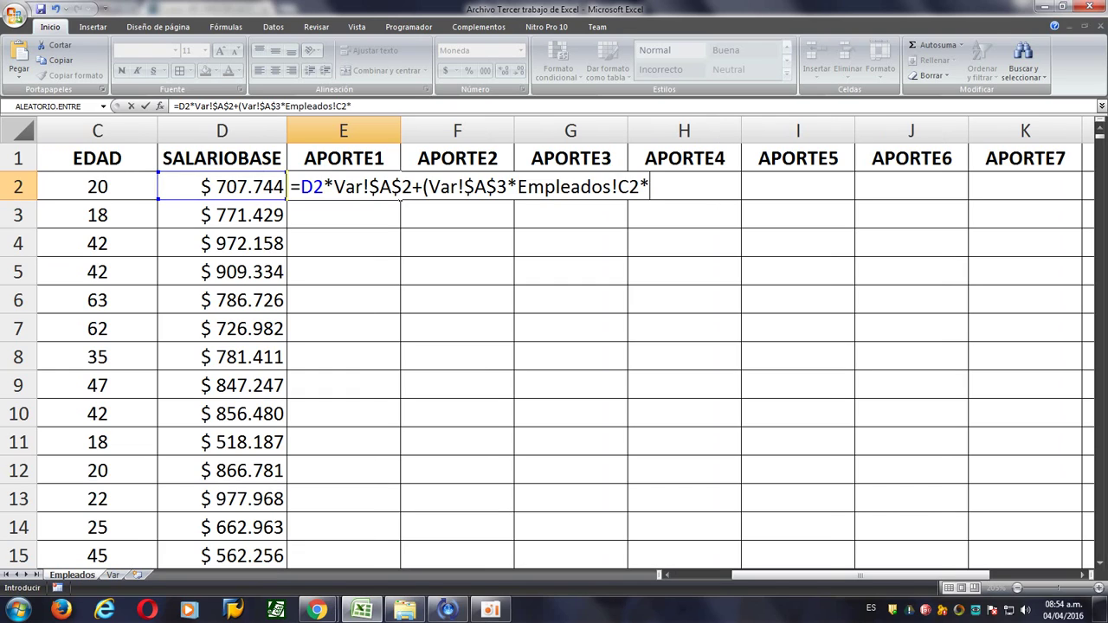
click(113, 575)
click(96, 244)
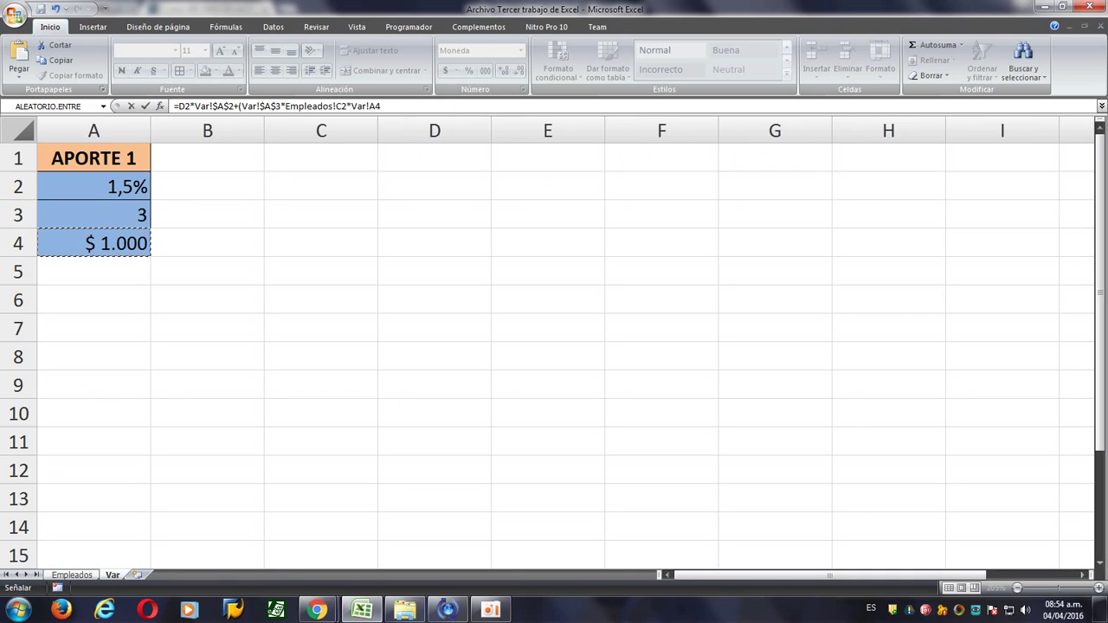
key(F4)
text())
key(Return)
click(344, 186)
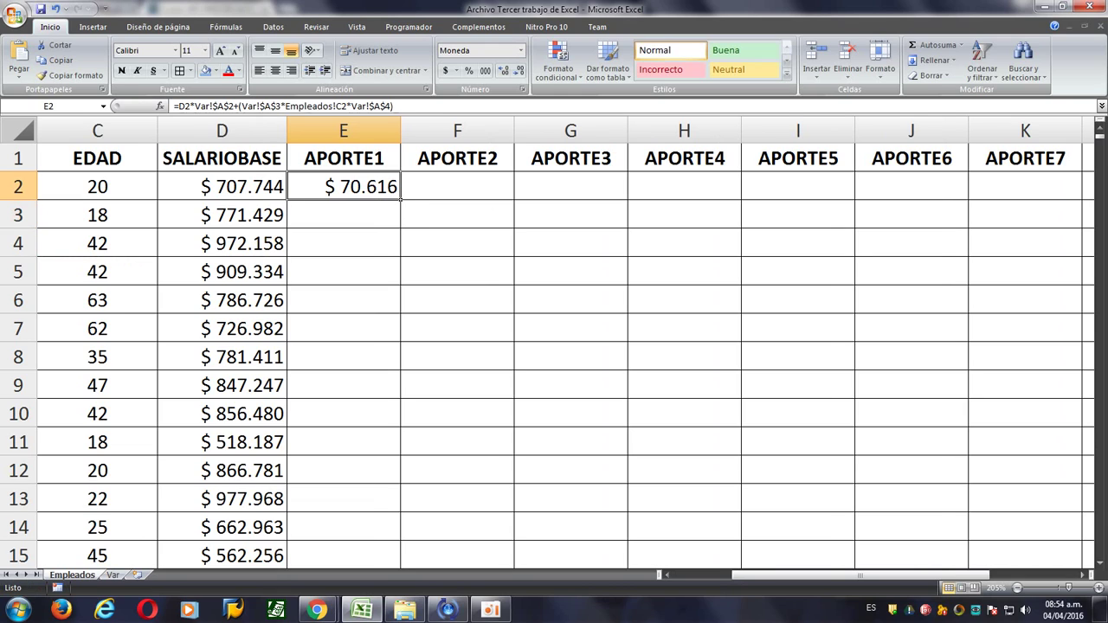
double_click(400, 199)
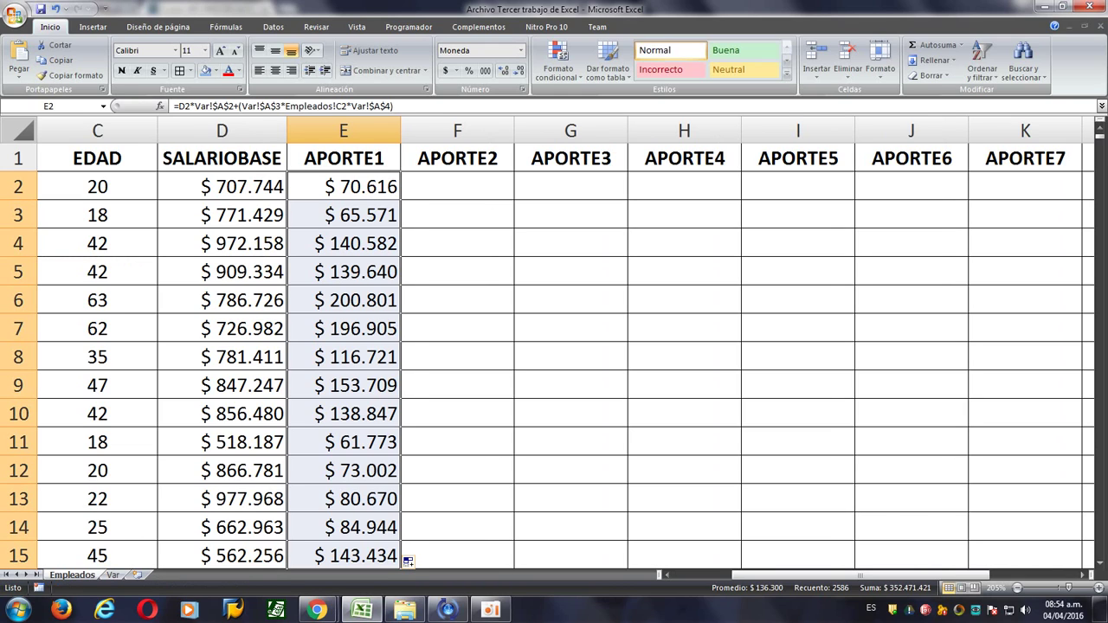
Read the Aporte2 statement in the Taller 3 PDF in Chrome, and extend the Var sheet's heading into B1 as APORTE 2.
click(457, 186)
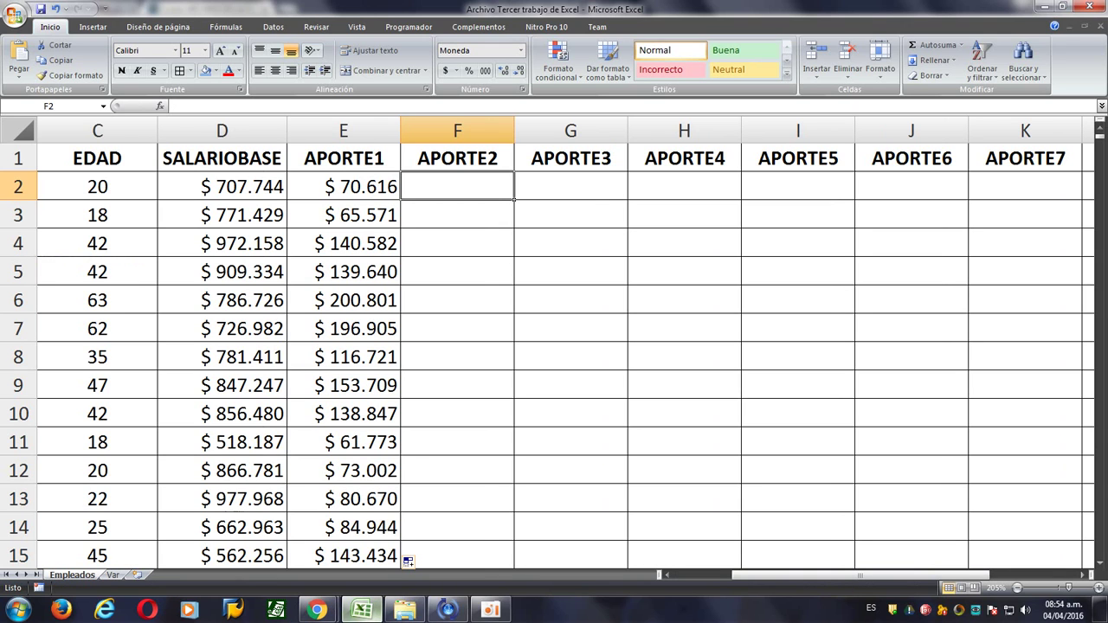
click(402, 541)
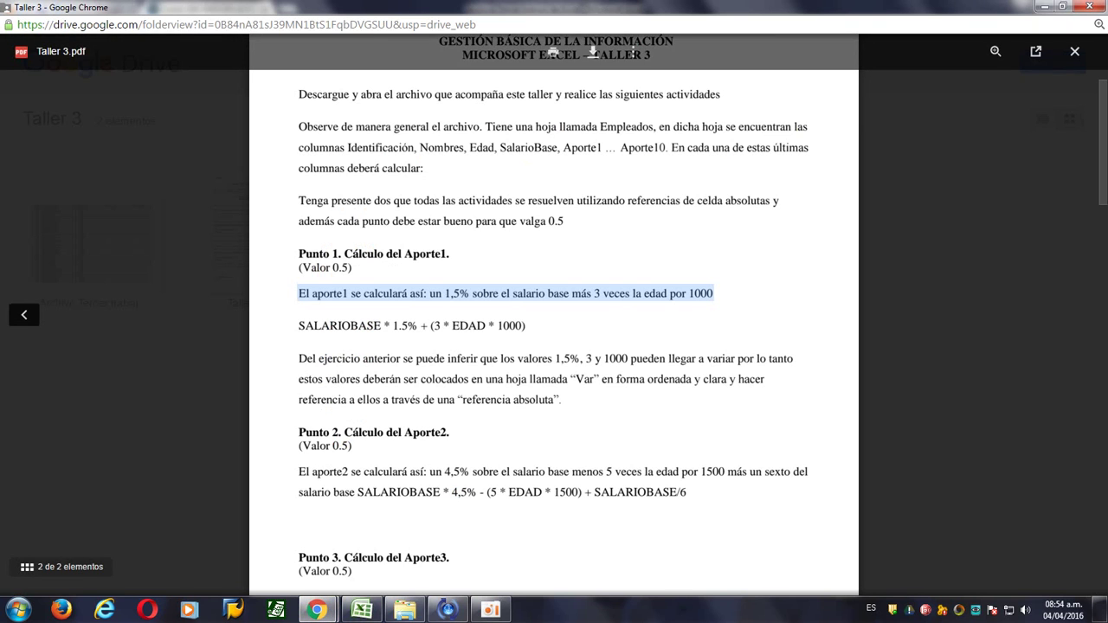
scroll(594, 45, down, 2)
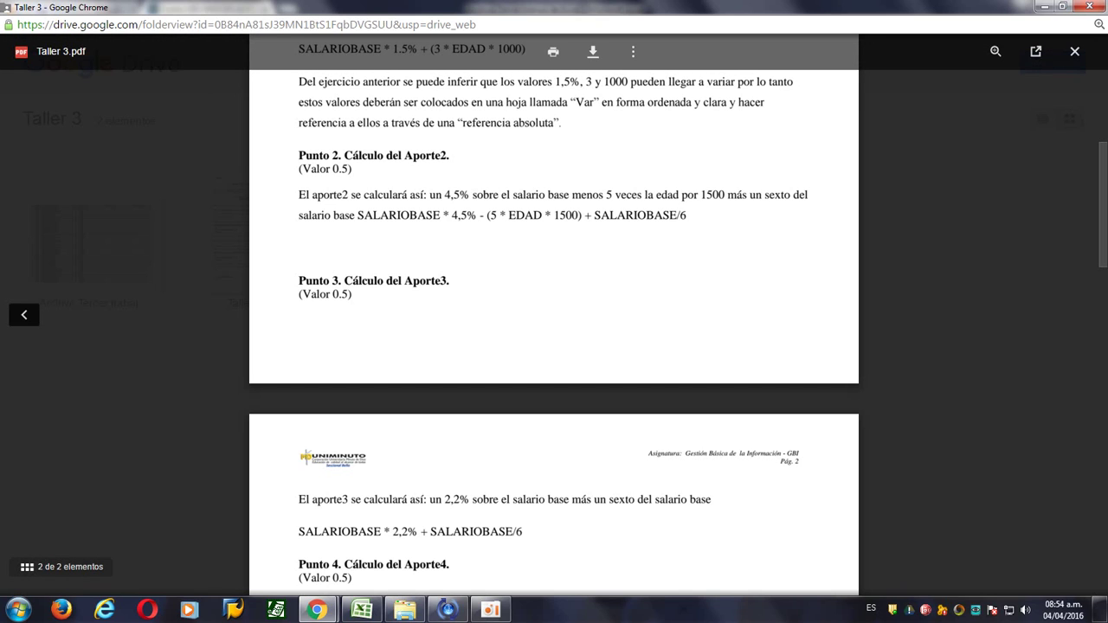
key(alt+Tab)
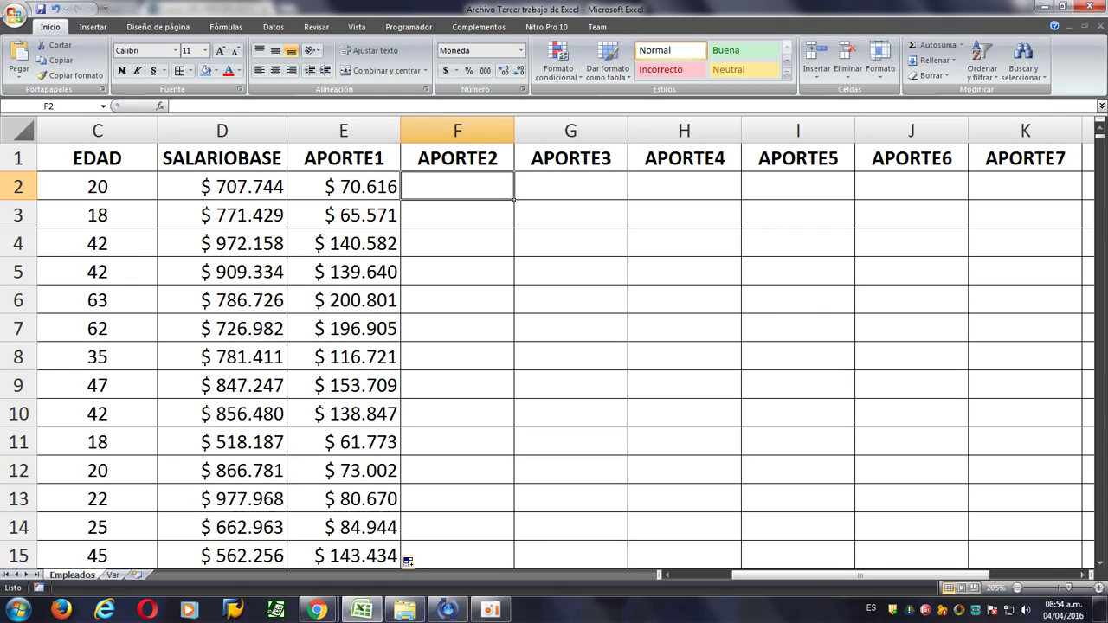
click(112, 575)
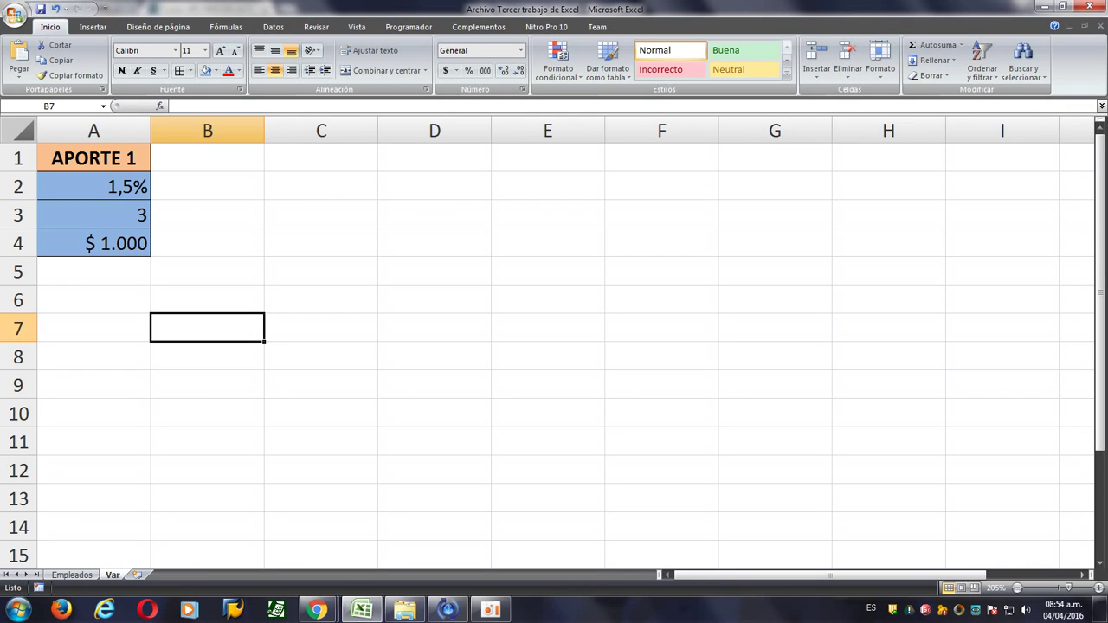
click(93, 158)
drag(149, 172, 223, 171)
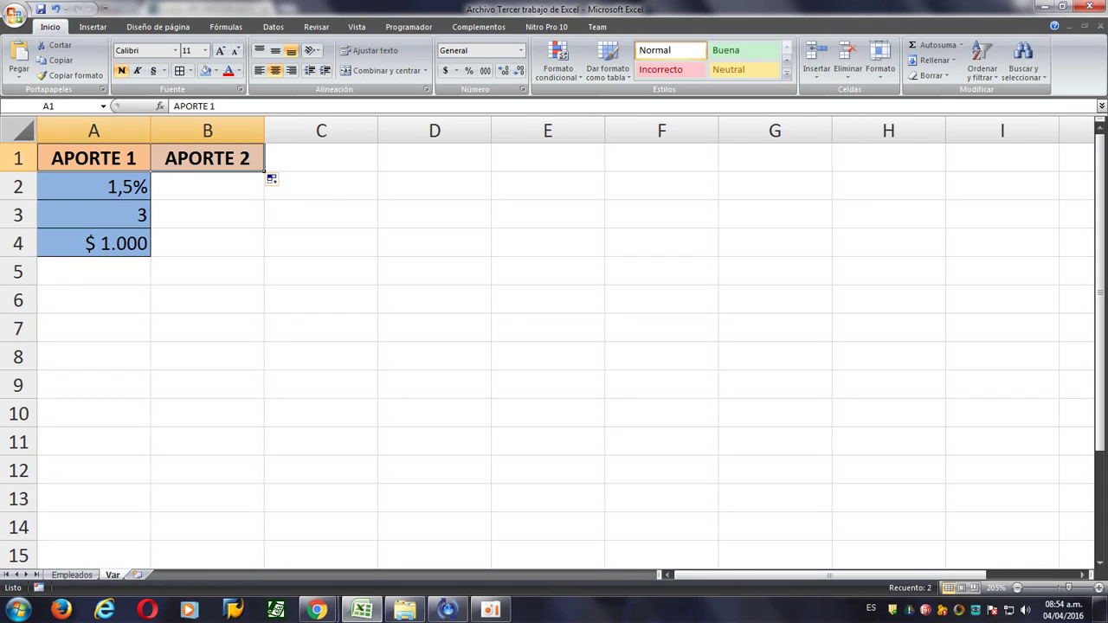
Enter the Aporte2 variables from the PDF under the APORTE 2 heading: 4,5% in B2, 5 in B3 and 1500 in B4.
click(207, 159)
click(208, 186)
text(4,5)
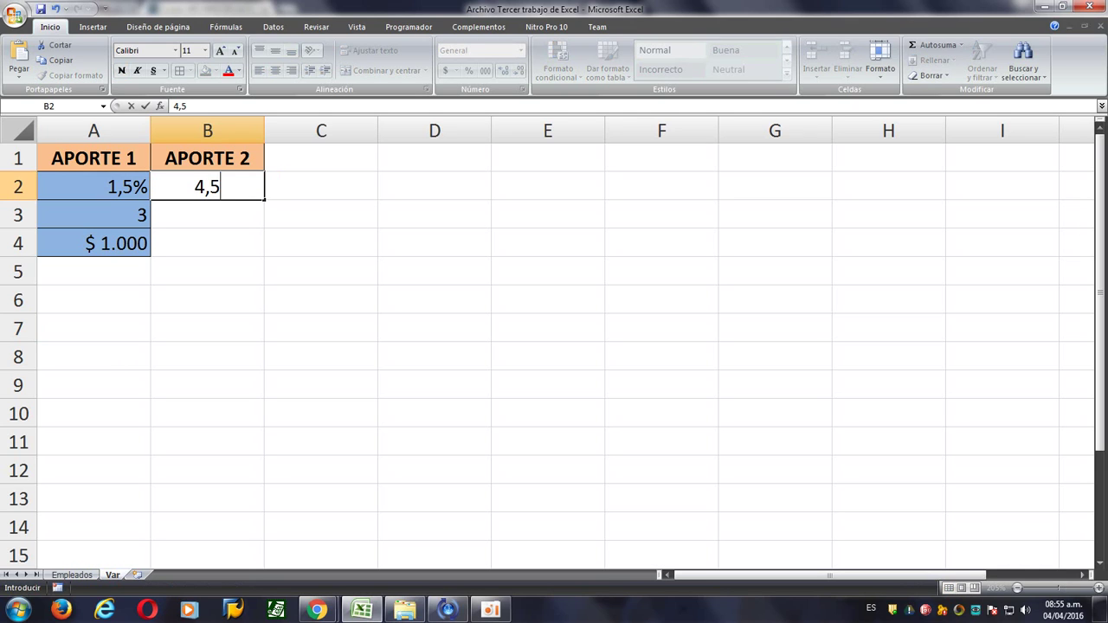
key(Return)
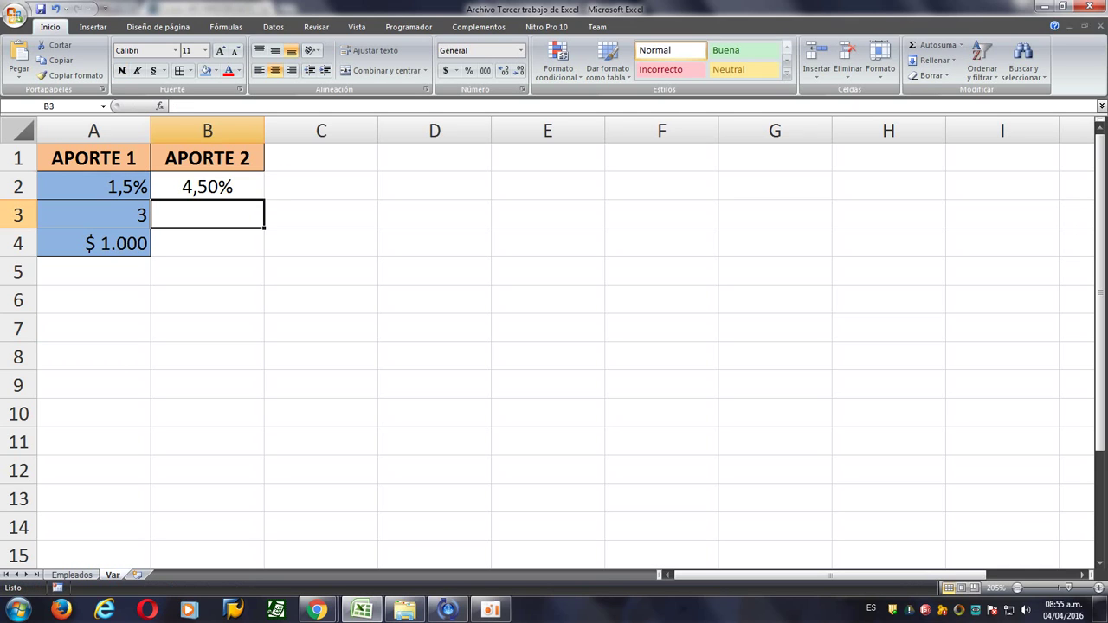
key(alt+Tab)
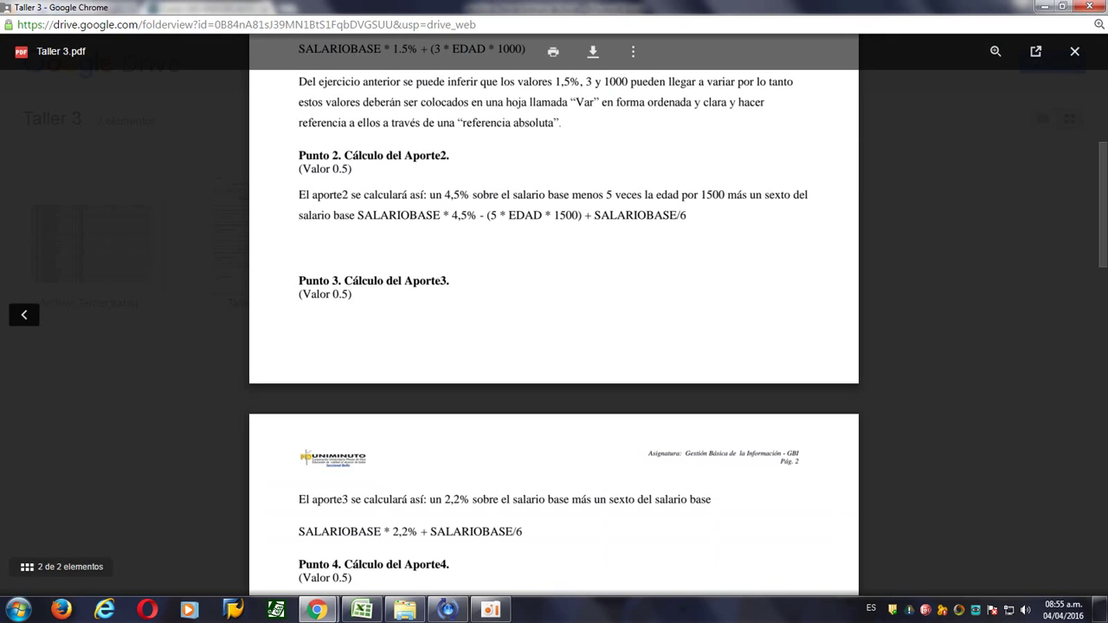
key(alt+Tab)
text(5)
key(Return)
key(alt+Tab)
key(alt+Tab)
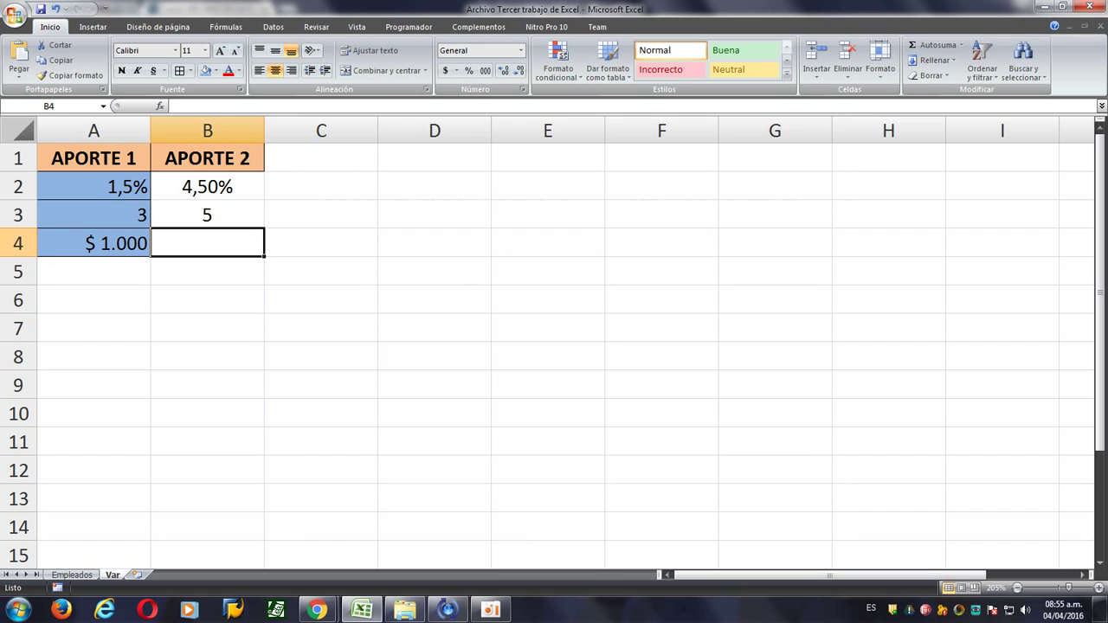
text(1500)
key(Return)
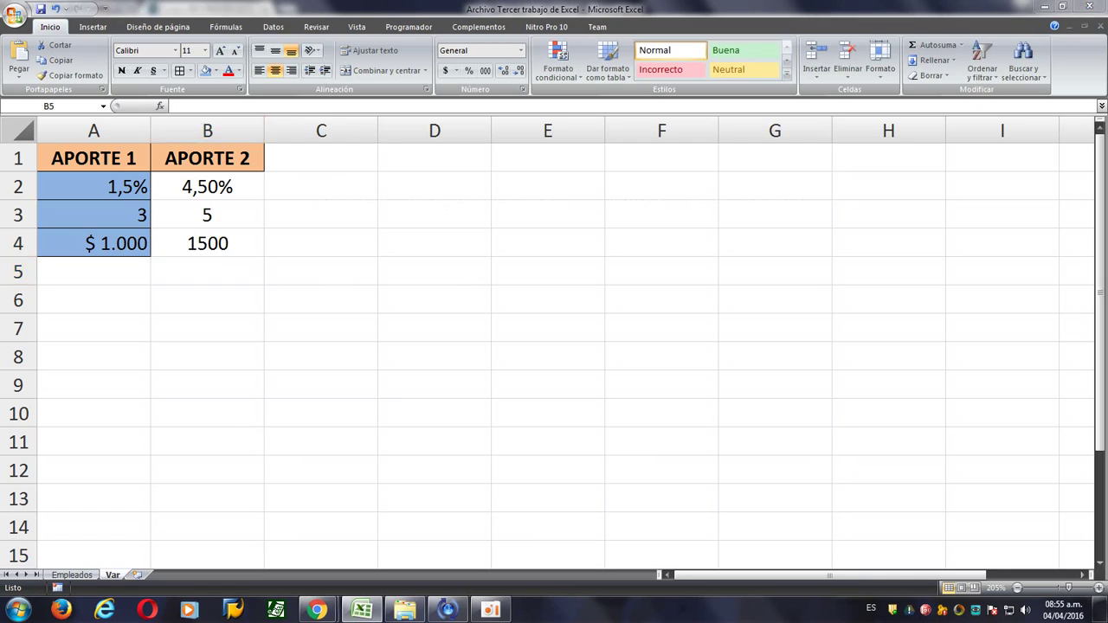
key(alt+Tab)
key(alt+Tab)
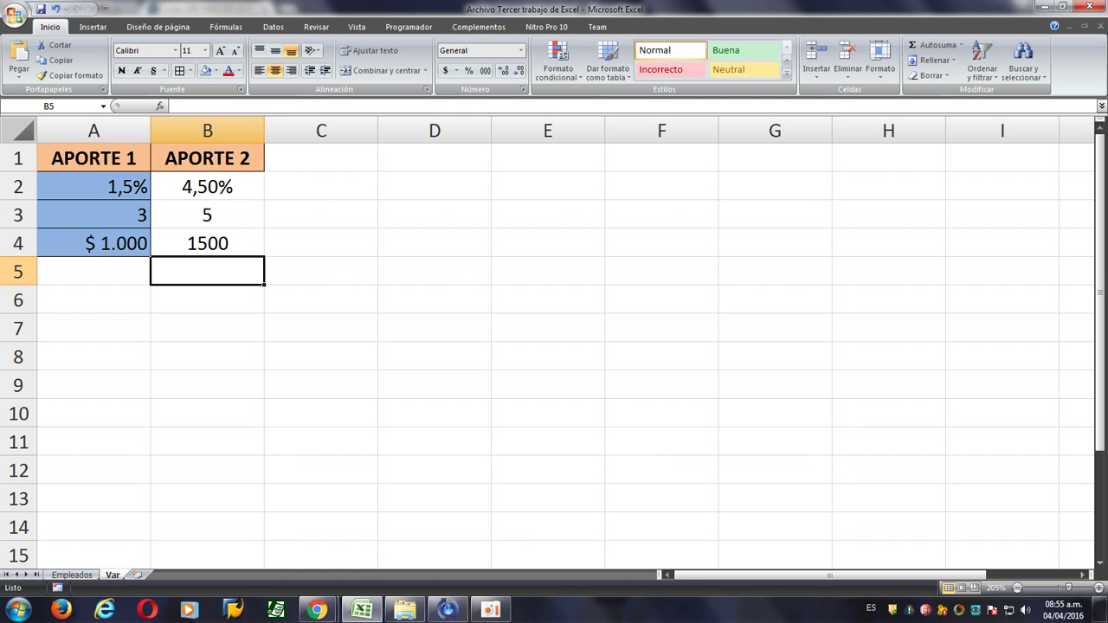
Apply all borders to the APORTE 2 block in B1:B4 and fill the values in B2:B4 with light blue.
drag(207, 158, 207, 244)
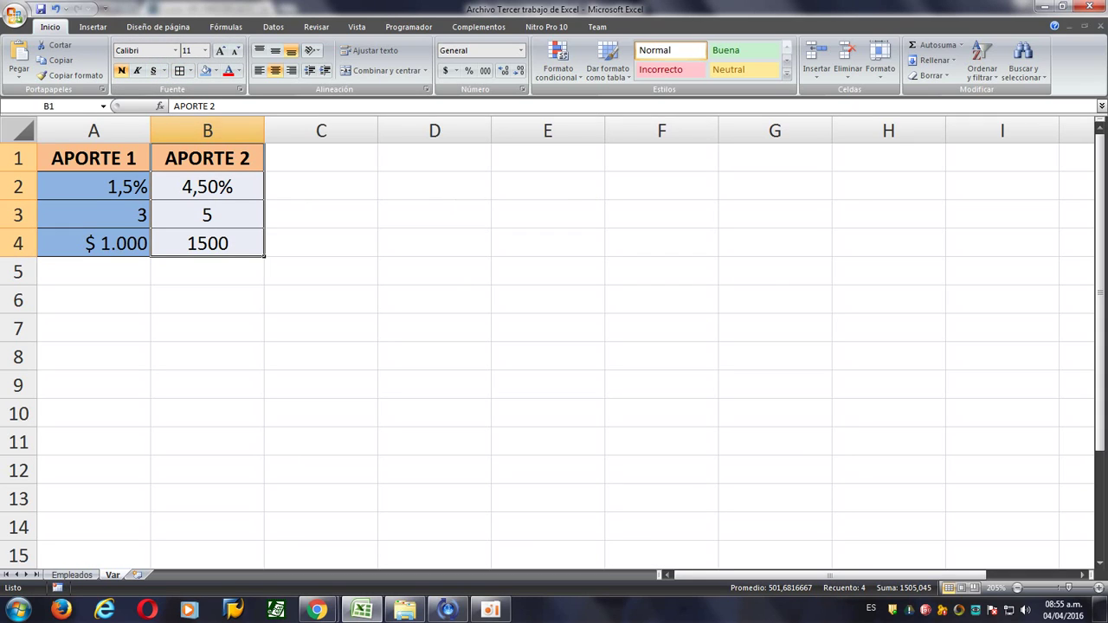
drag(207, 187, 207, 243)
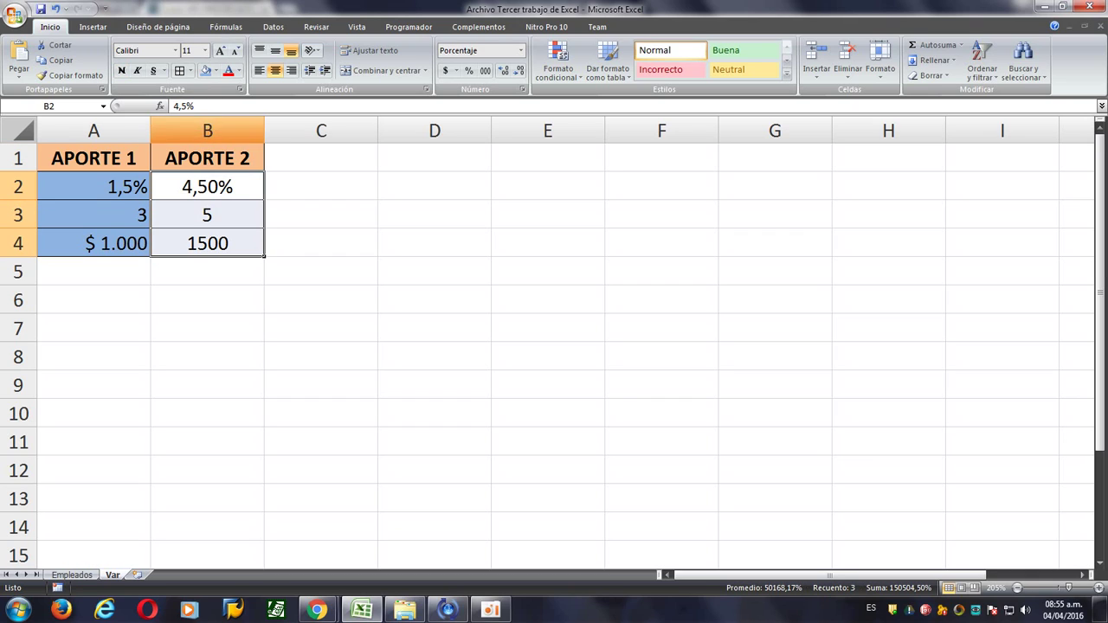
click(205, 71)
click(206, 272)
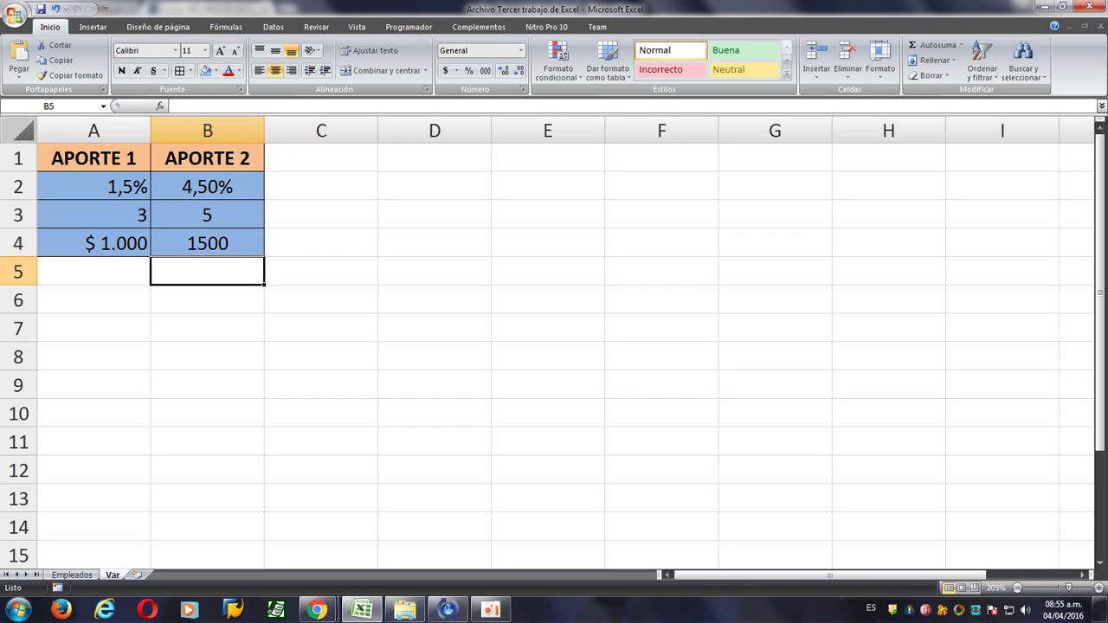
Copy the cell format of A2 to B2 and that of A4 to B4, and select B3.
click(94, 187)
click(70, 75)
click(207, 187)
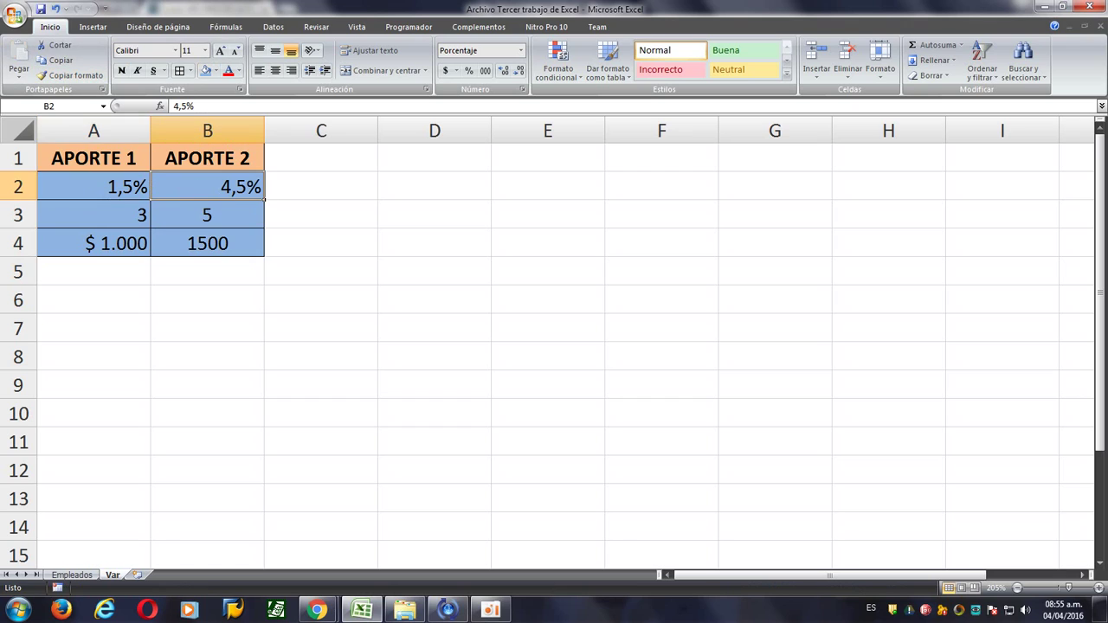
click(93, 243)
click(69, 75)
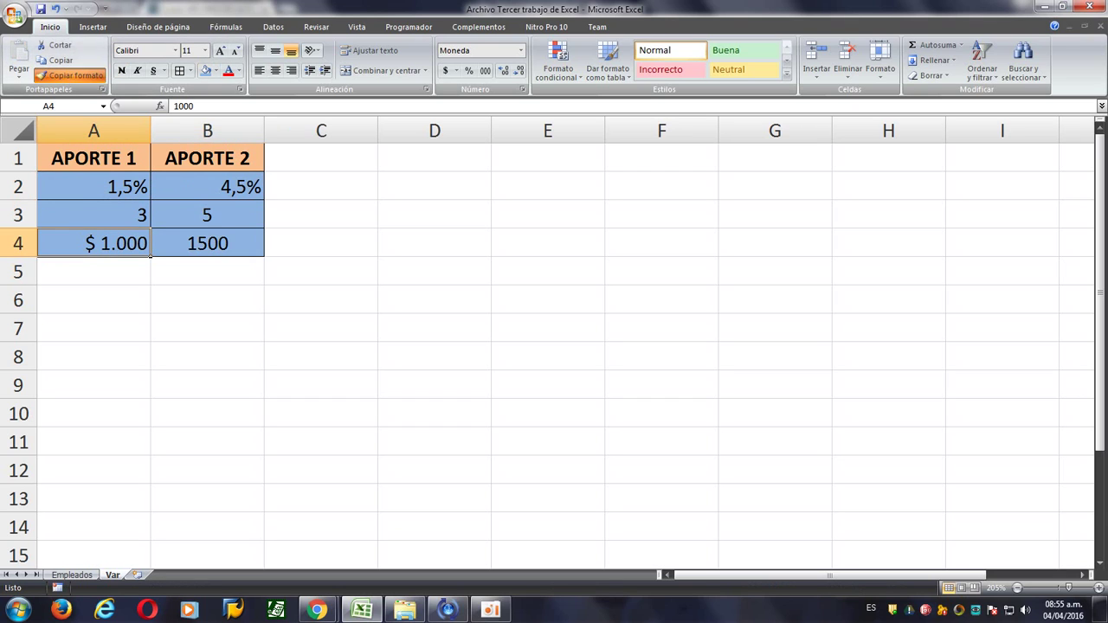
click(207, 244)
click(207, 329)
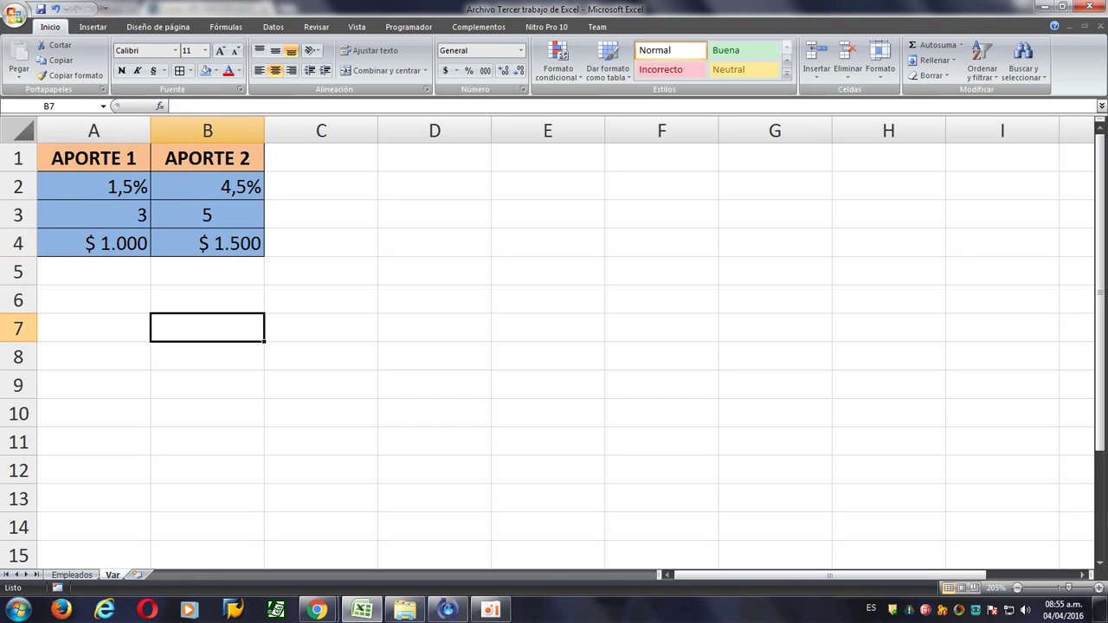
click(207, 215)
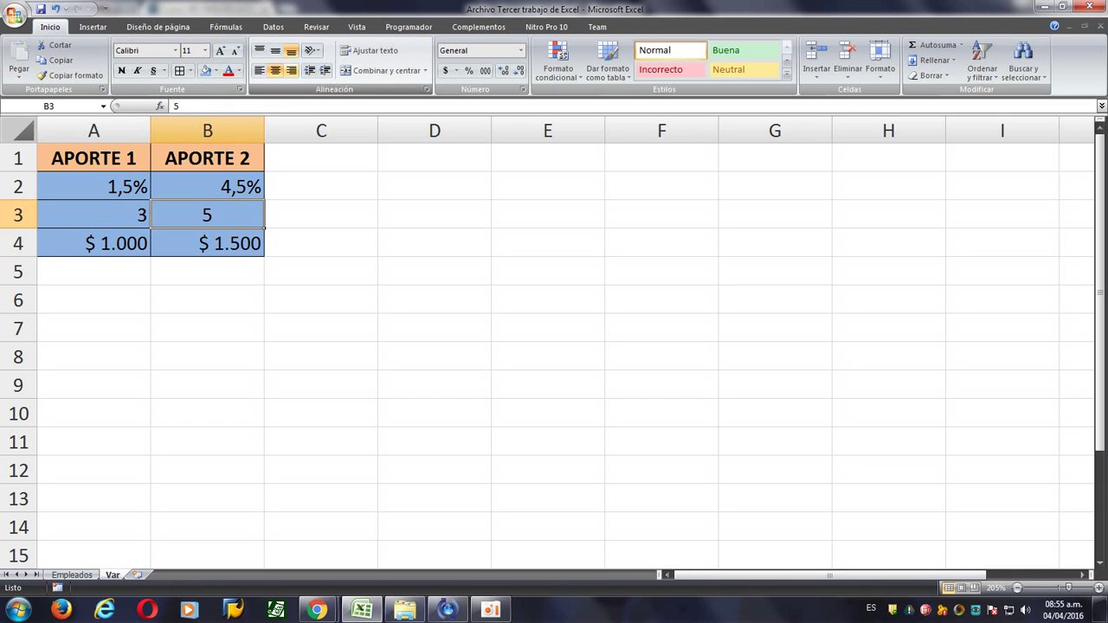
Turn off the centre alignment of B3 on the Var sheet and return to the Empleados sheet.
click(291, 70)
click(322, 357)
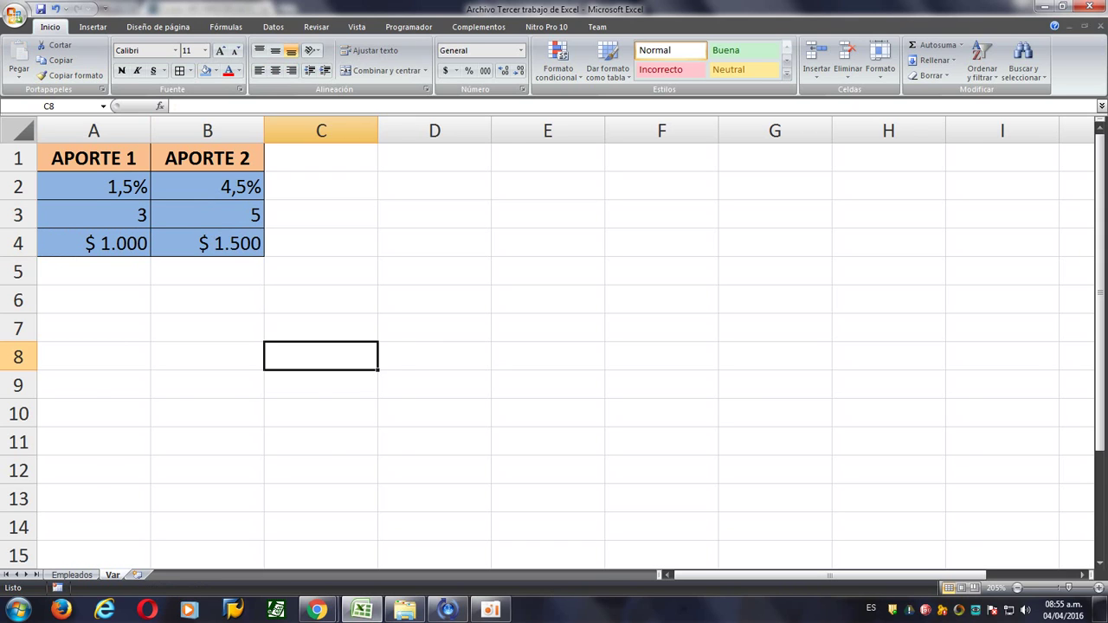
click(71, 575)
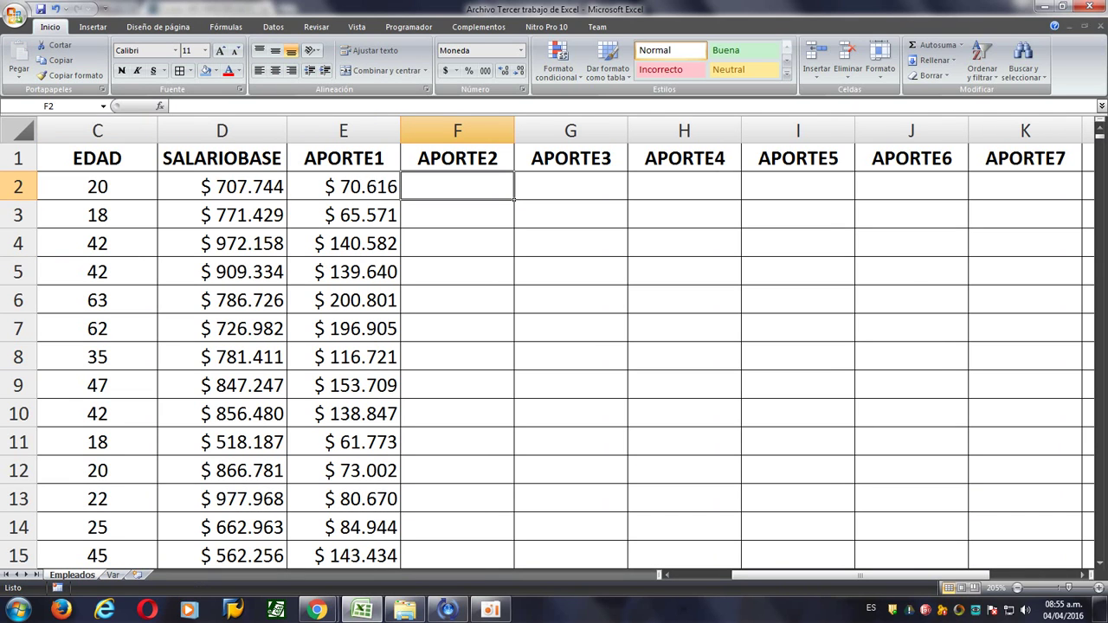
Check the Aporte2 formula in the Taller 3 PDF in Chrome, and start the Excel formula in F2 as =D2*Var!$B$2.
key(alt+Tab)
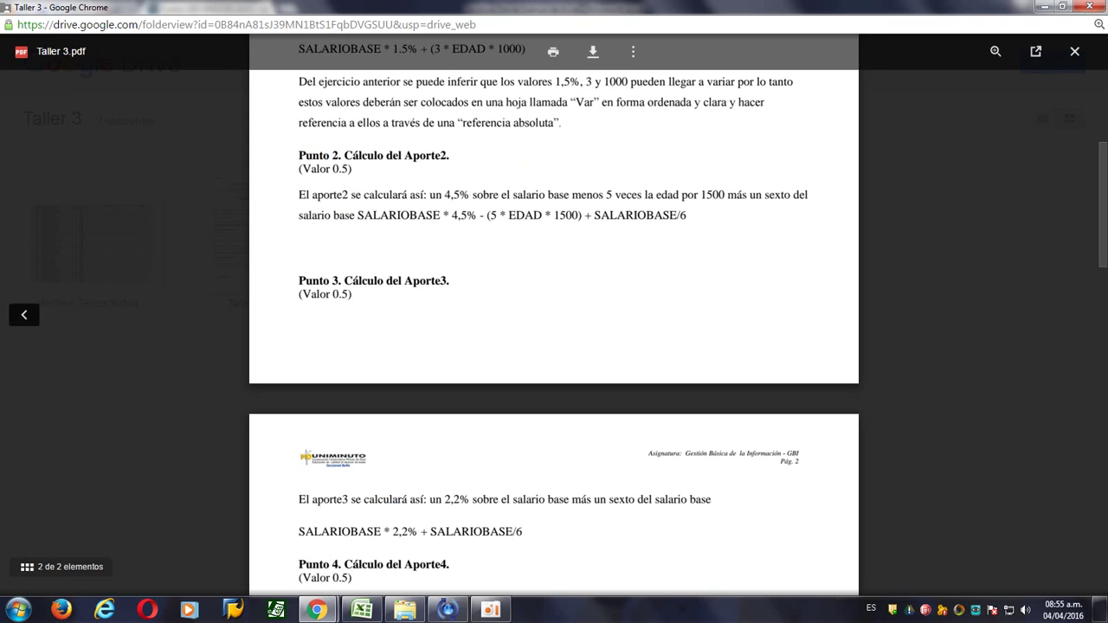
key(alt+Tab)
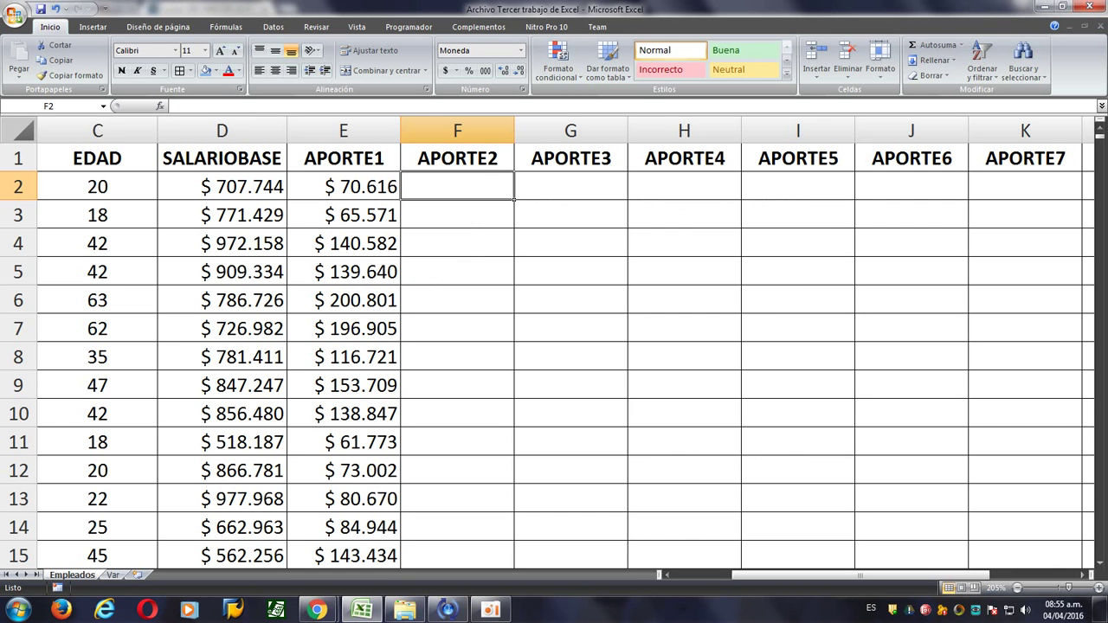
text(=)
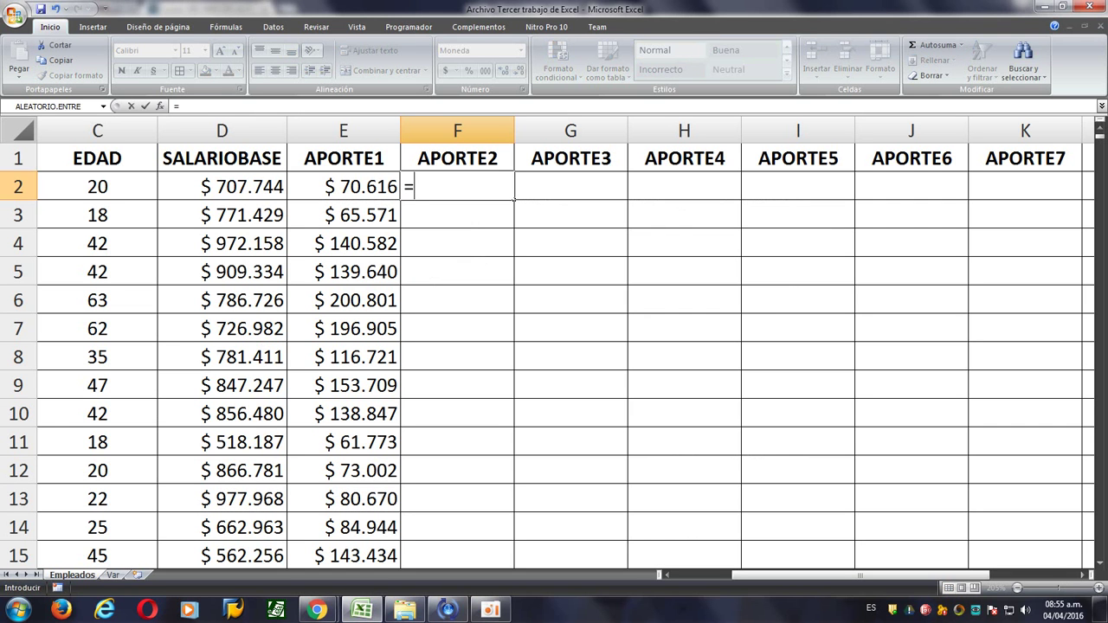
key(Left)
key(Left)
text(*)
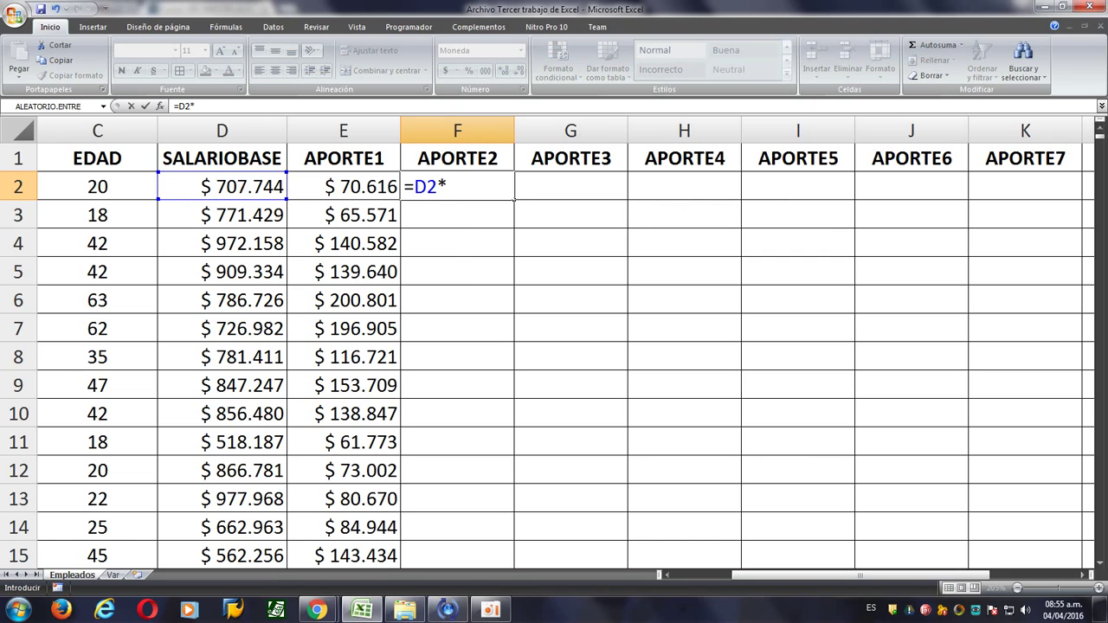
key(ctrl+Page_Down)
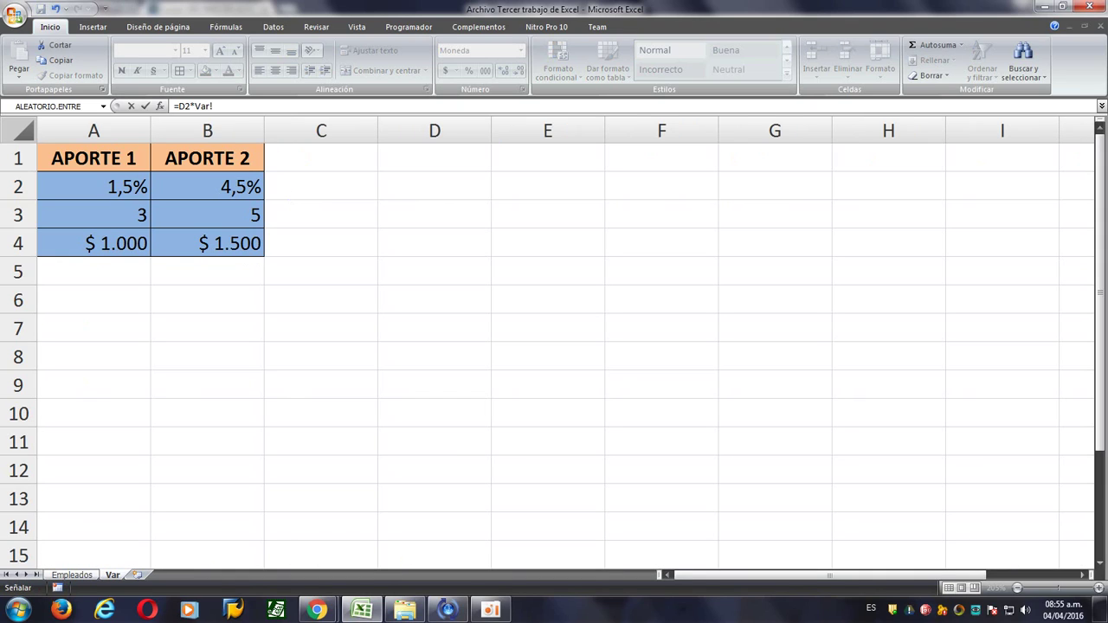
click(207, 187)
key(F4)
Continue the F2 formula with -(Var!$B$3*, checking each term against the Aporte2 formula in the PDF.
key(alt+Tab)
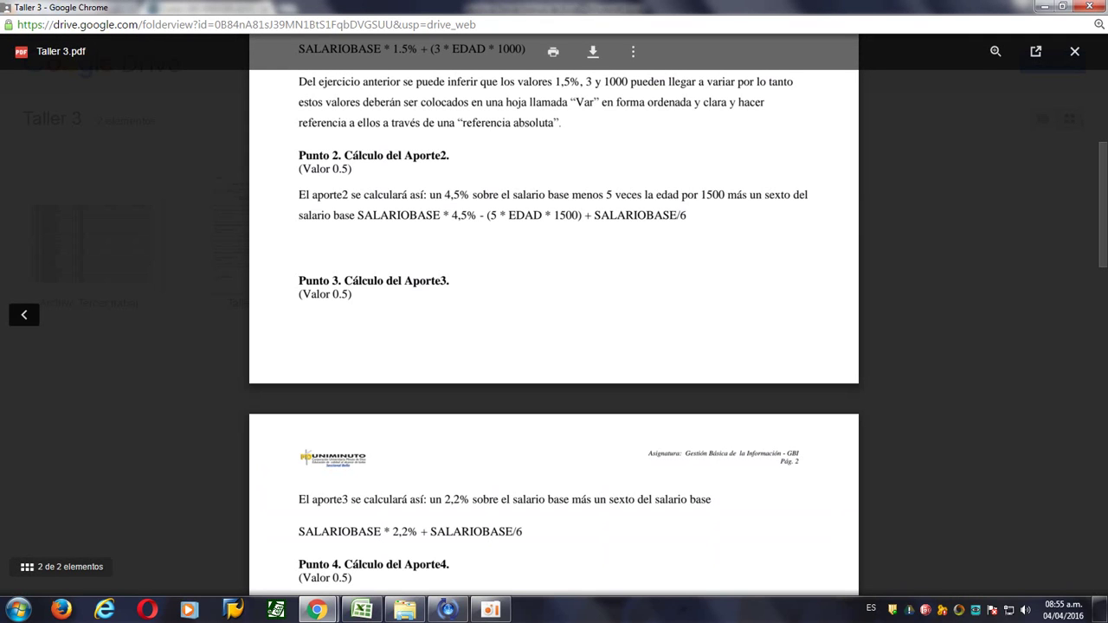
key(alt+Tab)
text(-)
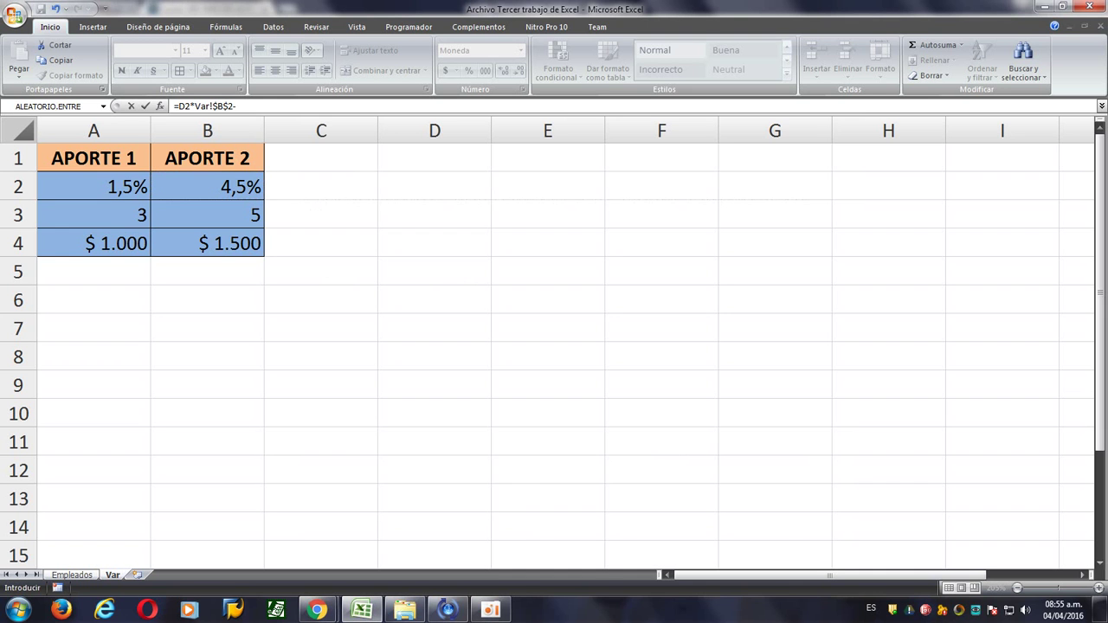
key(alt+Tab)
key(alt+Tab)
key(alt)
click(207, 214)
key(F4)
text(*)
key(alt+Tab)
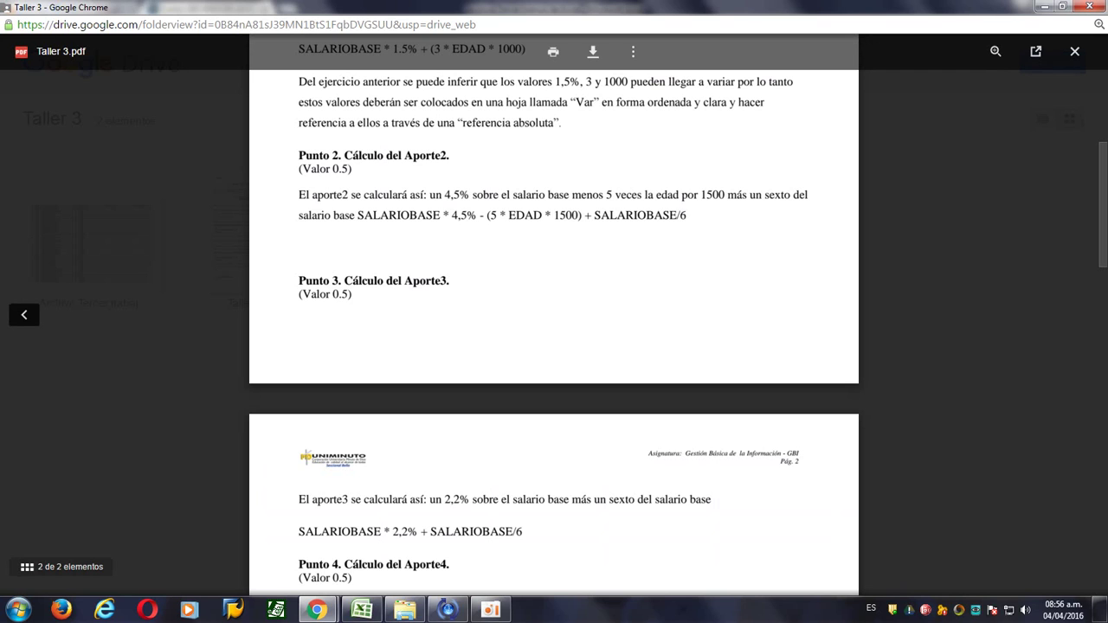
key(alt+Tab)
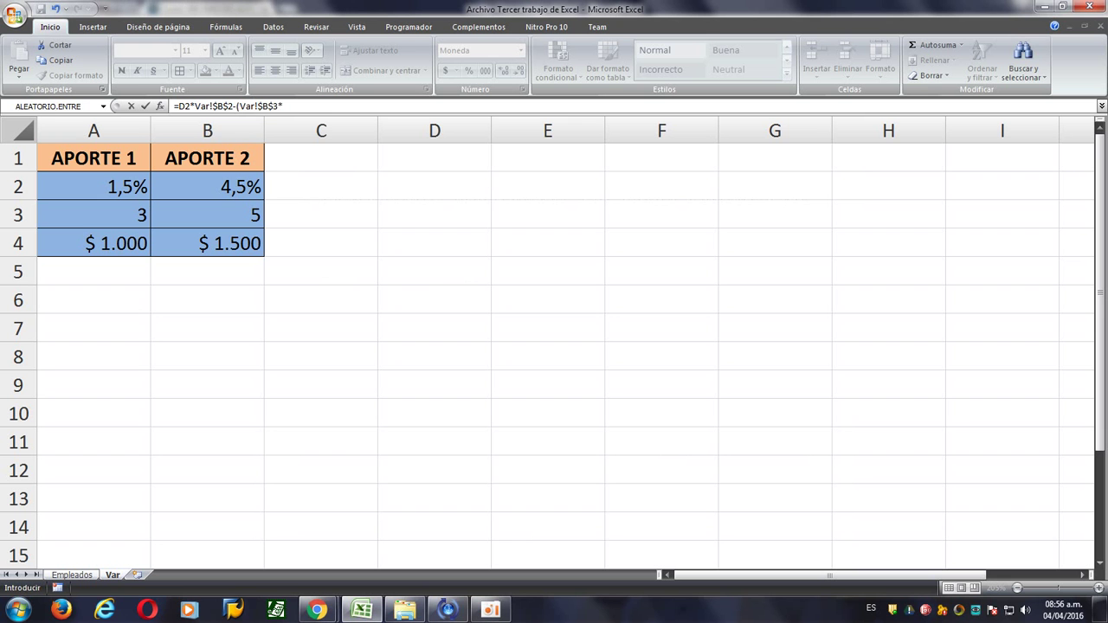
Extend the F2 formula with Empleados!C2*Var!$B$4)/Empleados!D2, keeping the Var reference absolute.
click(72, 575)
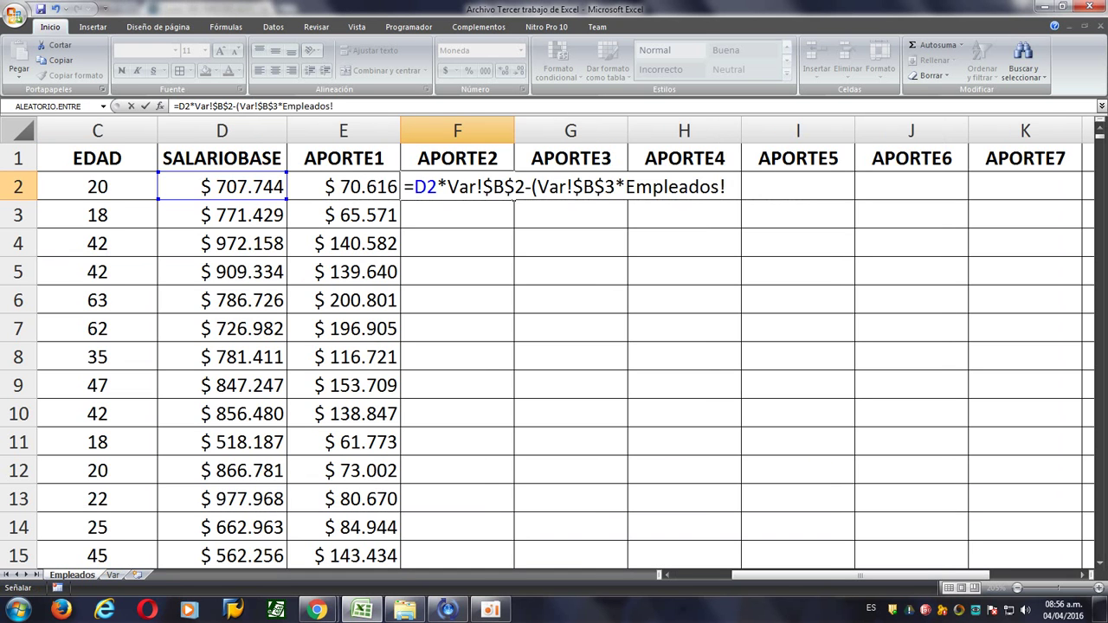
click(97, 186)
text(*)
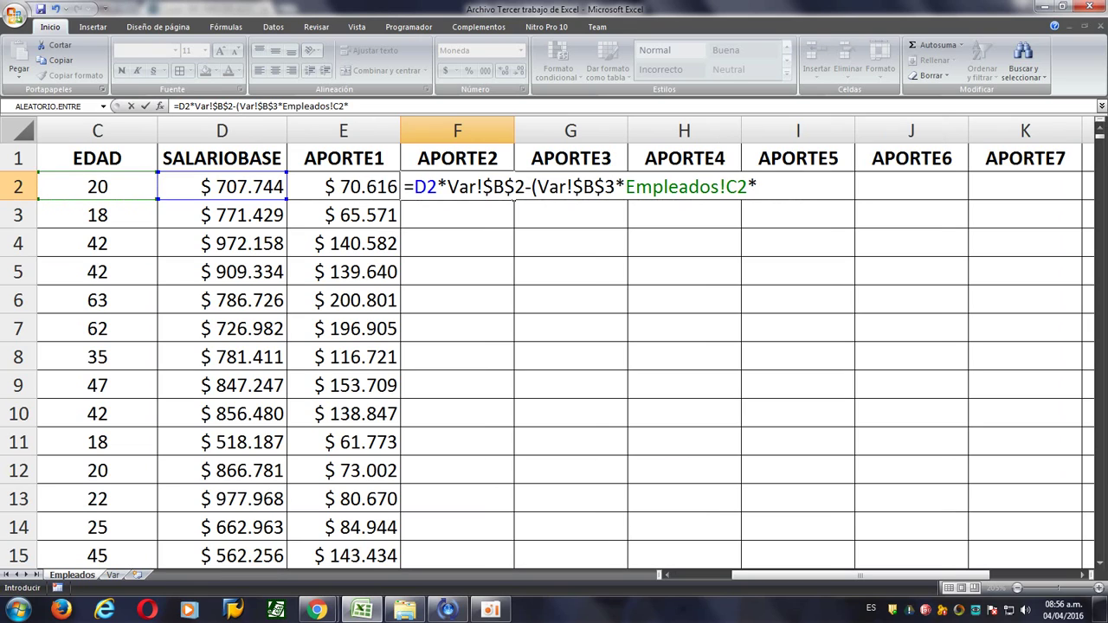
click(113, 575)
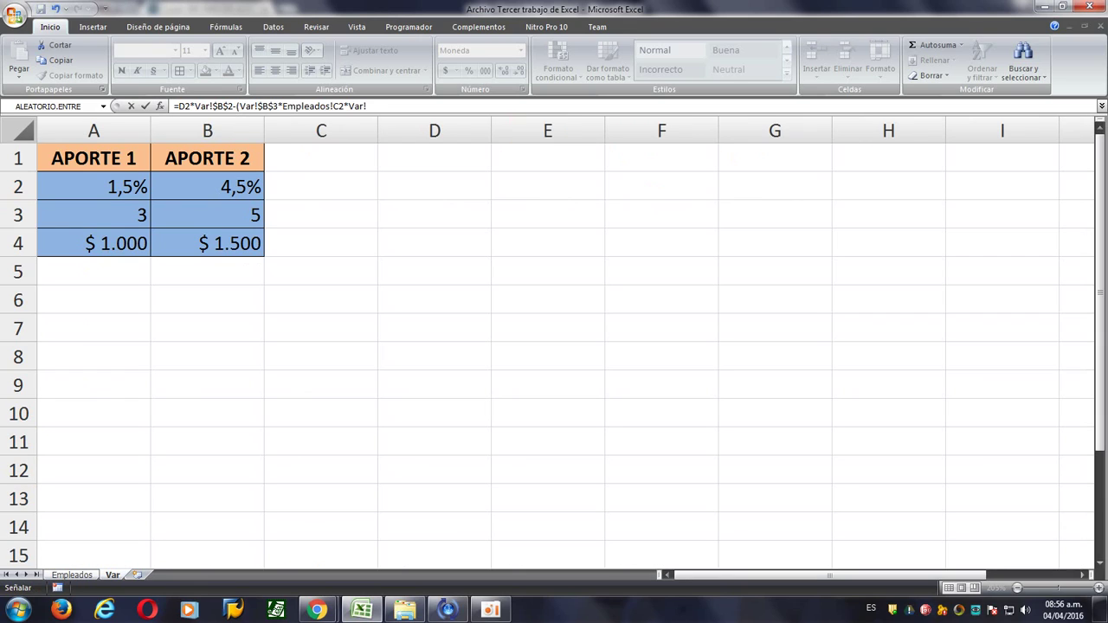
click(208, 244)
key(F4)
text()/)
click(72, 574)
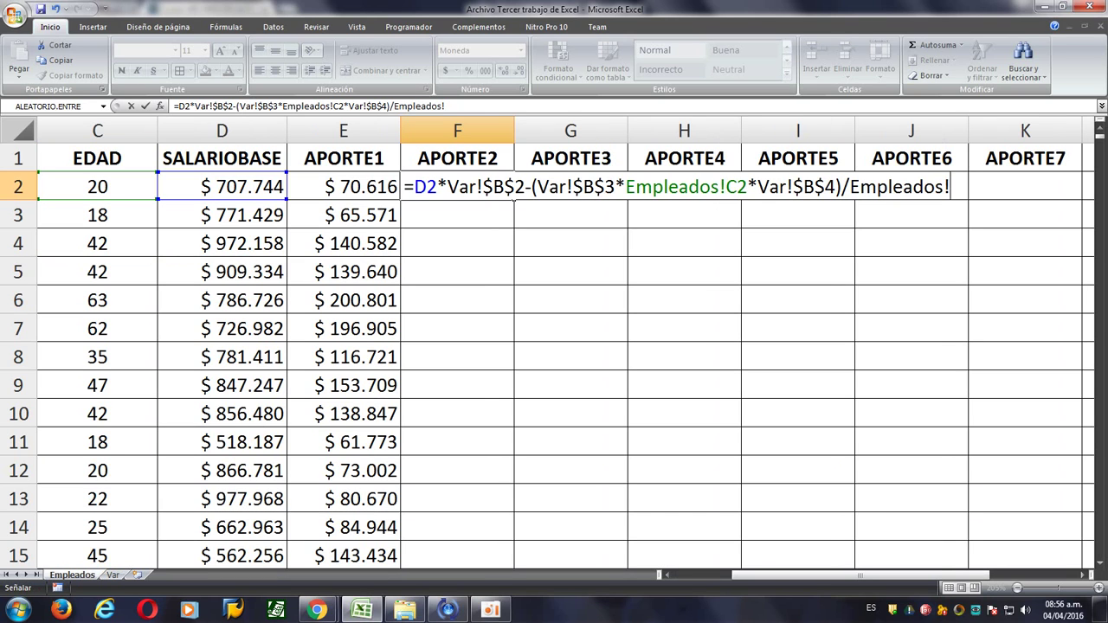
click(222, 187)
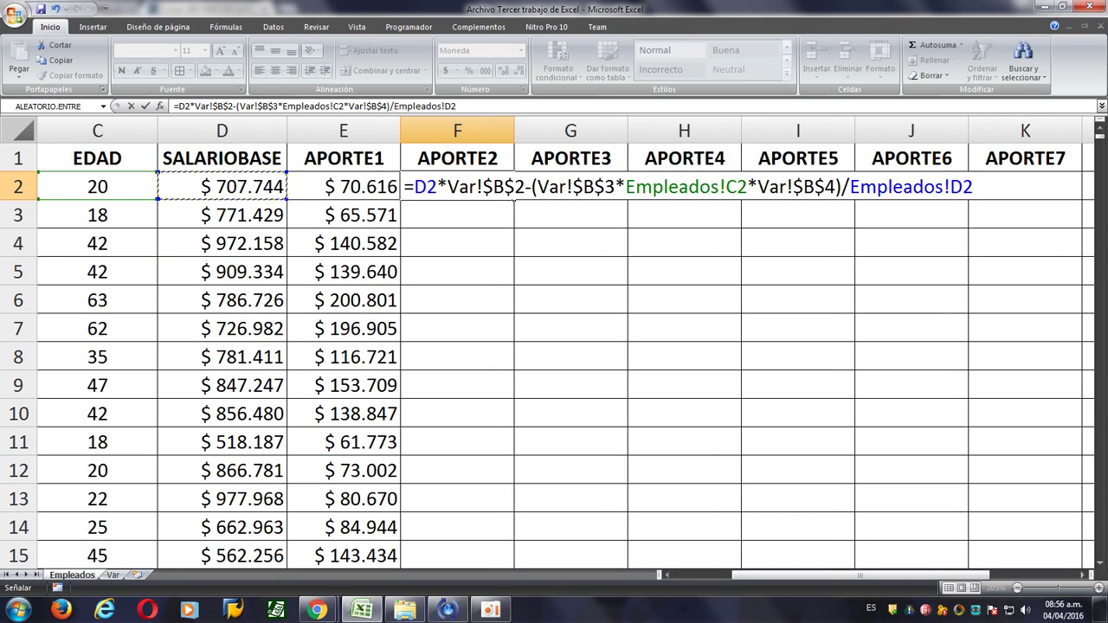
Recheck the PDF, change the division before Empleados!D2 in F2 to an addition, and finish the formula with /6.
key(alt+Tab)
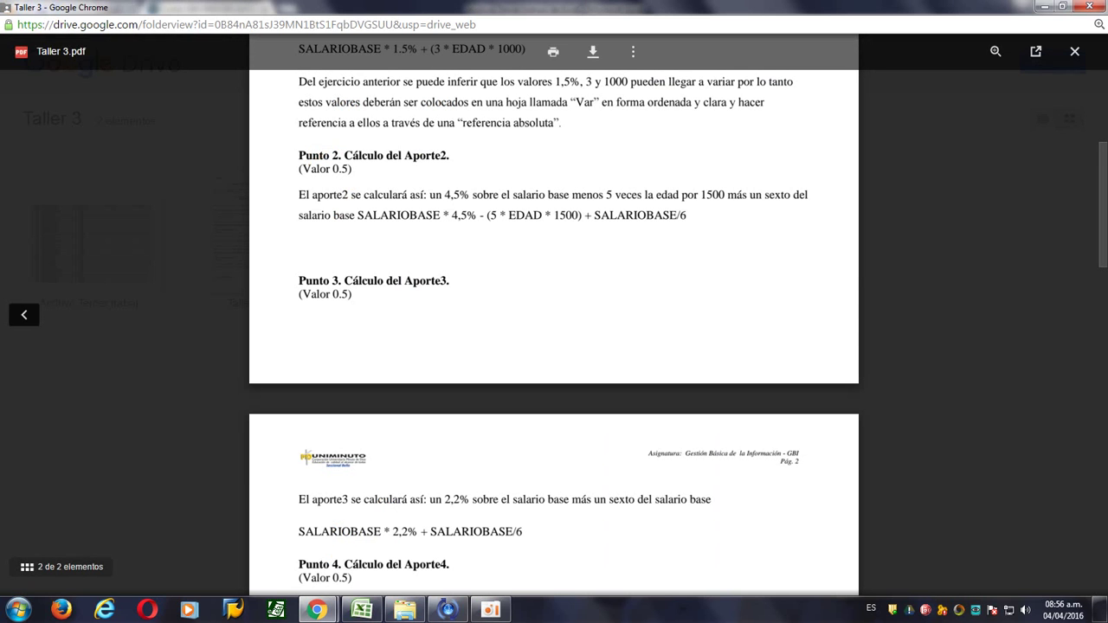
key(alt+Tab)
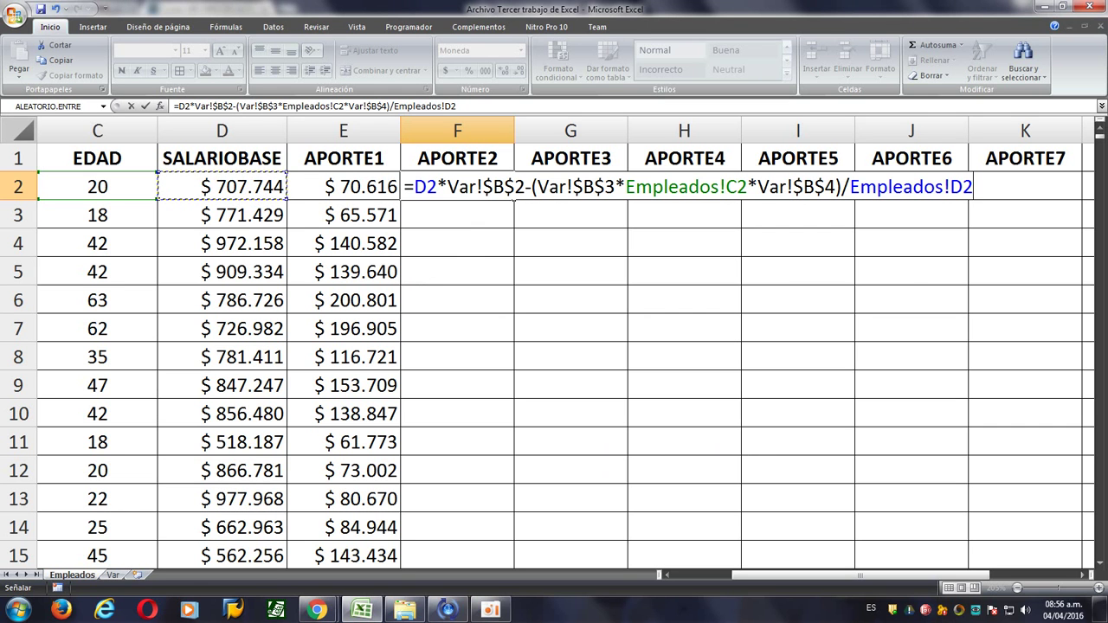
key(alt+Tab)
key(alt+Tab)
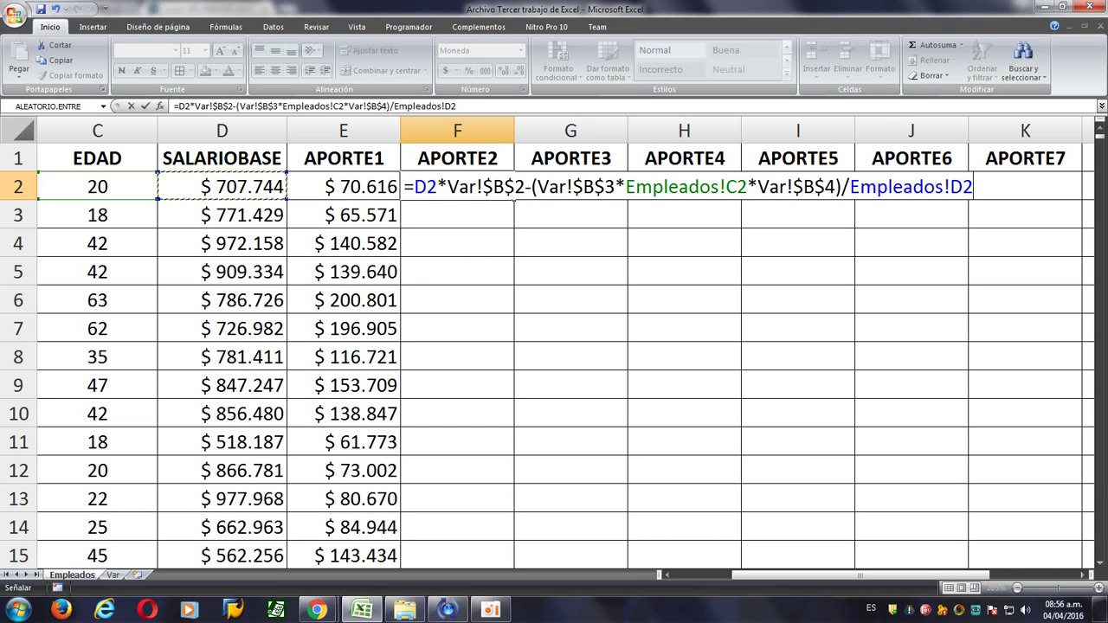
click(395, 107)
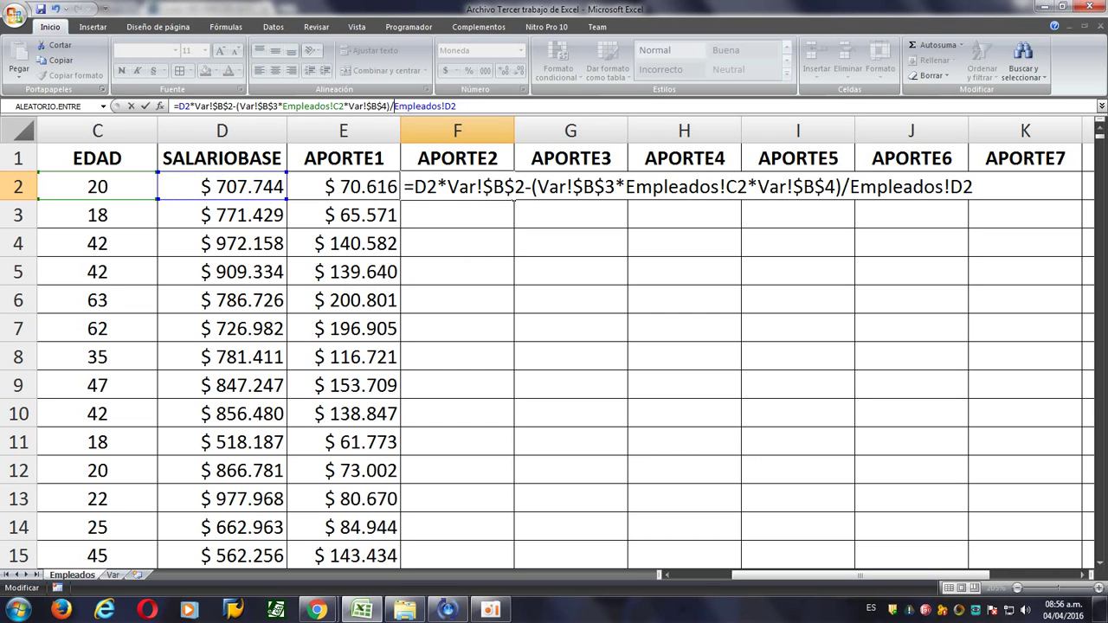
key(BackSpace)
text(+)
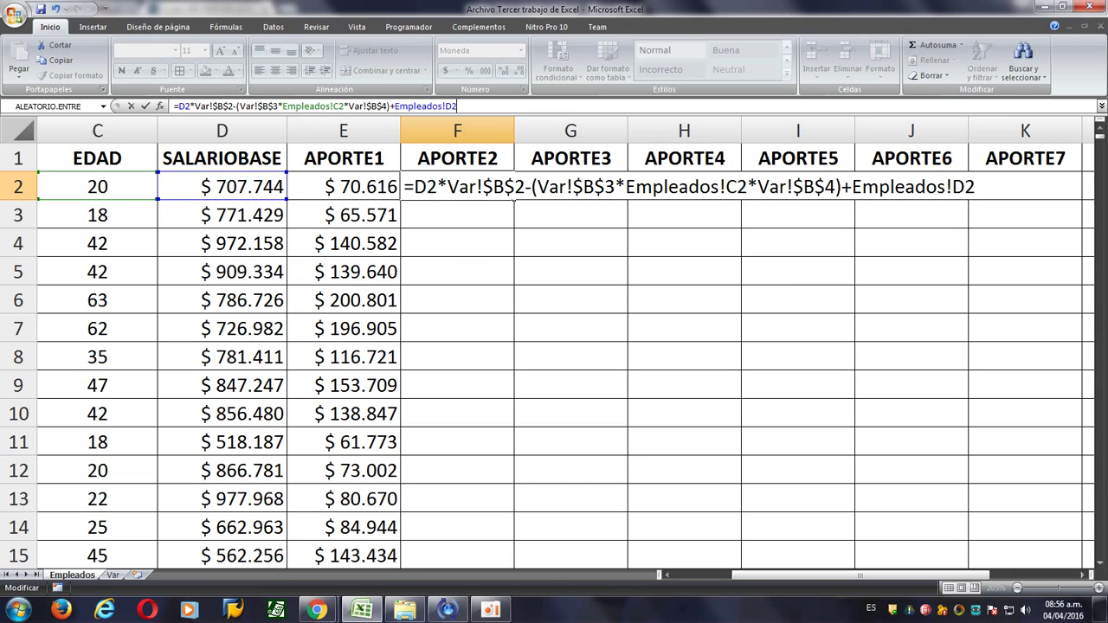
text(/6)
key(Return)
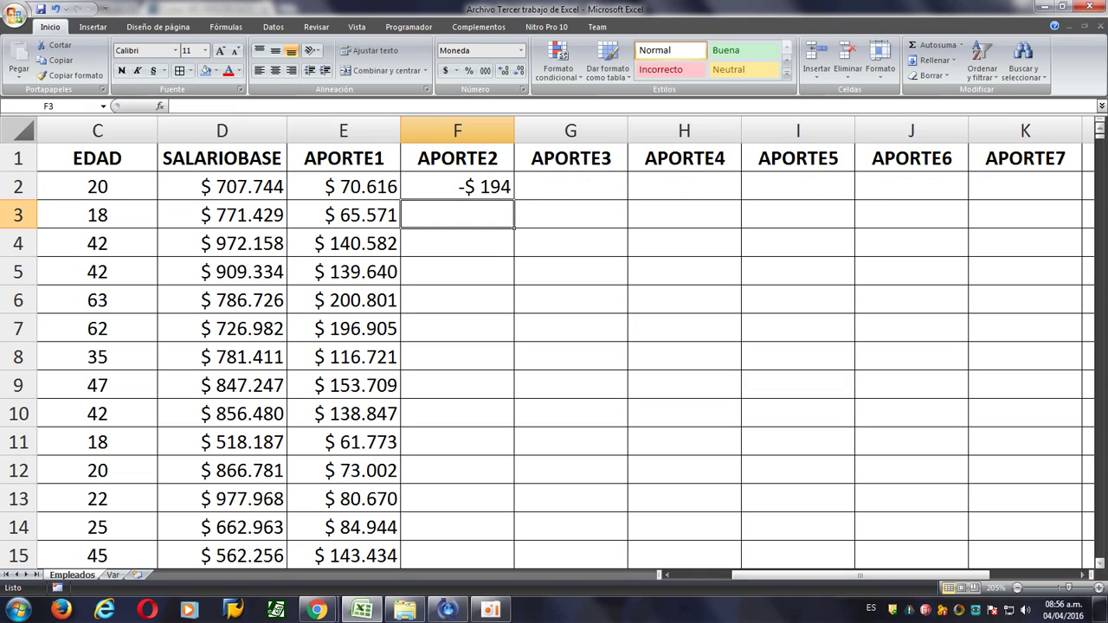
Fill the F2 formula down the whole APORTE2 column and select F6 to check its copied formula.
key(Up)
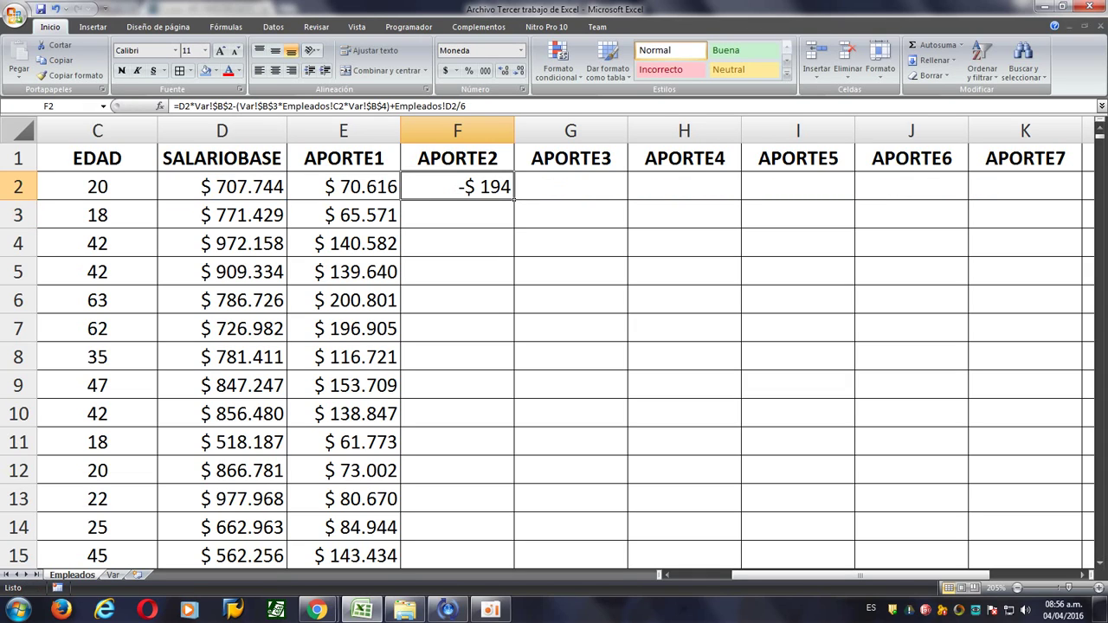
double_click(515, 200)
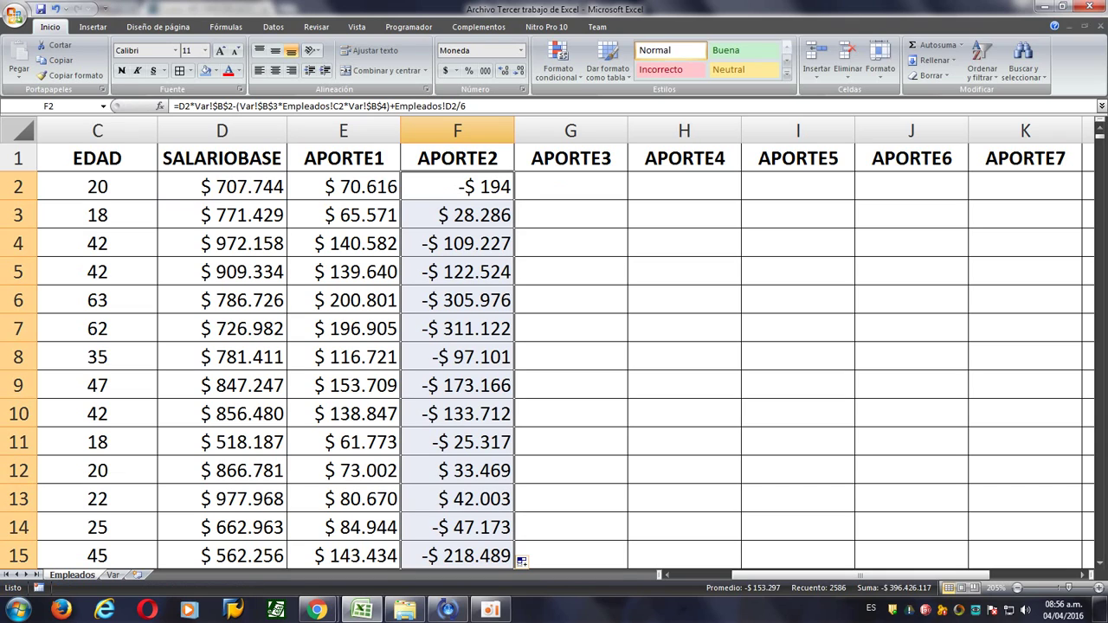
click(457, 301)
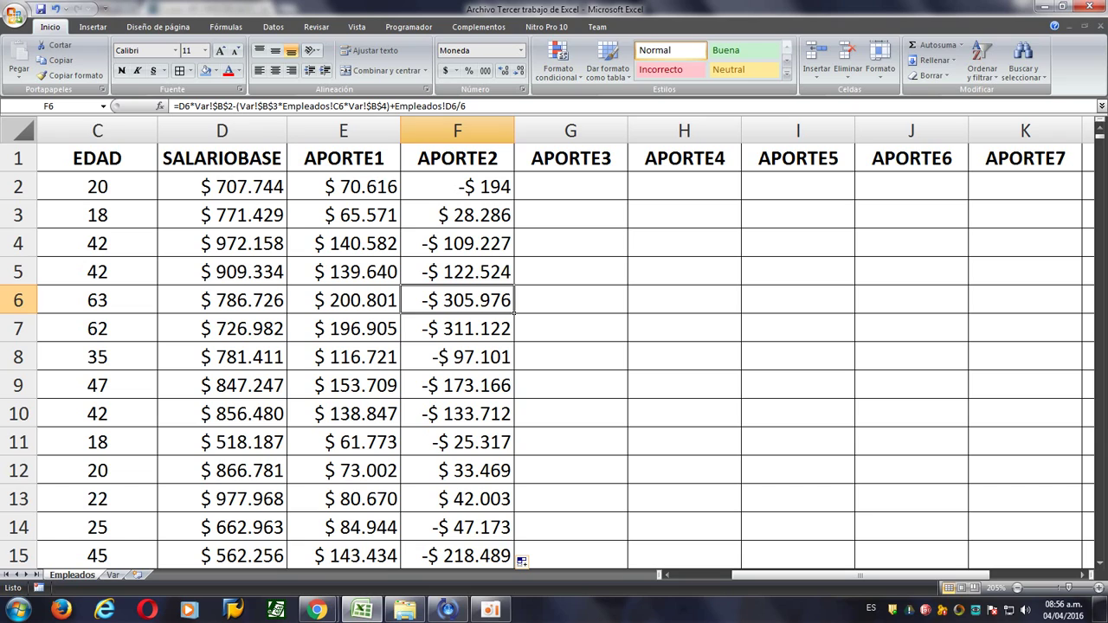
Select G2 under APORTE3, then read the Aporte3 statement in the PDF in Chrome and highlight its formula.
click(571, 187)
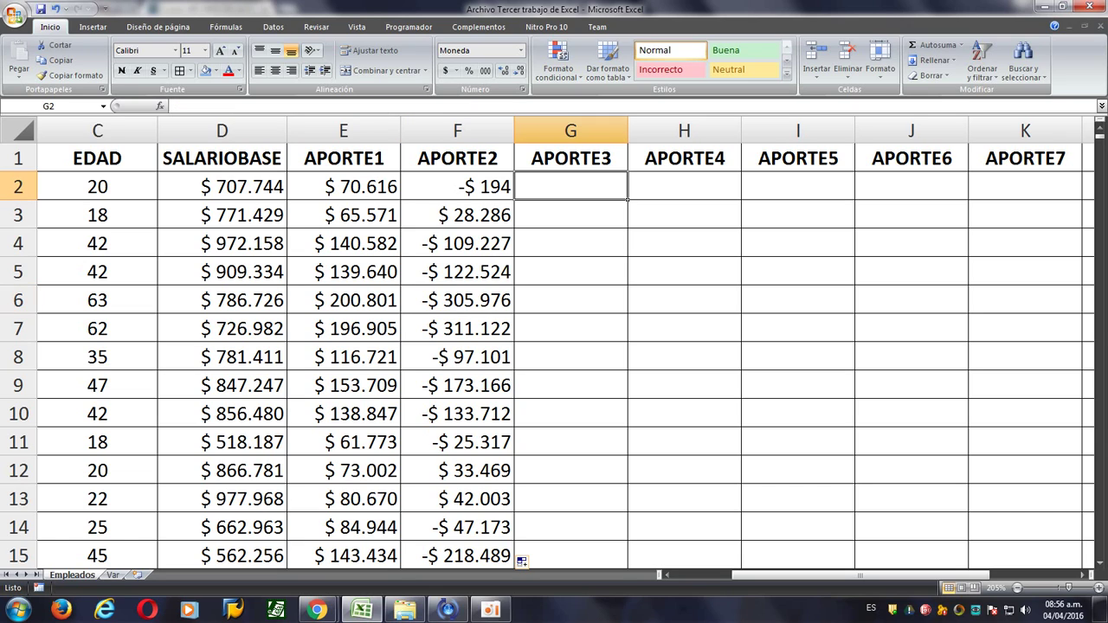
key(alt+Tab)
scroll(554, 312, down, 6)
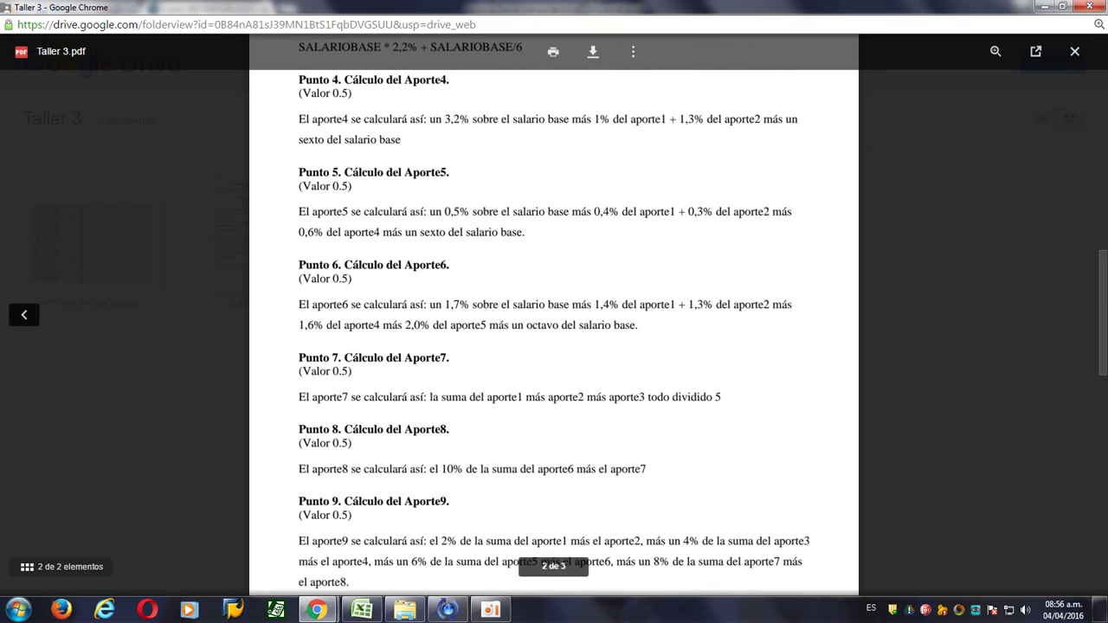
scroll(554, 312, up, 1)
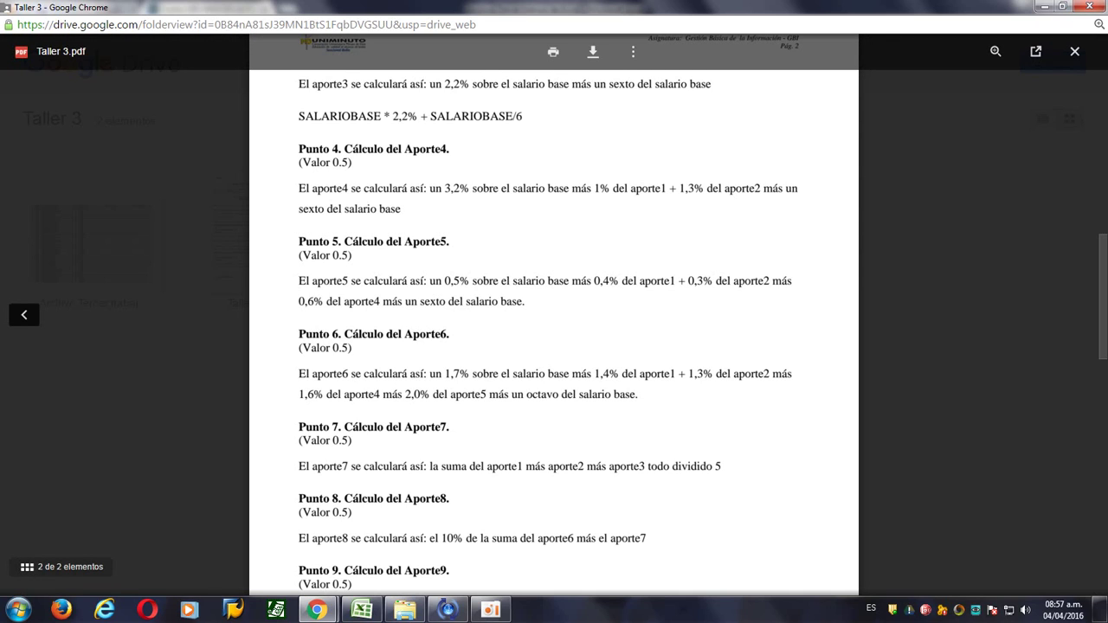
drag(389, 116, 523, 116)
click(299, 116)
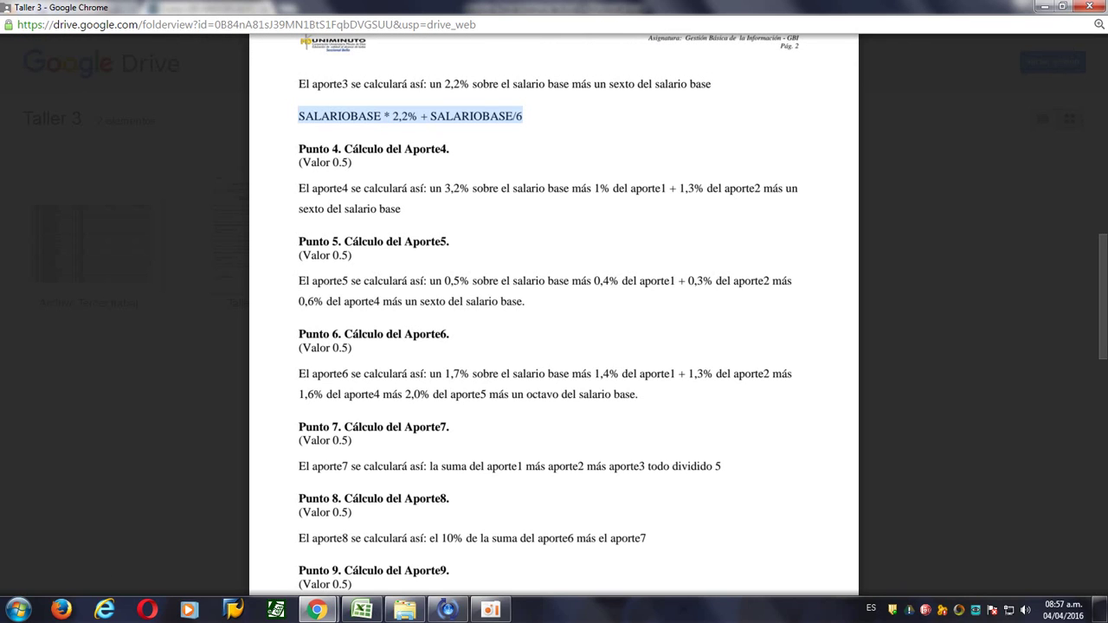
Back in Excel, extend the Var sheet's heading into C1 as APORTE 3 and enter 2,20% in C2.
key(alt+Tab)
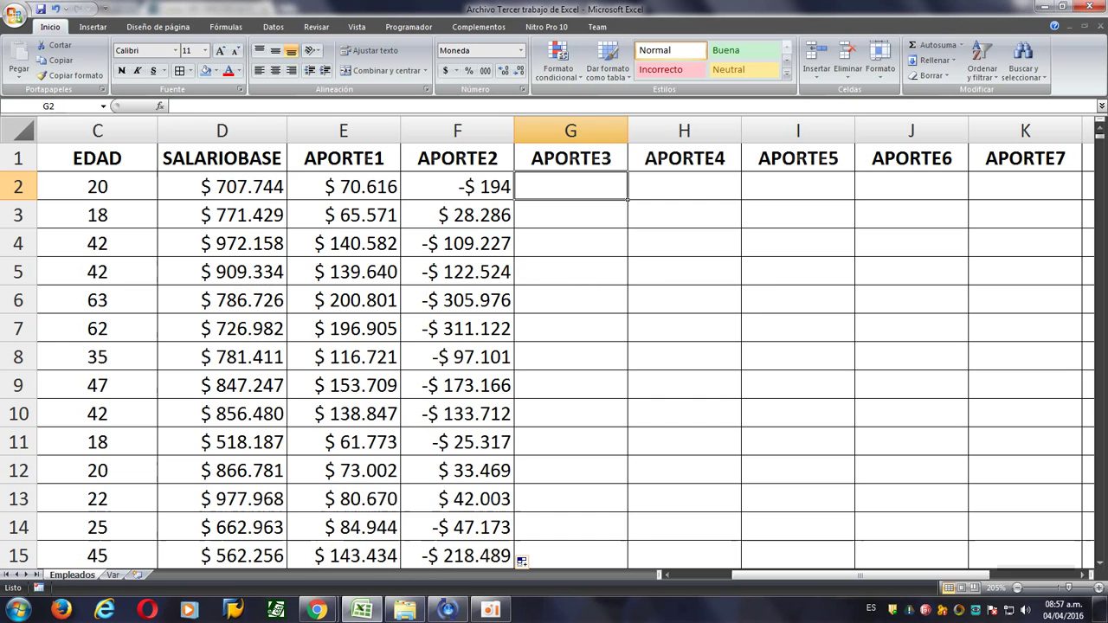
click(113, 575)
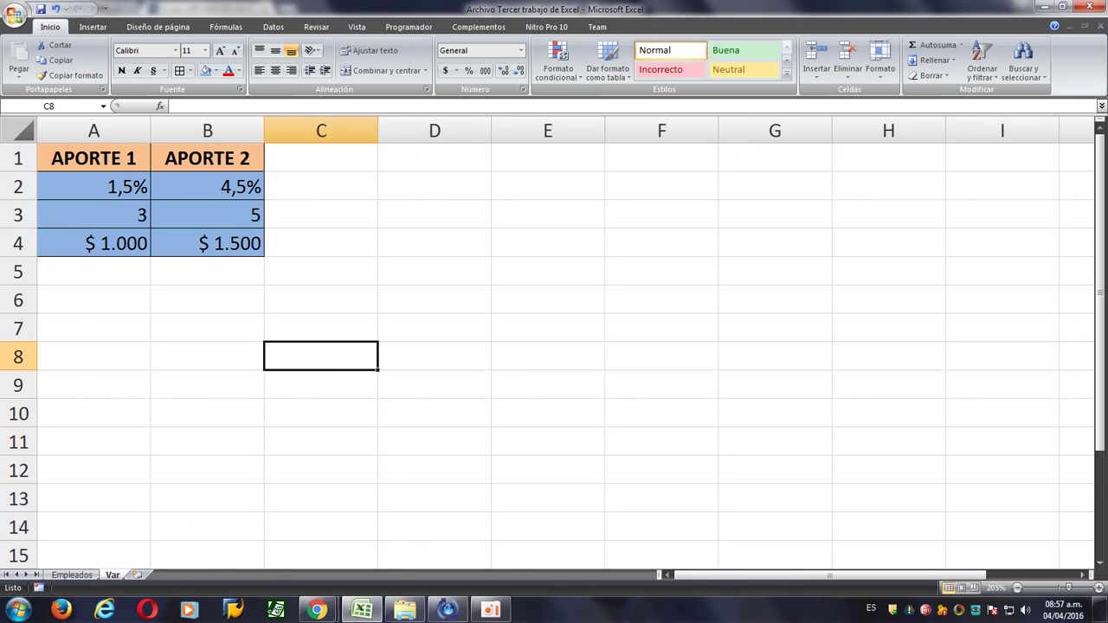
click(207, 159)
drag(264, 172, 374, 173)
click(374, 185)
text(2,2)
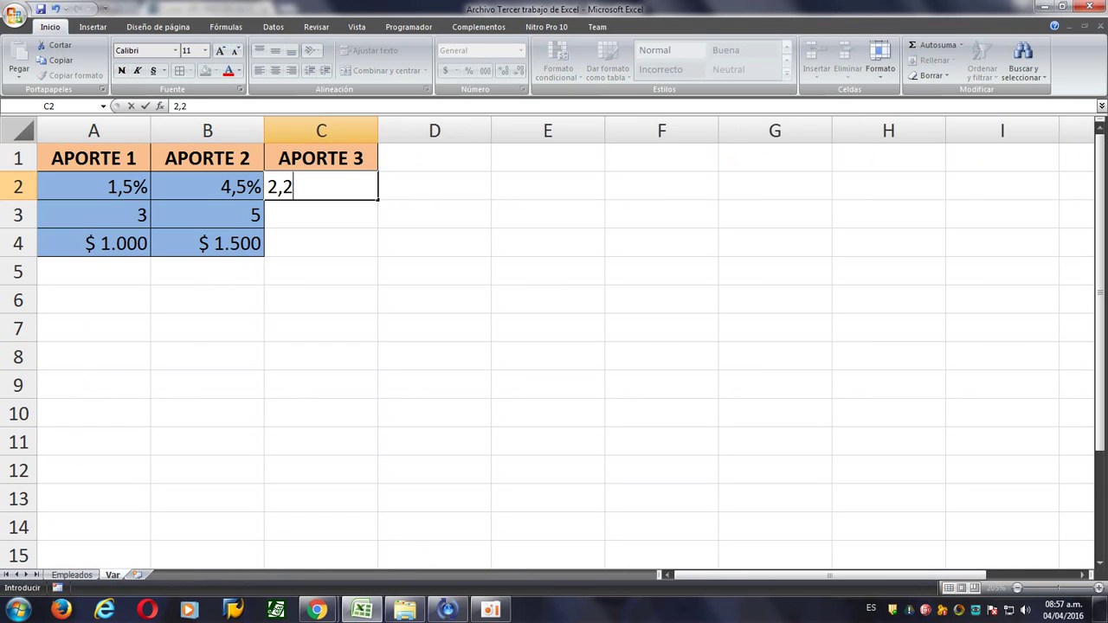
text(0%)
key(Return)
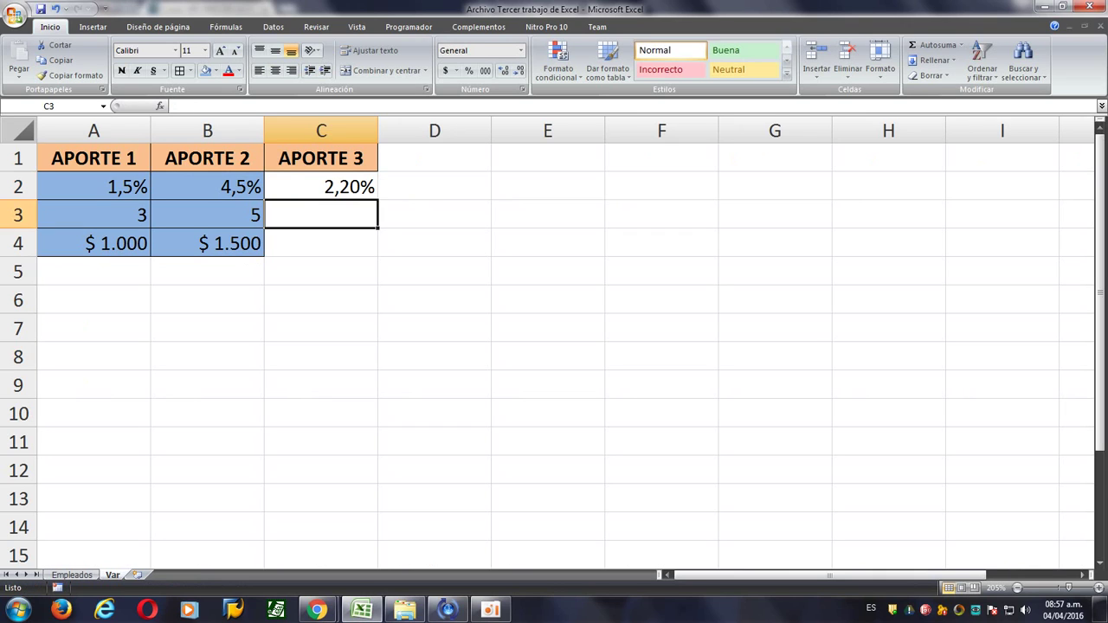
Copy the cell format of B2 to C2 on the Var sheet.
click(208, 186)
click(71, 75)
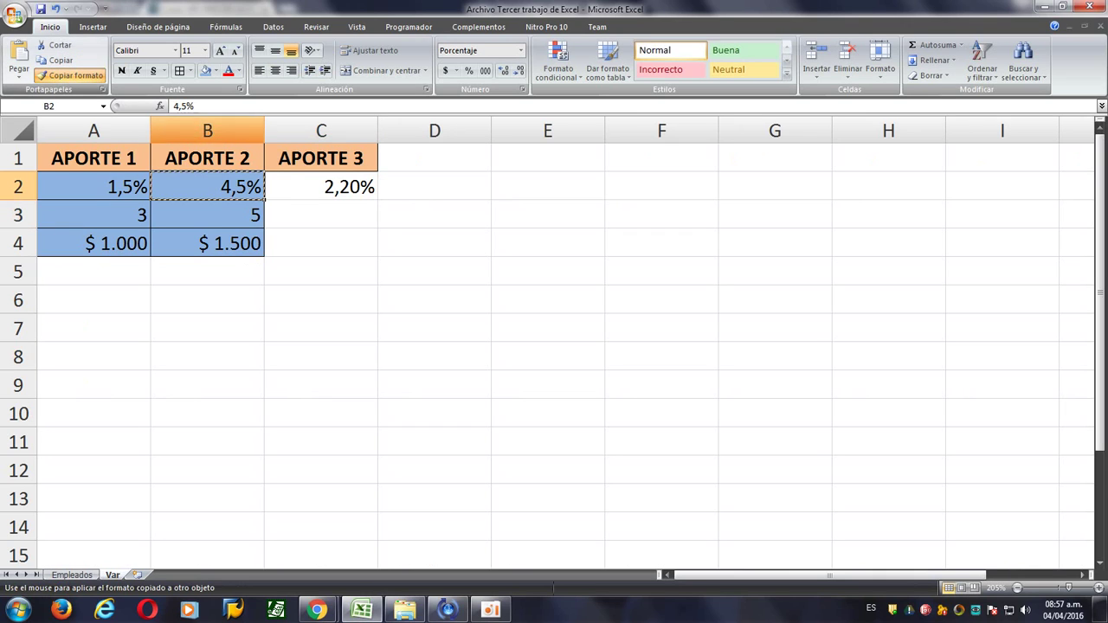
click(321, 187)
click(321, 328)
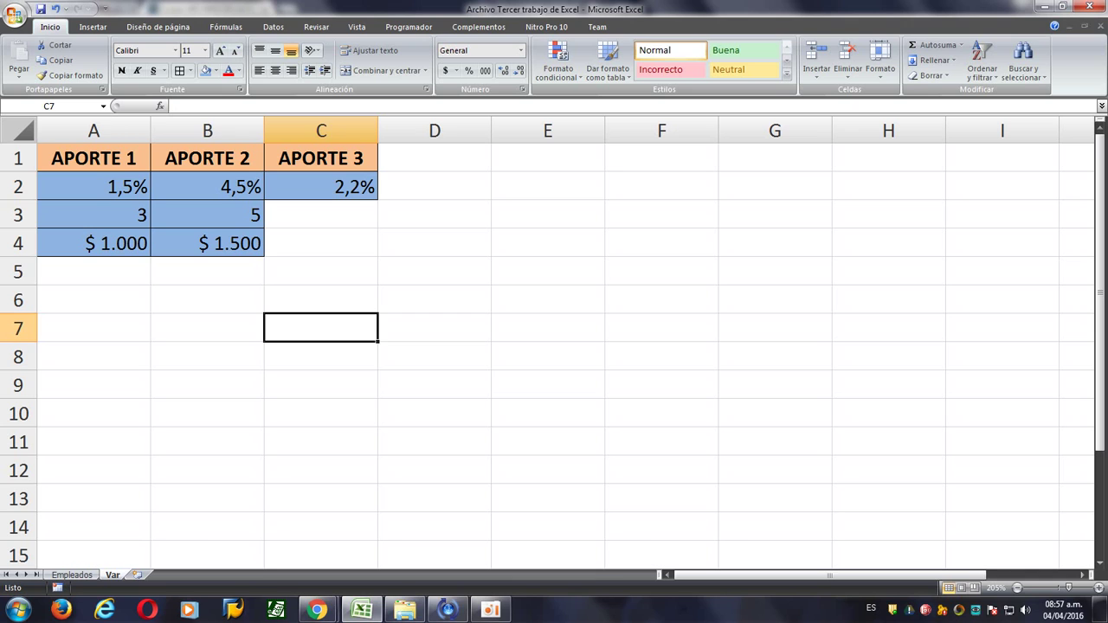
Recheck the Aporte3 statement in the Chrome PDF, then begin the Empleados G2 formula in Excel with =D2*Var!$C$2+.
key(alt+Tab)
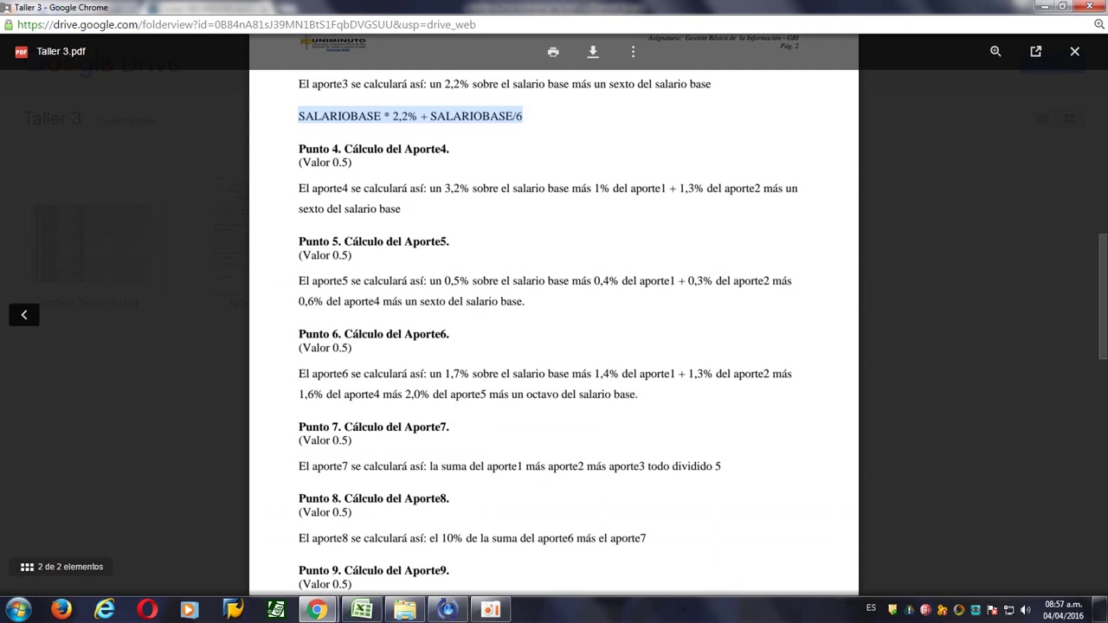
key(alt+Tab)
key(alt+Tab)
key(alt+Tab)
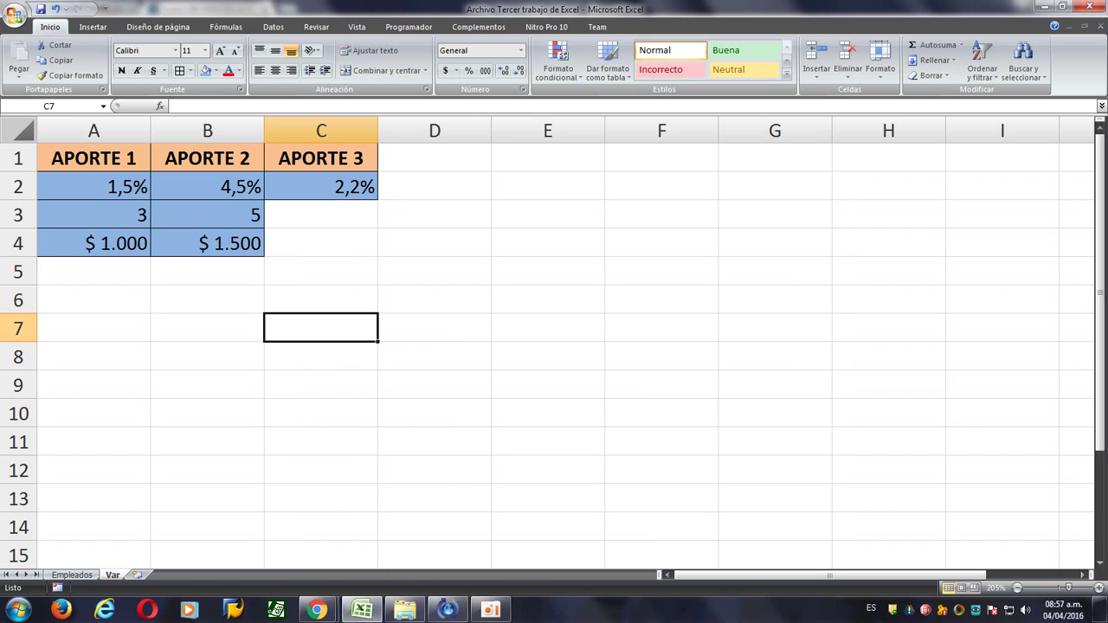
click(72, 575)
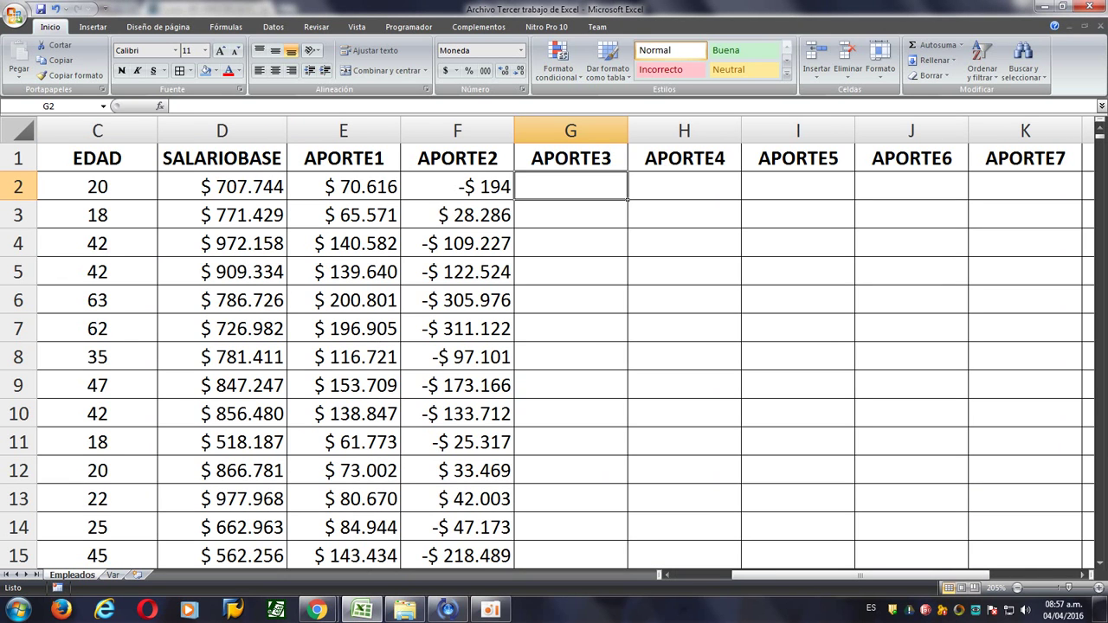
text(=D2*)
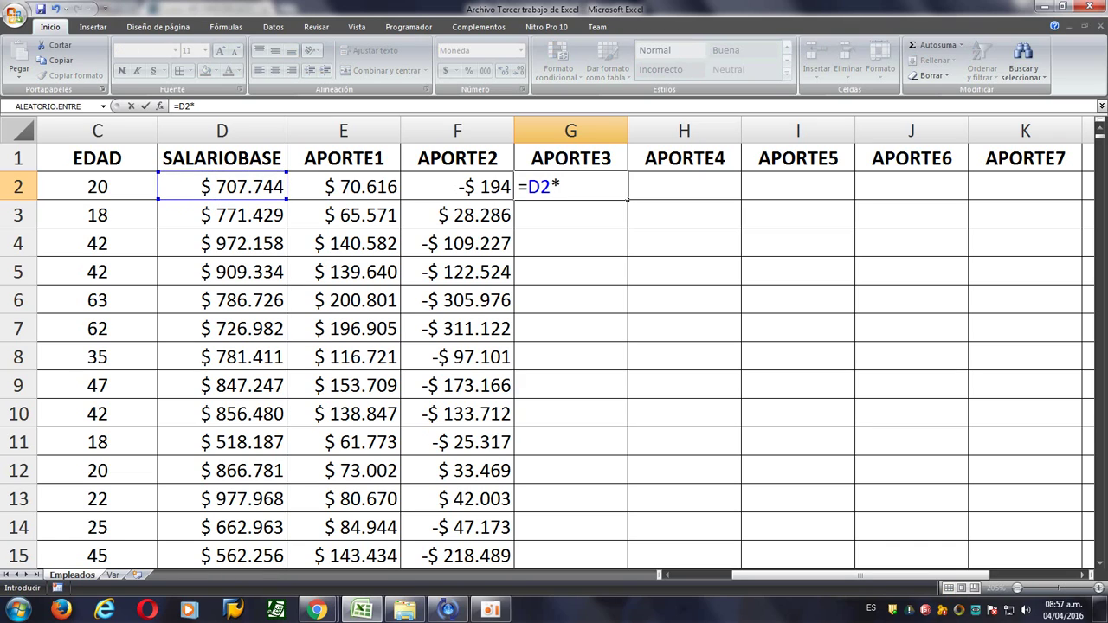
click(112, 575)
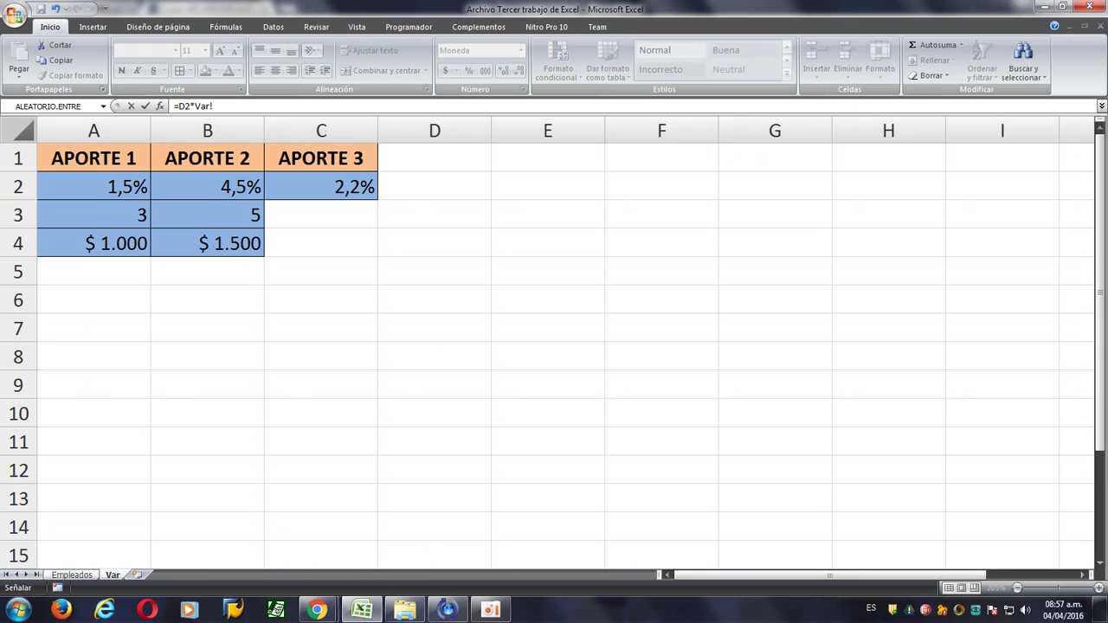
click(321, 187)
key(F4)
text(+)
Check the PDF formula again and complete G2 by adding Empleados!D2/6 as its last term.
key(alt+Tab)
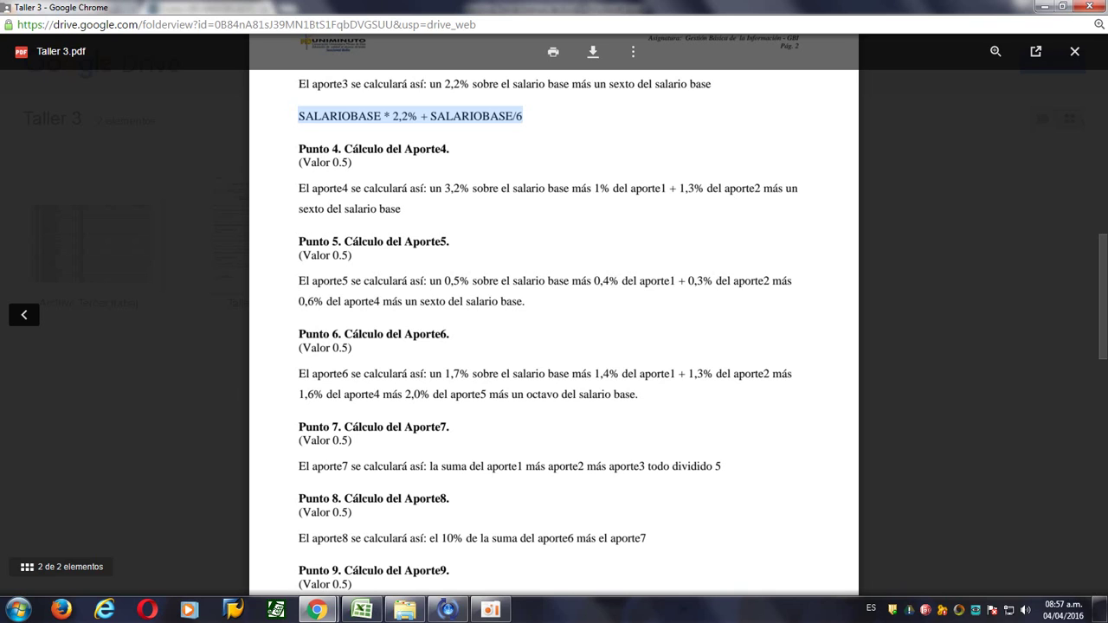
key(alt+Tab)
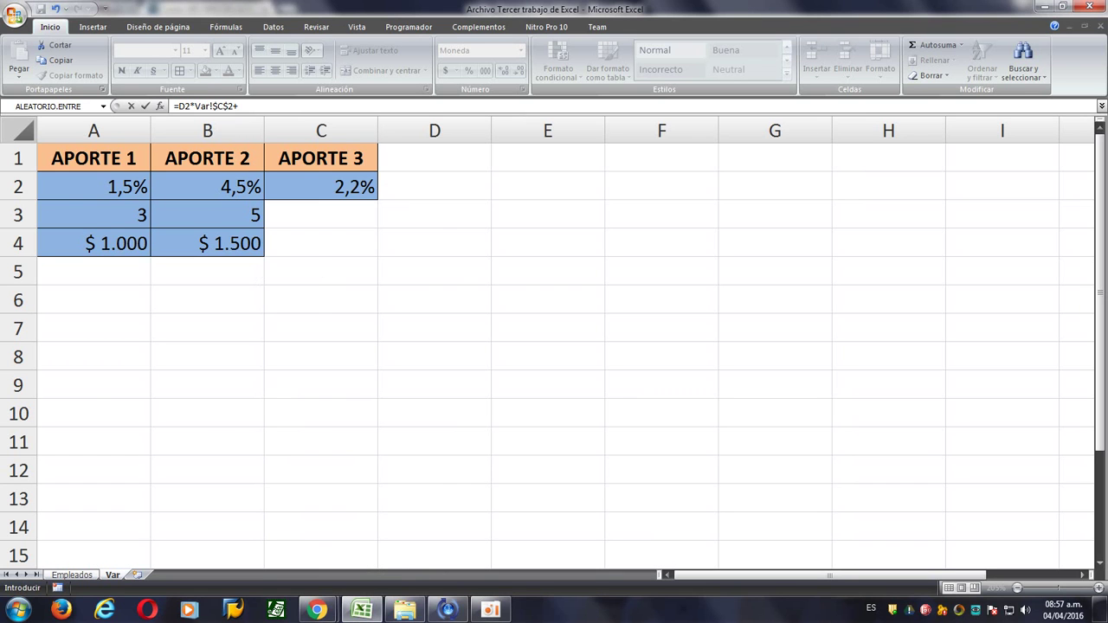
key(ctrl+Page_Up)
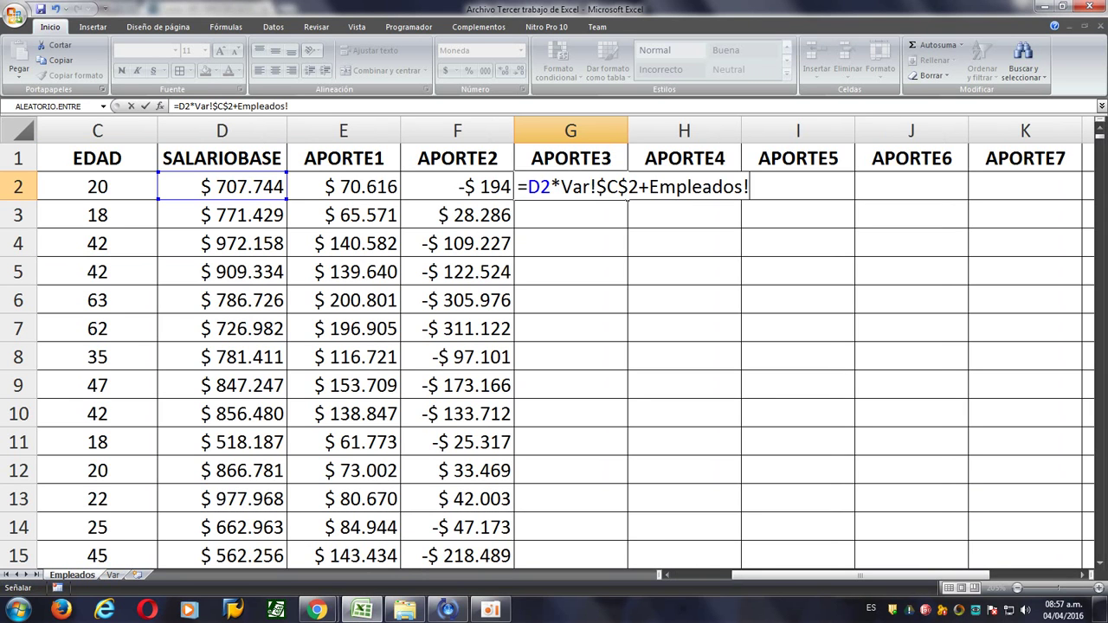
click(223, 187)
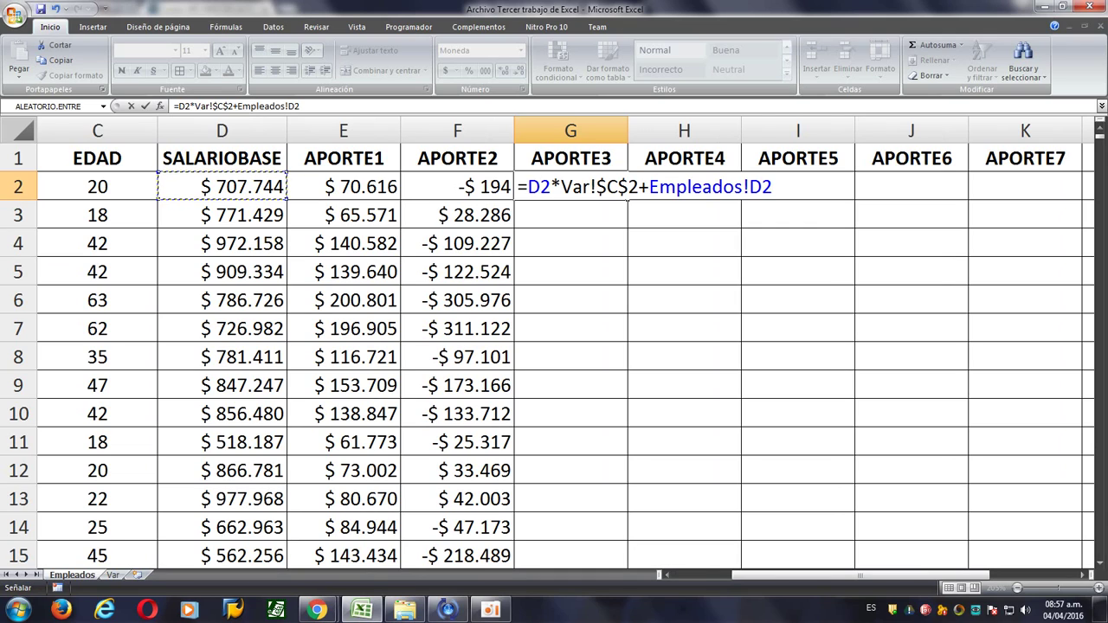
text(/+)
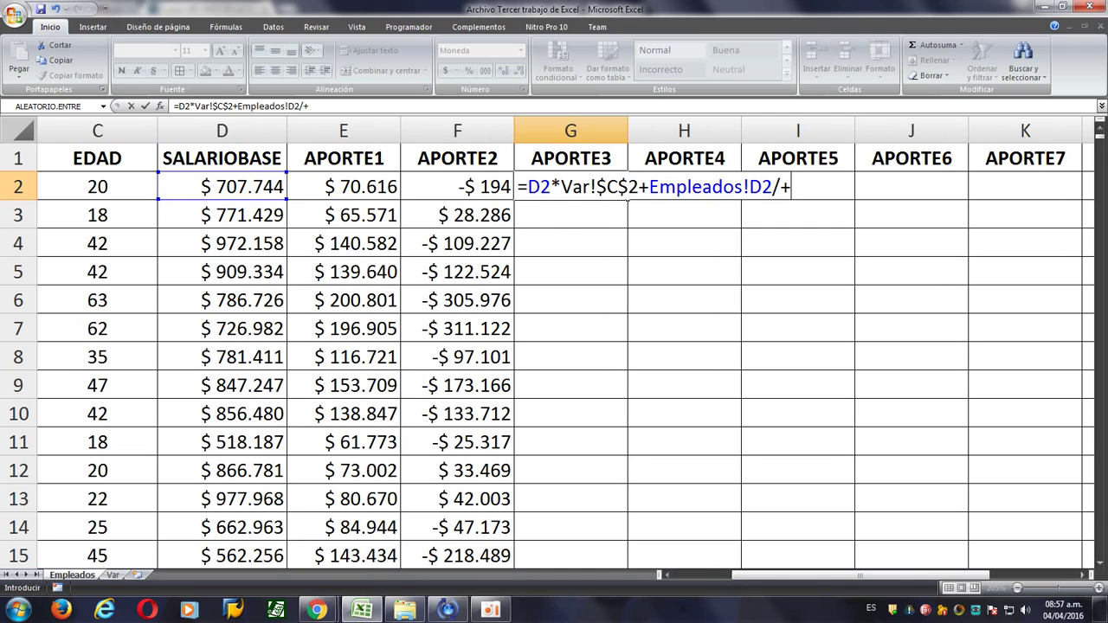
key(BackSpace)
text(6)
key(Return)
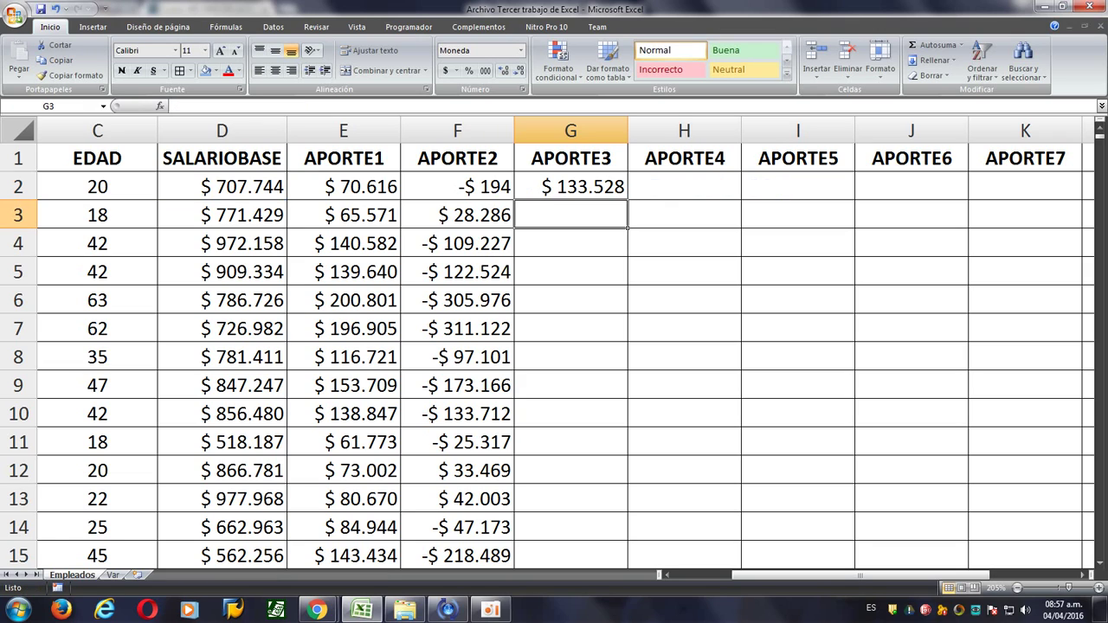
Fill the G2 formula down the whole APORTE3 column and select H2 under APORTE4.
key(Up)
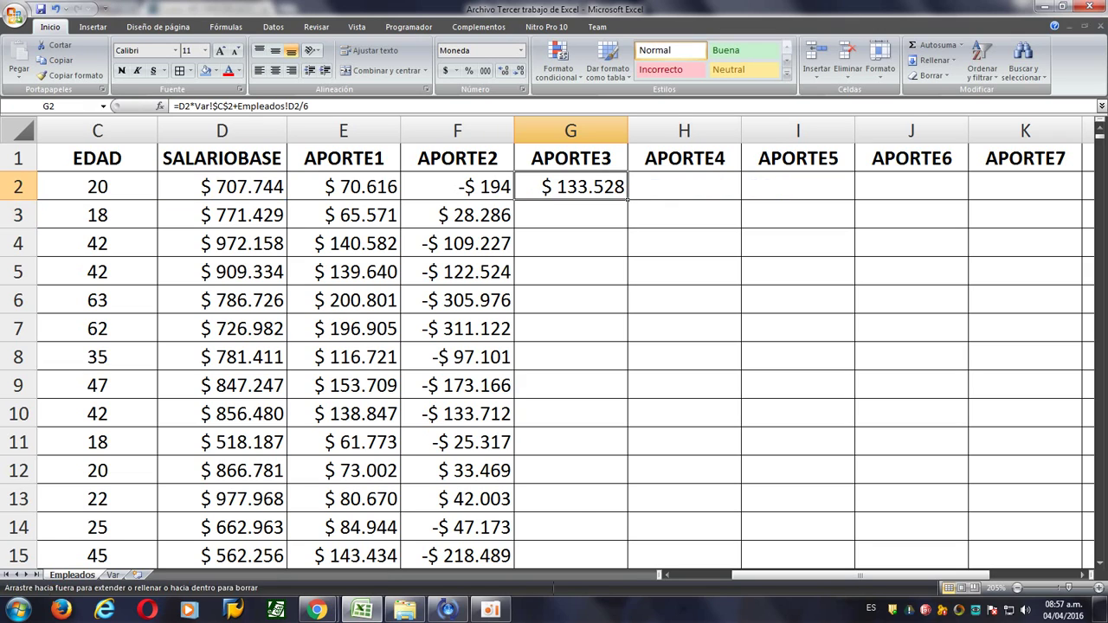
double_click(626, 200)
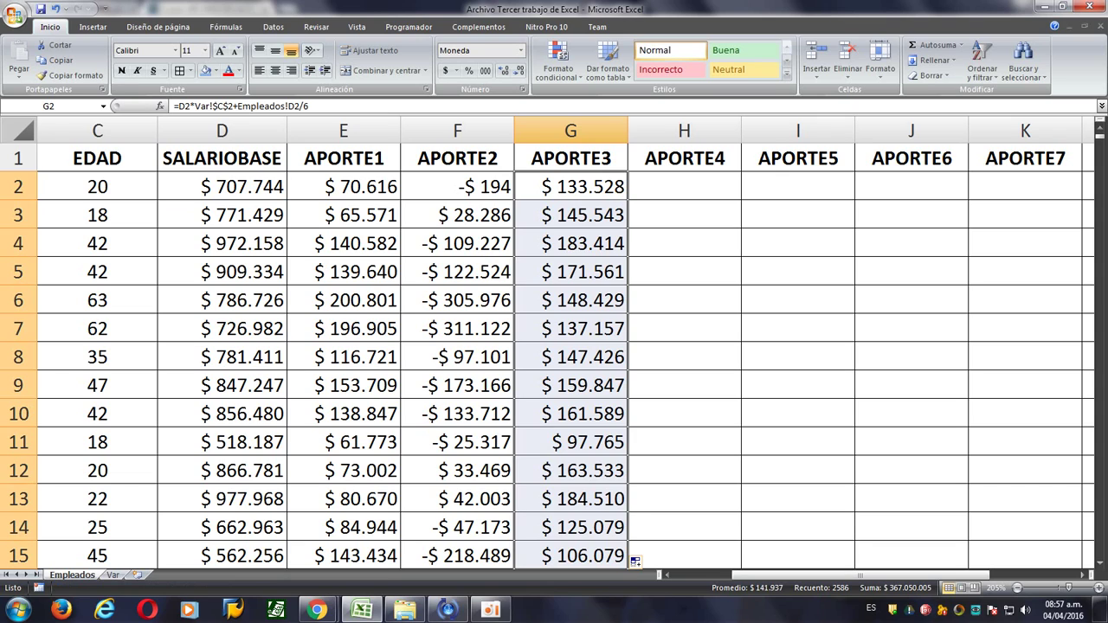
click(684, 186)
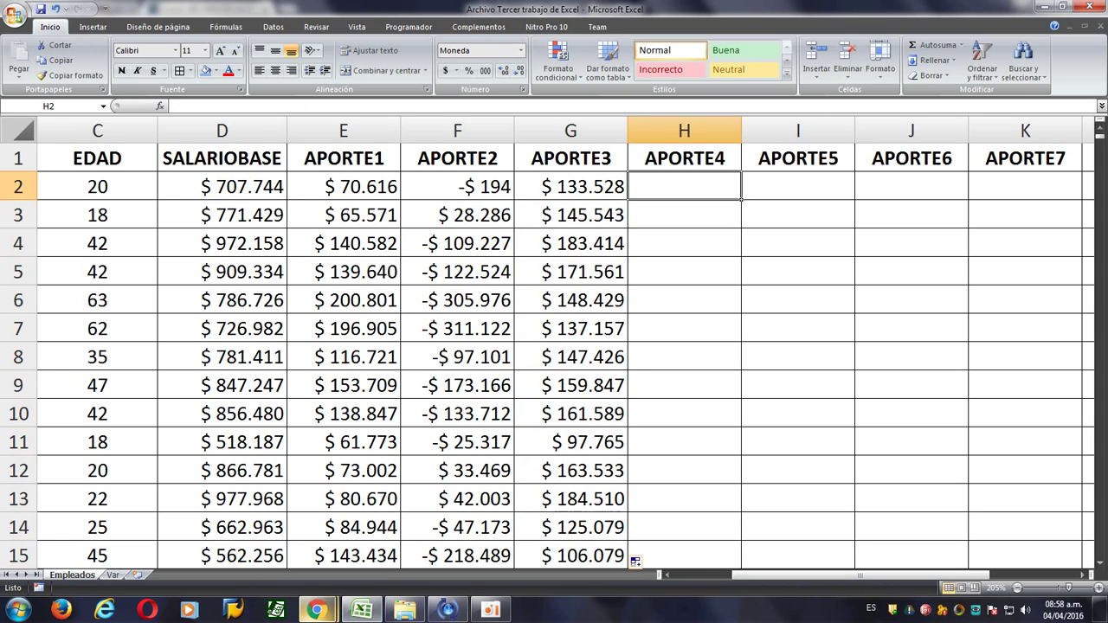
Switch to the Taller 3 PDF in Chrome and read the Aporte4 statement, highlighting its 3,2% and 1% rates.
click(318, 609)
click(397, 535)
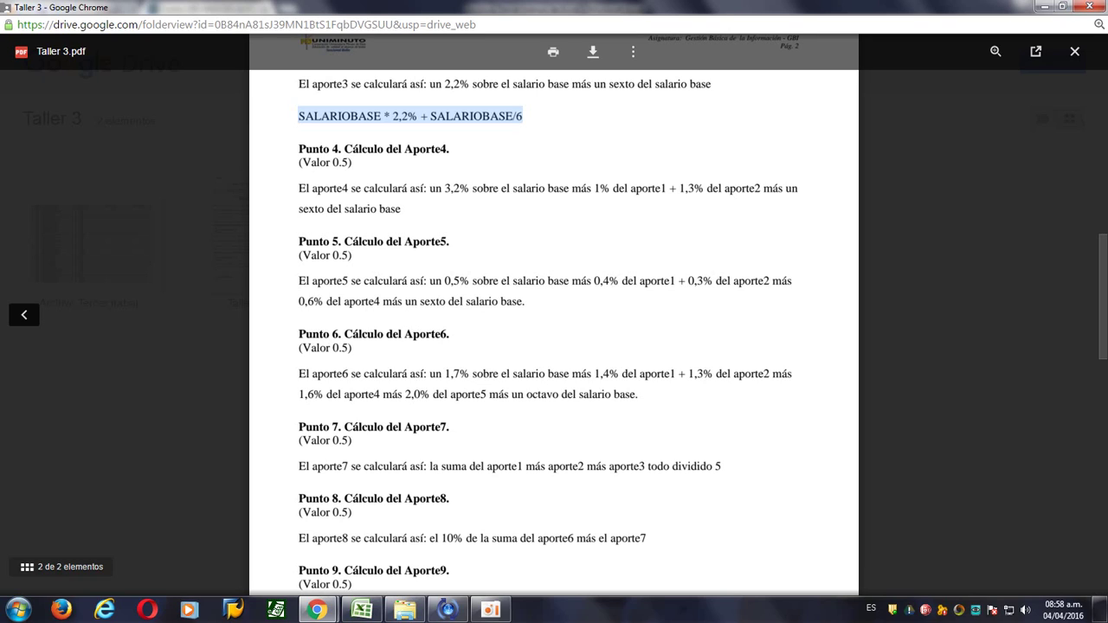
drag(444, 189, 469, 189)
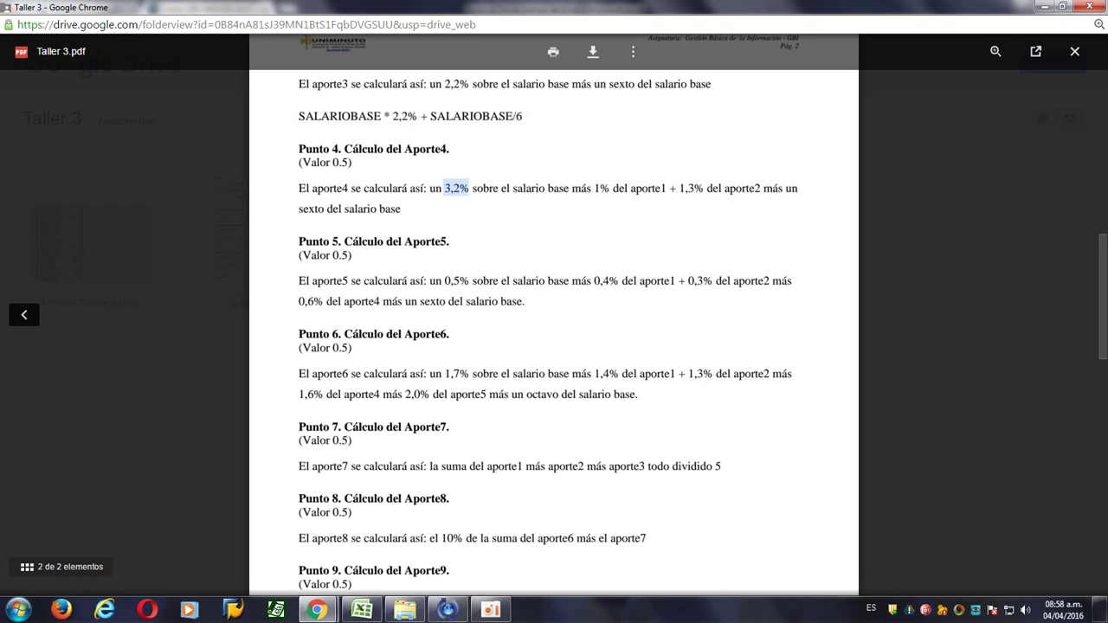
double_click(601, 189)
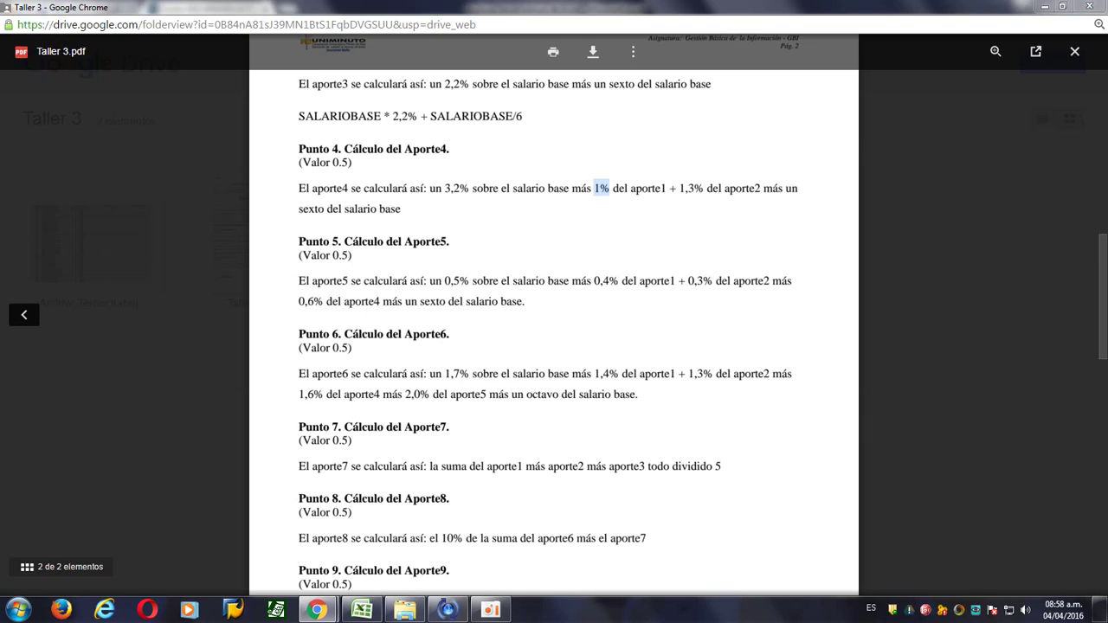
Return to Excel and extend the Var sheet's heading from C1 into D1 as APORTE 4.
key(alt+Tab)
click(113, 575)
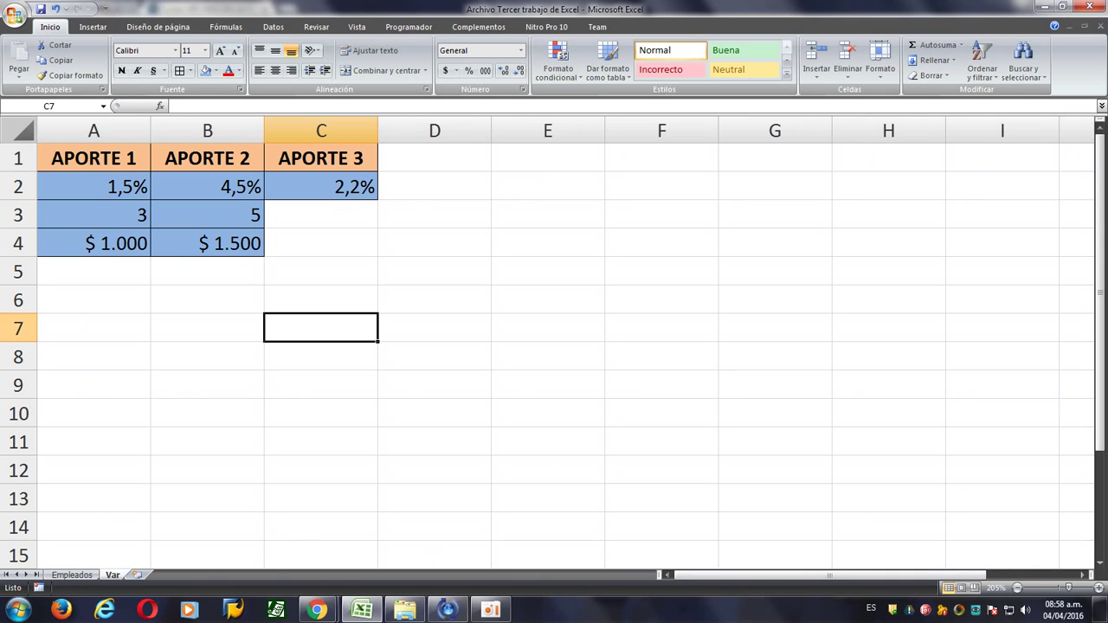
click(321, 159)
drag(378, 172, 491, 173)
Enter the Aporte4 rates from the PDF on the Var sheet: 3,20% in D2, 1% in D3 and 1,3% in D4.
key(alt+Tab)
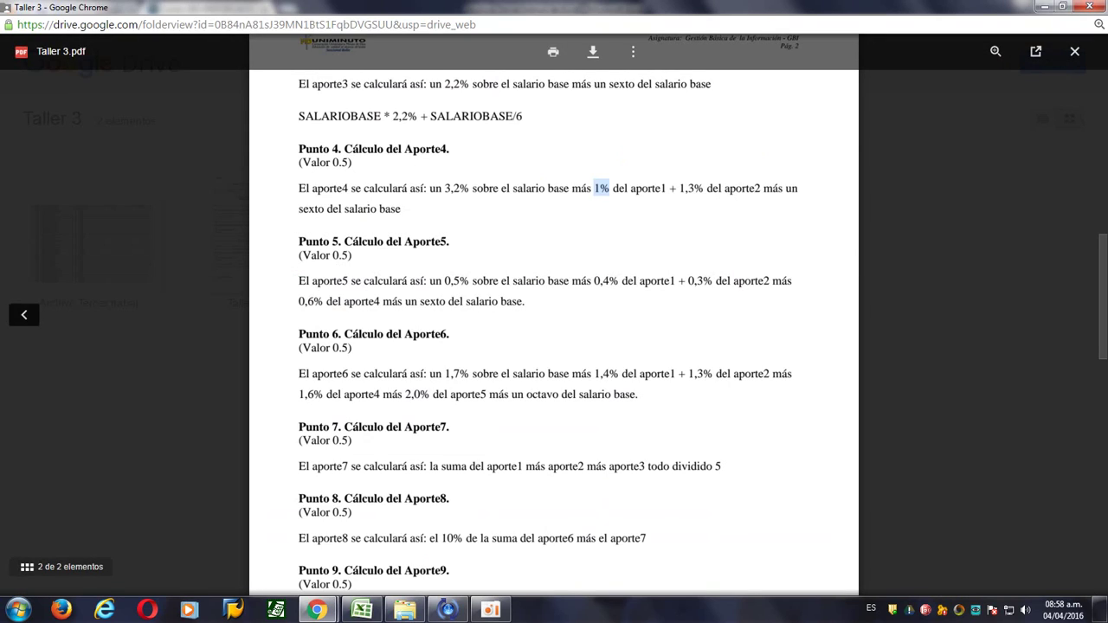
key(alt+Tab)
text(3,2)
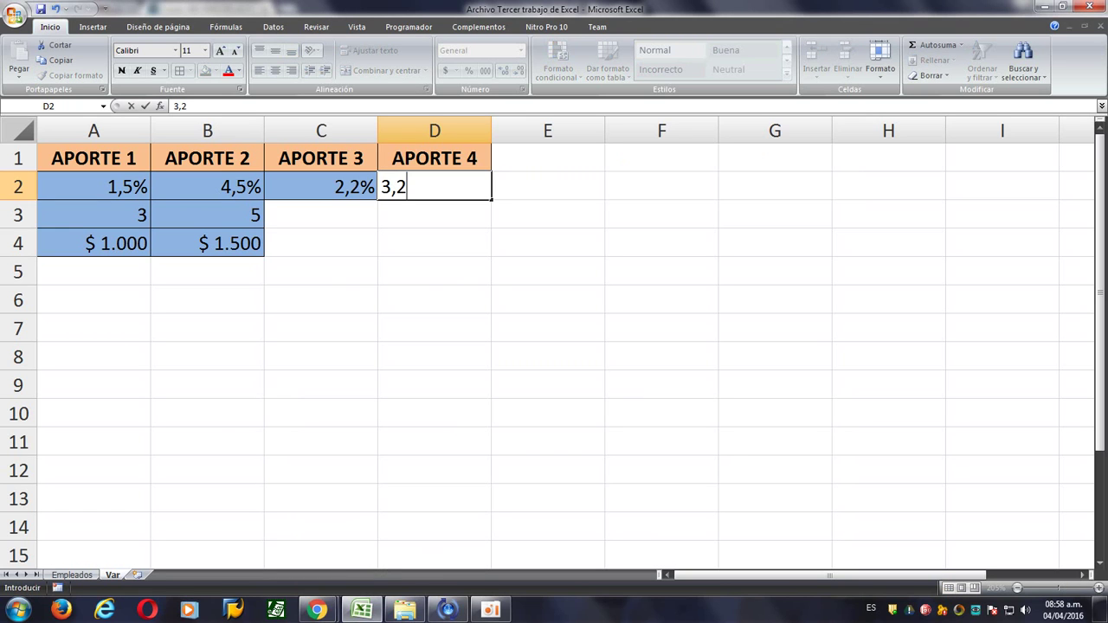
text(0%)
key(Return)
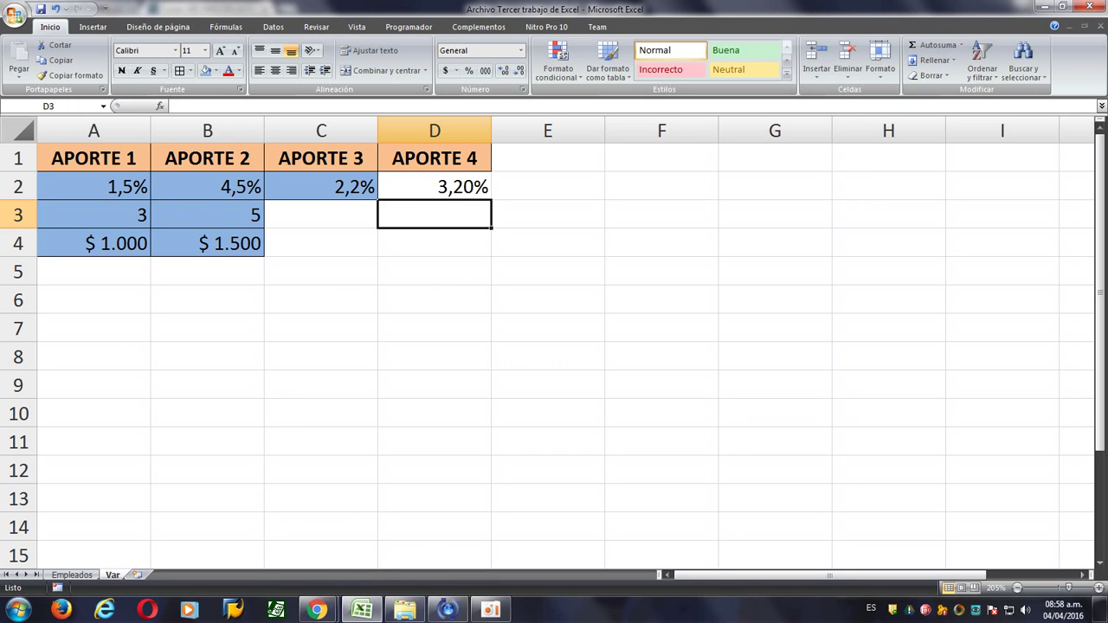
text(1%)
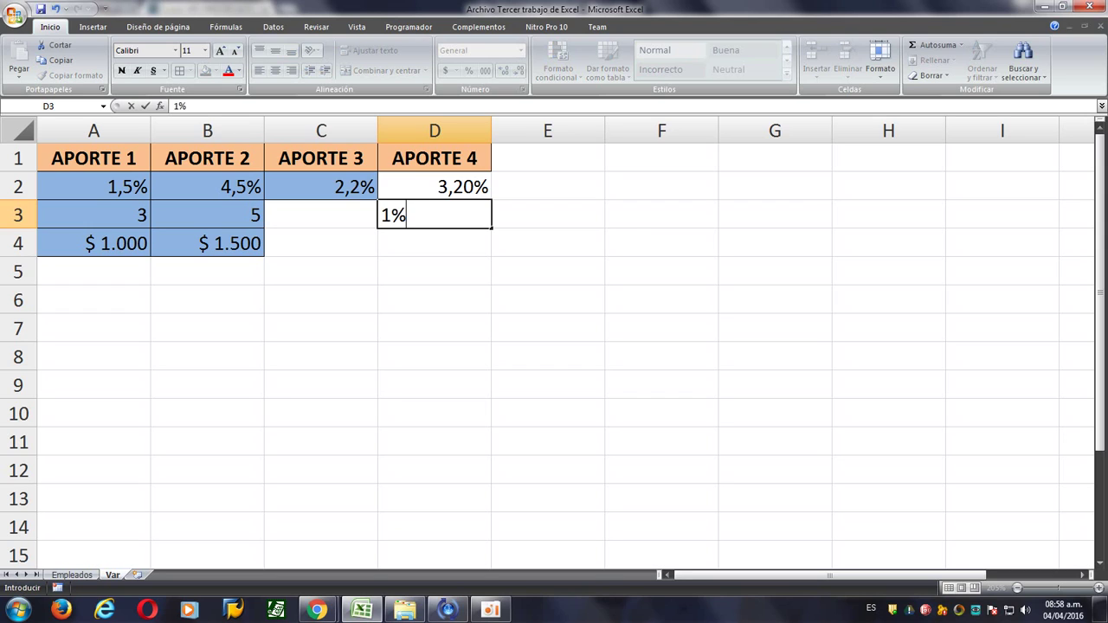
key(Return)
text(1,3)
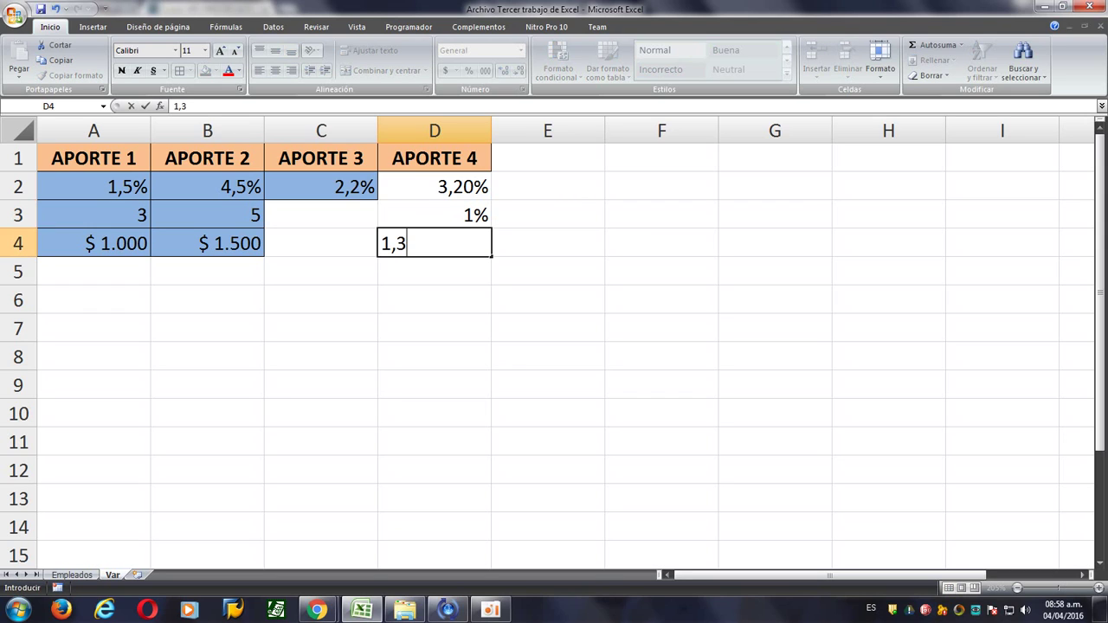
text(%)
key(Return)
Recheck the Aporte4 statement in the PDF, then copy the cell format of C2 to D2:D4 on the Var sheet.
key(alt+Tab)
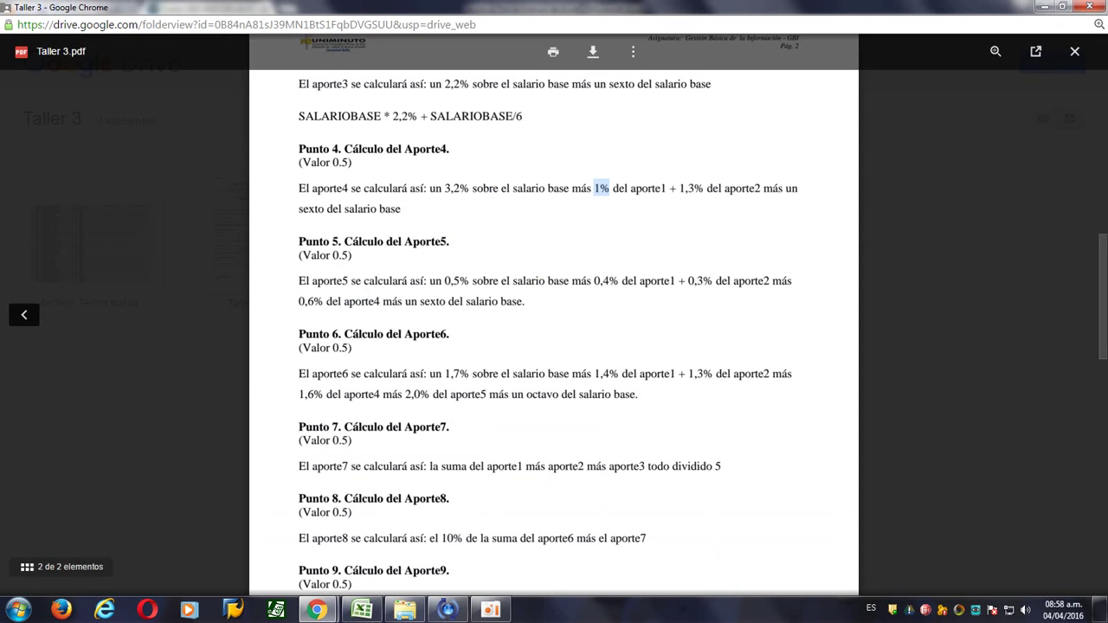
key(alt+Tab)
click(321, 187)
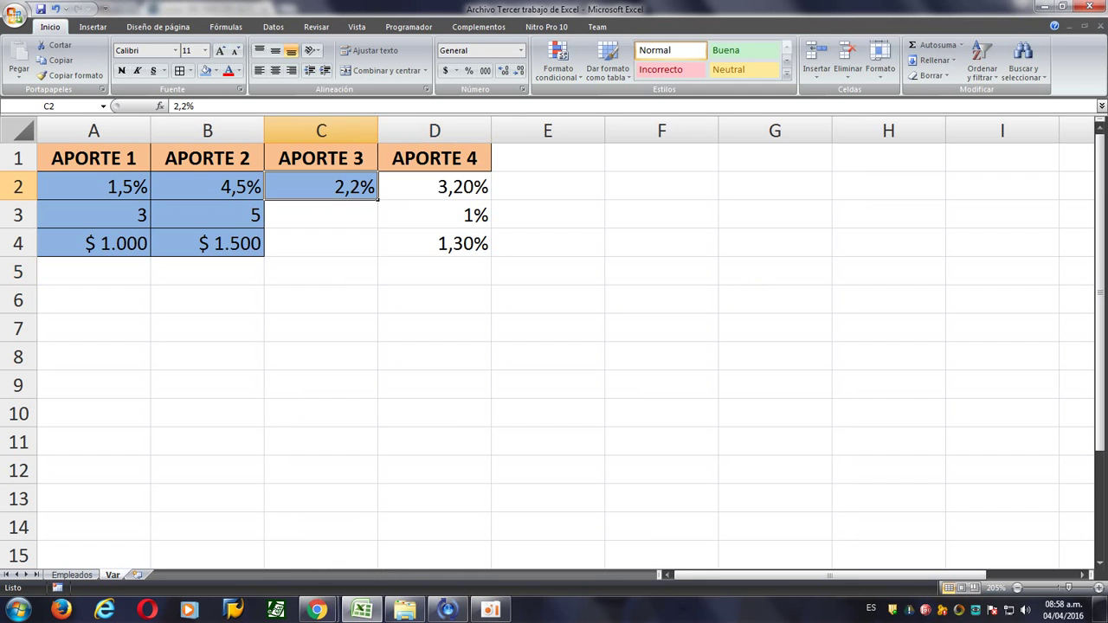
click(71, 75)
drag(435, 187, 435, 243)
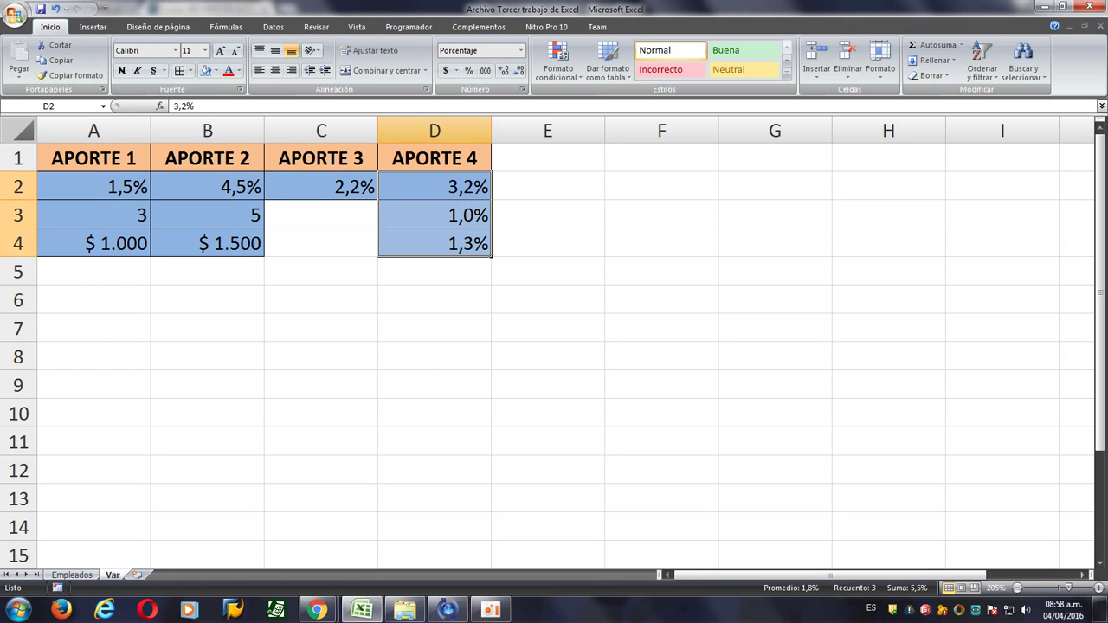
Recheck the Aporte4 statement in the PDF, then begin the formula =D2*Var!$D$2 in H2 of the Empleados sheet.
key(alt+Tab)
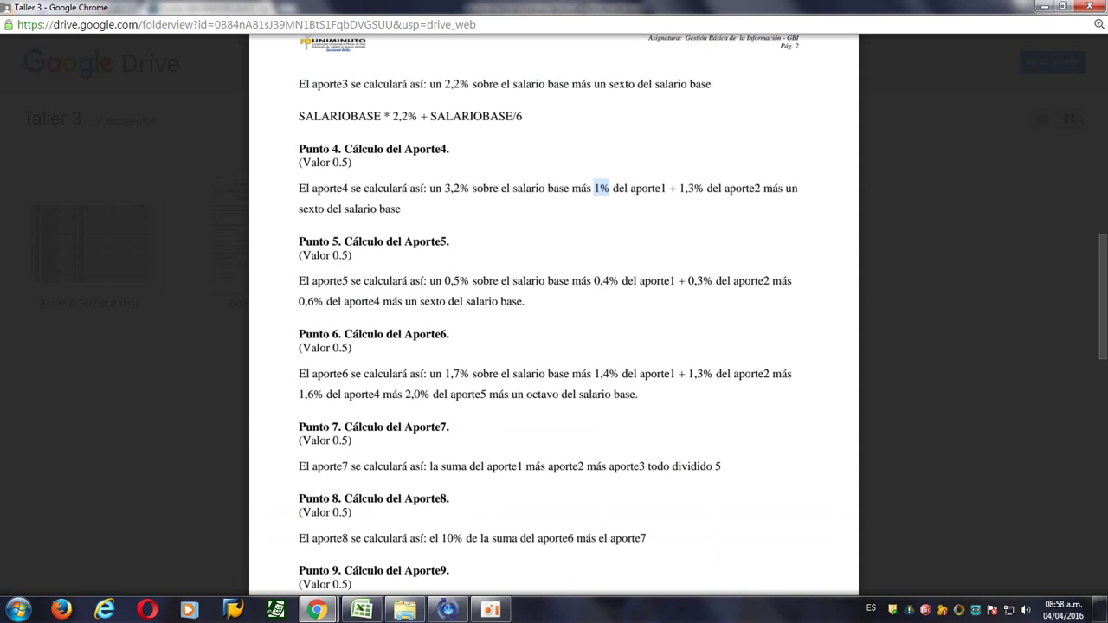
key(alt+Tab)
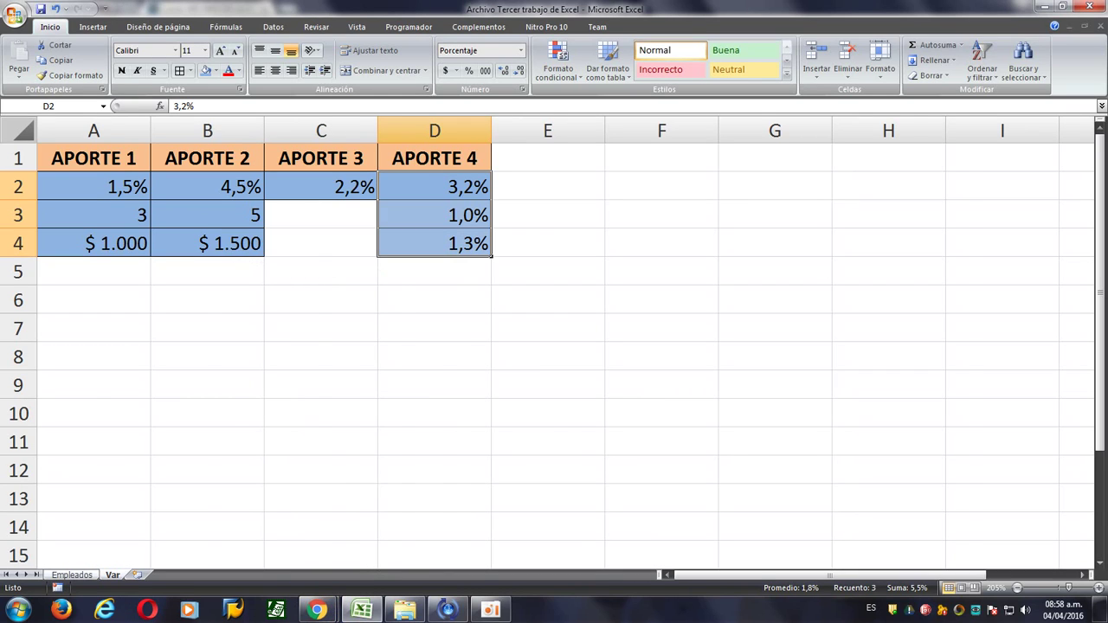
click(72, 574)
text(=)
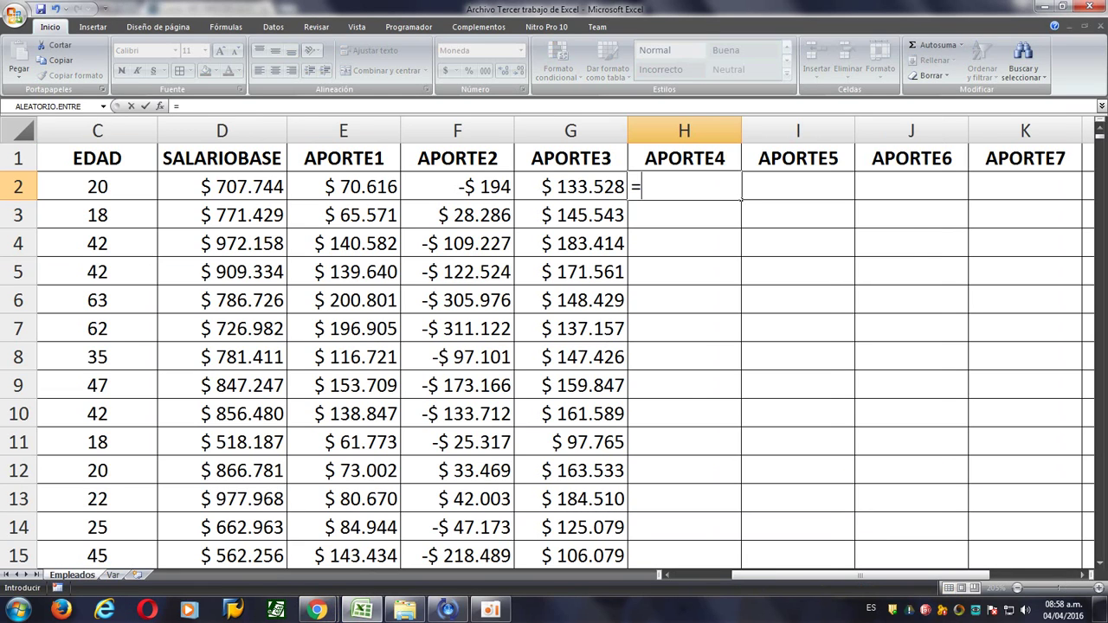
key(alt+Tab)
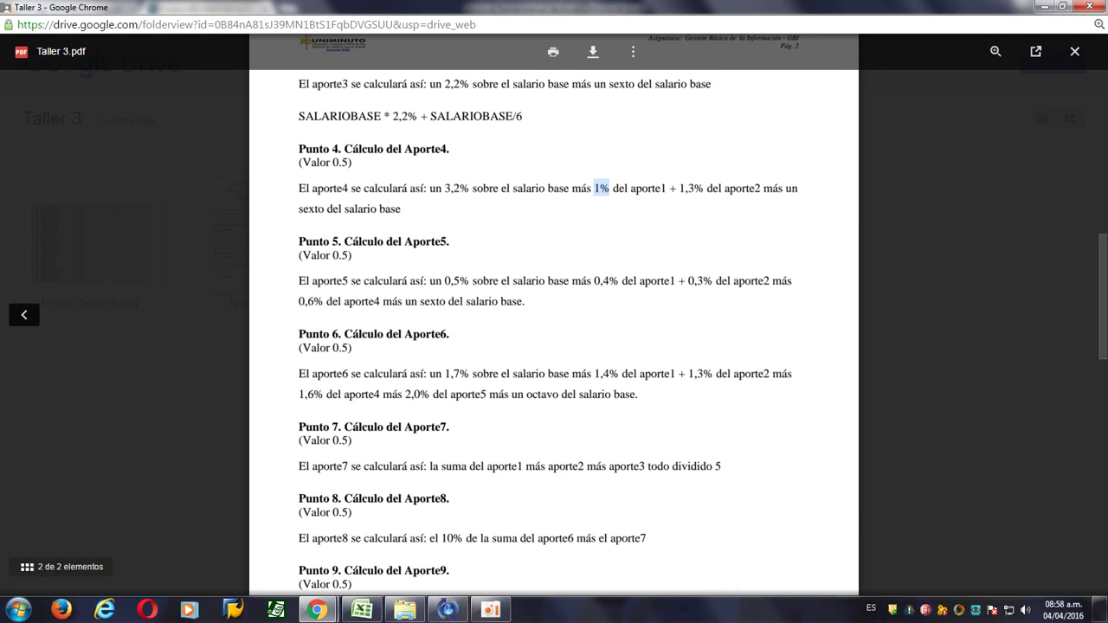
key(alt+Tab)
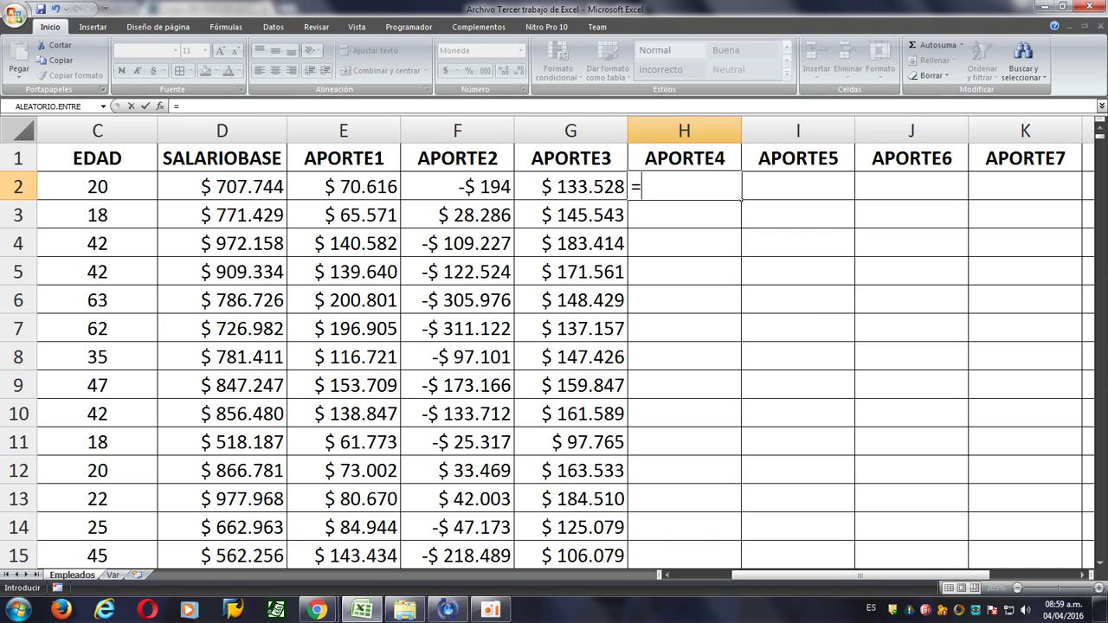
click(222, 187)
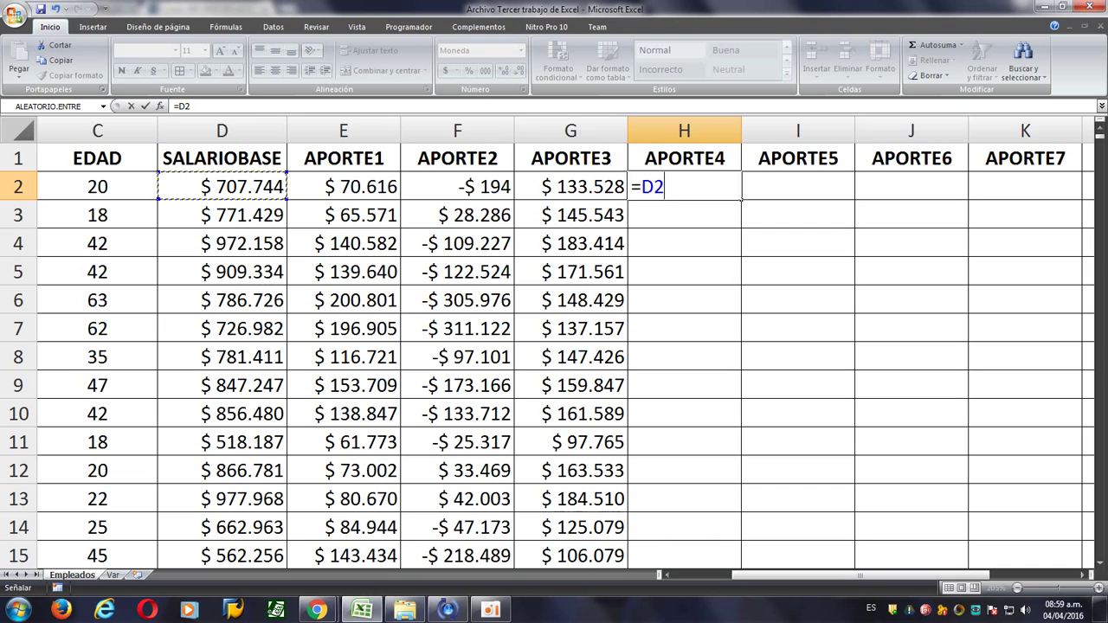
text(*)
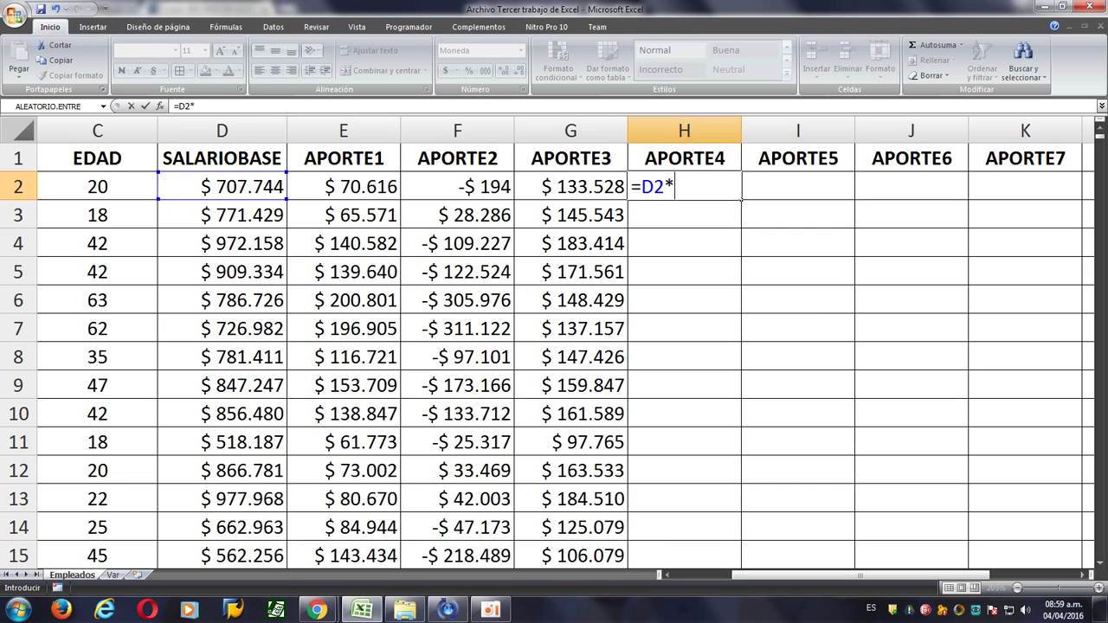
key(ctrl+Page_Down)
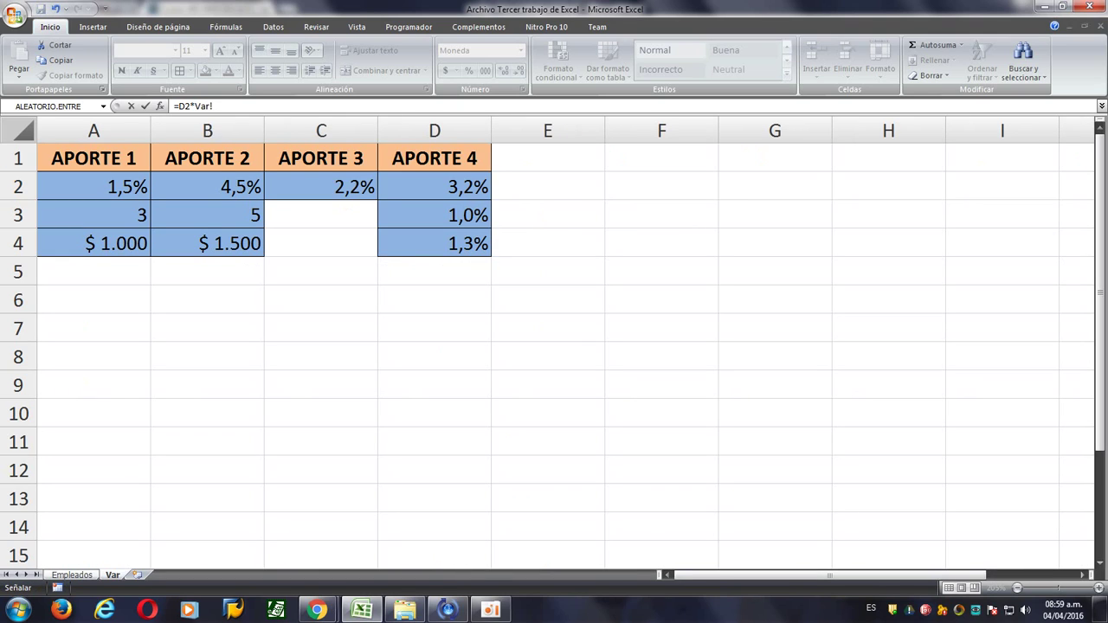
click(434, 187)
key(F4)
Highlight "1% del aporte1" in the PDF's Aporte4 statement, then extend the H2 formula in Excel with +Empleados!E2*Var!$D$3.
key(alt+Tab)
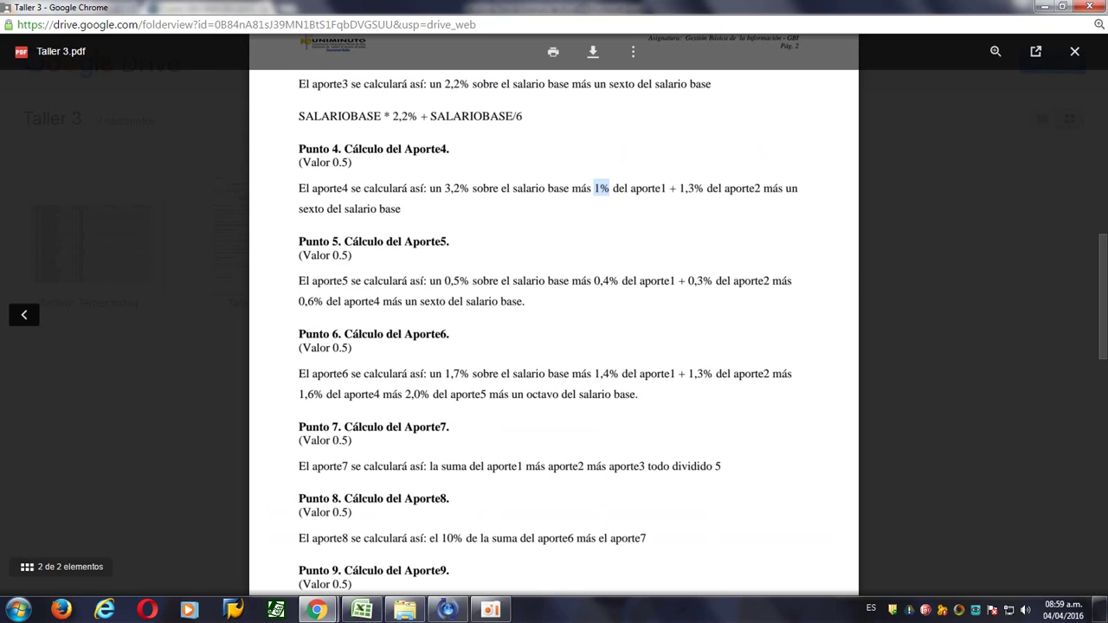
click(609, 189)
drag(594, 188, 667, 188)
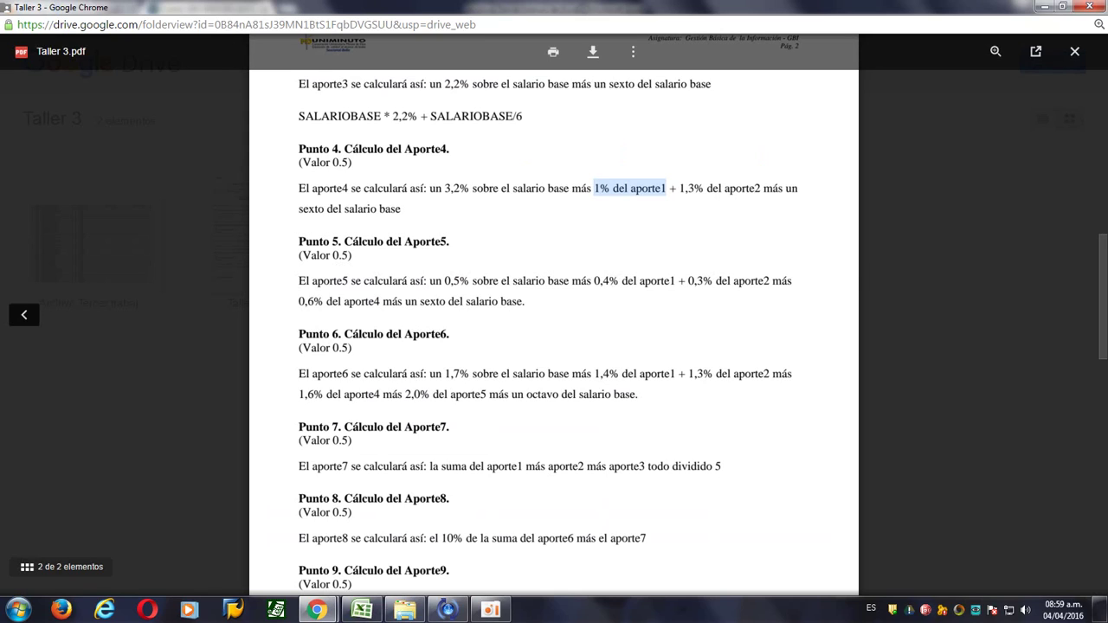
key(alt+Tab)
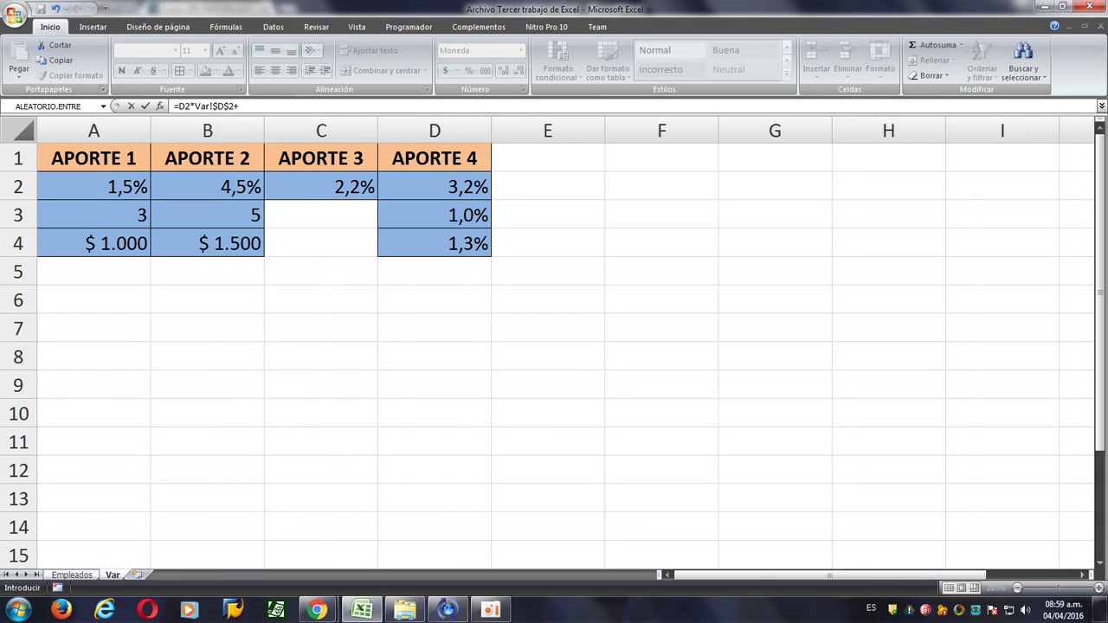
key(ctrl+Page_Up)
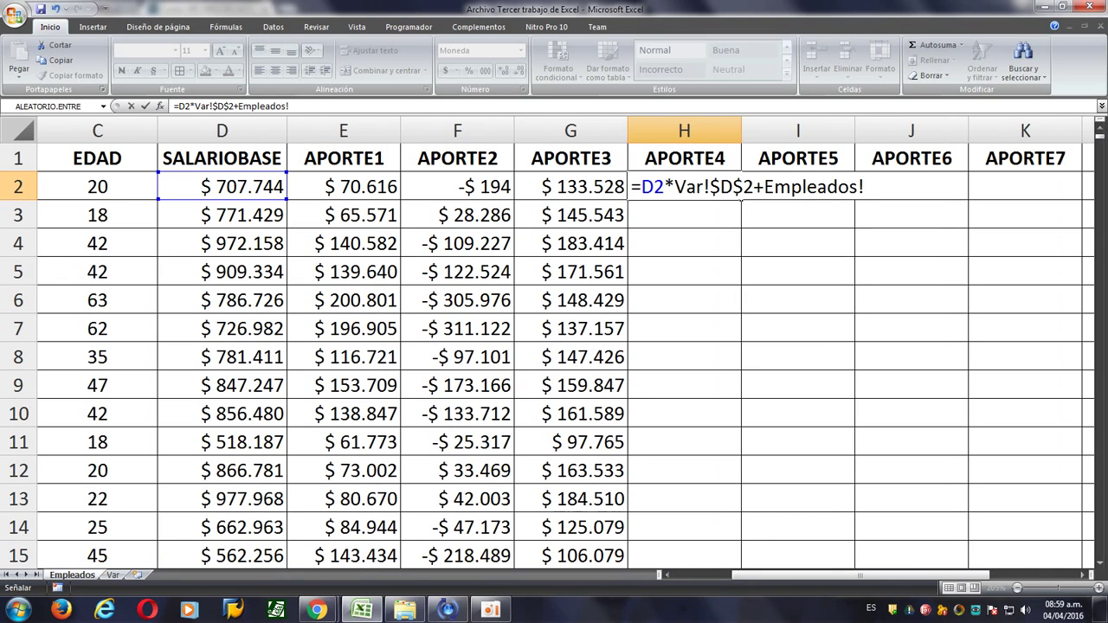
click(344, 186)
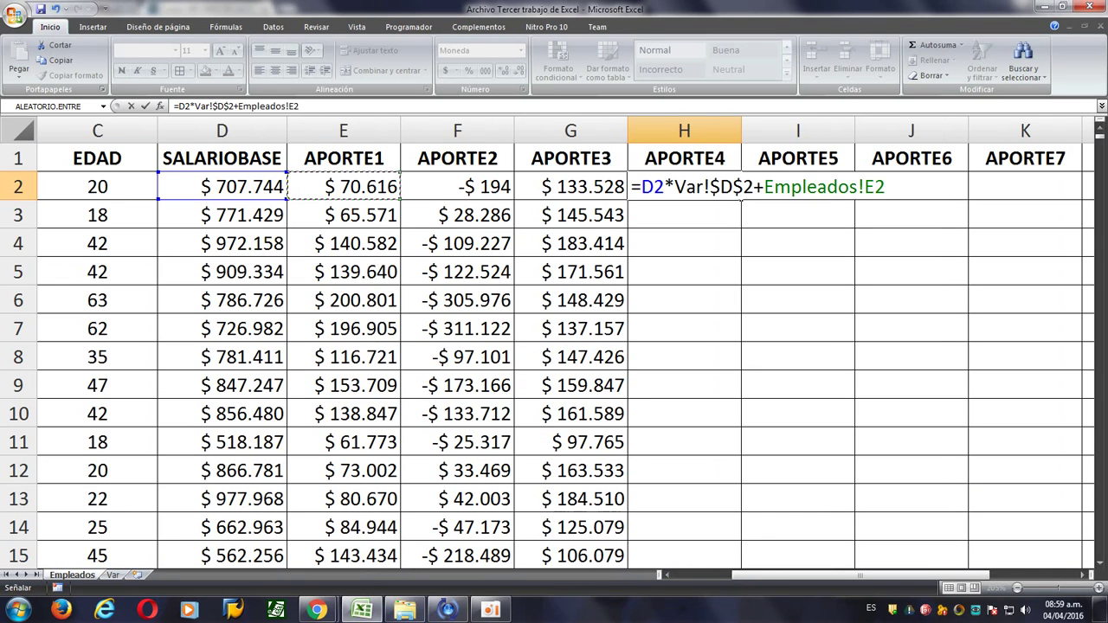
text(*)
key(ctrl+Page_Down)
click(435, 214)
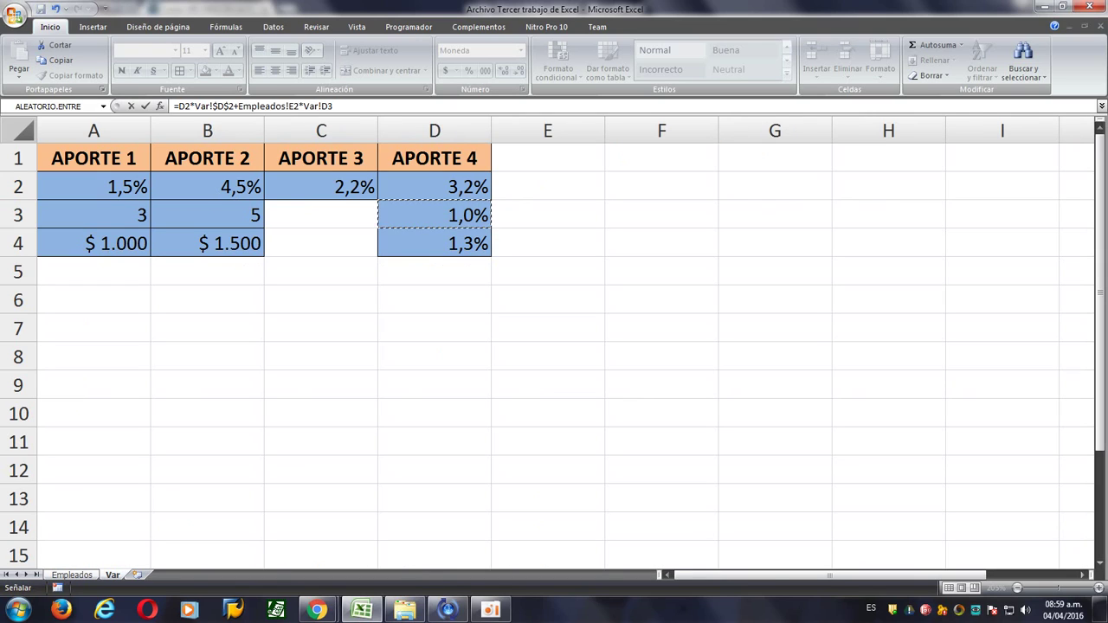
key(F4)
Consult the PDF for the Aporte2 term and add +Empleados!F2*Var!$D$4 to the H2 formula in Excel.
key(alt+Tab)
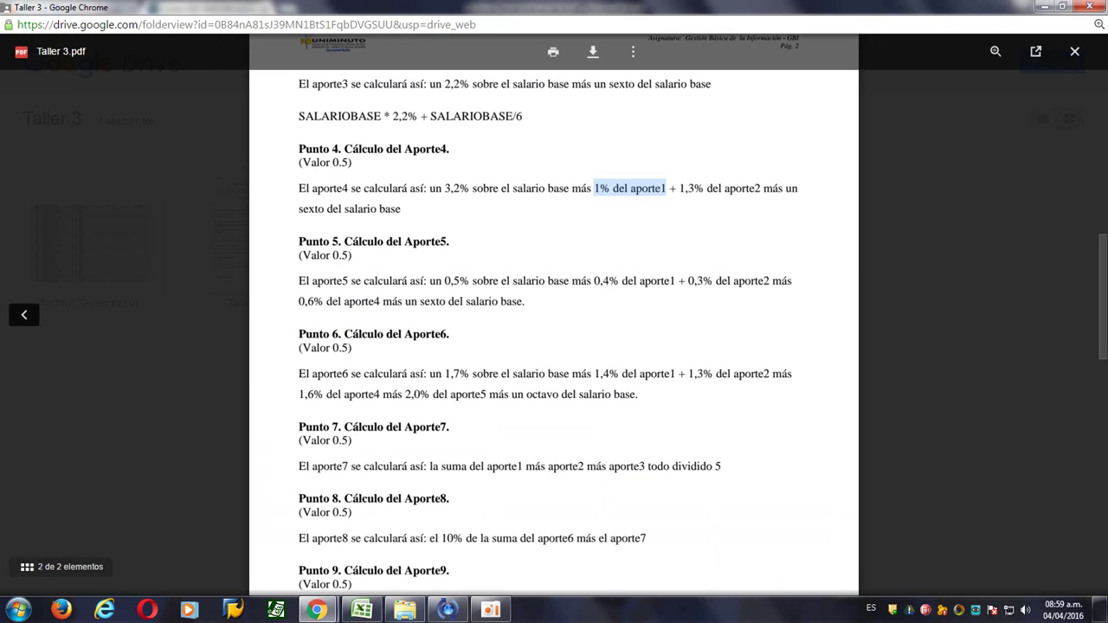
key(alt+Tab)
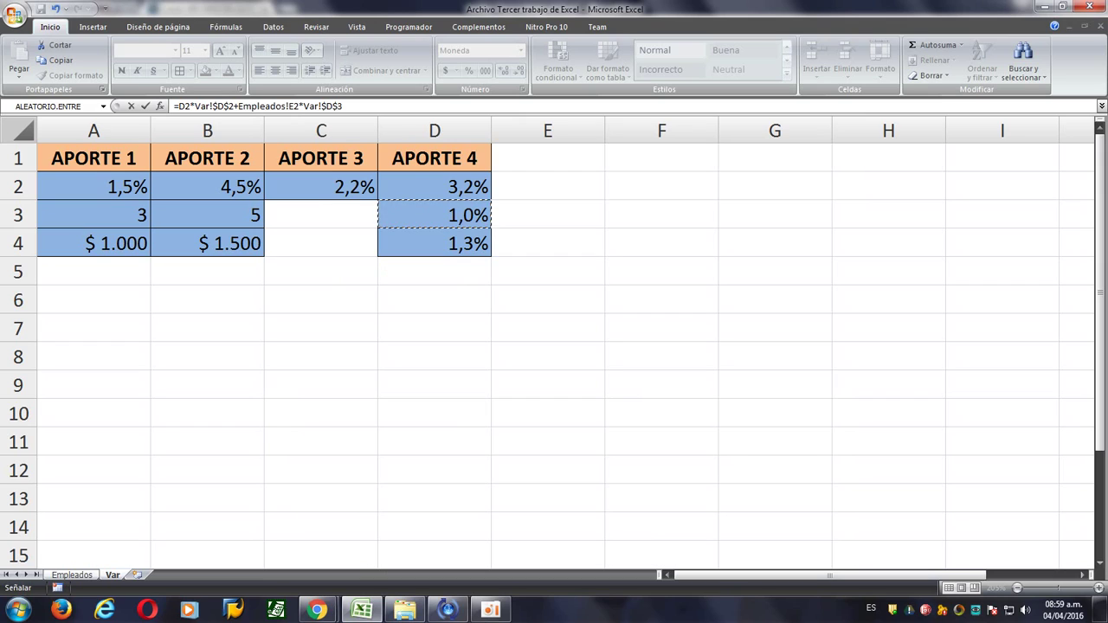
click(344, 107)
text(+)
key(ctrl+Page_Up)
click(457, 187)
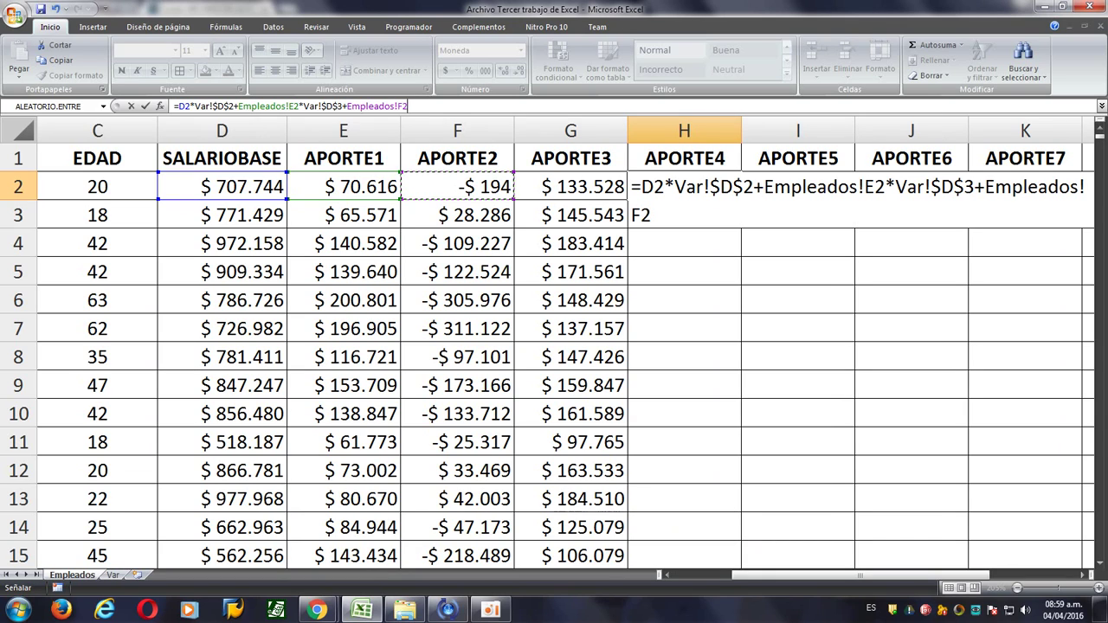
text(*)
key(alt+Tab)
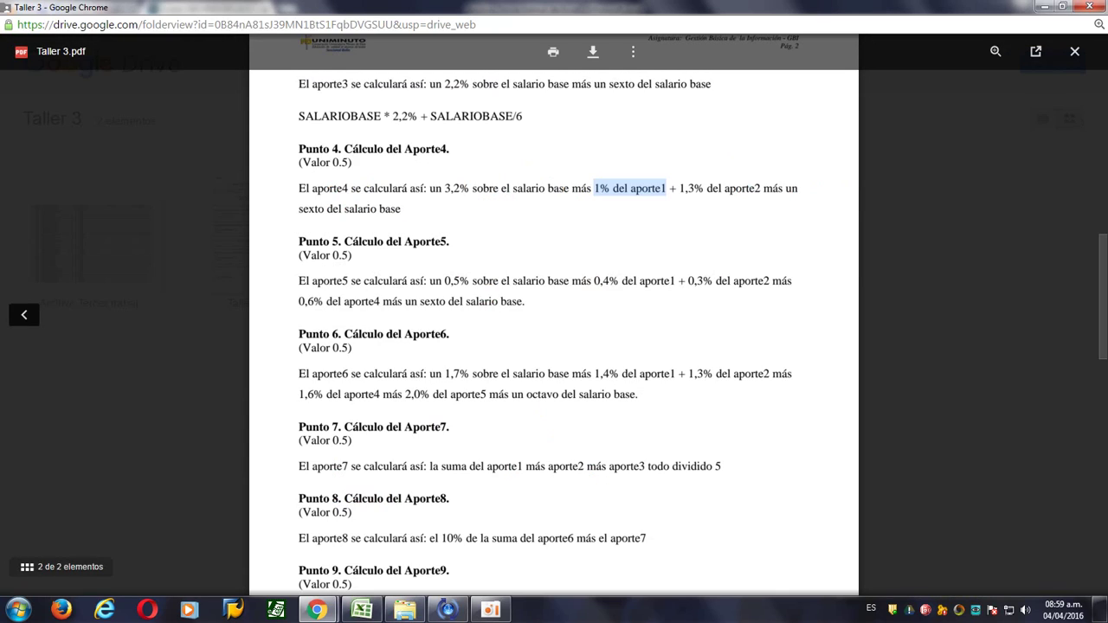
key(alt+Tab)
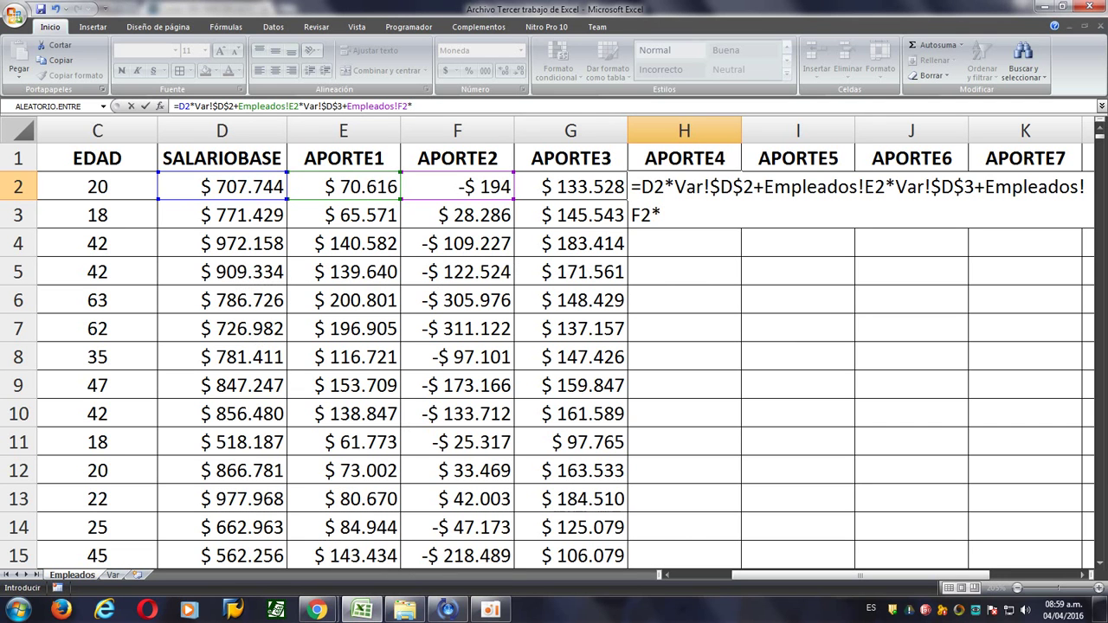
click(112, 575)
click(434, 243)
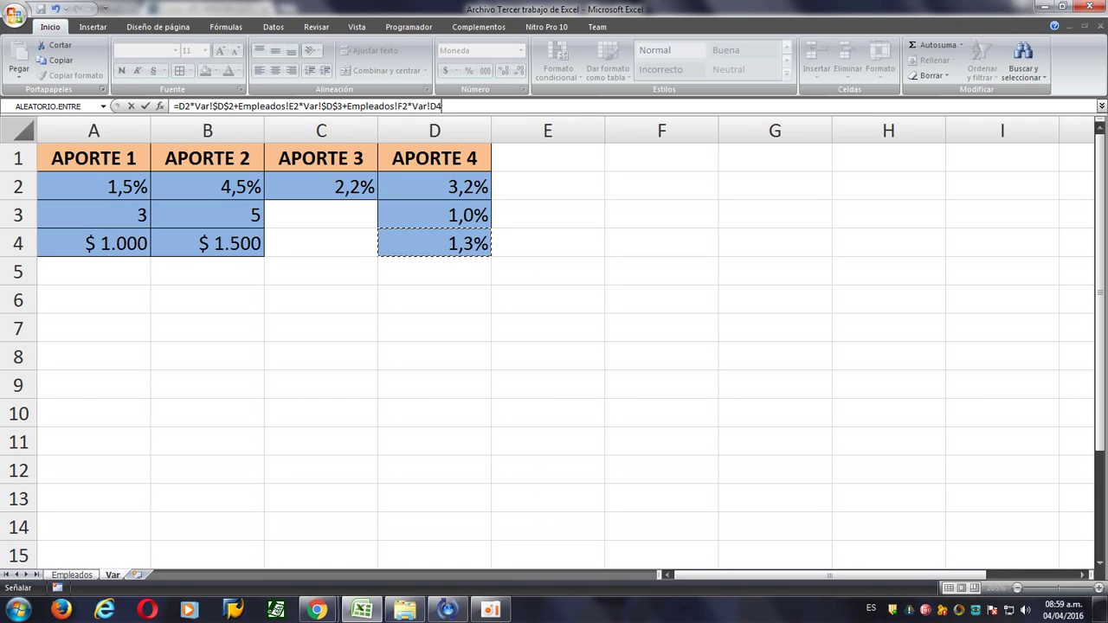
key(F4)
Check the last Aporte4 term in the PDF, finish the H2 formula with +Empleados!D2/6 and fill it down the APORTE4 column.
key(alt+Tab)
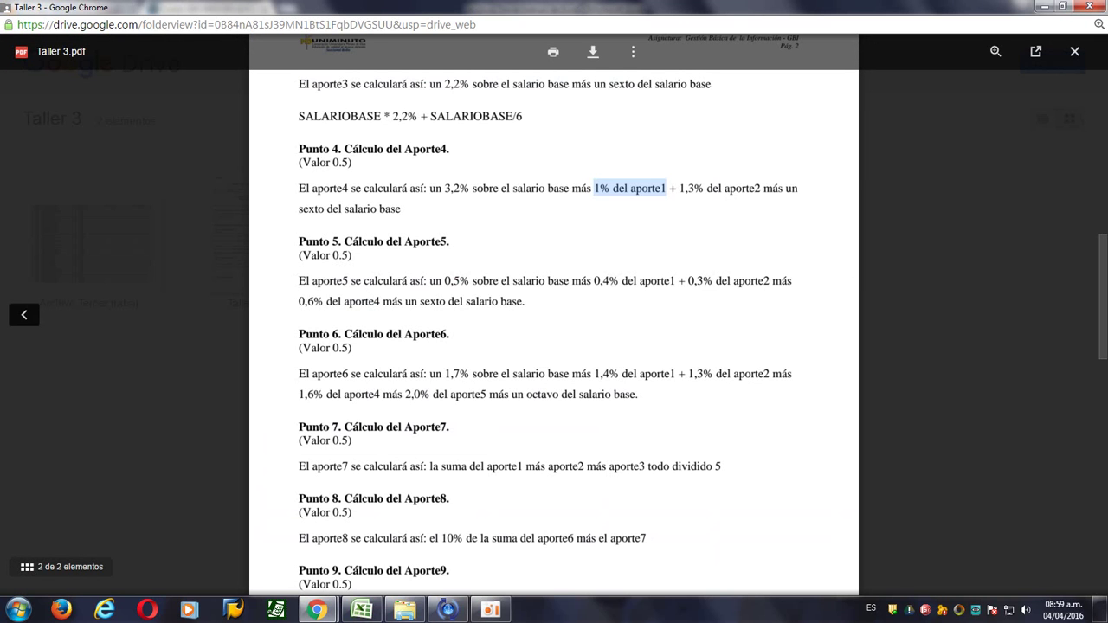
key(alt+Tab)
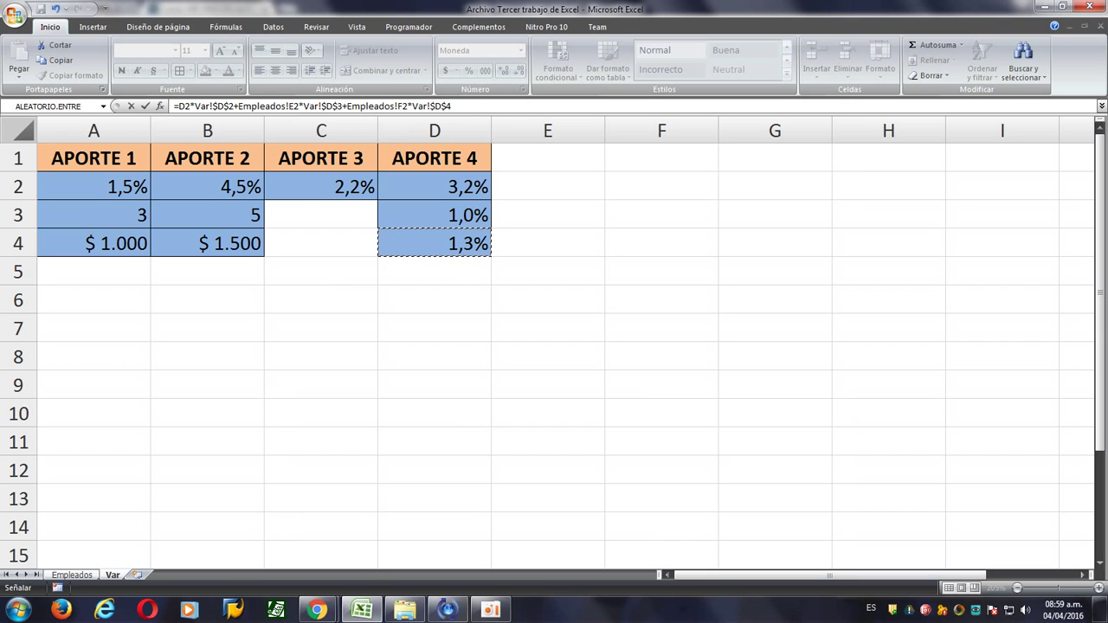
text(+)
key(ctrl+Page_Up)
click(222, 187)
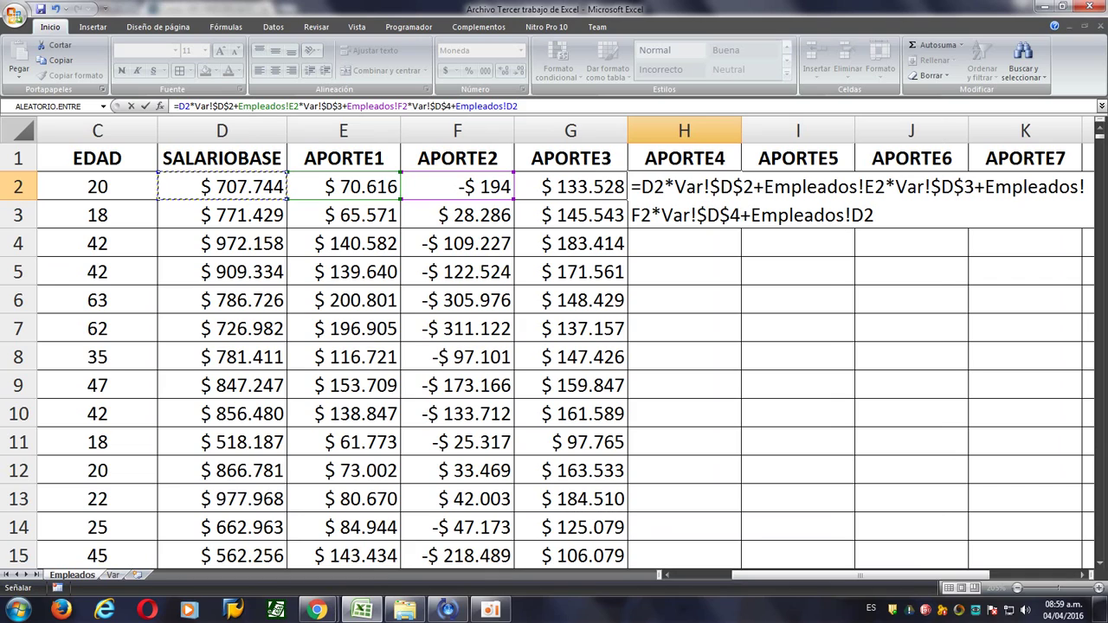
text(/6)
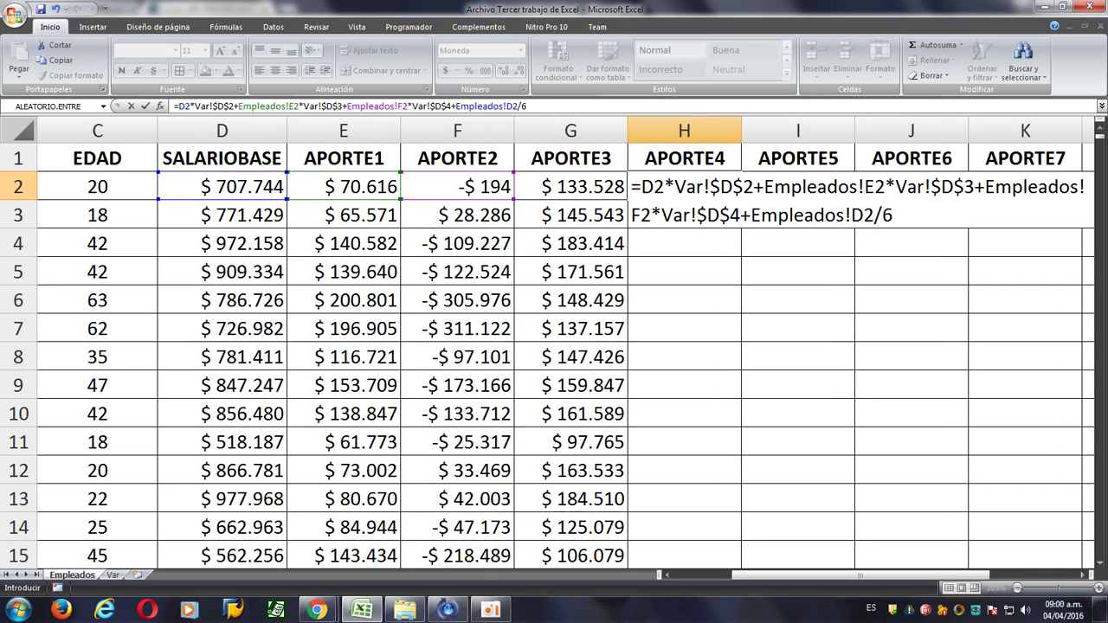
key(Return)
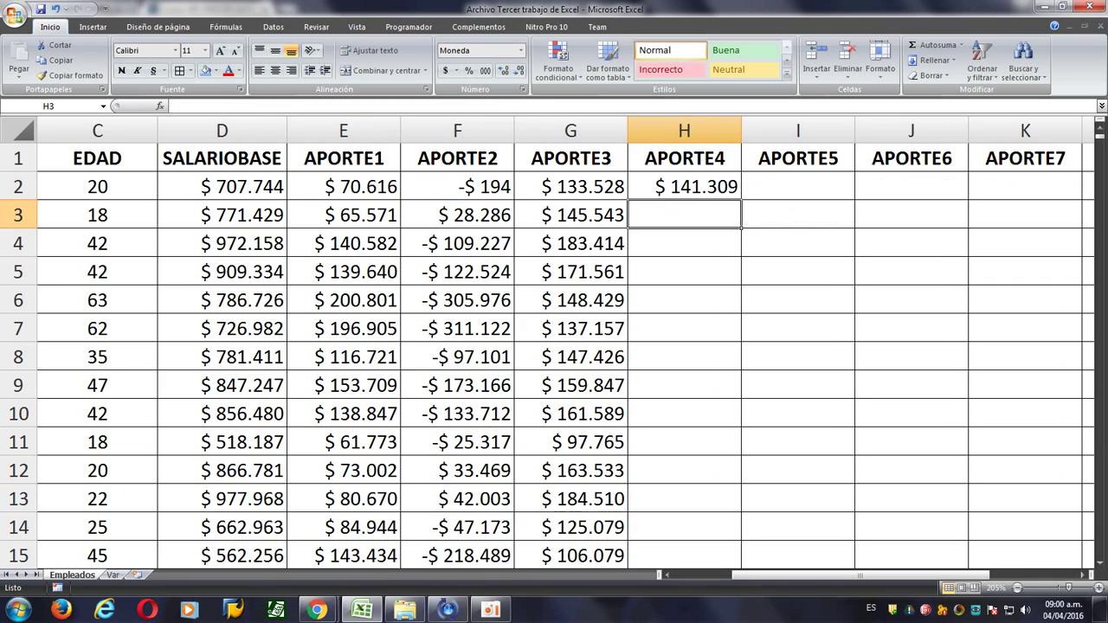
click(684, 186)
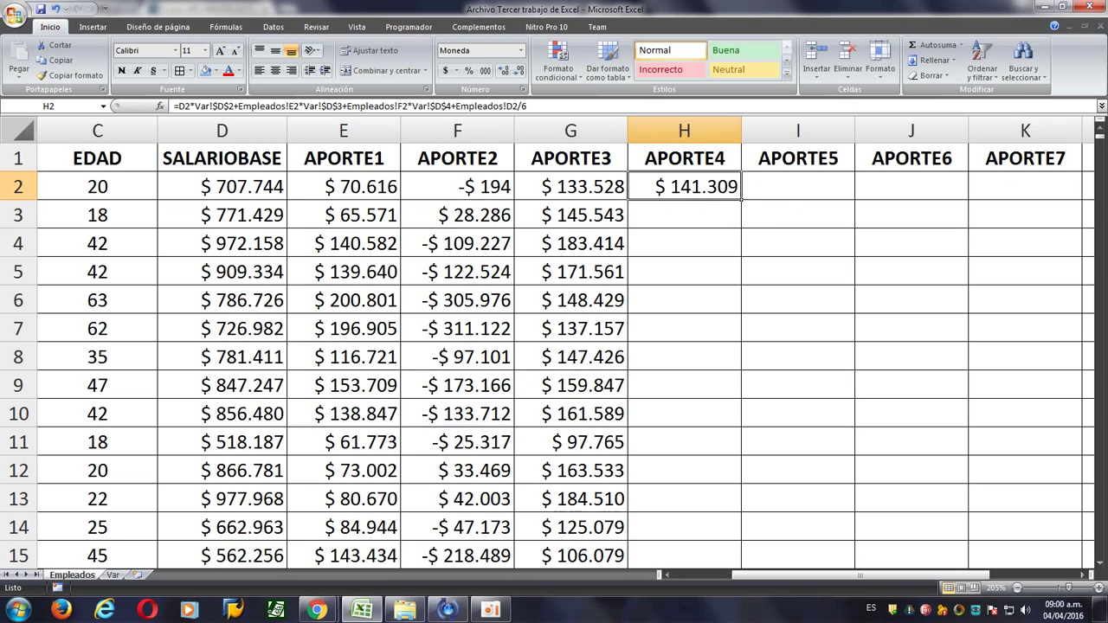
double_click(741, 200)
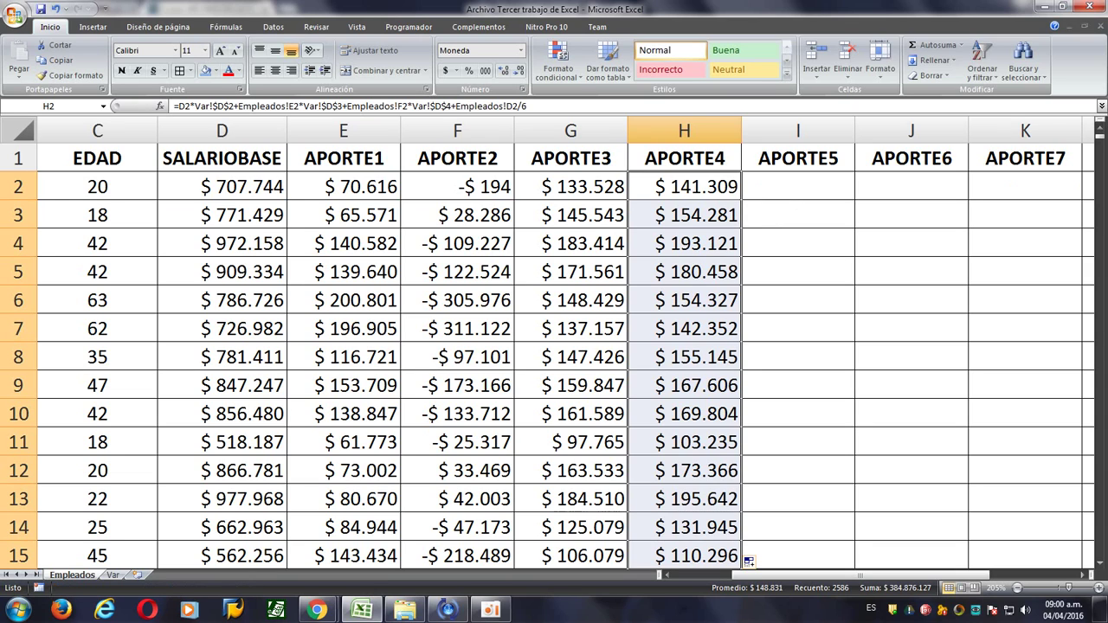
Edit the H2 formula to enclose its first term, D2*Var!$D$2, in parentheses.
key(F2)
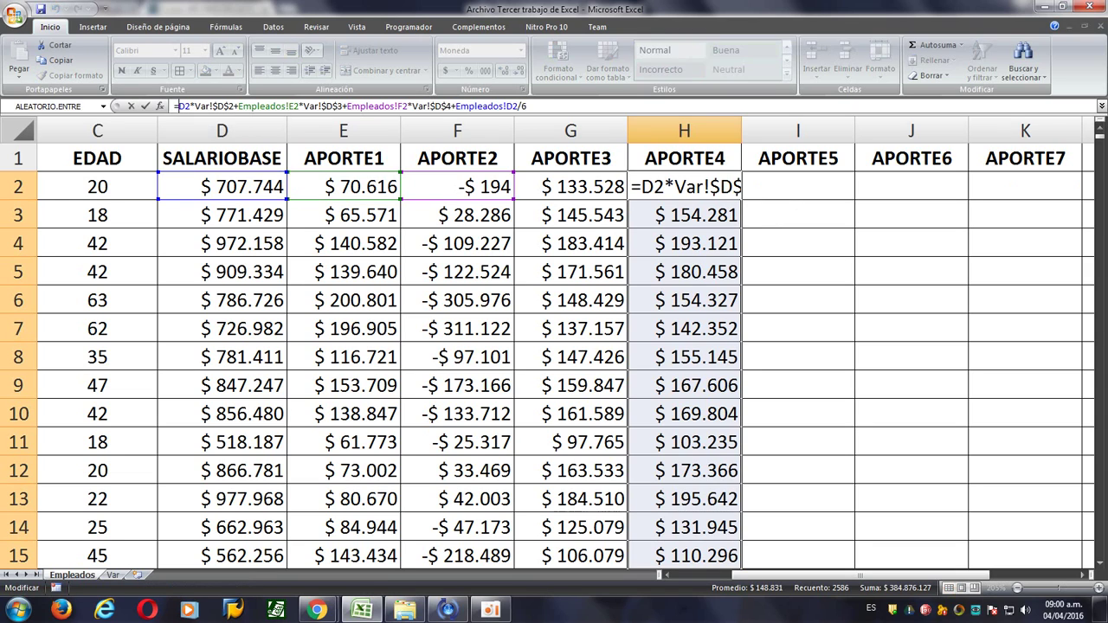
text(()
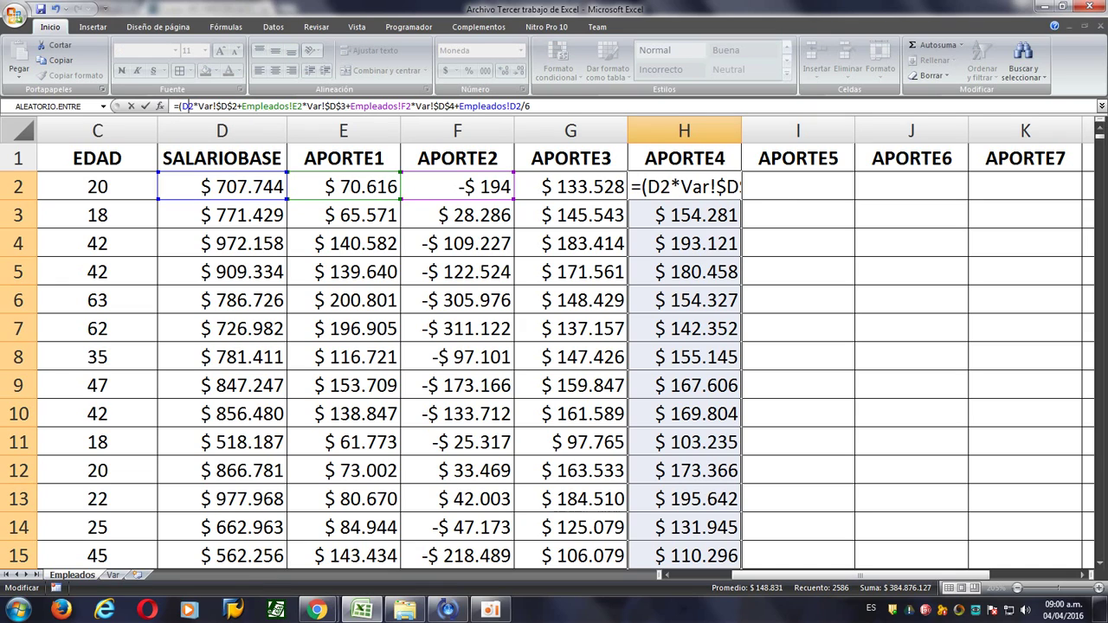
click(242, 106)
click(278, 105)
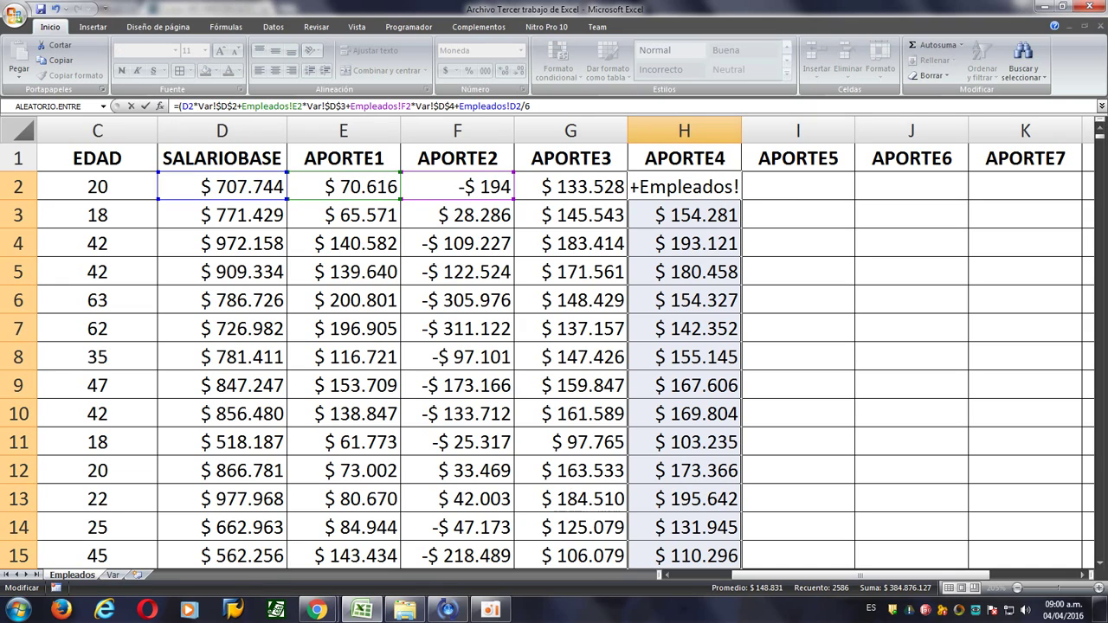
click(237, 106)
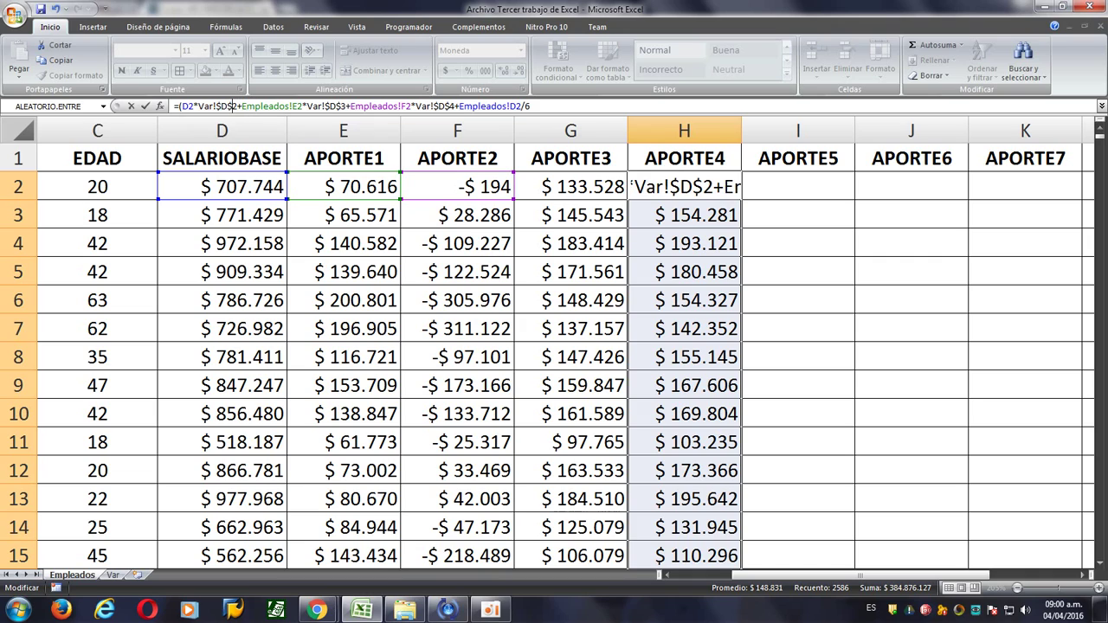
text()+)
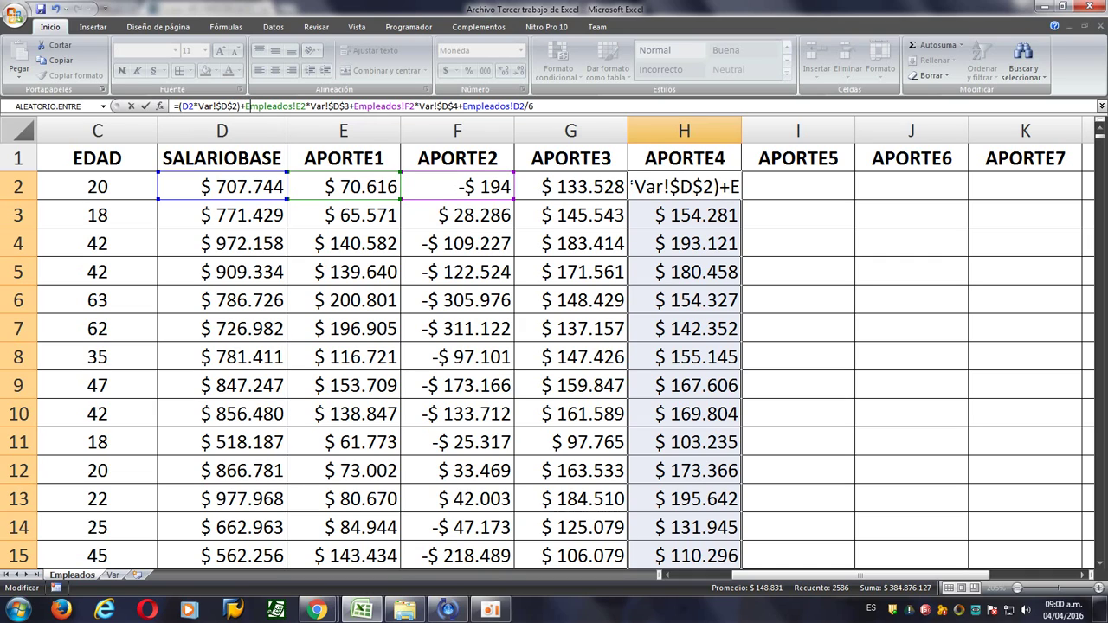
Enclose the second term of the H2 formula, Empleados!E2*Var!$D$3, in parentheses.
text(()
key(Right)
key(Right)
key(Right)
key(Right)
key(Right)
key(Right)
key(Right)
key(Right)
key(Right)
key(Right)
key(Right)
key(Right)
key(Right)
key(Right)
key(Right)
key(Right)
key(Right)
key(Right)
key(Right)
key(Right)
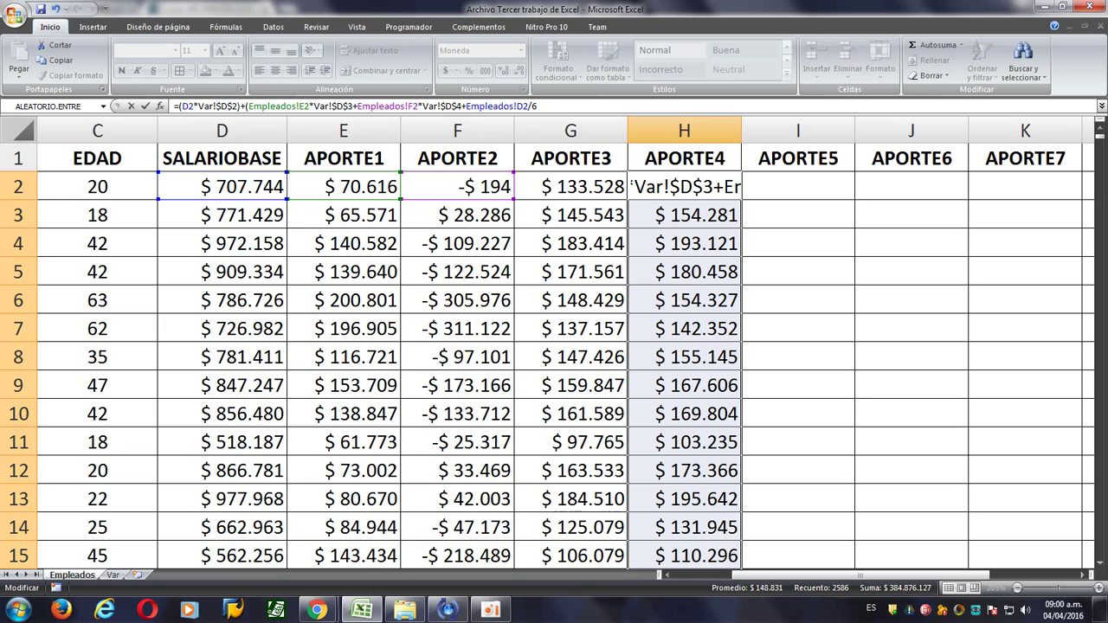
text())
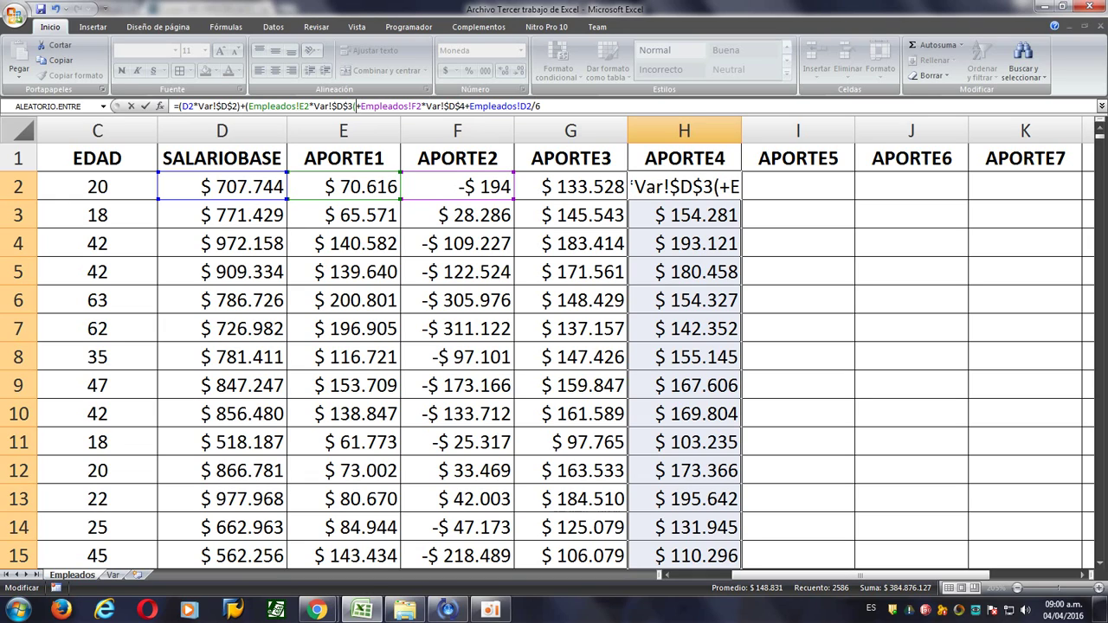
key(BackSpace)
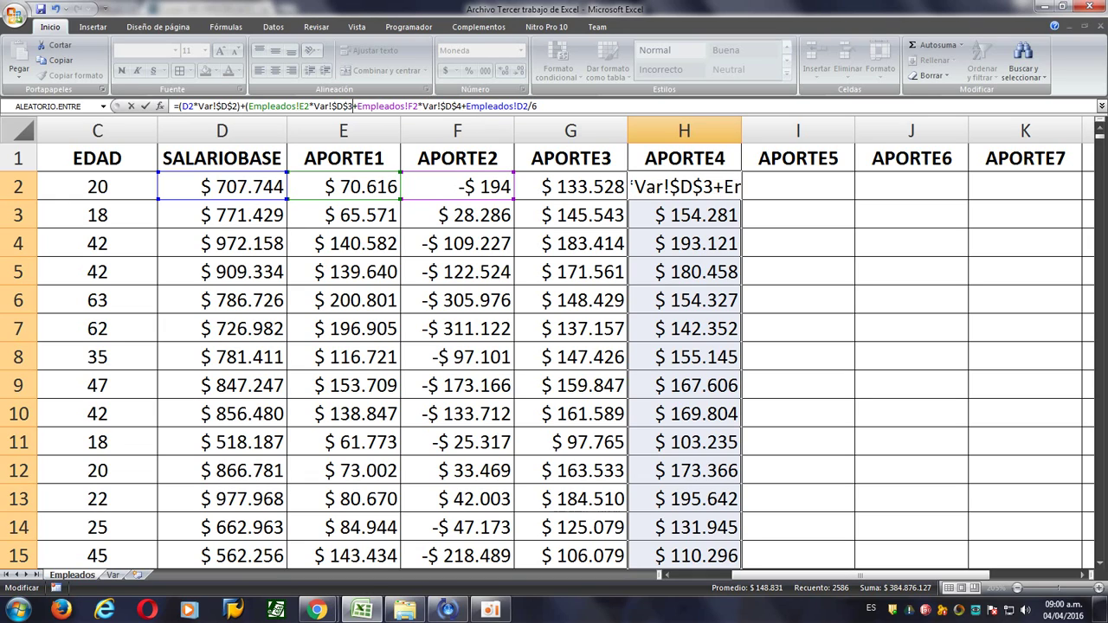
text()+)
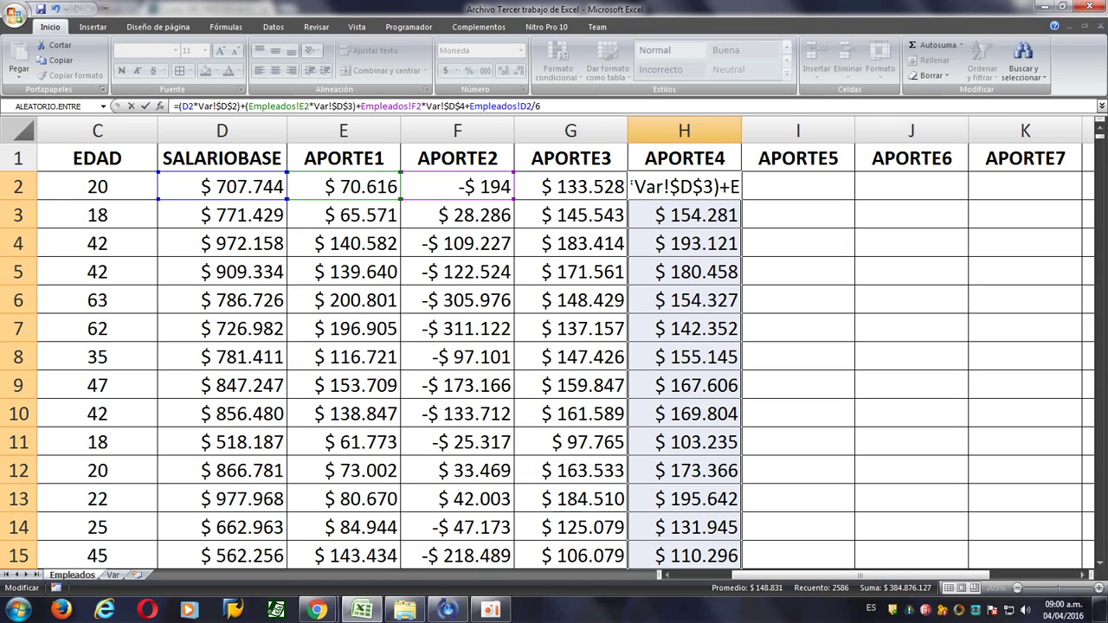
Enclose the third term of the H2 formula, Empleados!F2*Var!$D$4, in parentheses and commit the edited formula.
text(()
key(Right)
key(Right)
key(Right)
key(Right)
key(Right)
key(Right)
key(Right)
key(Right)
key(Right)
key(Right)
key(Right)
key(Right)
key(Right)
key(Right)
key(Right)
key(Right)
key(Right)
key(Right)
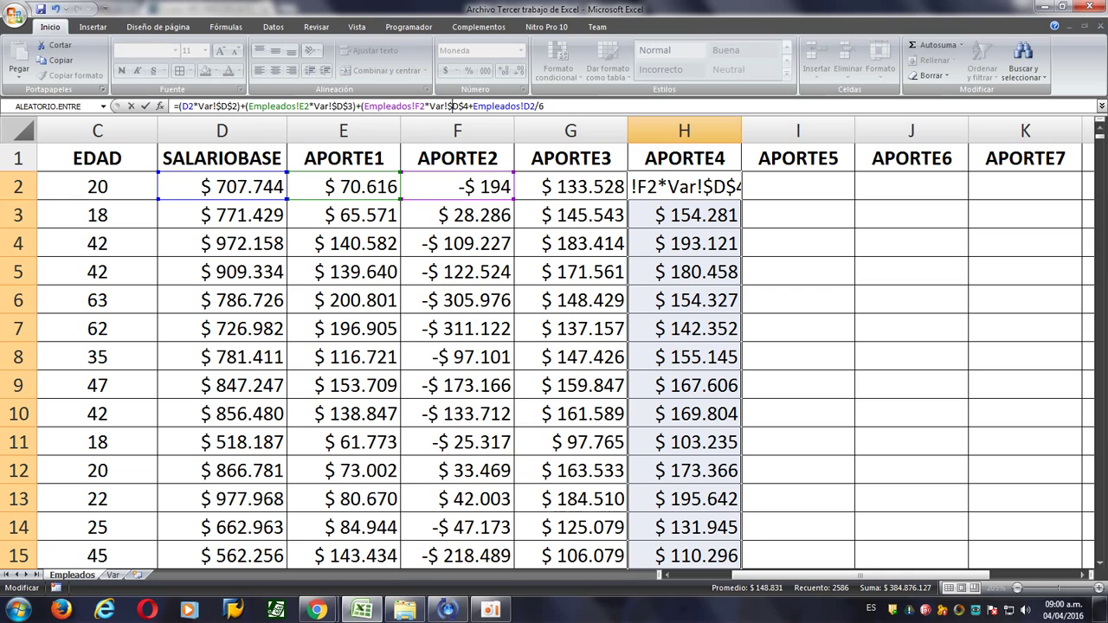
key(Right)
key(Right)
key(Right)
text())
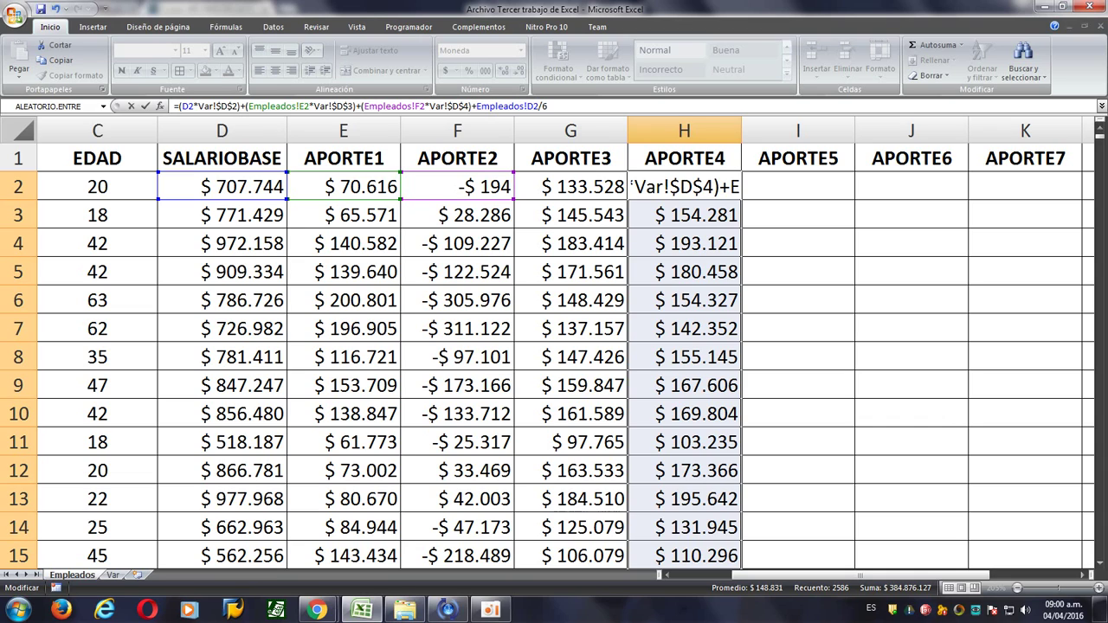
key(Return)
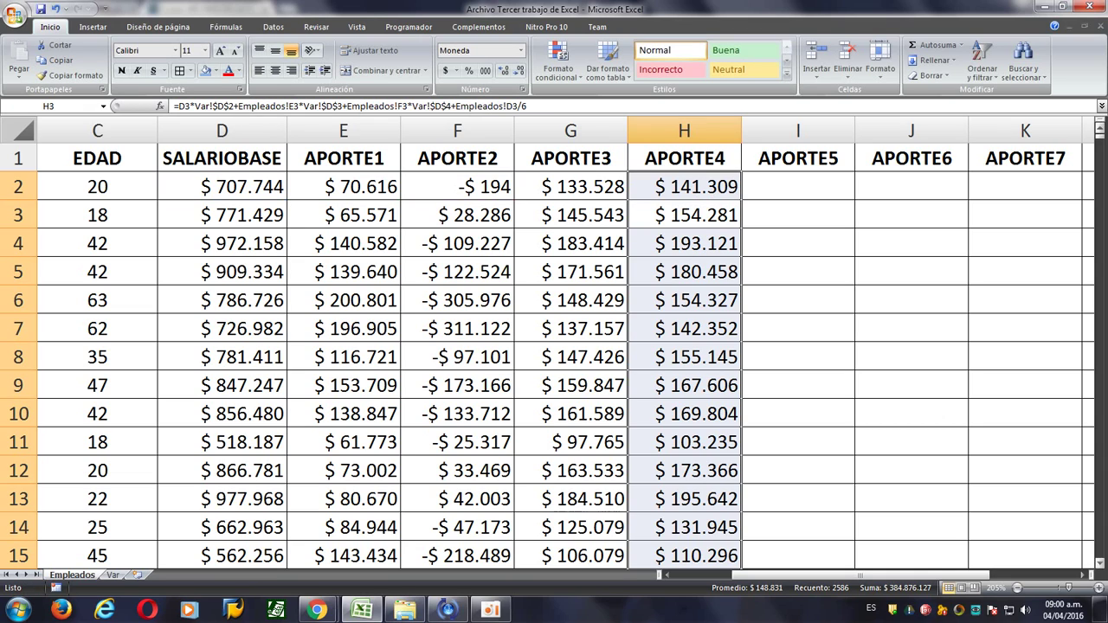
Fill the parenthesized H2 formula down the APORTE4 column and select I2 under APORTE5.
click(684, 186)
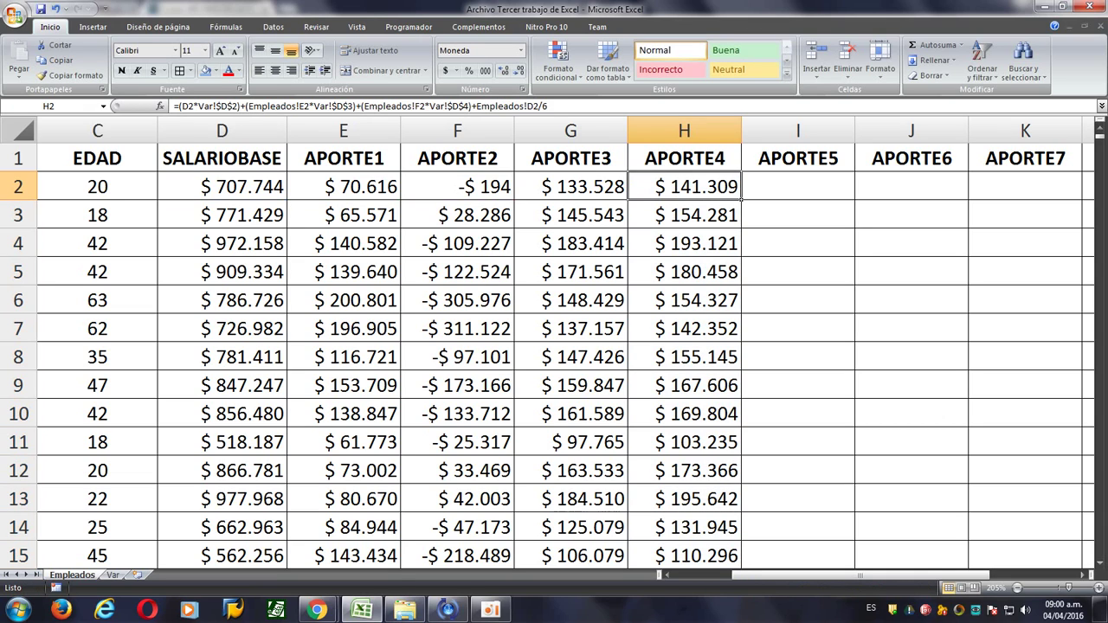
double_click(740, 200)
click(798, 186)
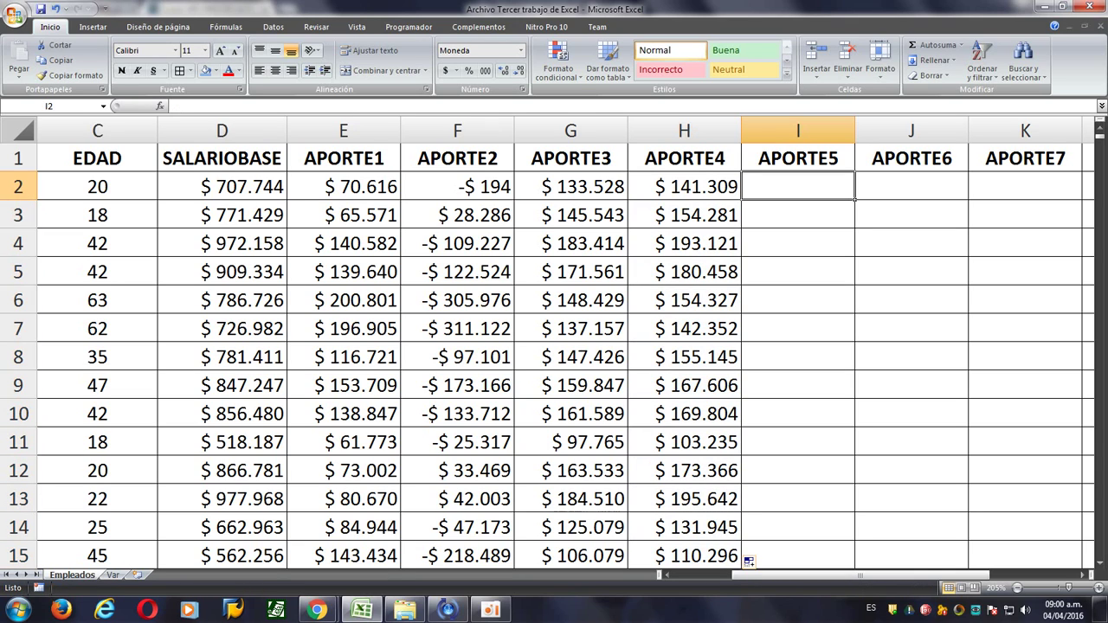
Read the Aporte5 statement in the PDF, then extend the APORTE 4 heading on Excel's Var sheet into E1 as APORTE 5.
key(alt+Tab)
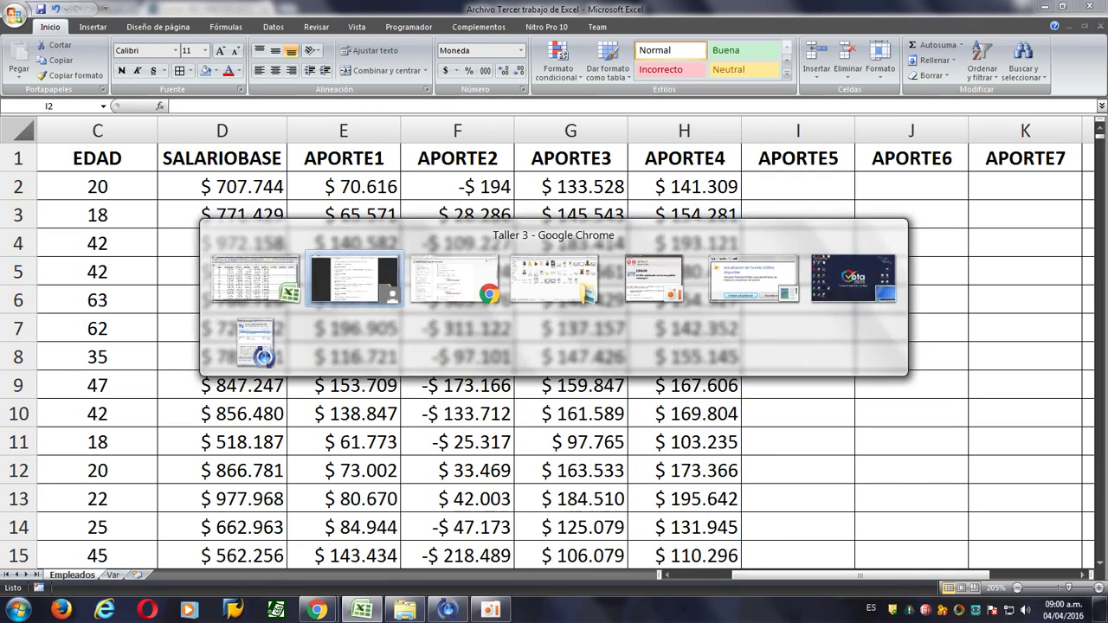
scroll(554, 329, down, 1)
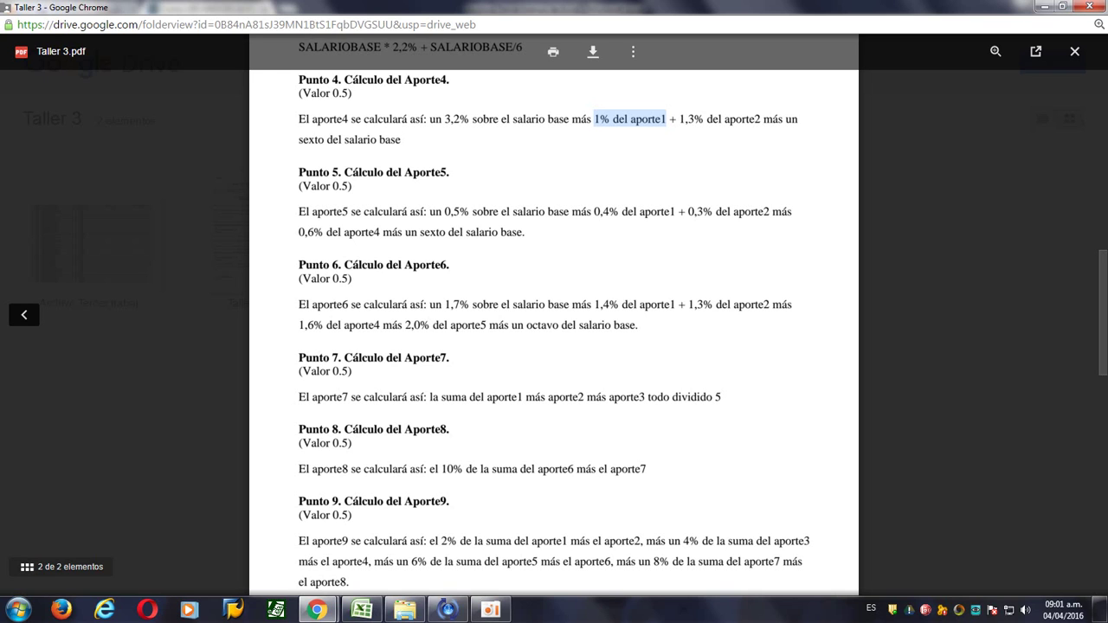
key(alt+Tab)
key(ctrl+Page_Down)
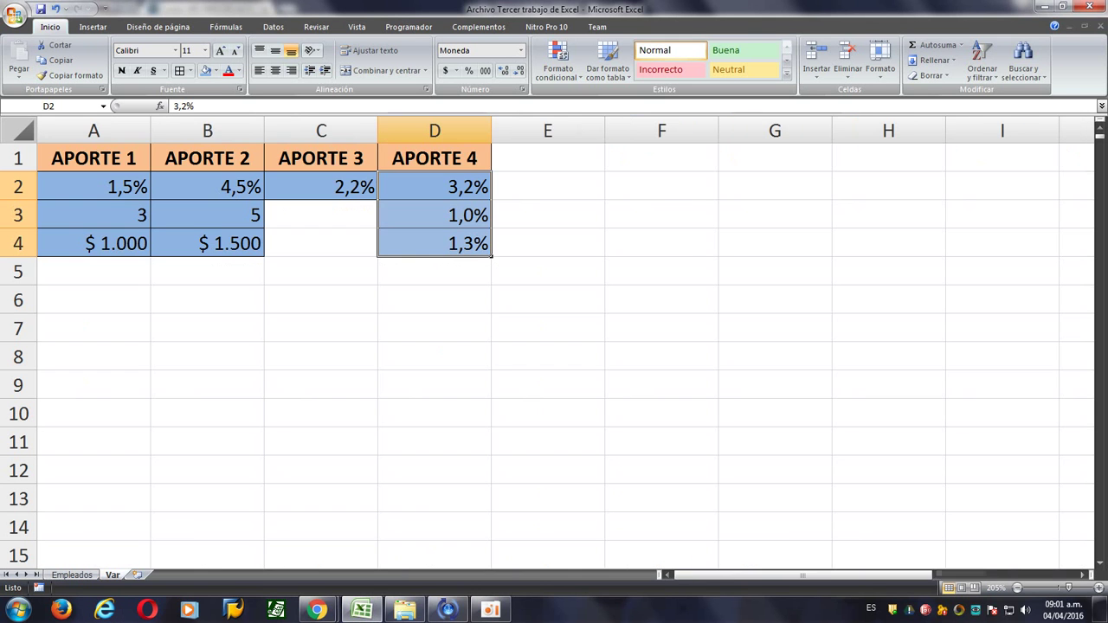
key(Up)
drag(491, 172, 604, 171)
click(547, 186)
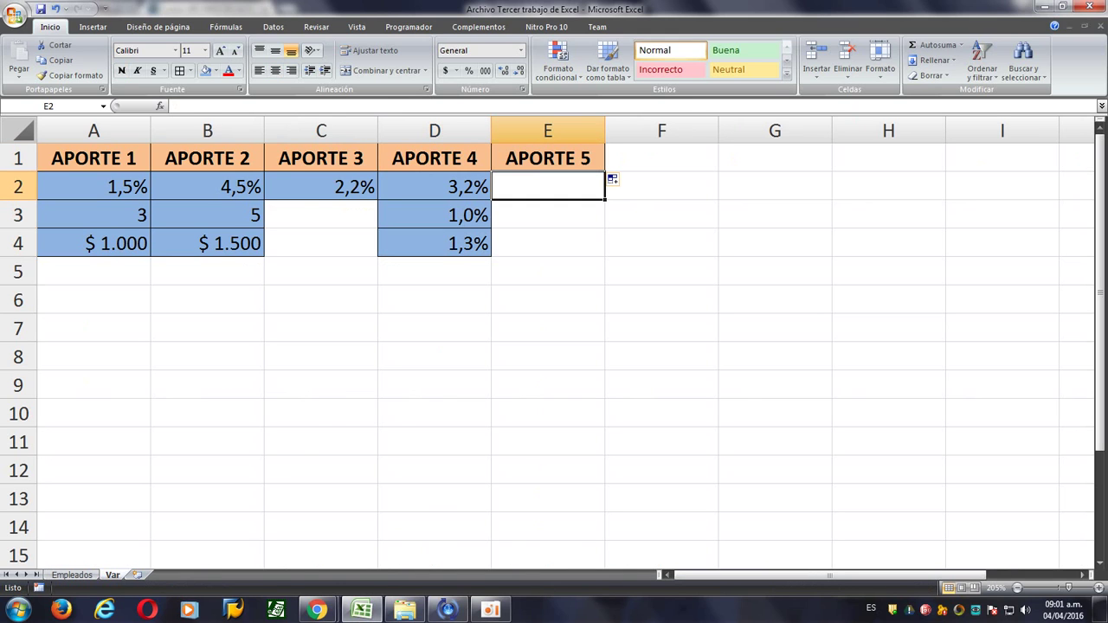
Checking the Aporte5 statement in the PDF, enter 0,5% in E2 and 0,4% in E3 of the Var sheet.
key(alt+Tab)
key(alt+Tab)
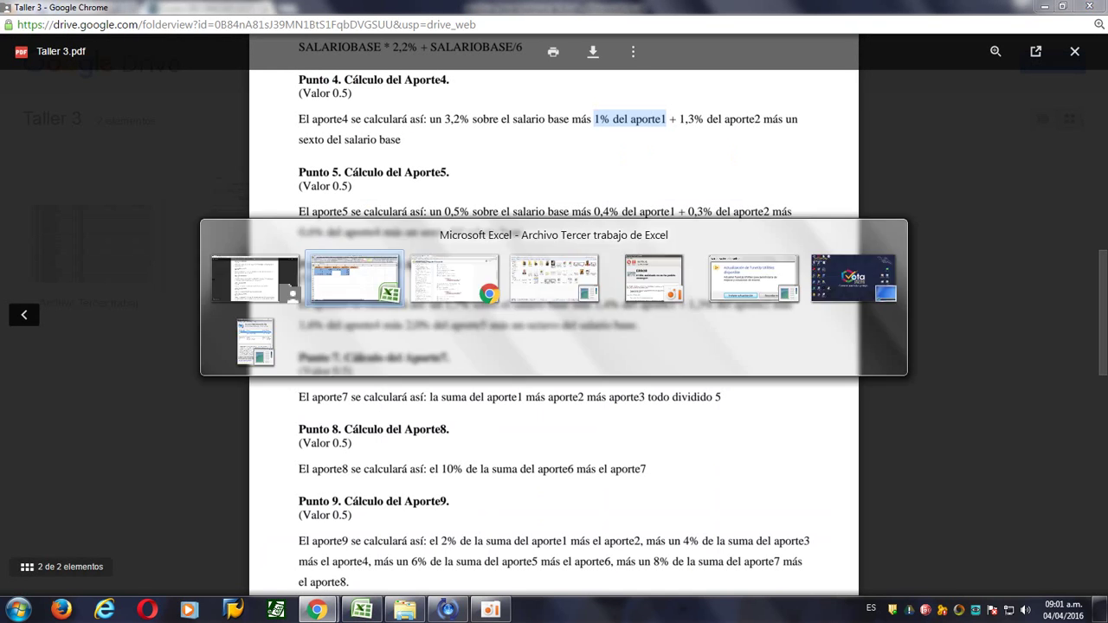
text(0,5%)
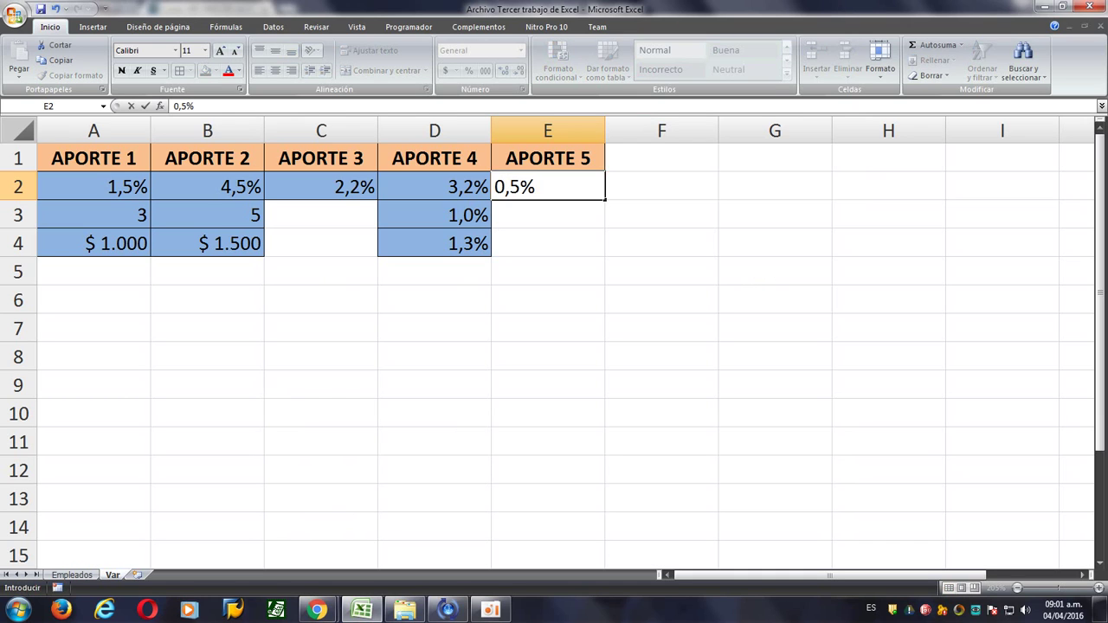
key(Return)
key(alt+Tab)
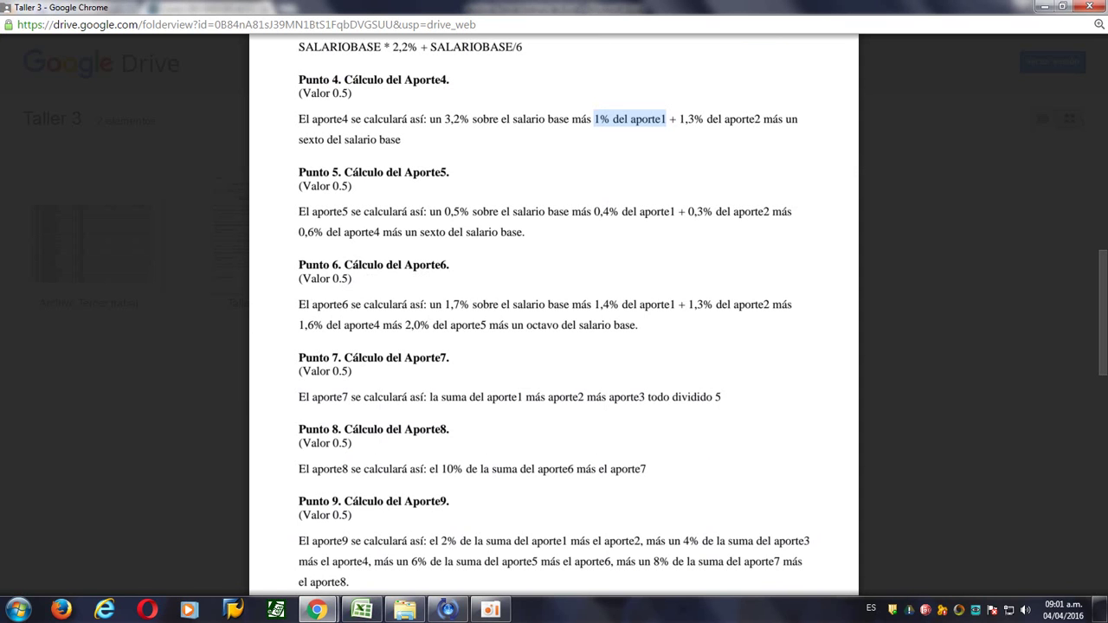
key(alt+Tab)
text(0,4%)
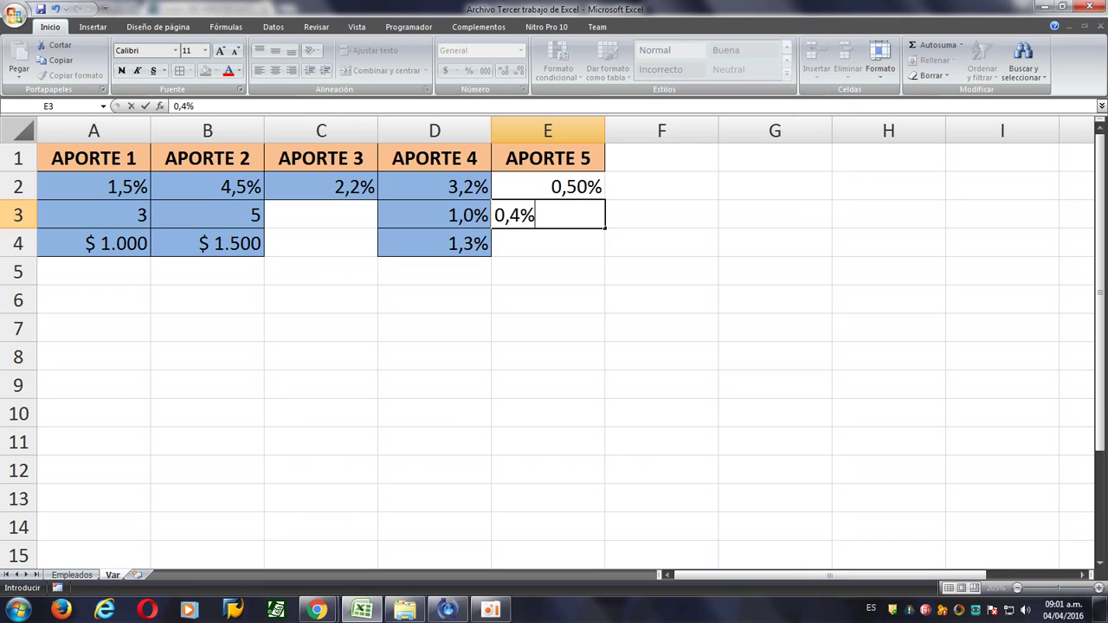
key(Return)
Consult the PDF for the remaining Aporte5 percentages and enter 0,3% in E4 and 0,6% in E5 of the Var sheet.
key(alt+Tab)
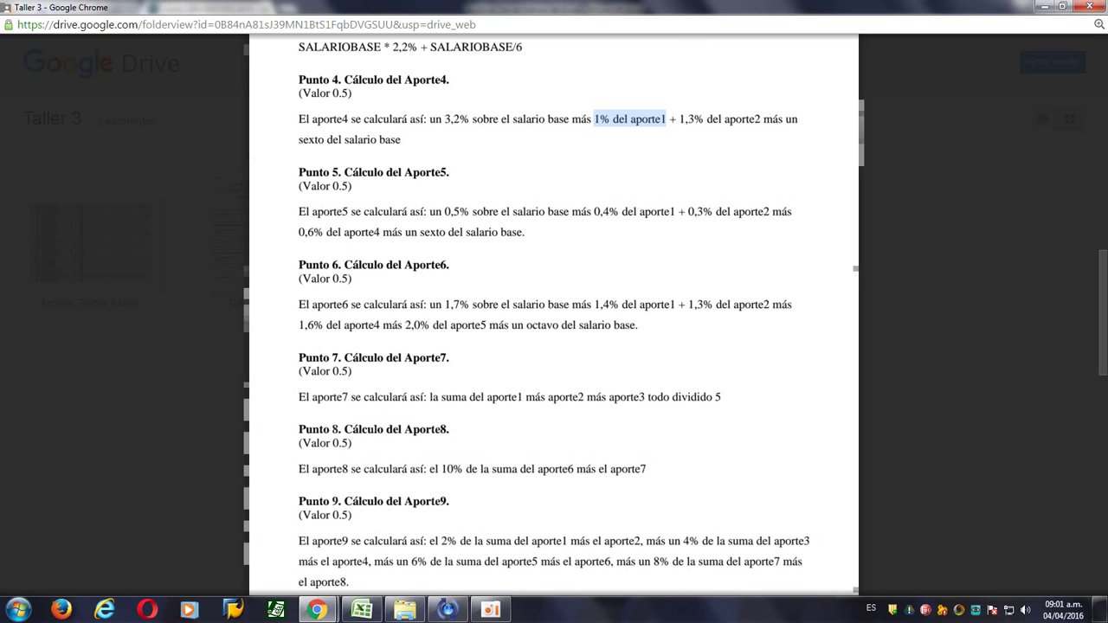
key(alt+Tab)
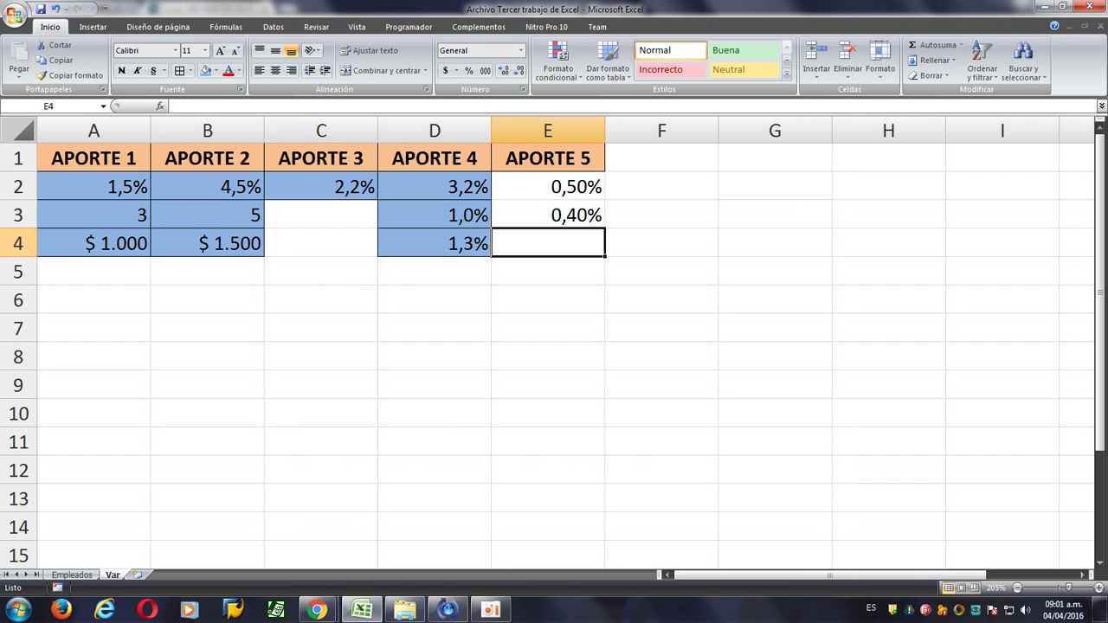
text(0,3)
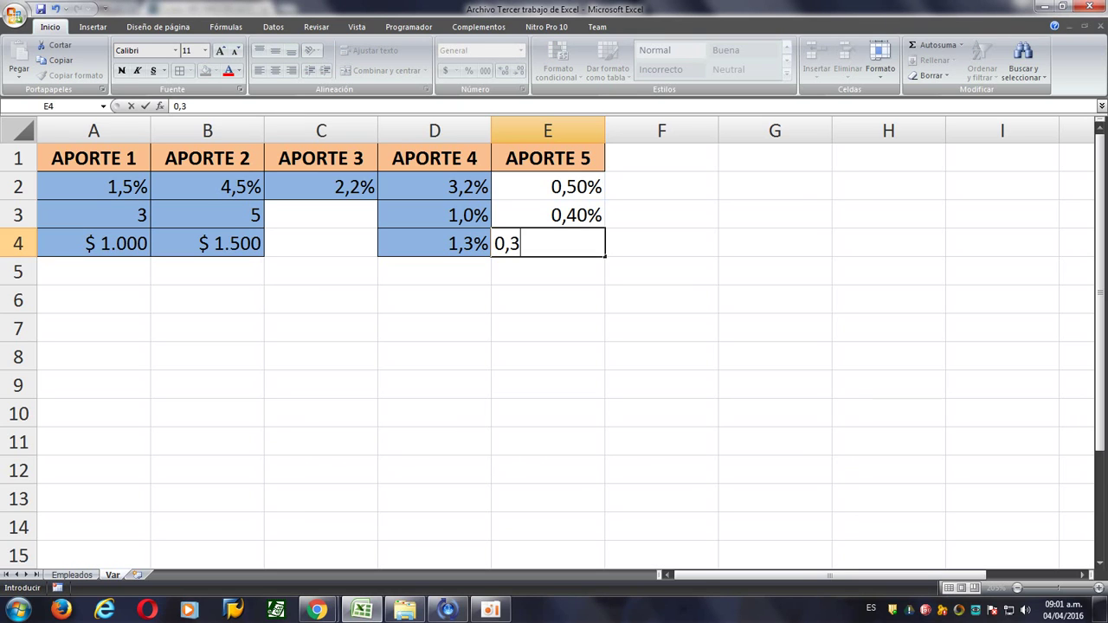
text(%)
key(Return)
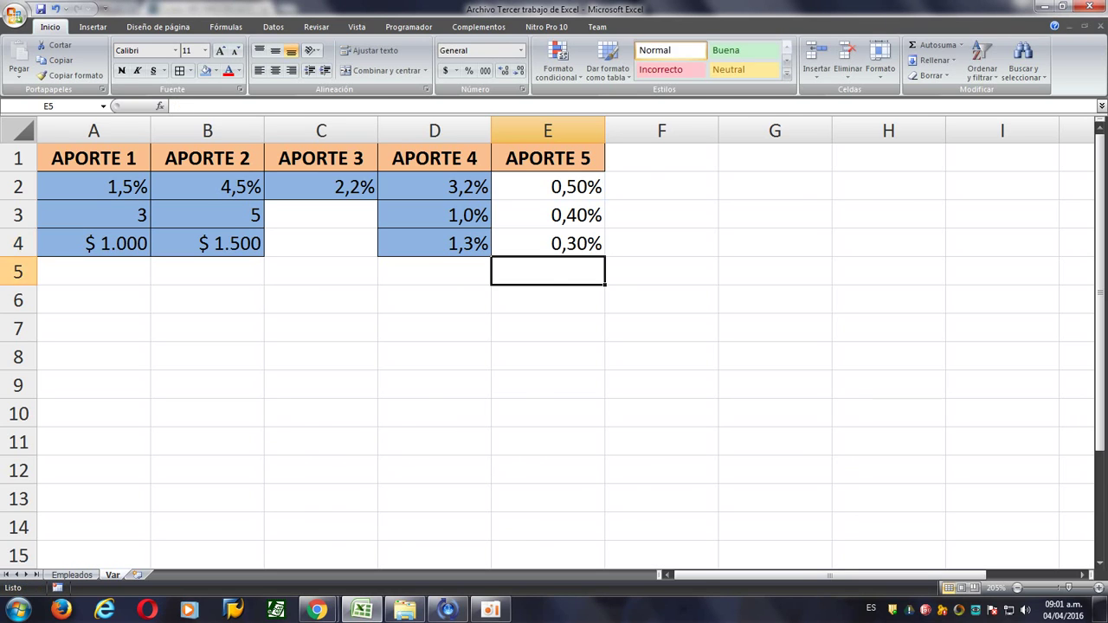
key(alt+Tab)
key(alt+Tab)
text(0,6)
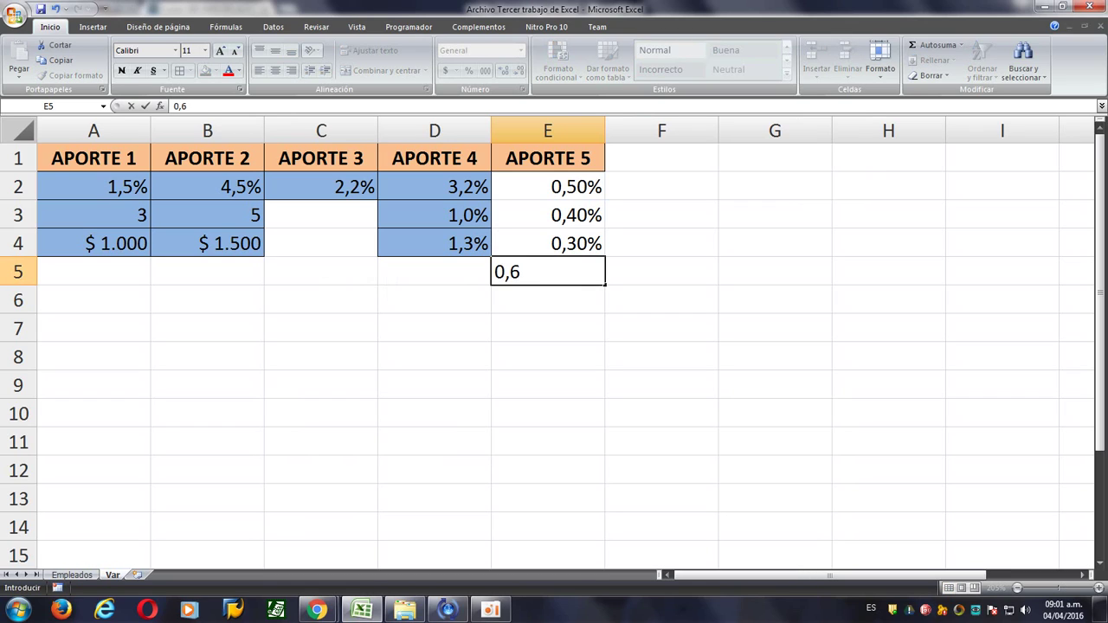
text(0%)
key(Return)
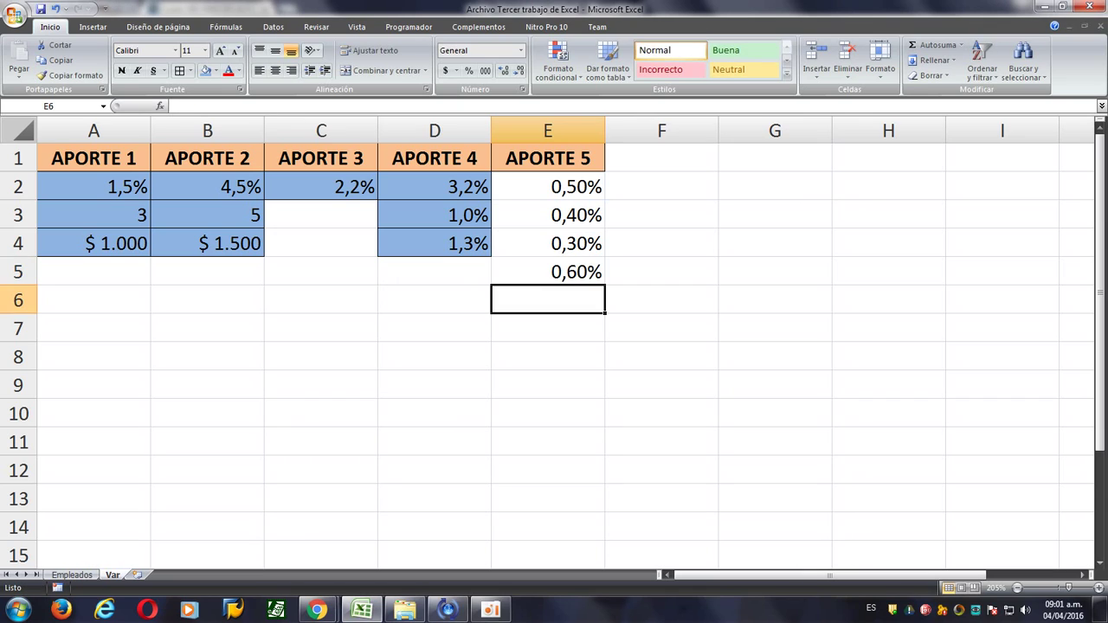
Copy the cell format of D2 onto the APORTE 5 values in E2:E5.
click(435, 187)
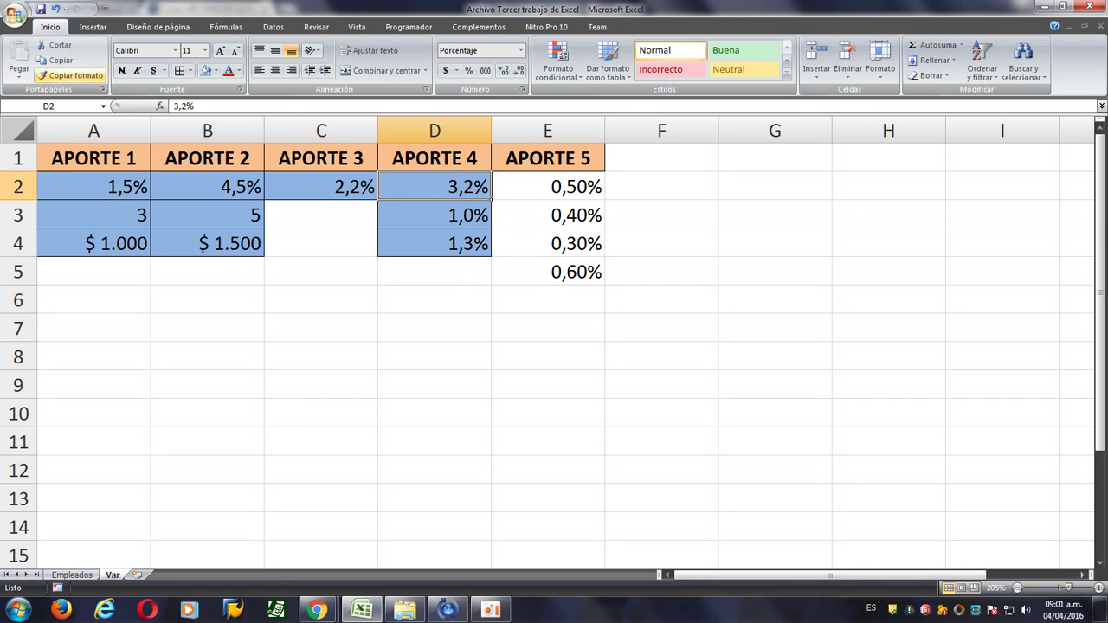
click(71, 76)
drag(548, 187, 548, 272)
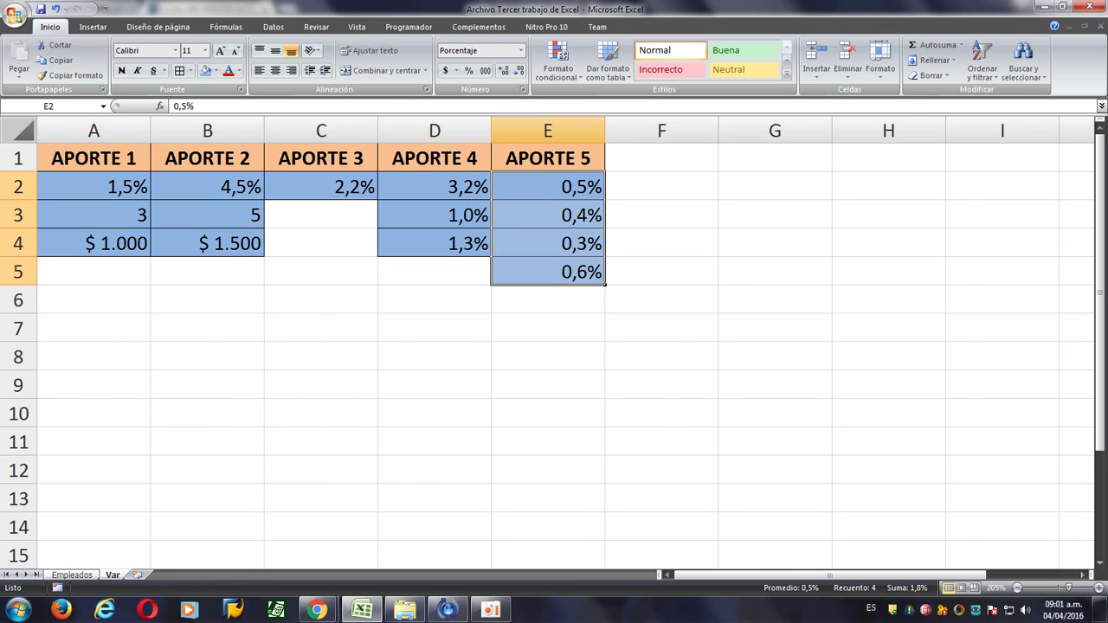
Start the APORTE5 formula in Empleados I2 with =( and highlight "El aporte5 se calculará así:" in the PDF.
click(72, 575)
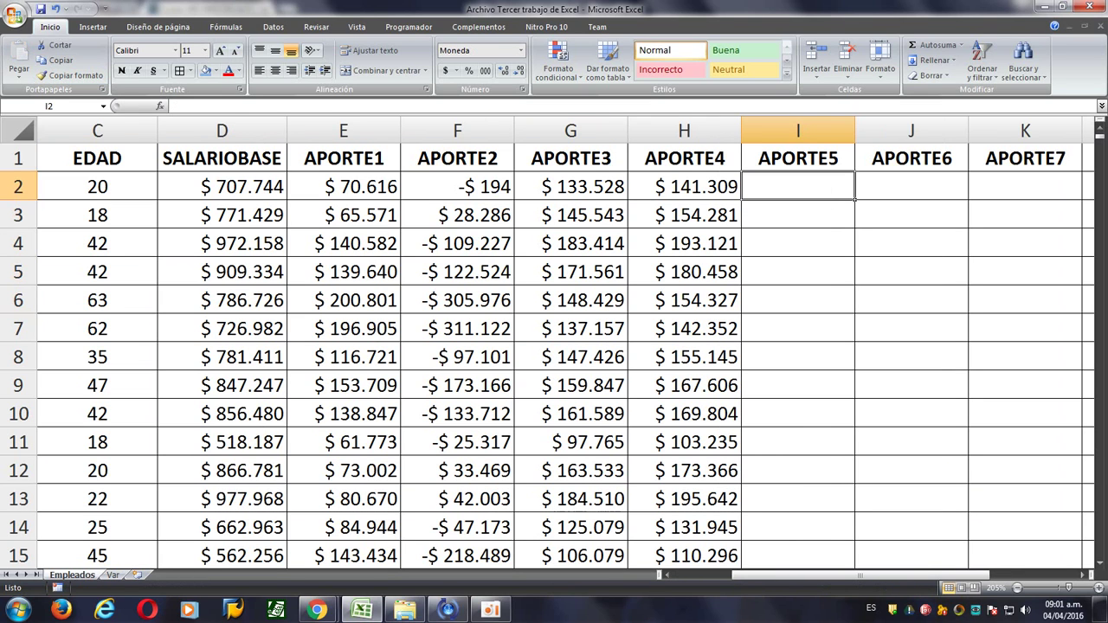
text(=()
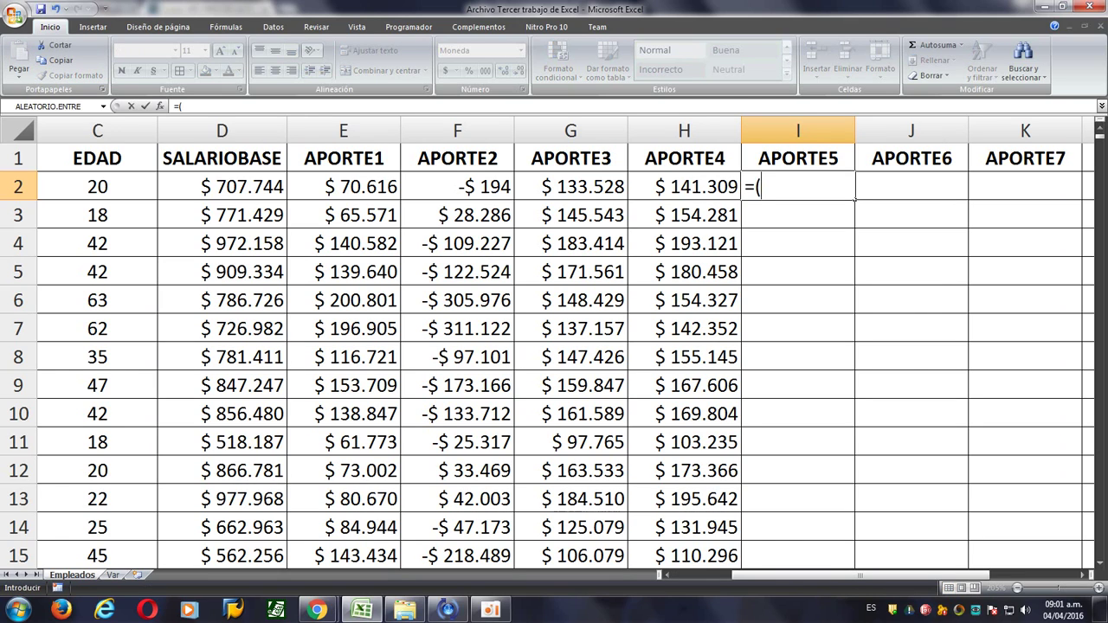
key(alt+Tab)
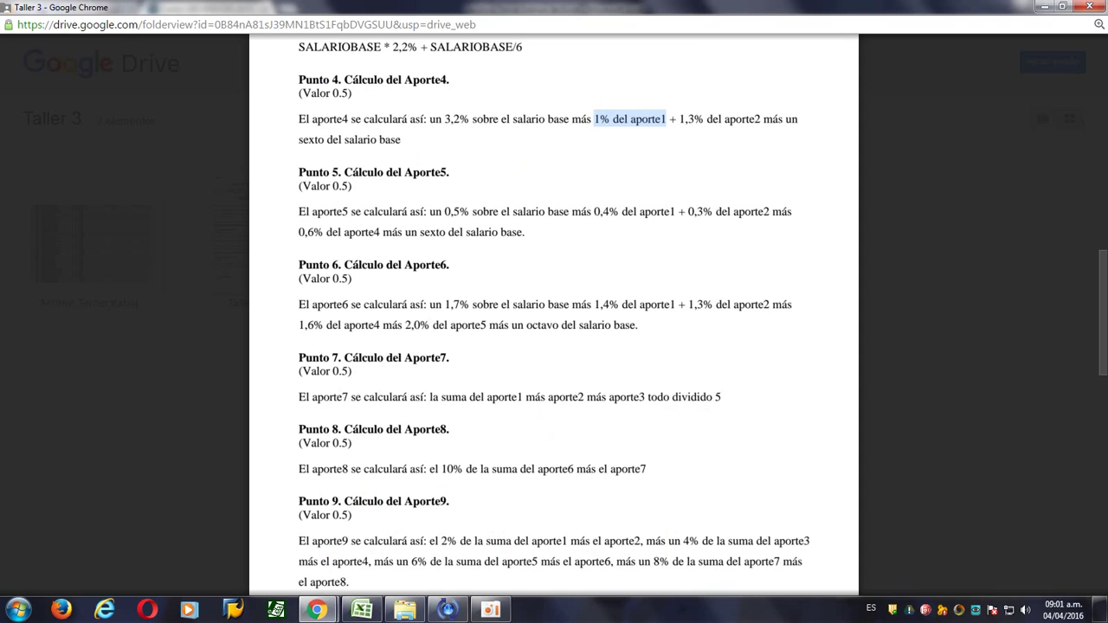
key(alt+Tab)
key(alt+Tab)
drag(298, 212, 427, 212)
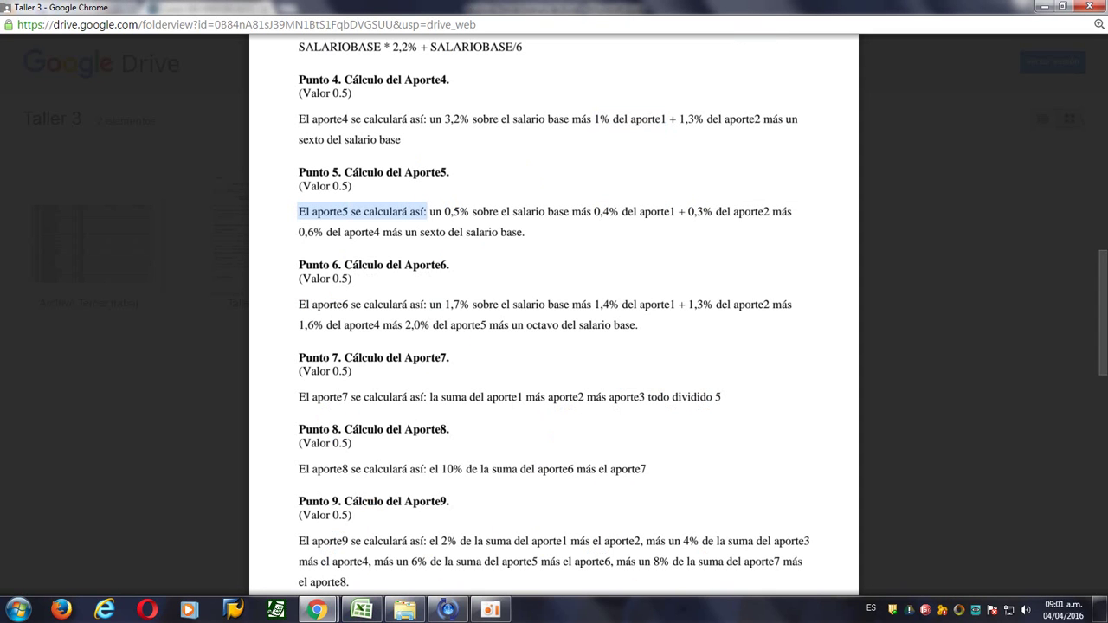
Back in Excel, build the first I2 term as (D2*Var!$E$2) with an absolute reference, followed by +( for the next term.
key(alt+Tab)
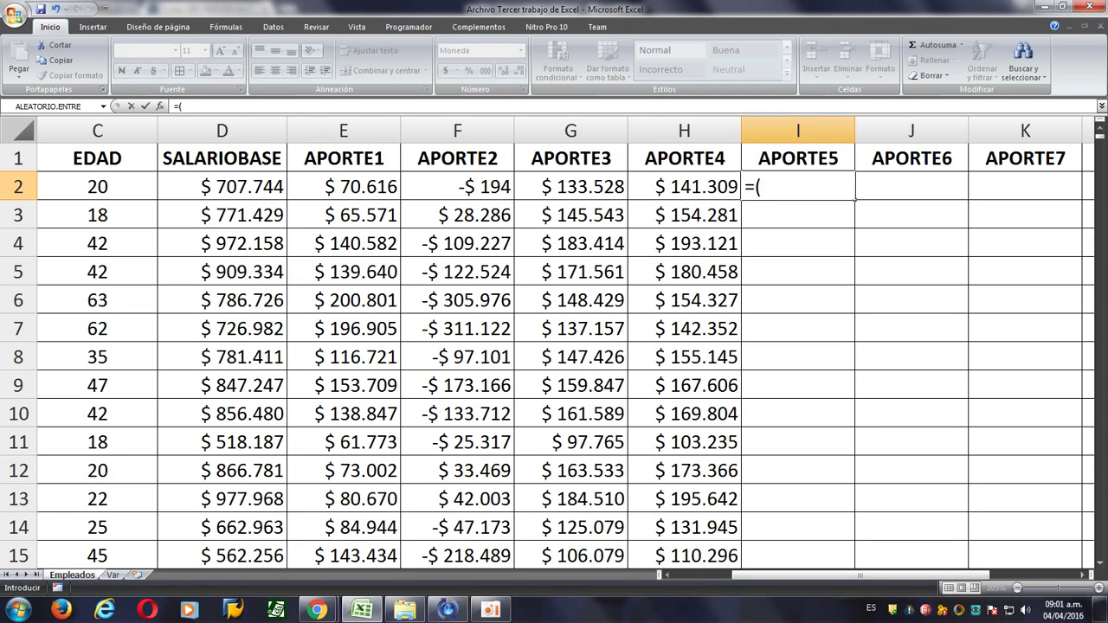
text((D2*)
click(114, 575)
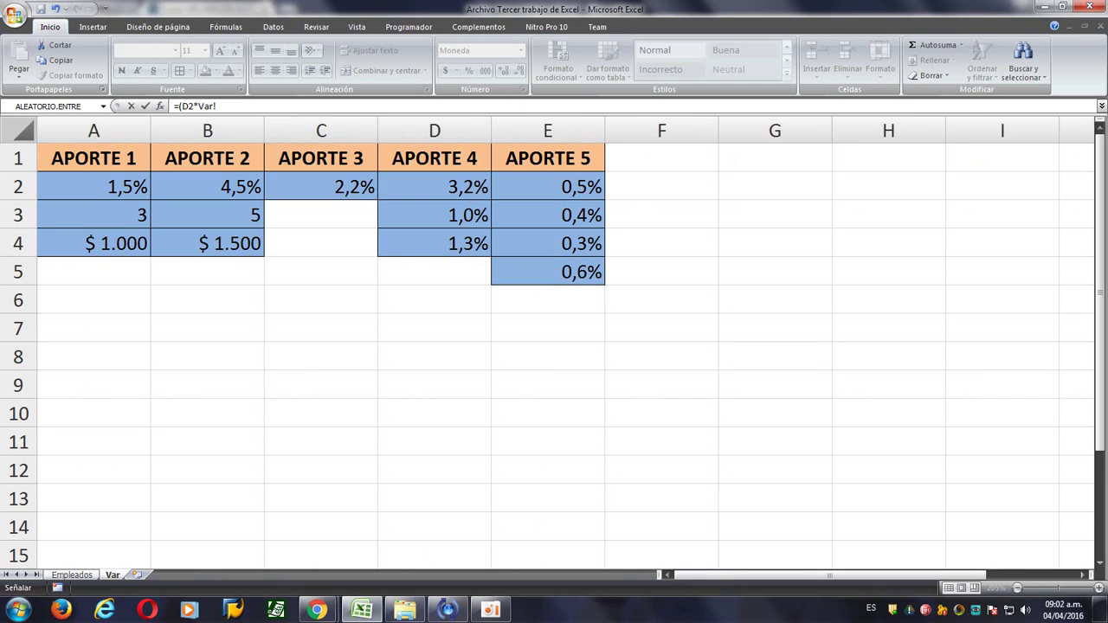
click(548, 187)
key(F4)
text()+()
Check the Aporte5 statement in the PDF, then add the Aporte1 term Empleados!E2*Var!$E$3 to the I2 formula, followed by )+(.
key(alt+Tab)
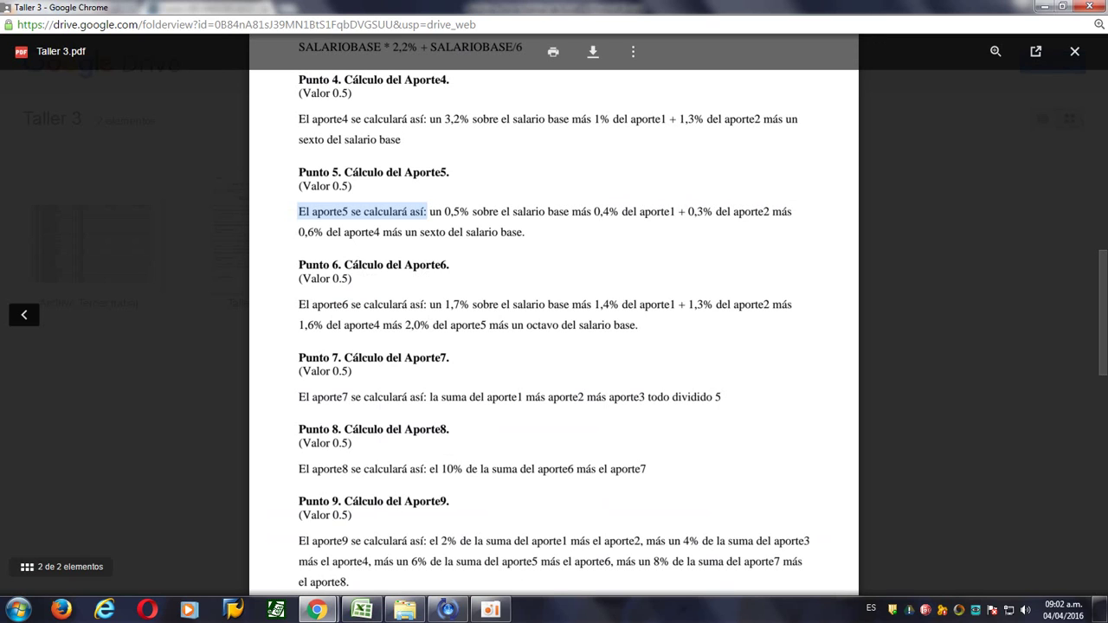
key(alt+Tab)
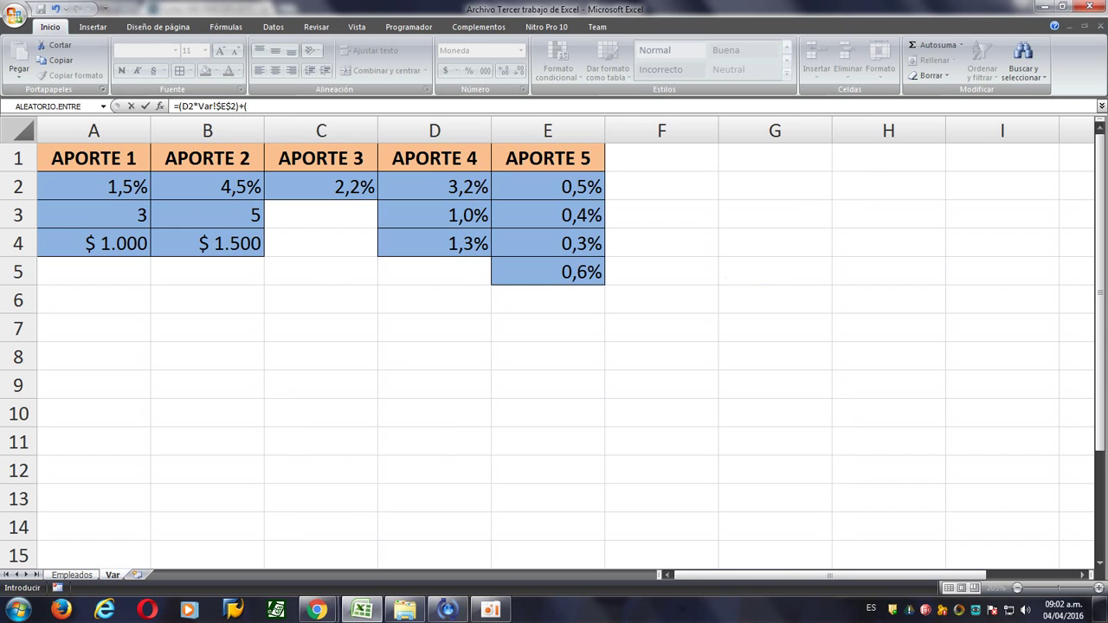
click(72, 575)
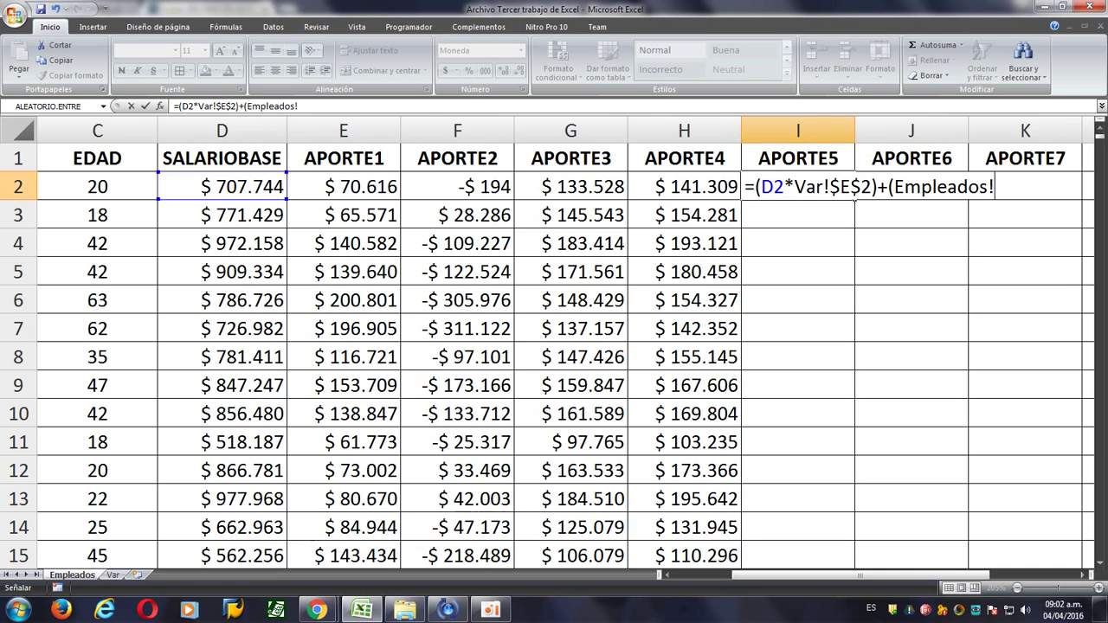
click(344, 186)
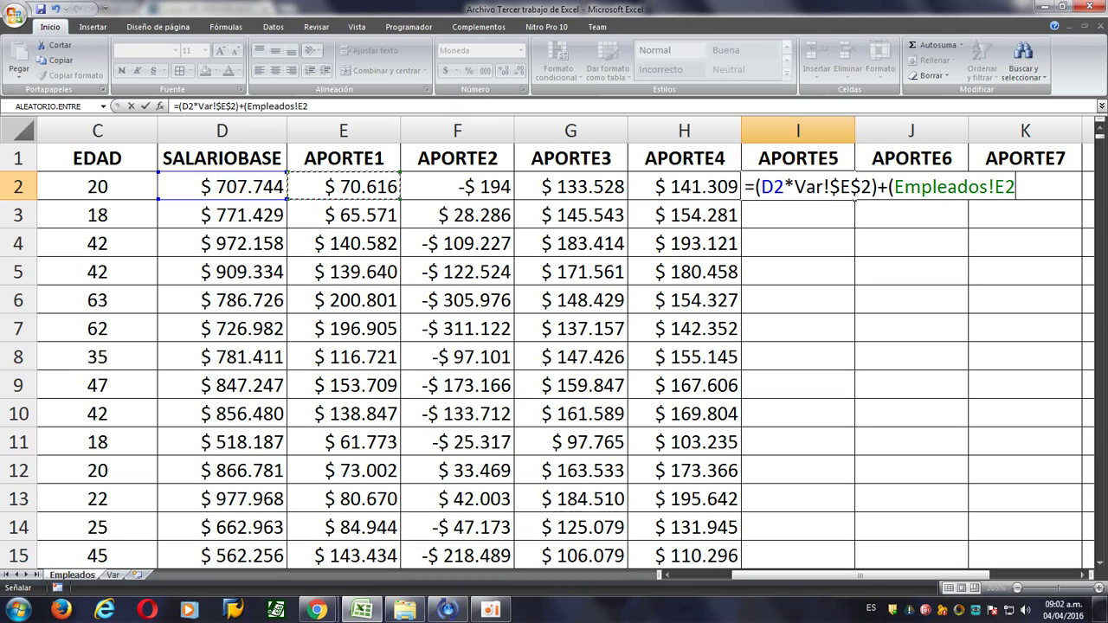
text(*)
click(113, 575)
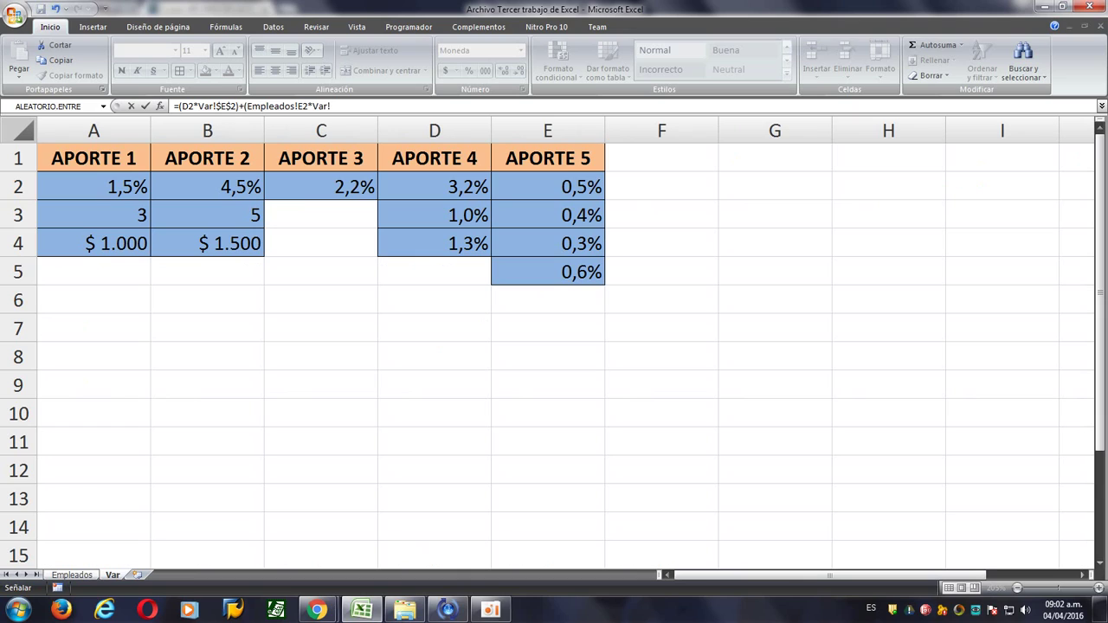
click(548, 214)
key(F4)
text()+()
Check the PDF for the next Aporte5 component and add the Aporte2 term Empleados!F2*Var!$E$4 to the formula, closing its parenthesis.
key(alt+Tab)
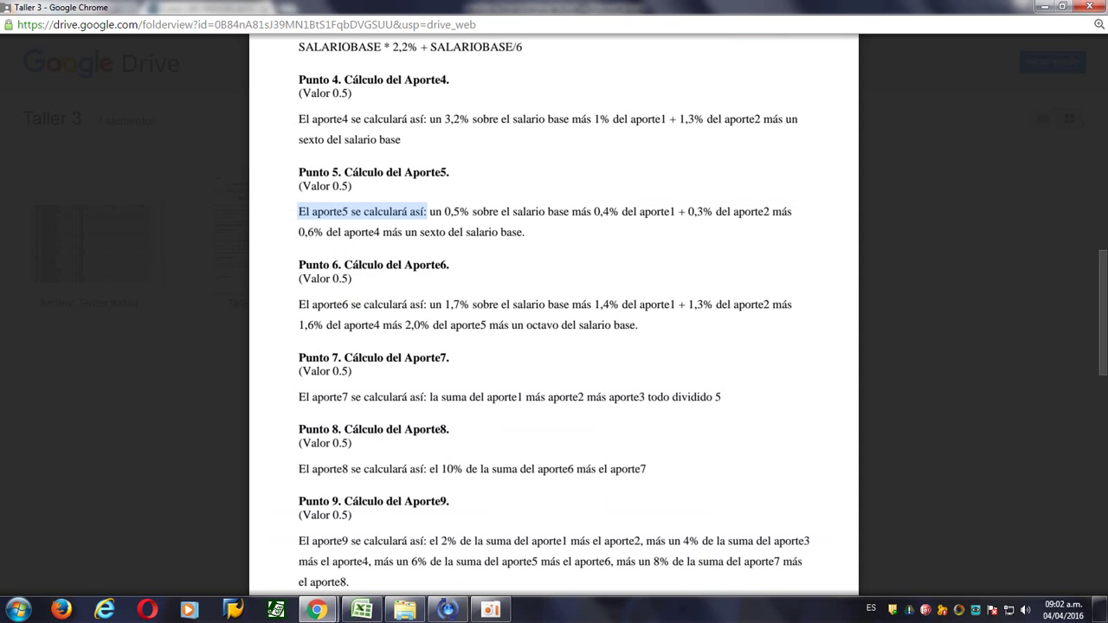
key(alt+Tab)
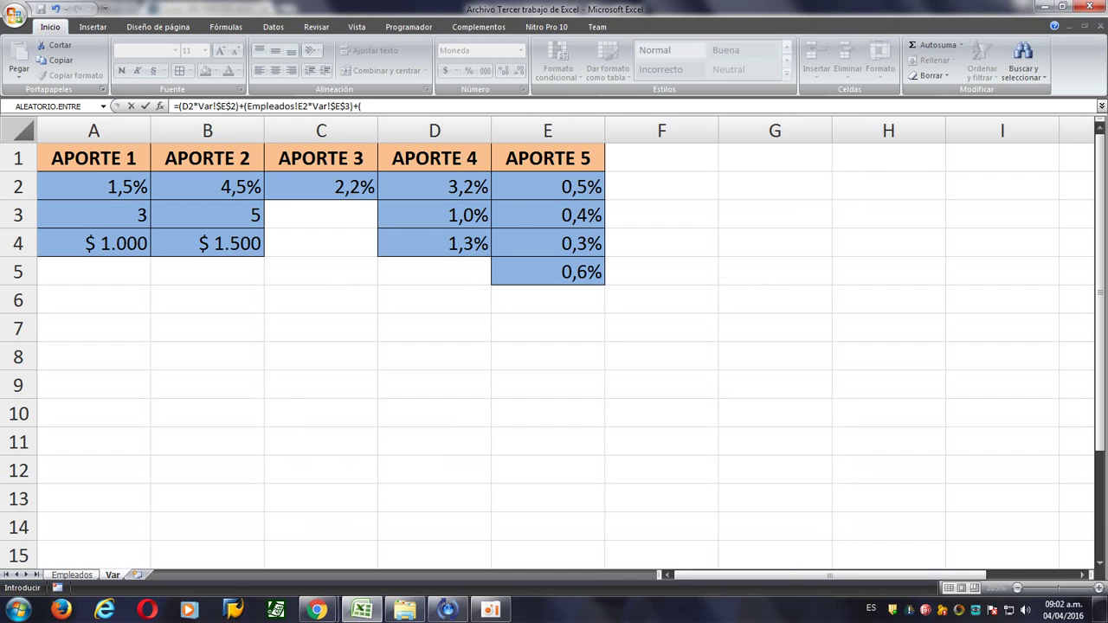
key(ctrl+Page_Up)
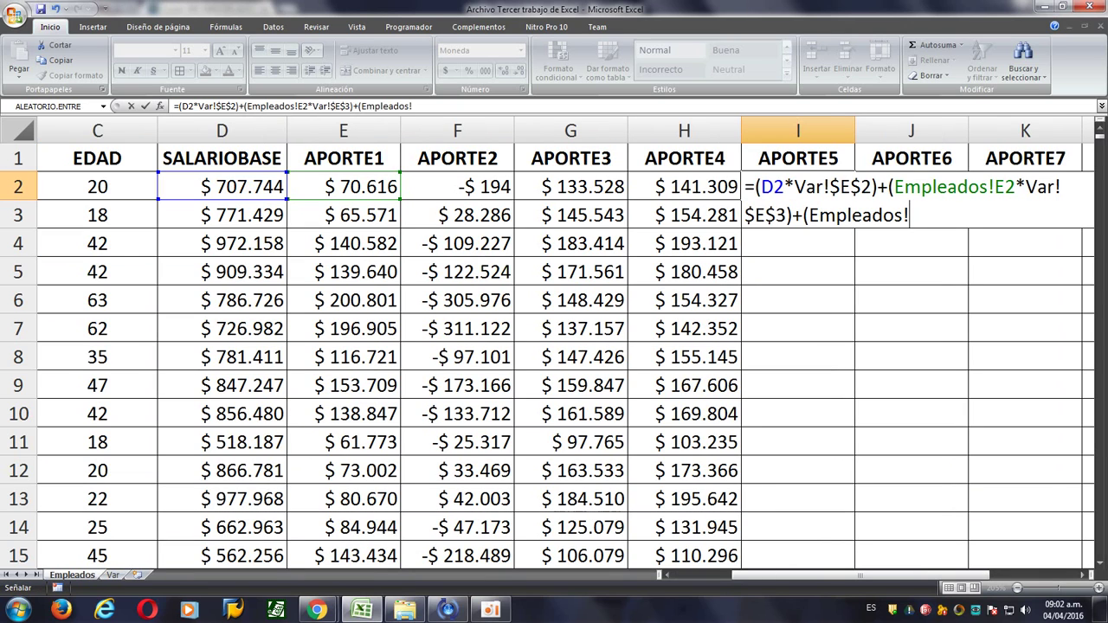
click(457, 187)
text(*)
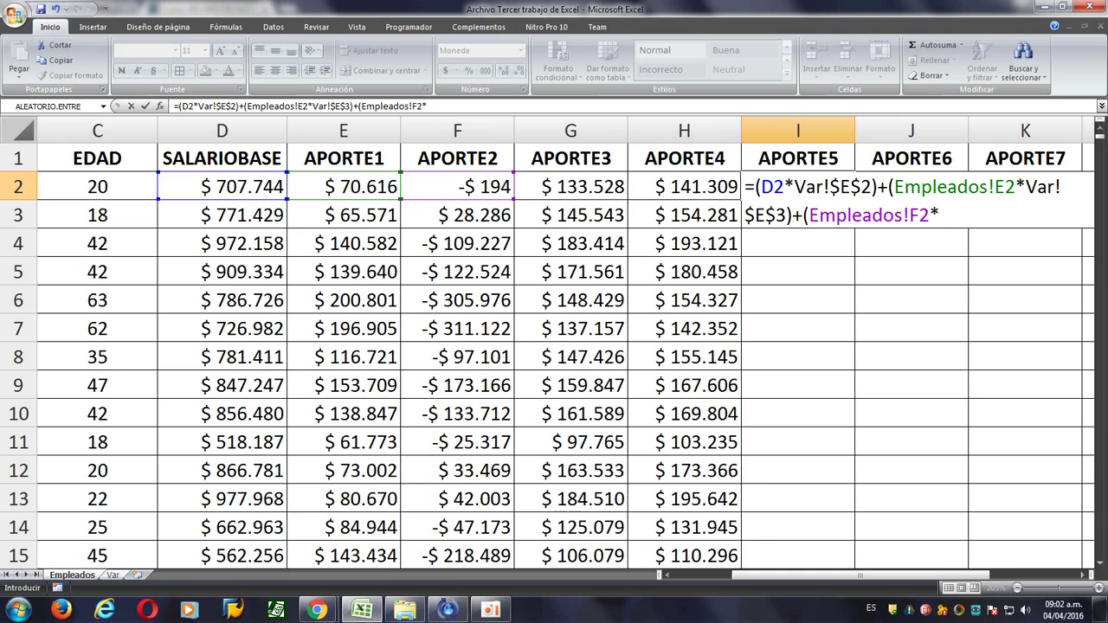
key(ctrl+Page_Down)
click(548, 243)
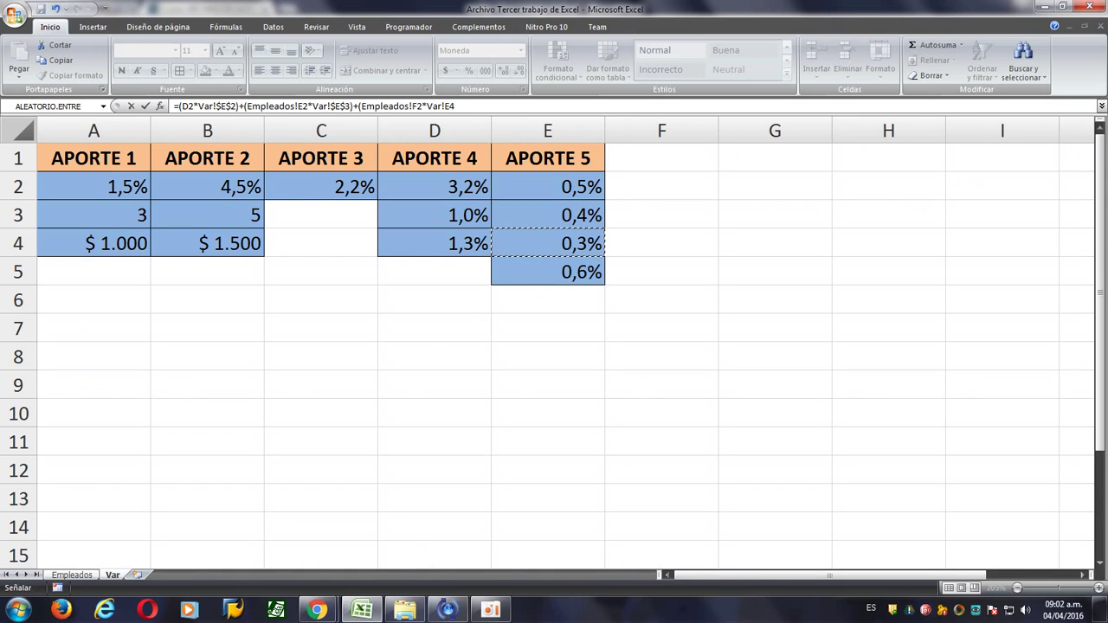
key(F4)
text())
Consult the PDF again and add the Aporte4 term +(Empleados!H2*Var!$E$5) to the formula with an absolute Var reference.
key(alt+Tab)
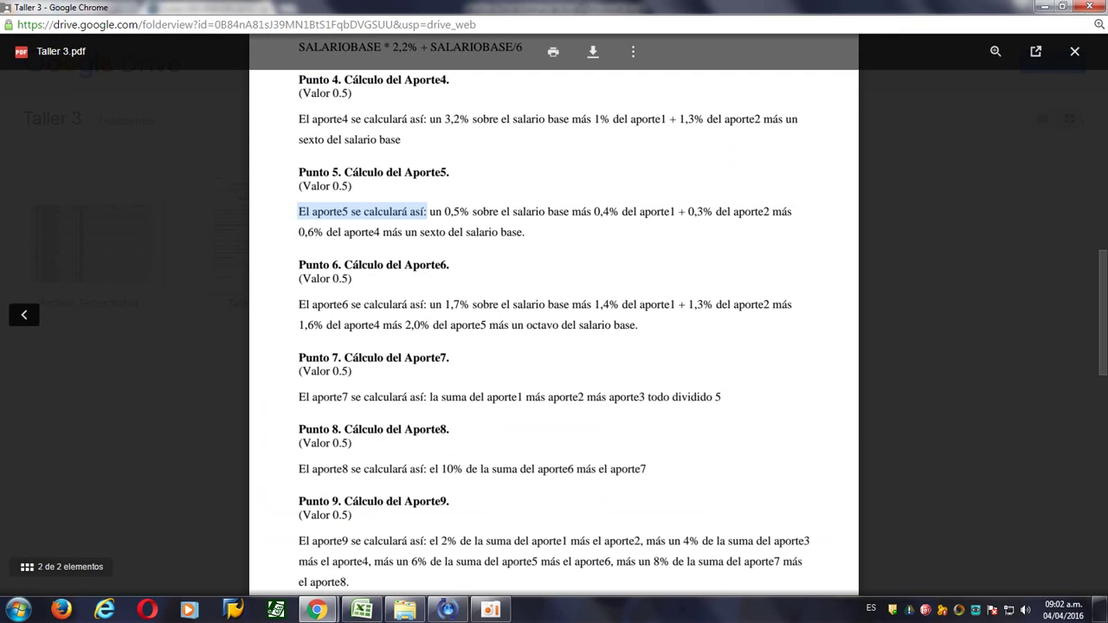
key(alt+Tab)
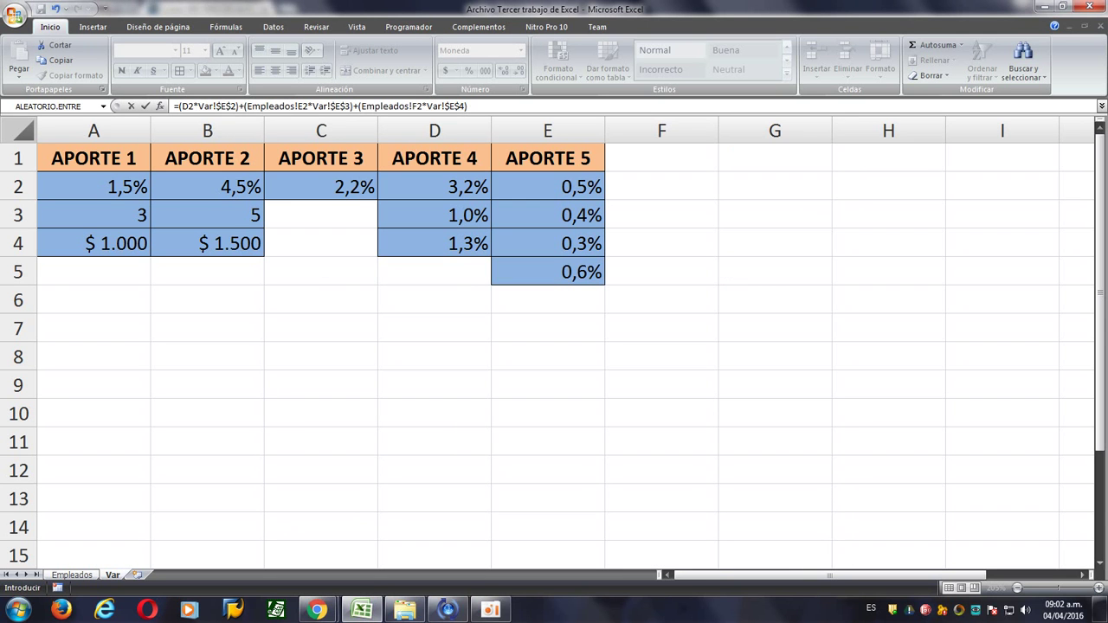
key(F2)
text(+()
key(ctrl+Page_Up)
key(Left)
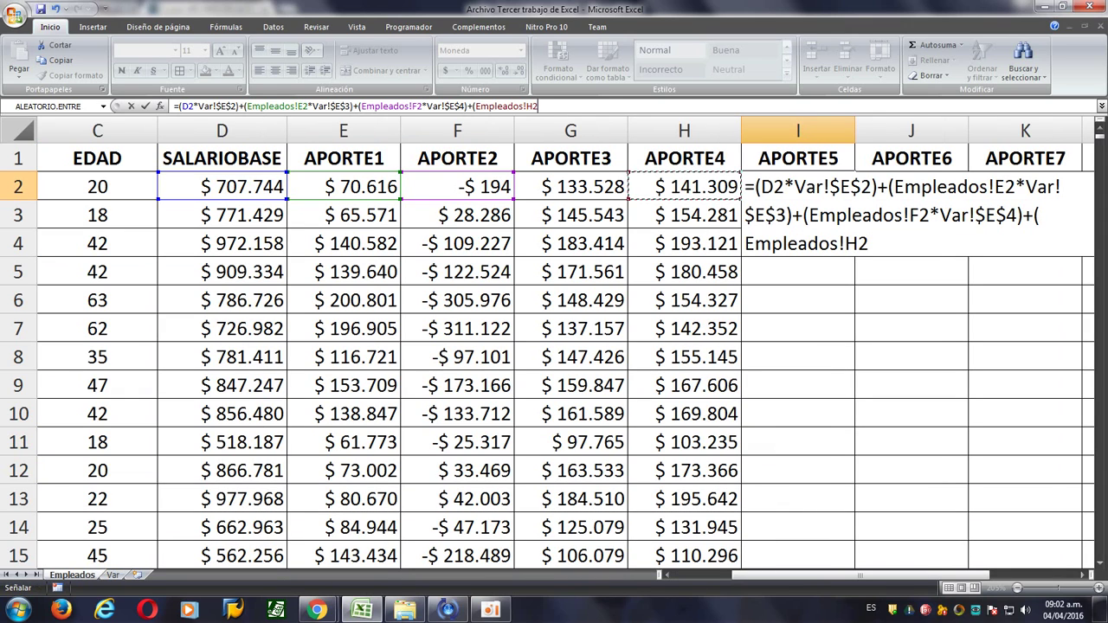
text(*)
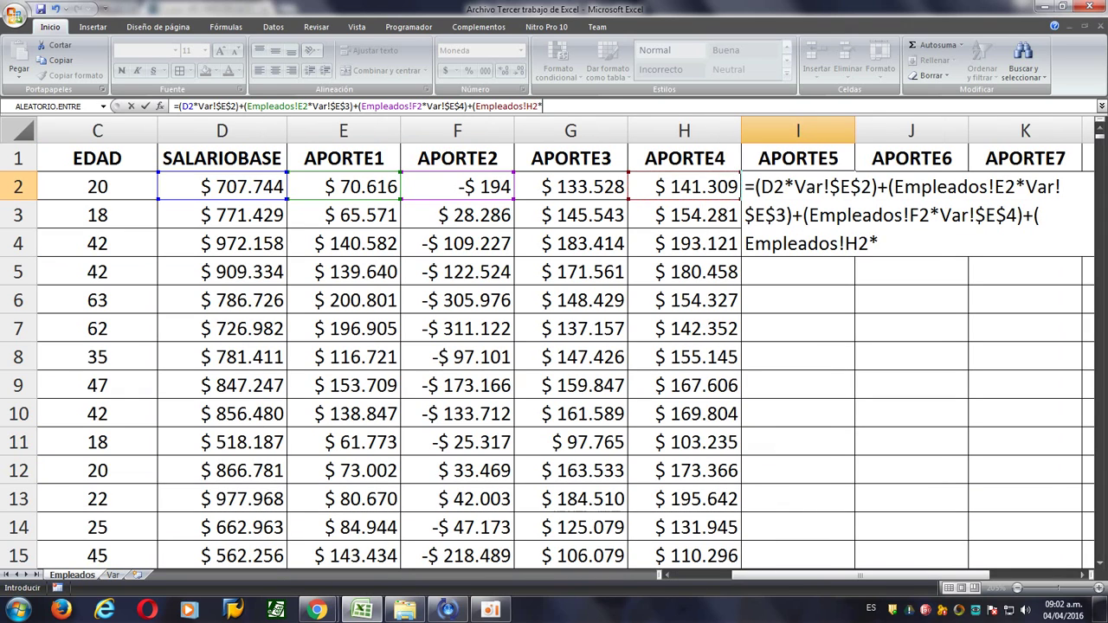
key(ctrl+Page_Down)
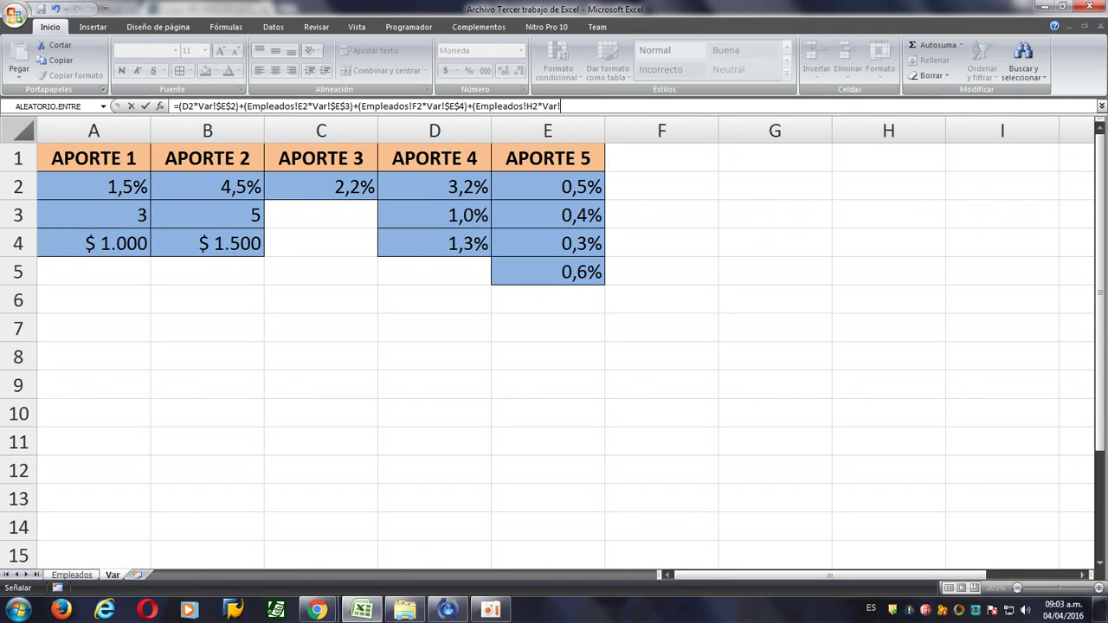
click(548, 272)
key(F4)
Check the final component in the PDF, add +Empleados!D2/6 for one sixth of the base salary, and enter the I2 formula.
key(alt+Tab)
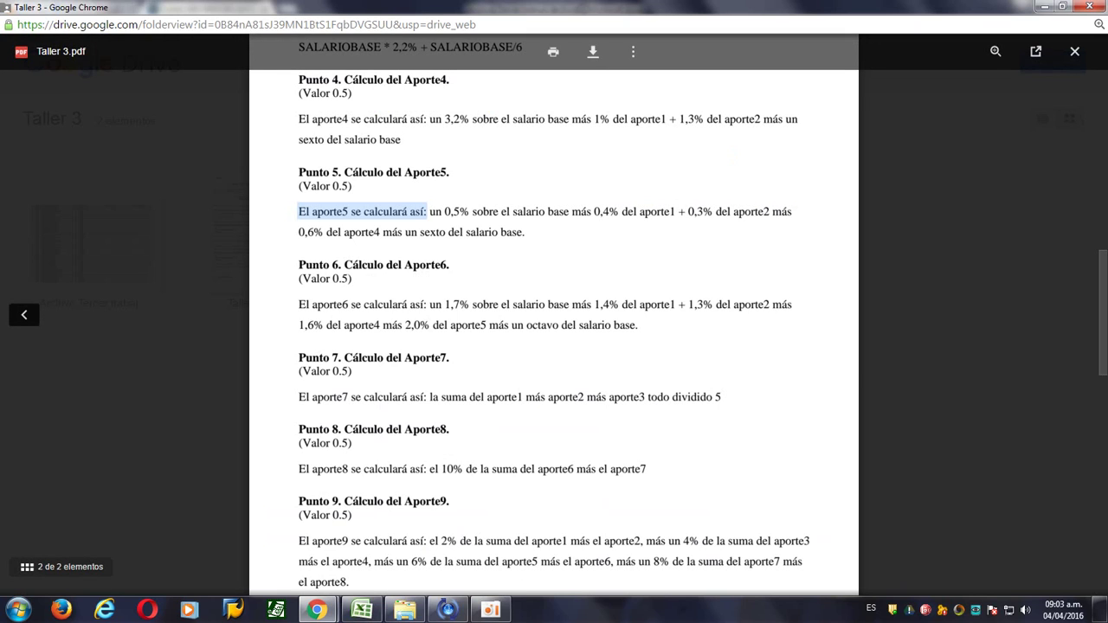
key(alt+Tab)
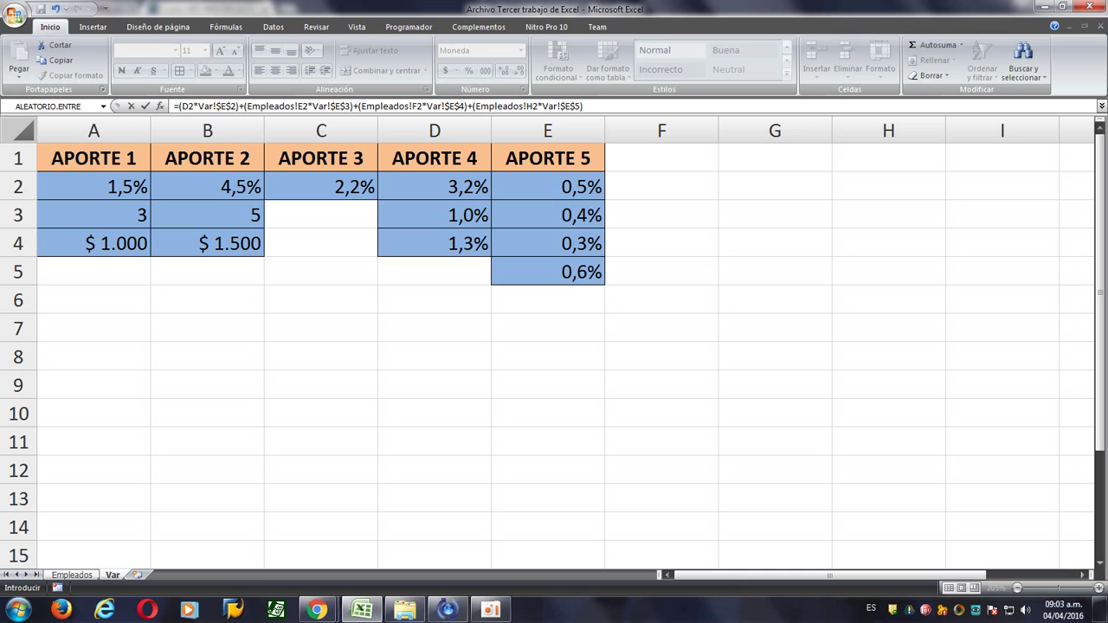
text(+)
click(71, 576)
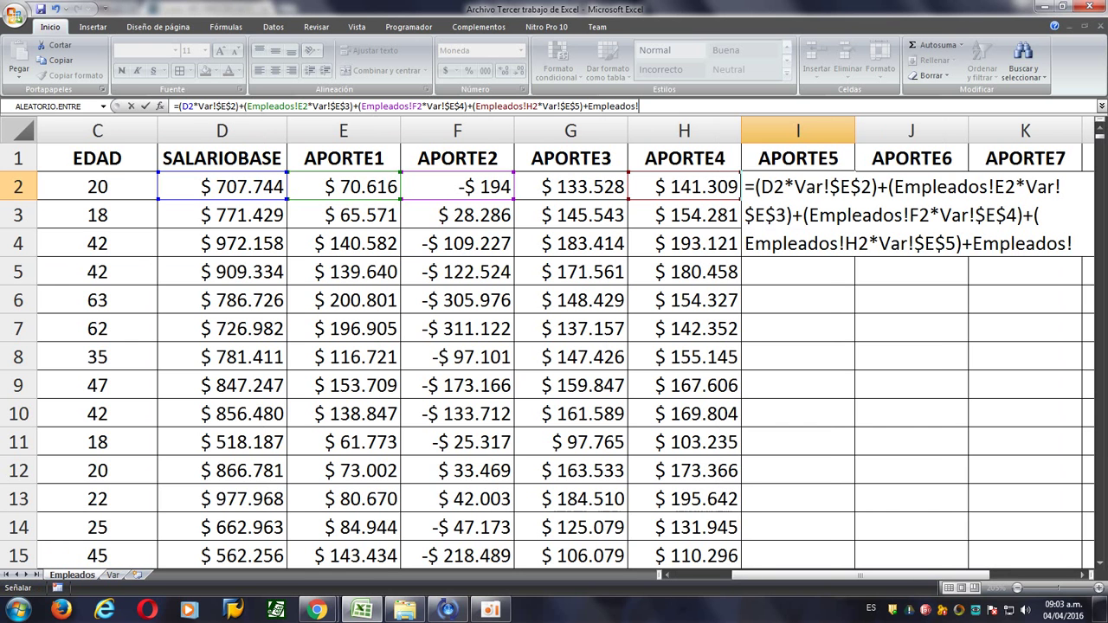
click(223, 187)
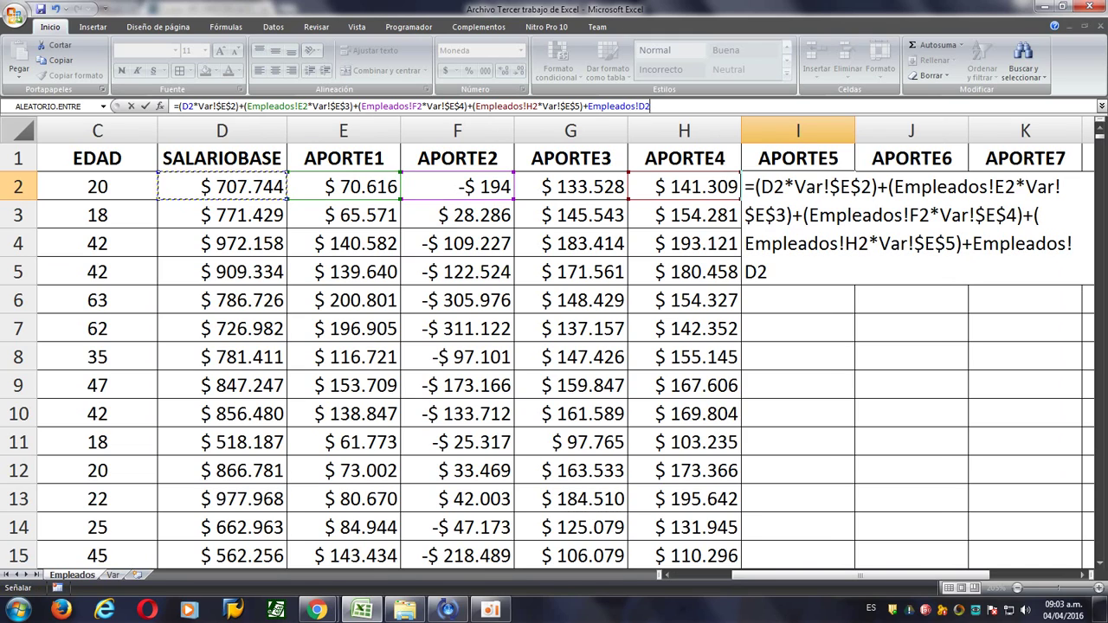
text(/6)
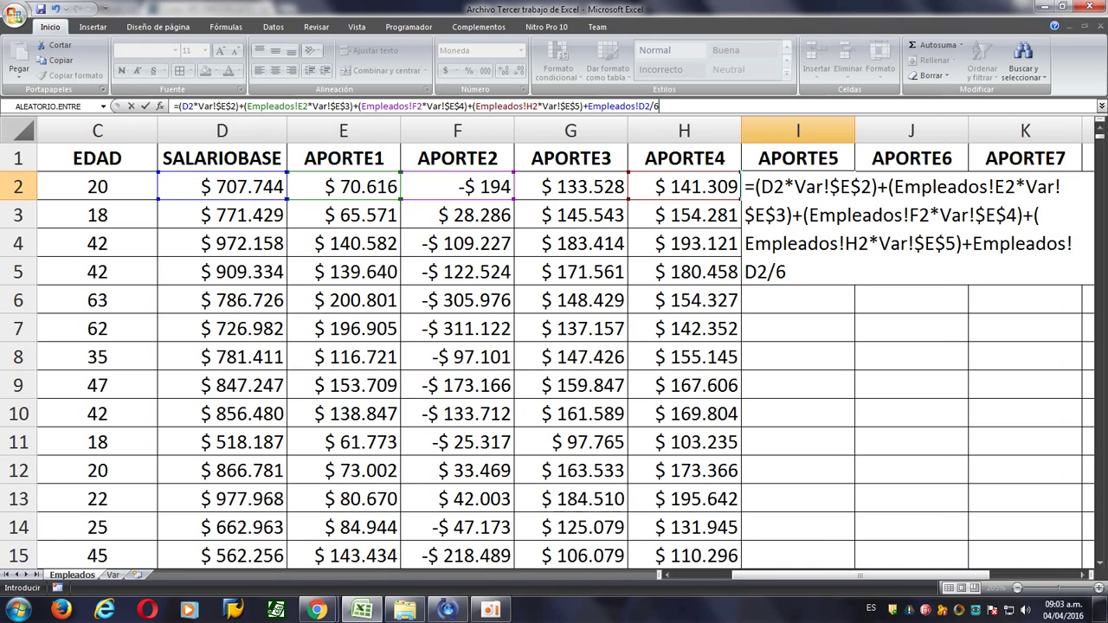
key(Return)
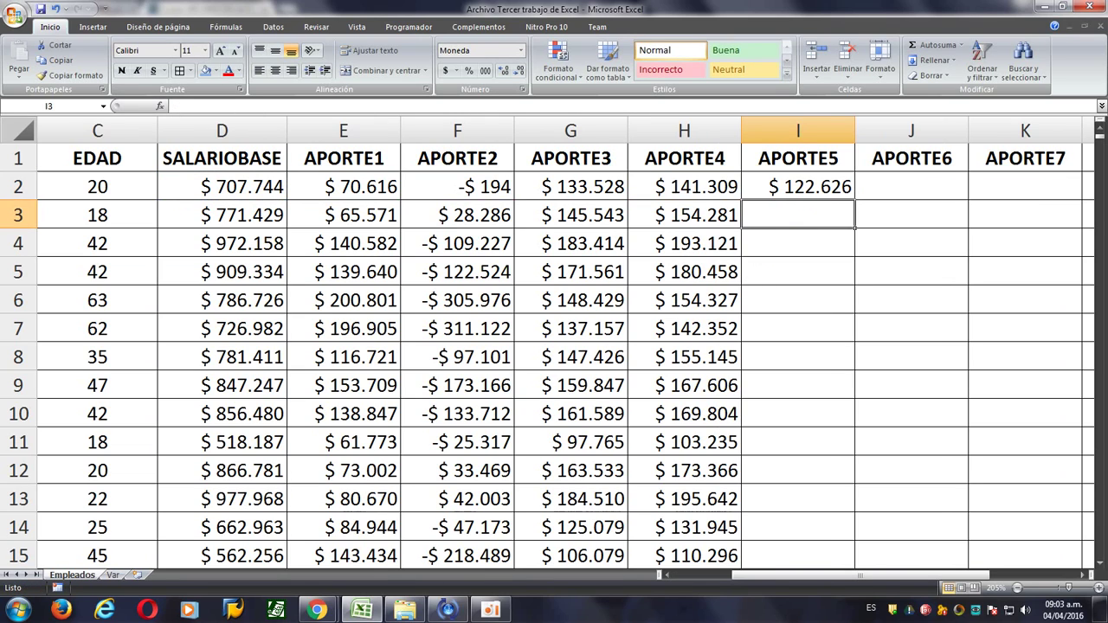
Fill the APORTE5 formula from I2 down the whole column and select J2 under APORTE6.
click(798, 187)
double_click(855, 200)
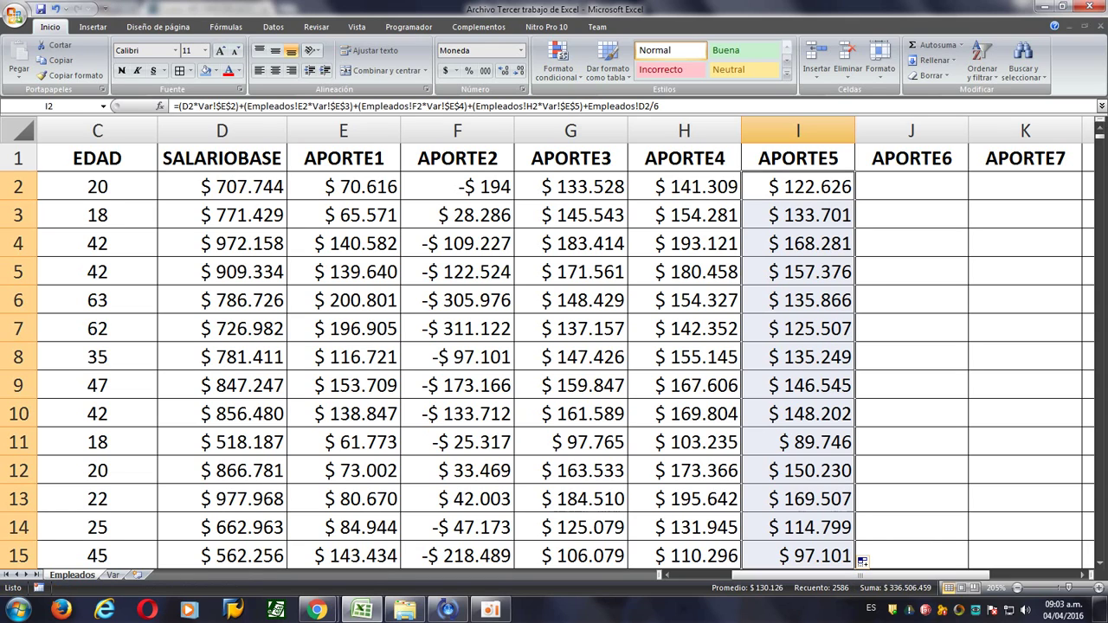
click(912, 187)
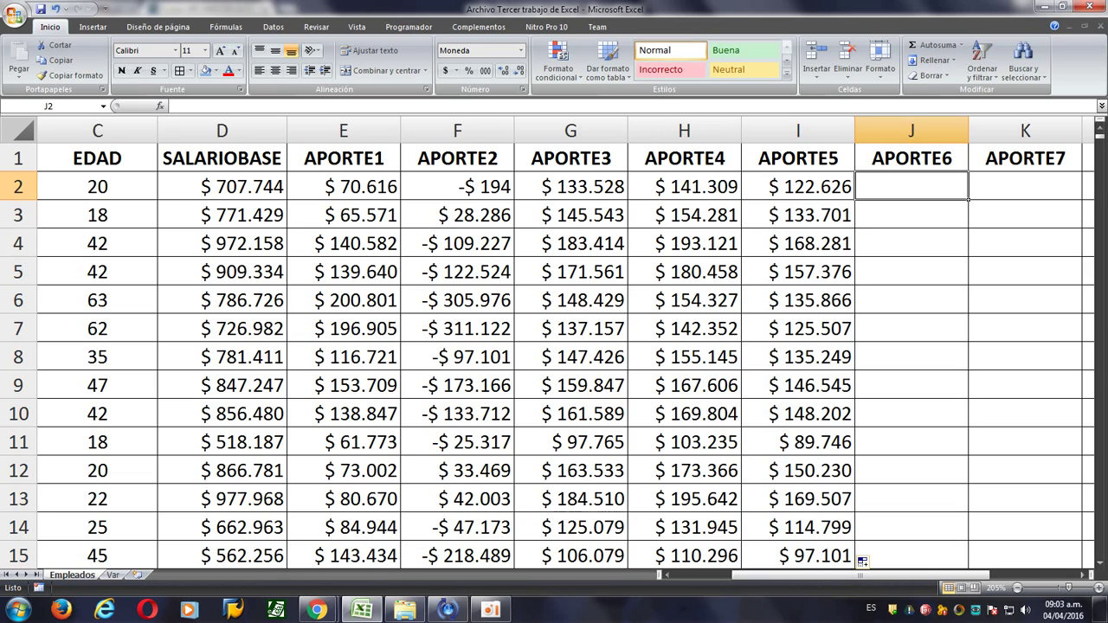
On the Var sheet, extend the APORTE 5 header from E1 into F1 to create the APORTE 6 header.
click(113, 575)
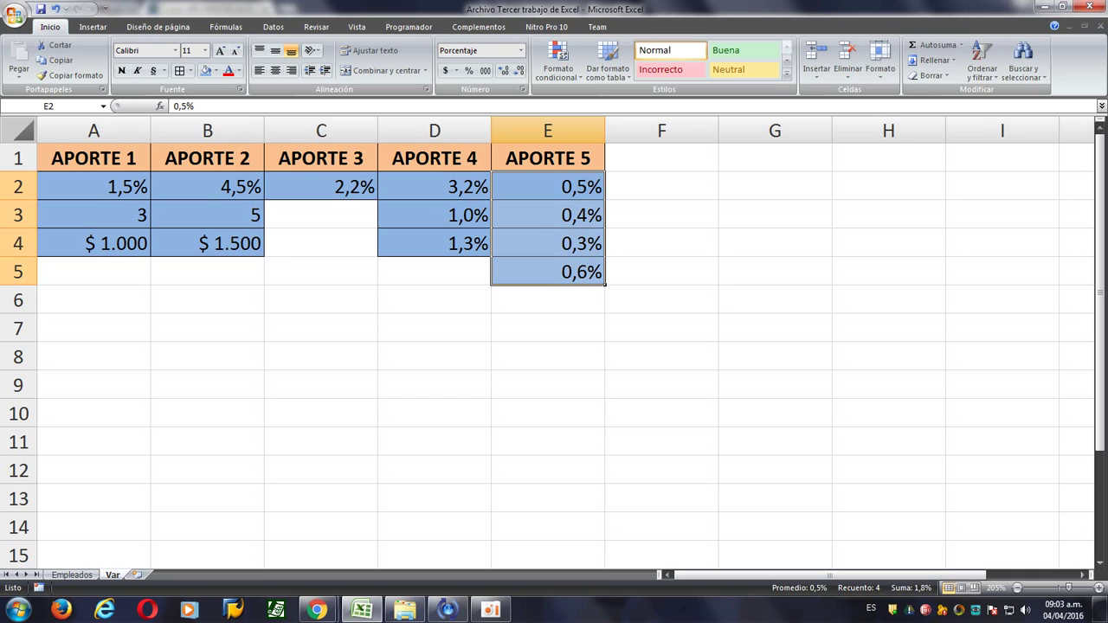
click(548, 159)
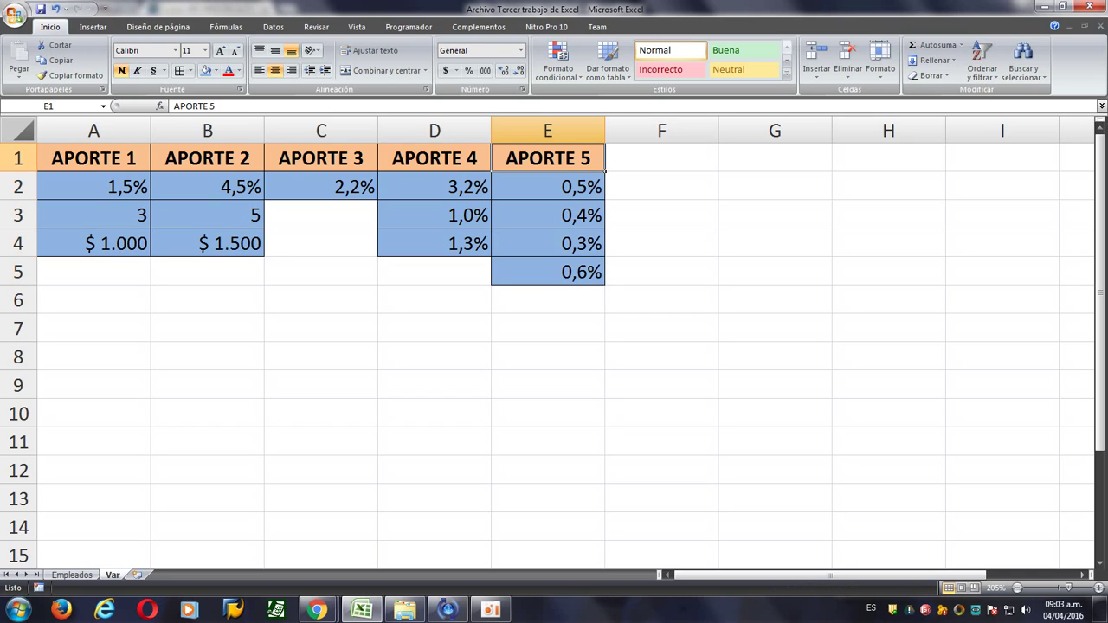
drag(605, 172, 719, 171)
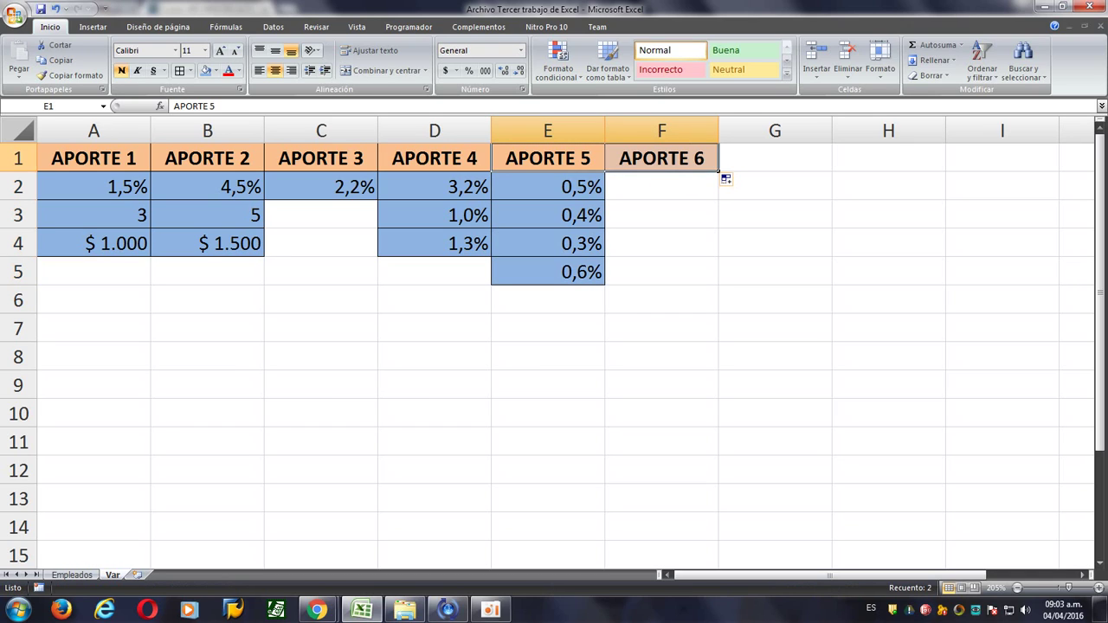
Switch to Chrome to consult the Aporte6 percentages in the Taller 3 PDF.
click(317, 611)
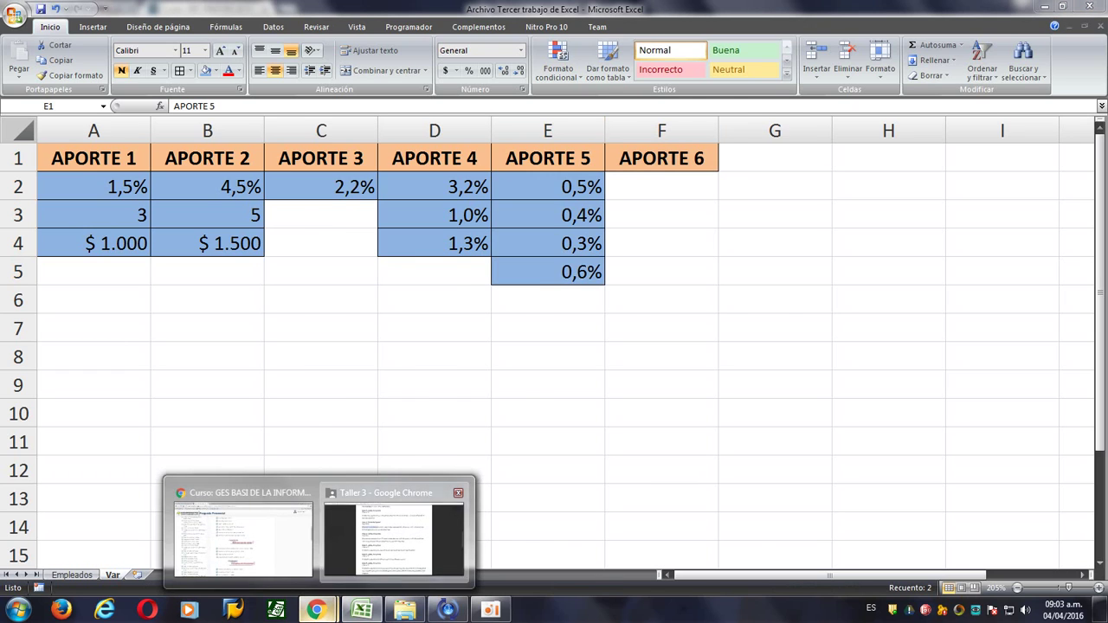
Consult Punto 6 in Taller 3.pdf and enter 1,70%, 1,4% and 1,3% in cells F2 to F4 under APORTE 6 on Var.
click(394, 537)
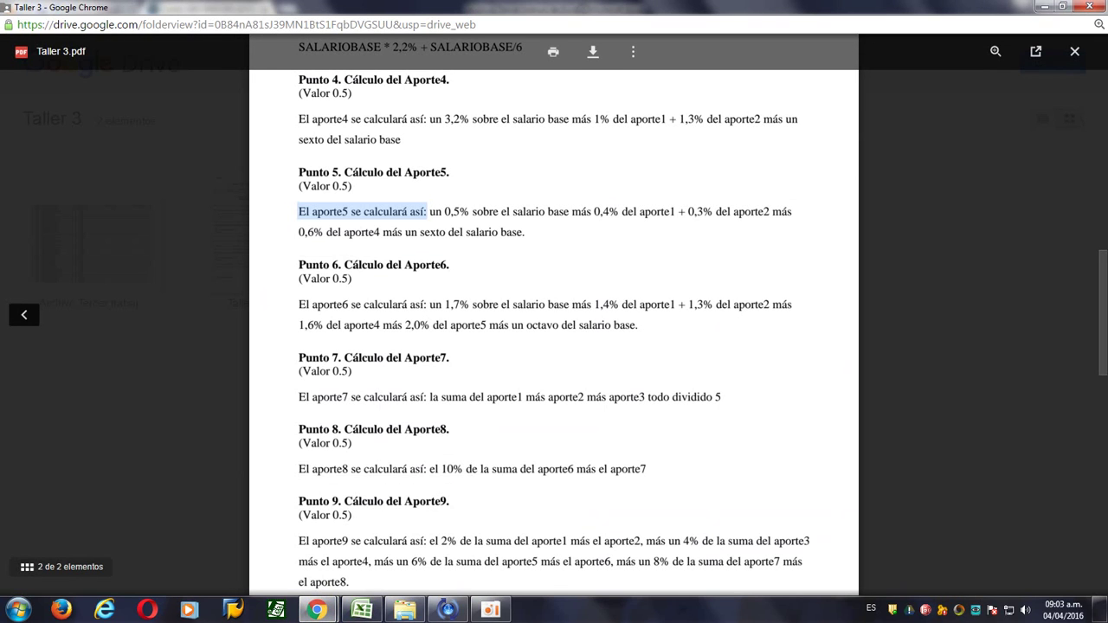
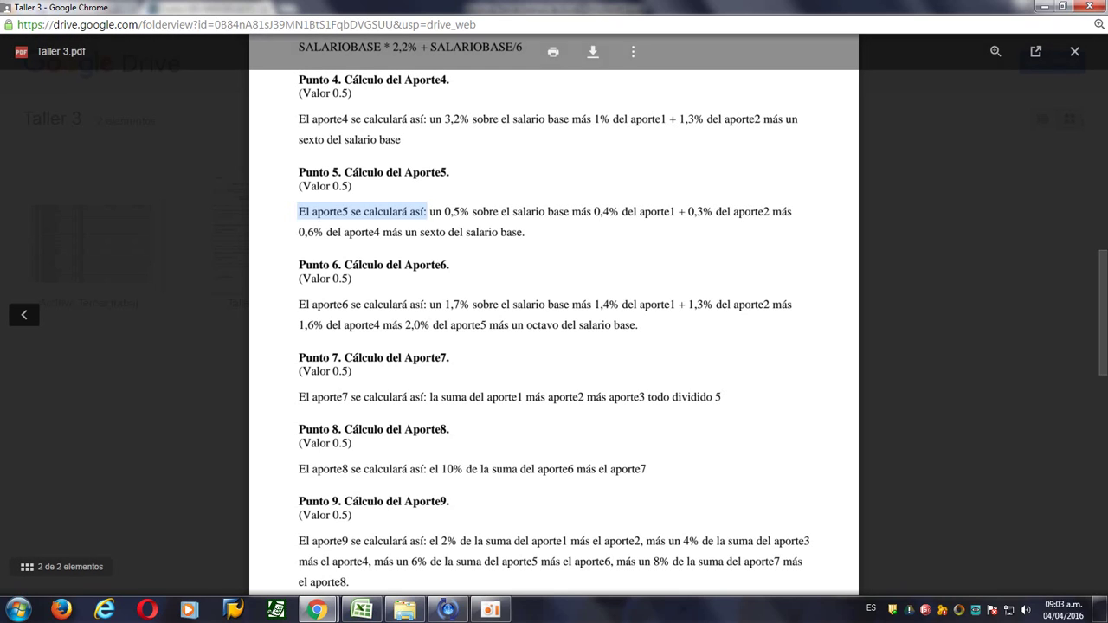
key(alt+Tab)
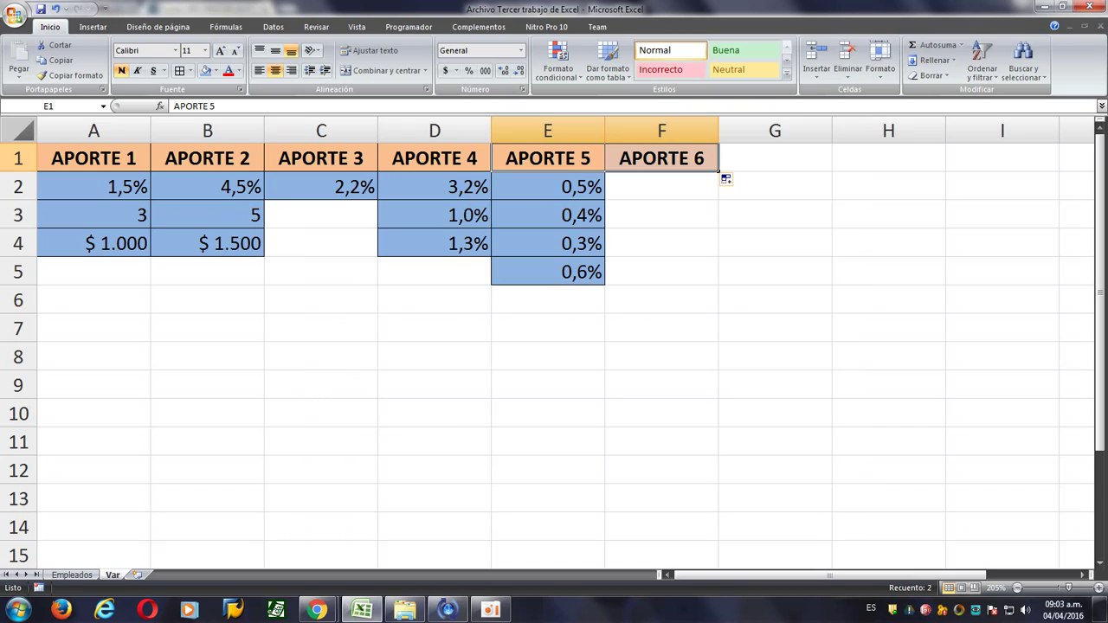
click(662, 186)
text(1,)
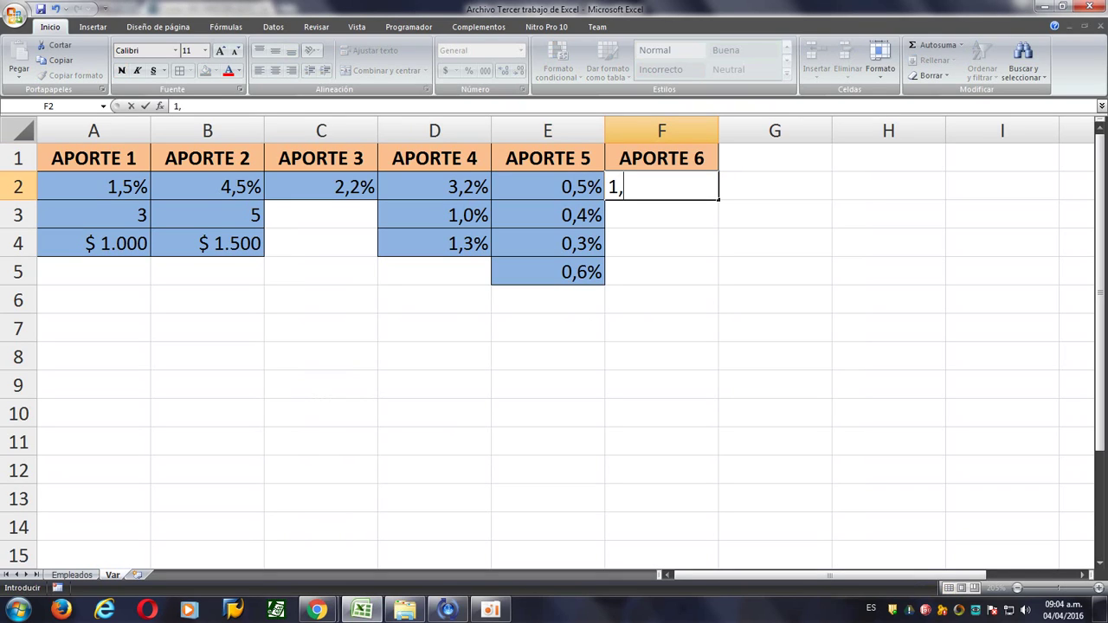
text(70%)
key(Return)
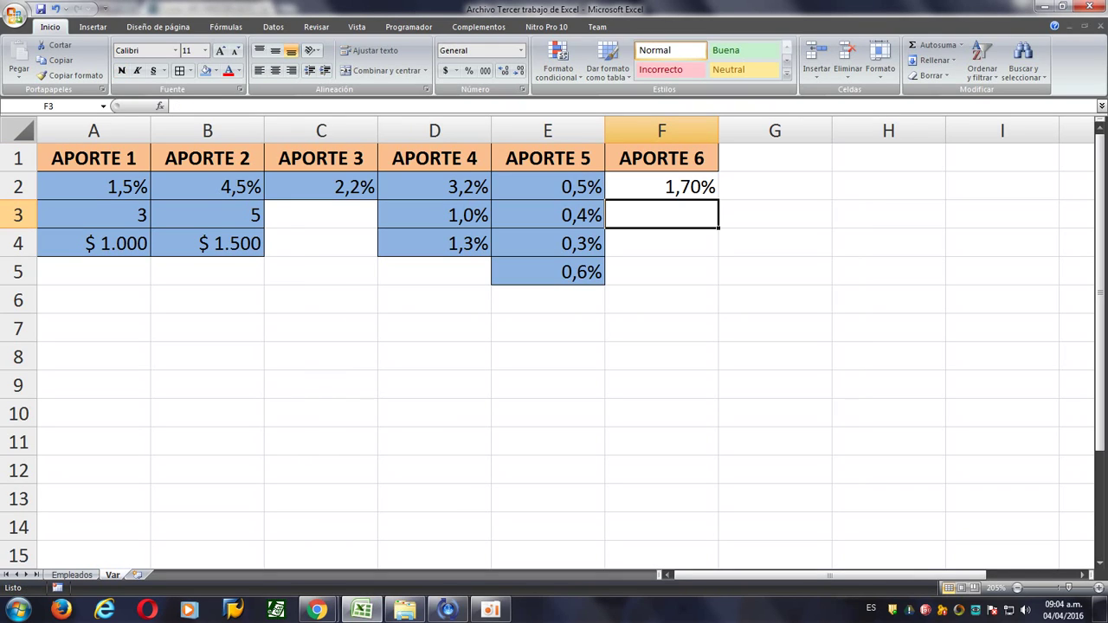
text(1,4%)
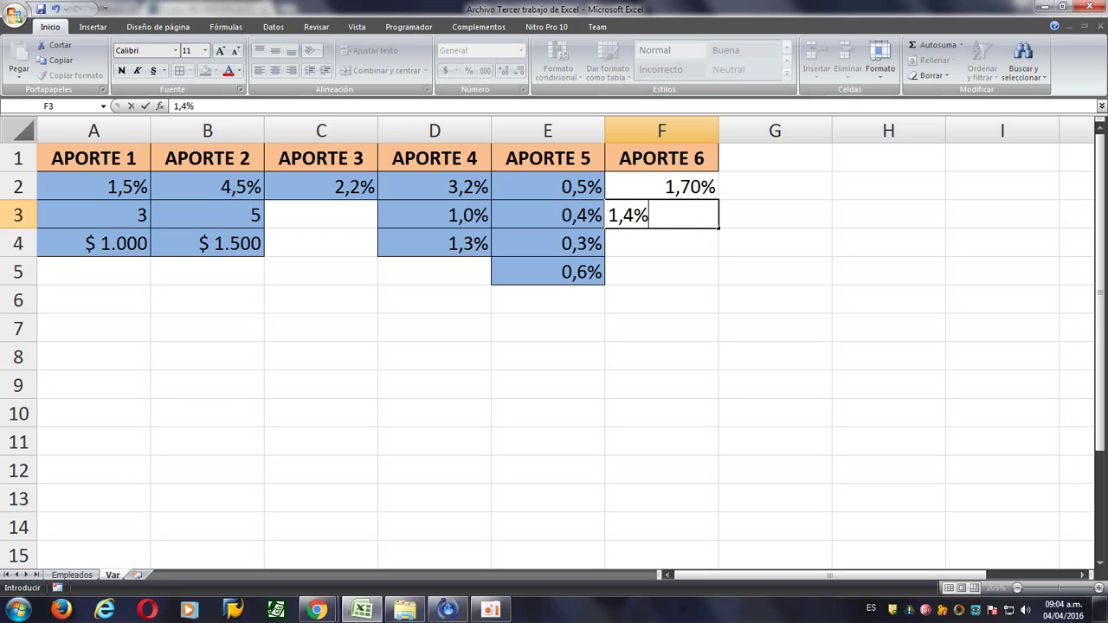
key(Return)
text(1,3%)
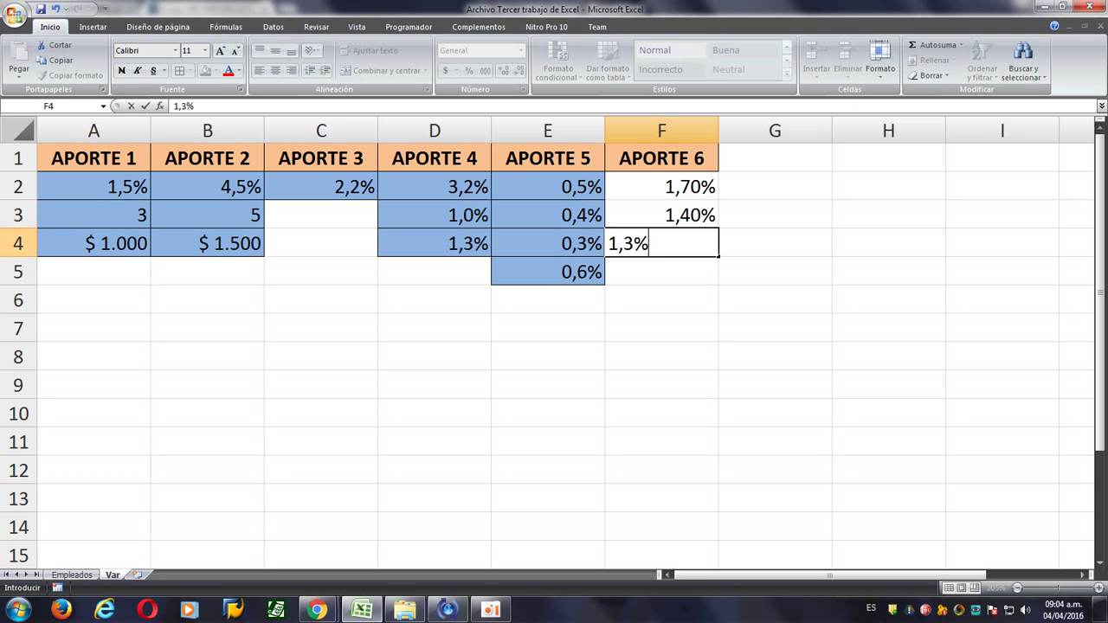
key(Return)
Check the remaining Aporte6 rates in the PDF and enter 1,60% in F5 and 2% in F6 of the Var sheet.
key(alt+Tab)
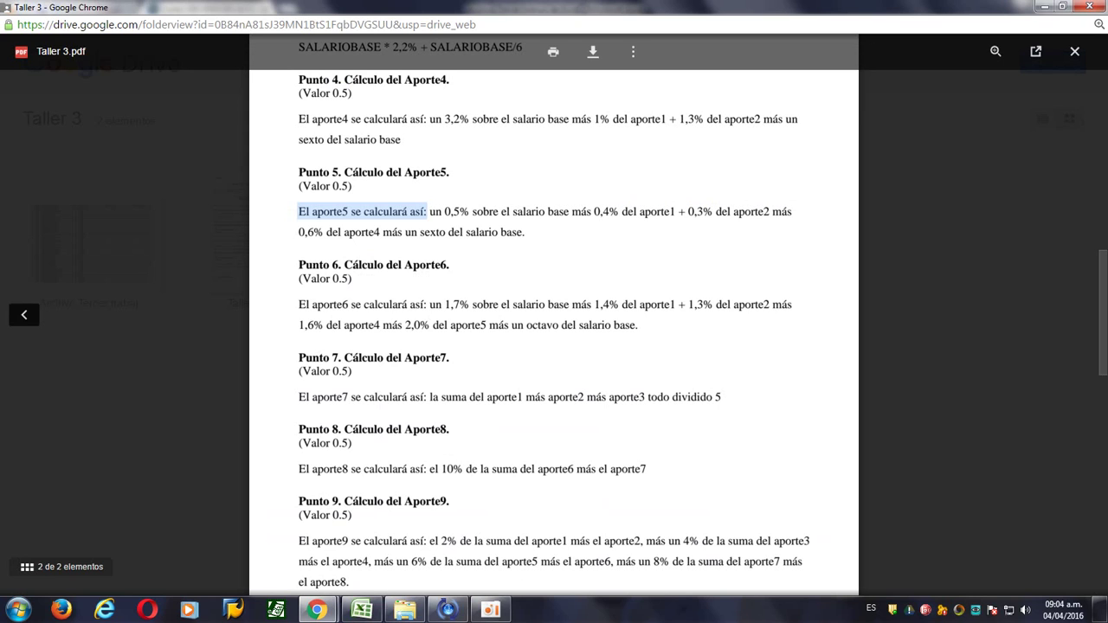
key(alt+Tab)
text(1)
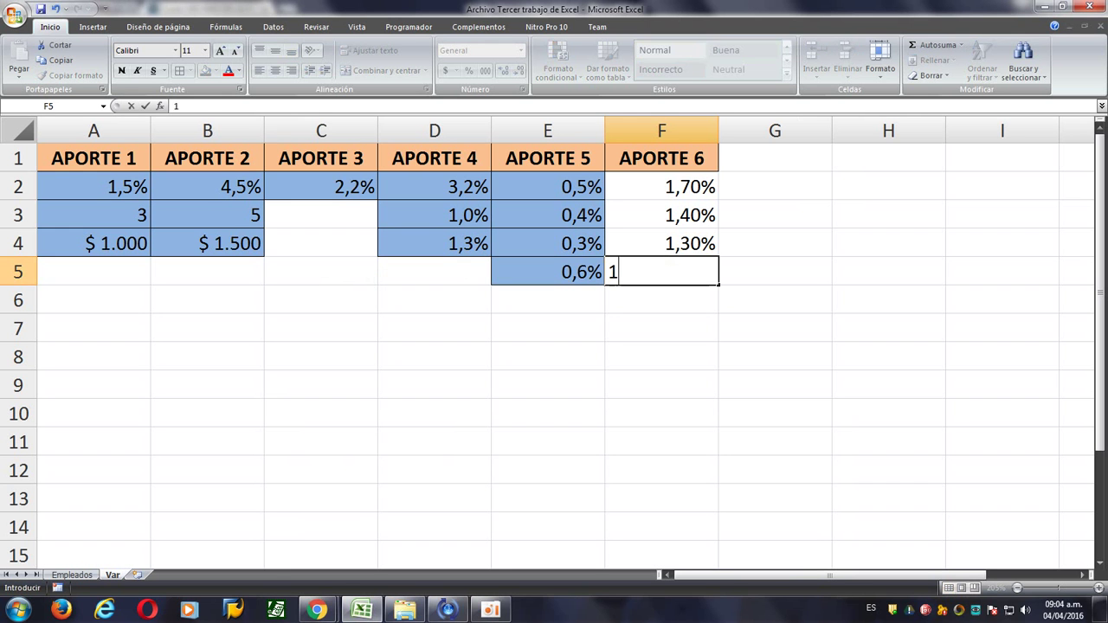
text(,60%)
key(Return)
text(2%)
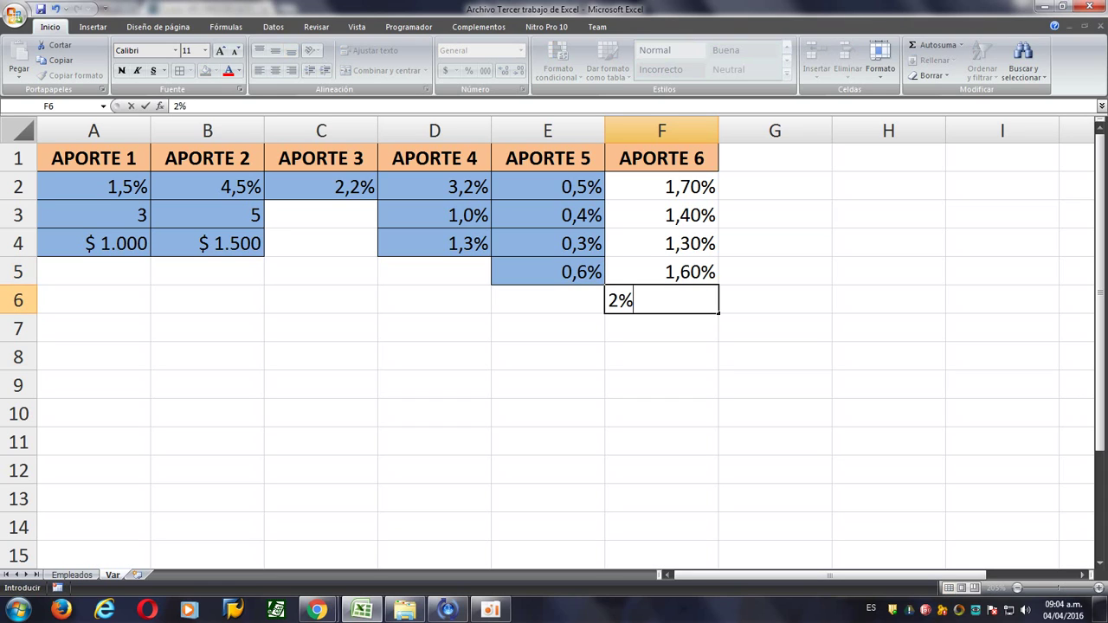
key(Return)
Copy the formatting of cell E2 onto the APORTE 6 values in F2:F6.
click(548, 187)
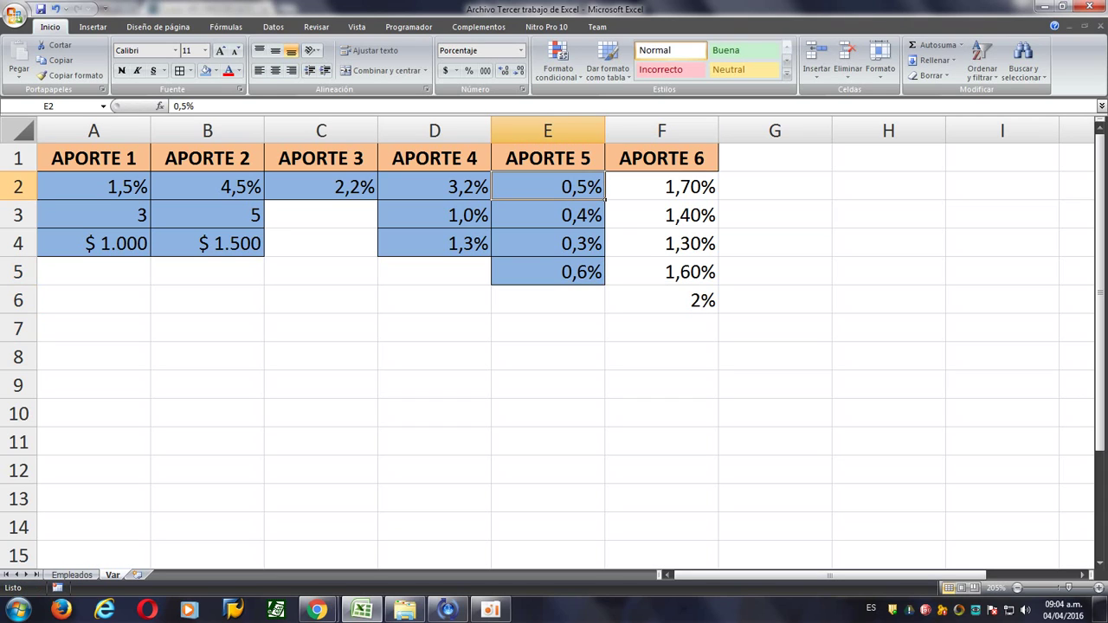
click(71, 76)
drag(661, 187, 662, 300)
click(775, 300)
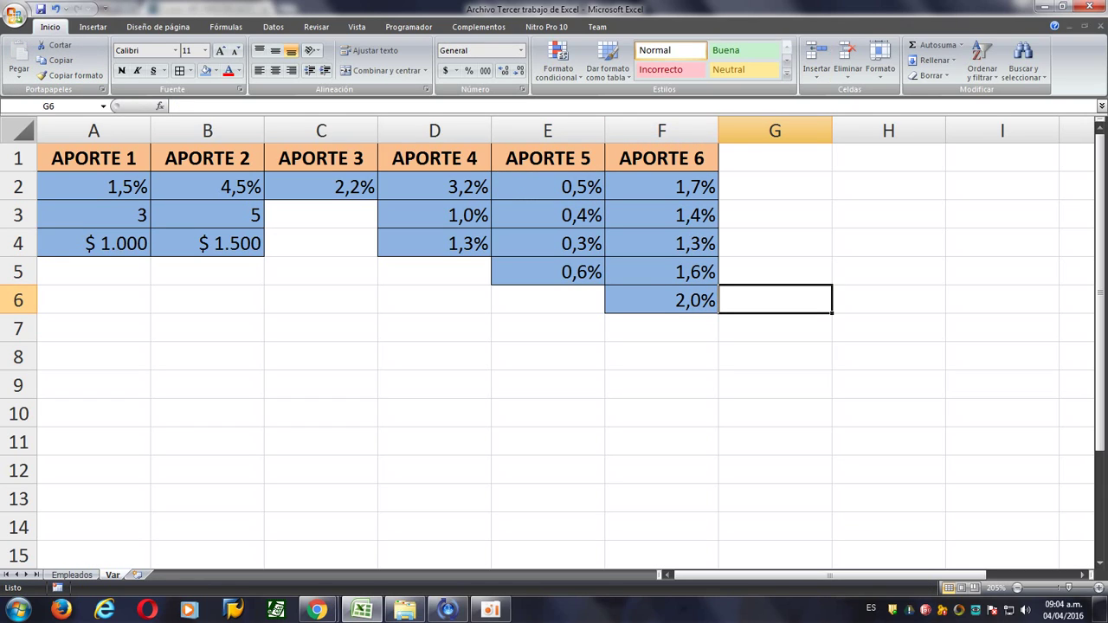
In J2 of Empleados, start the APORTE6 formula with (D2*Var!$F$2) and open an added term referring back to the Empleados sheet.
click(71, 575)
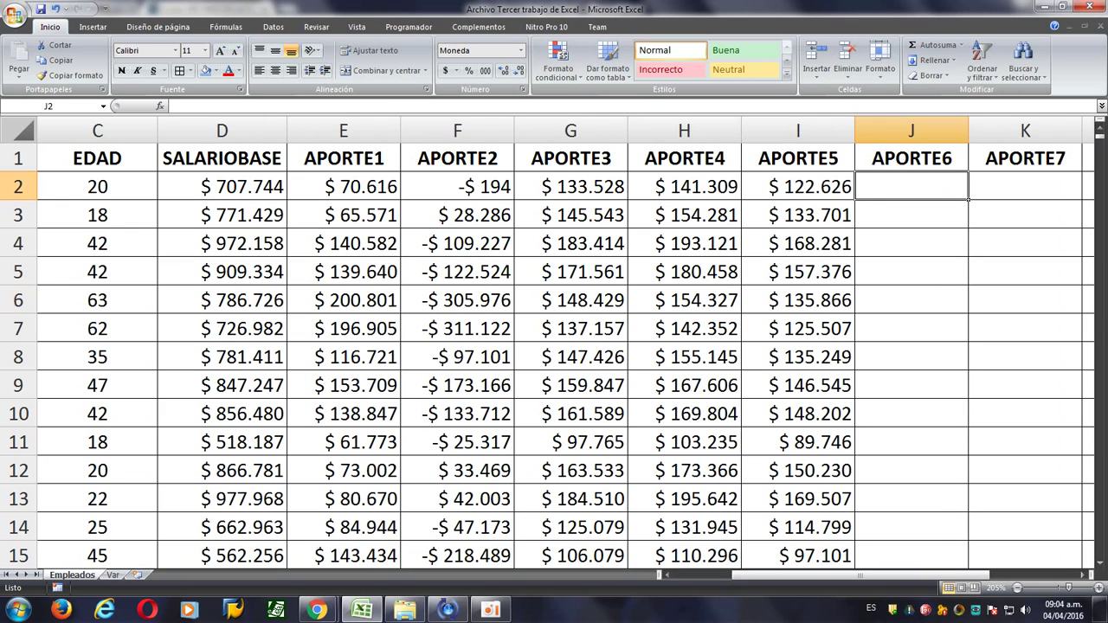
text(=)
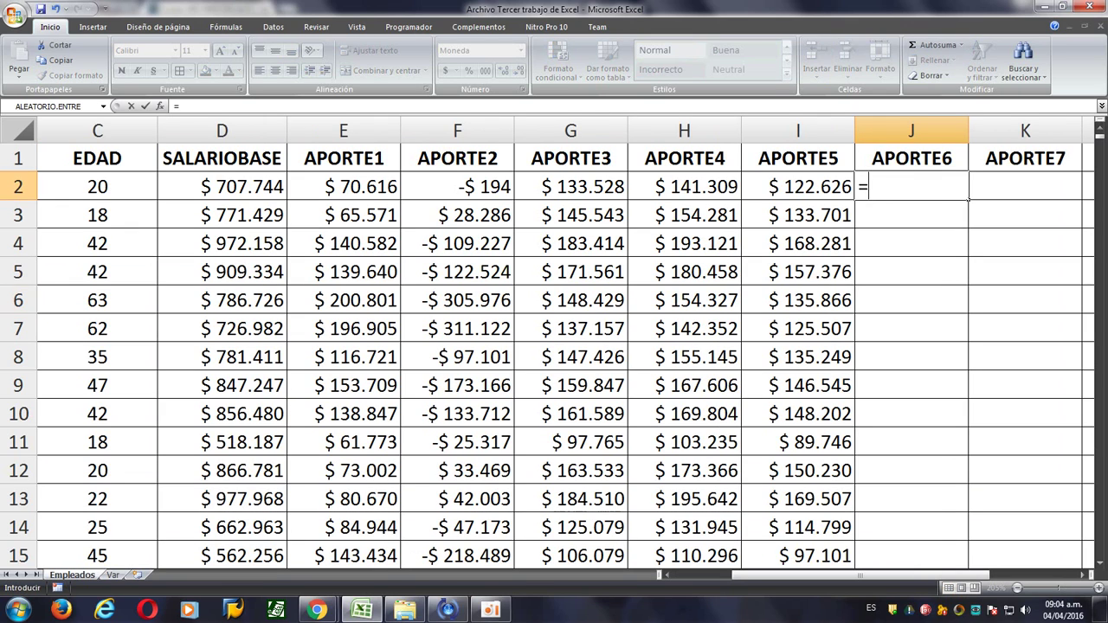
text(()
click(223, 187)
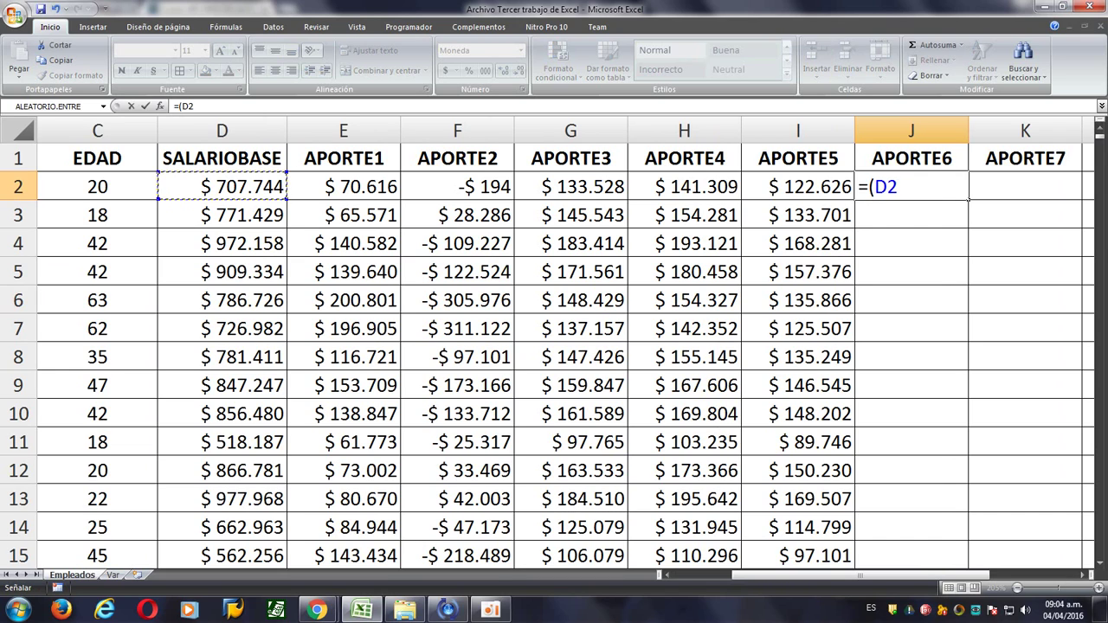
text(*)
key(alt+Tab)
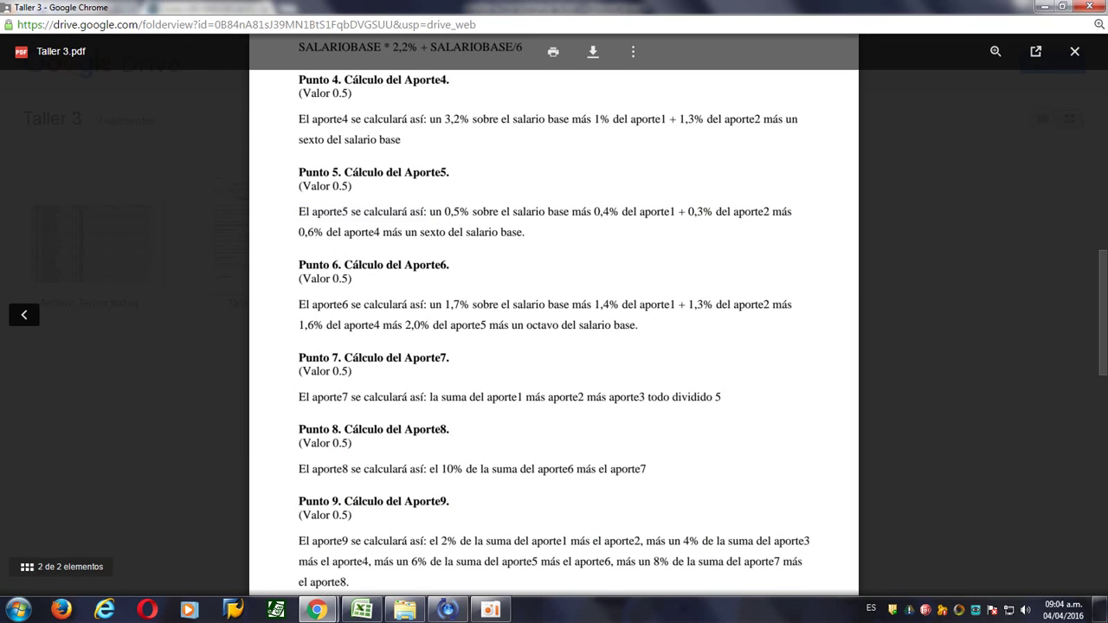
double_click(385, 305)
click(385, 305)
key(alt+Tab)
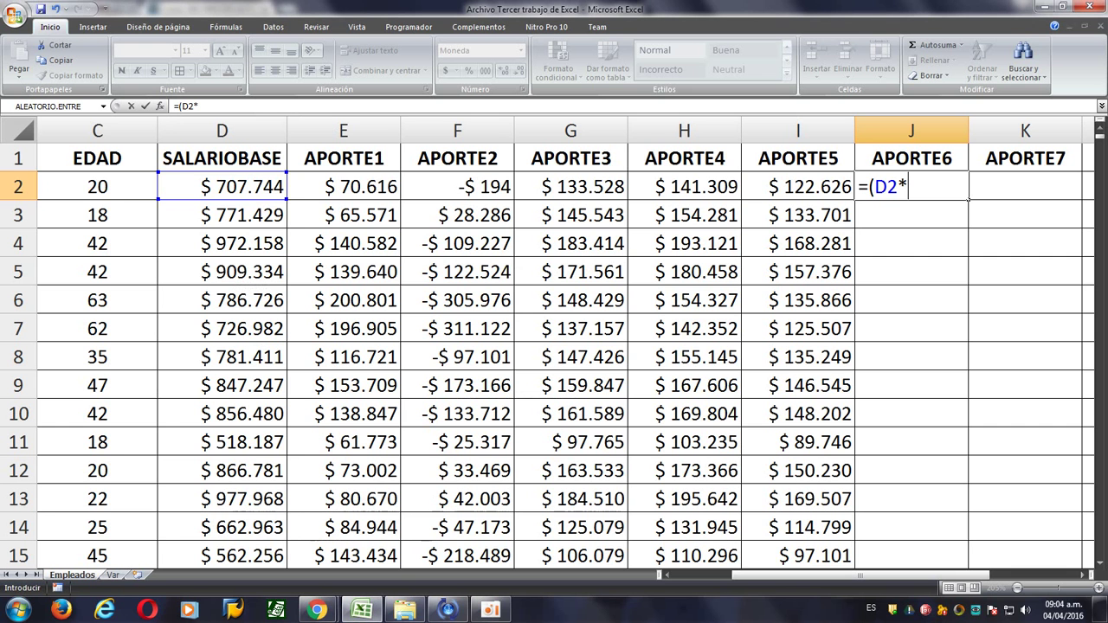
click(113, 575)
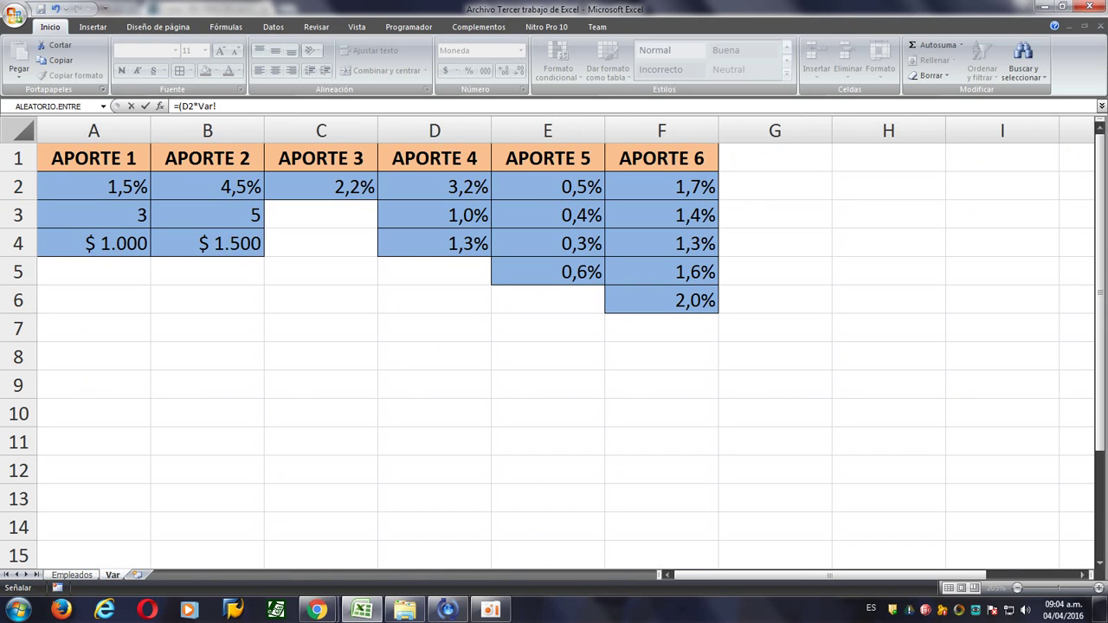
click(661, 187)
key(F4)
text()+()
key(ctrl+Page_Up)
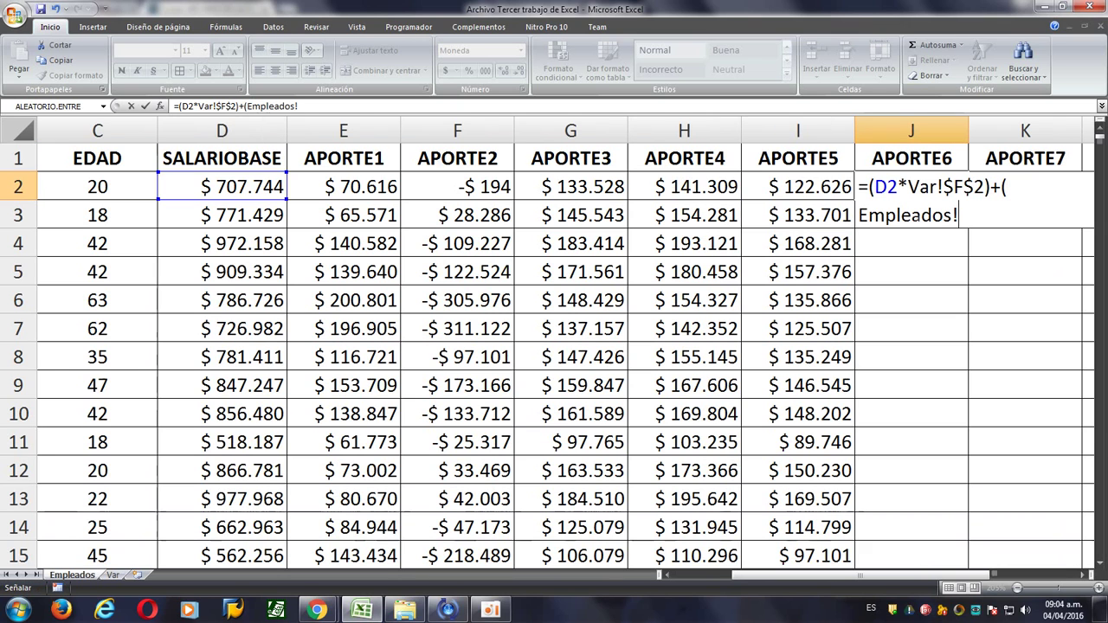
key(alt+Tab)
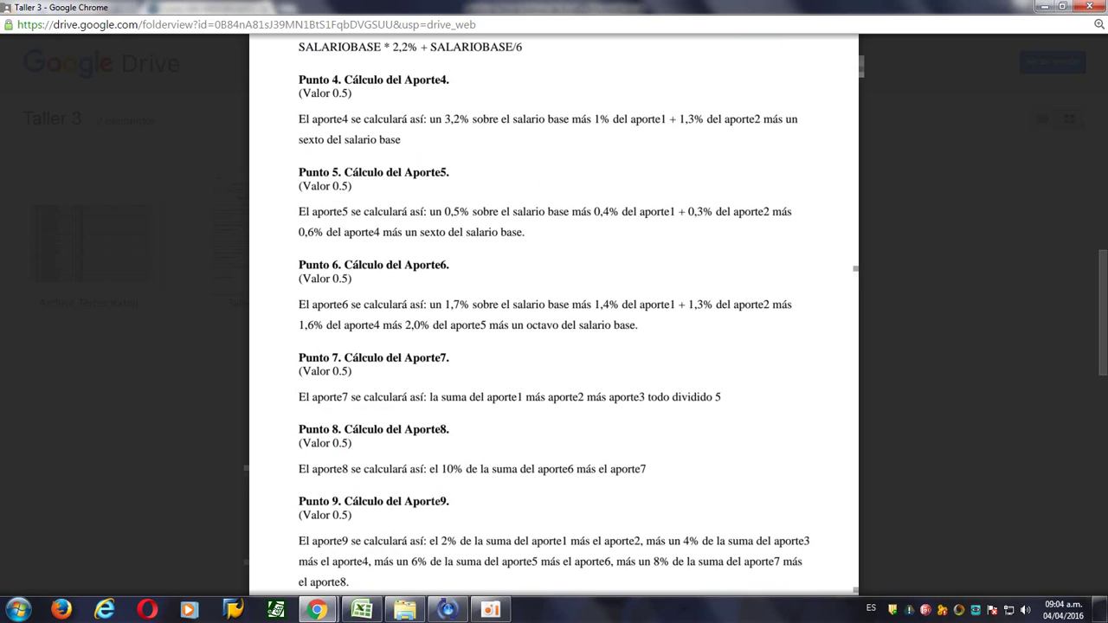
drag(641, 305, 768, 304)
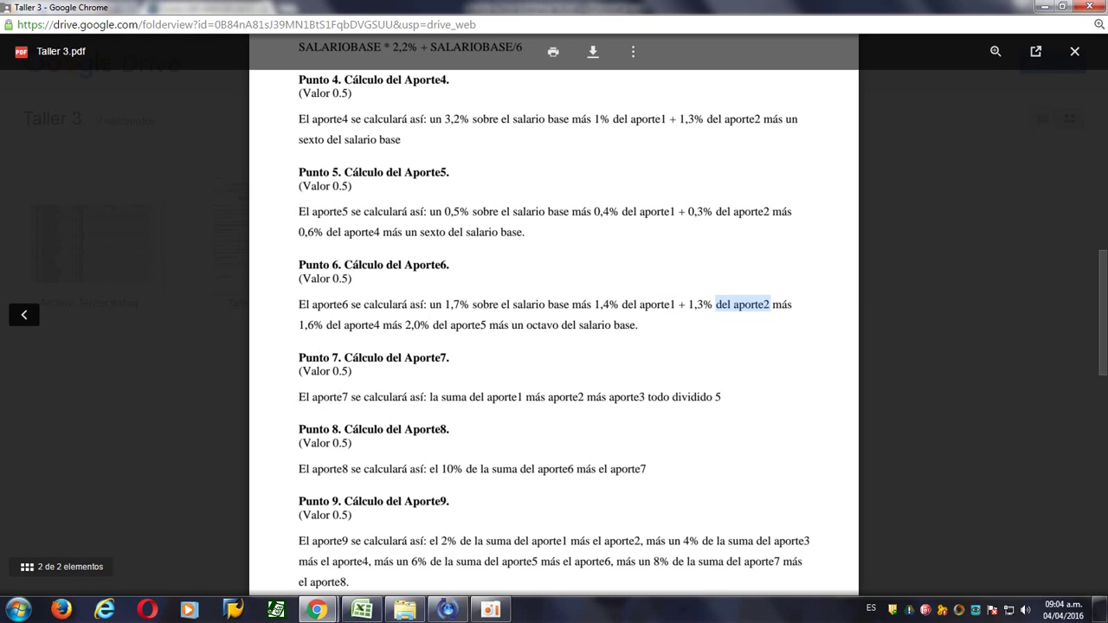
key(alt+Tab)
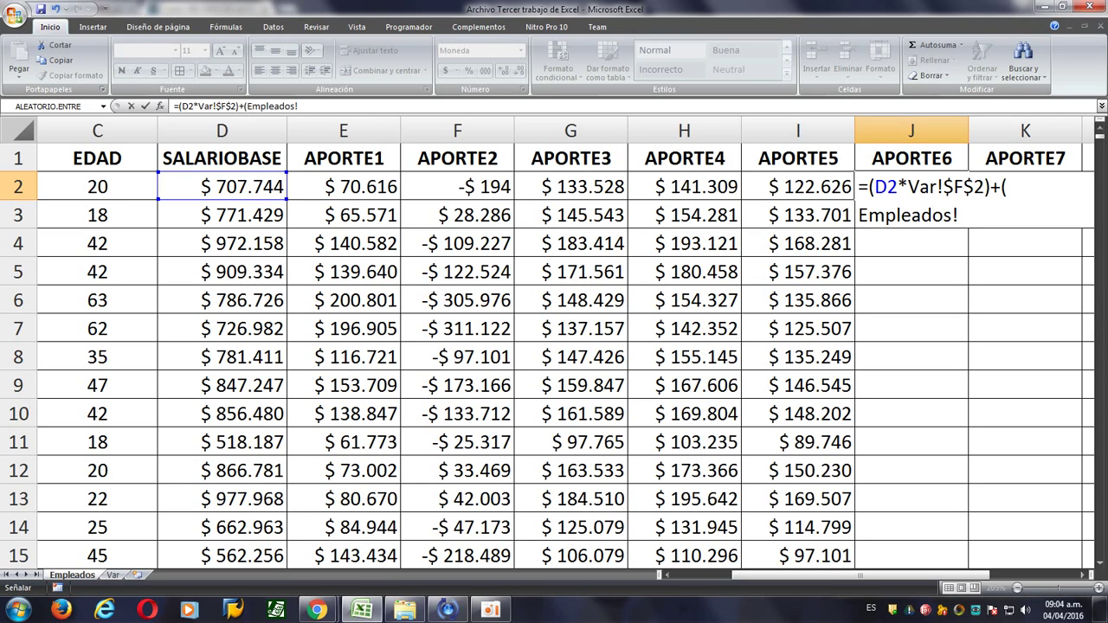
click(457, 187)
text(*)
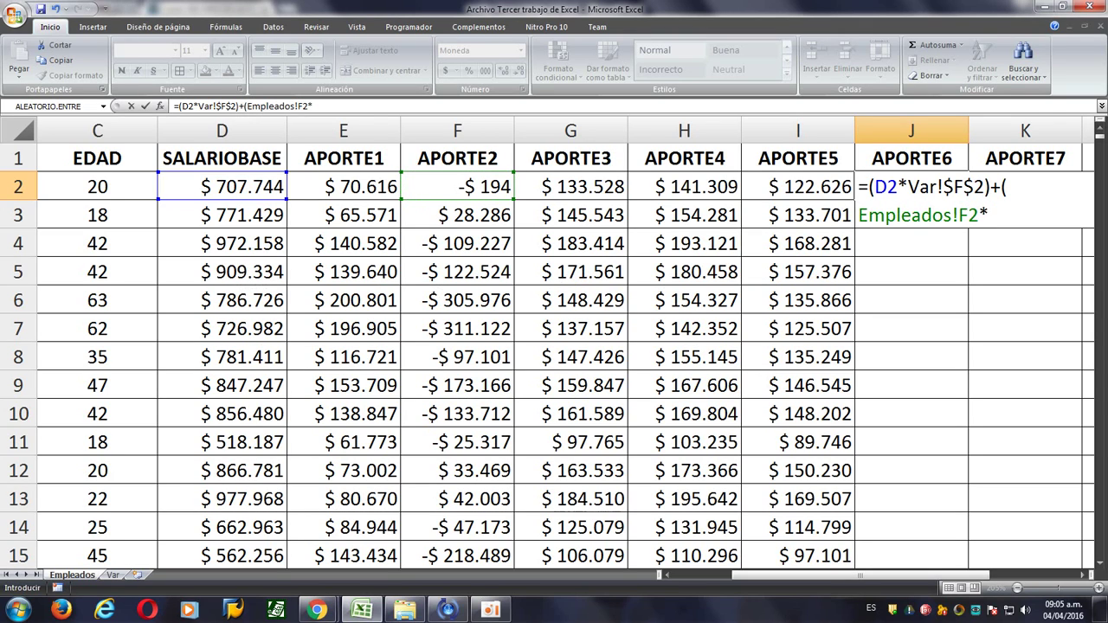
click(113, 575)
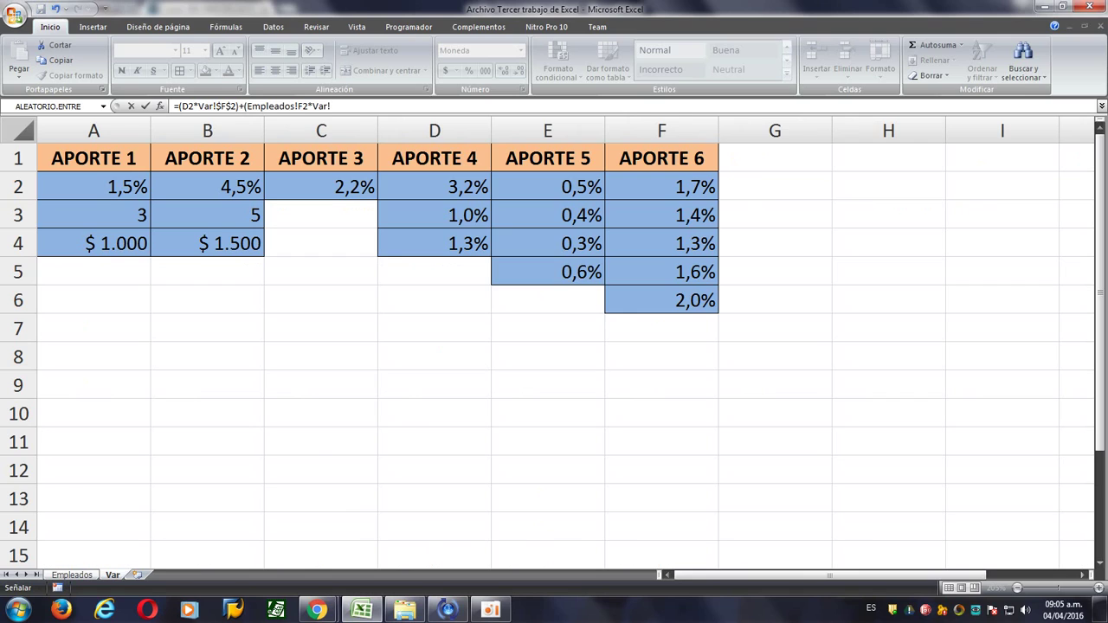
key(alt+Tab)
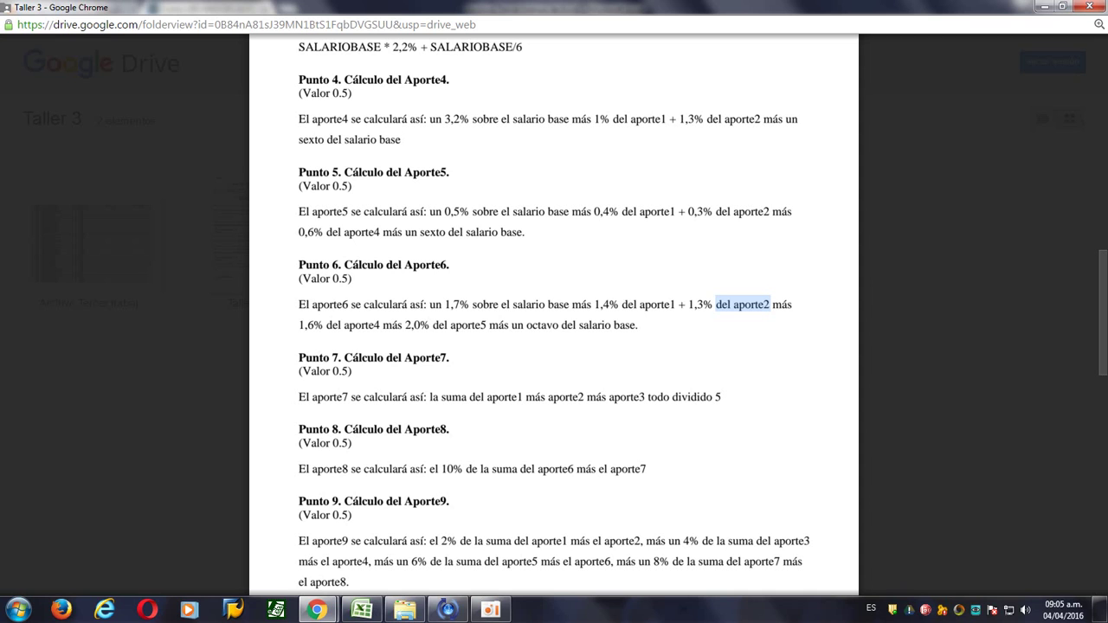
key(alt+Tab)
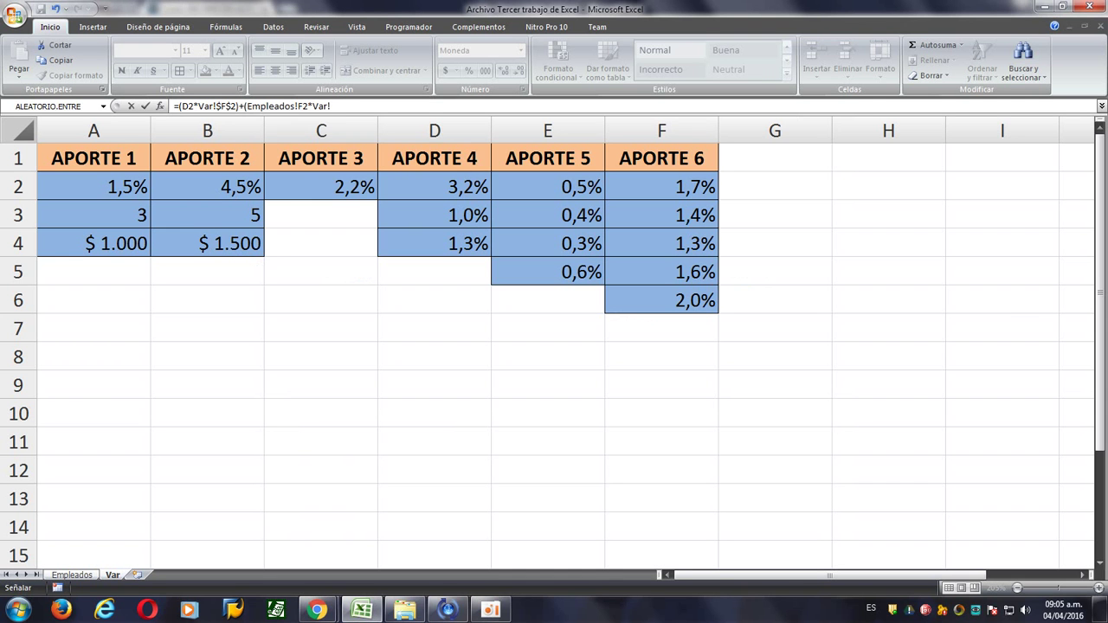
key(ctrl+Page_Up)
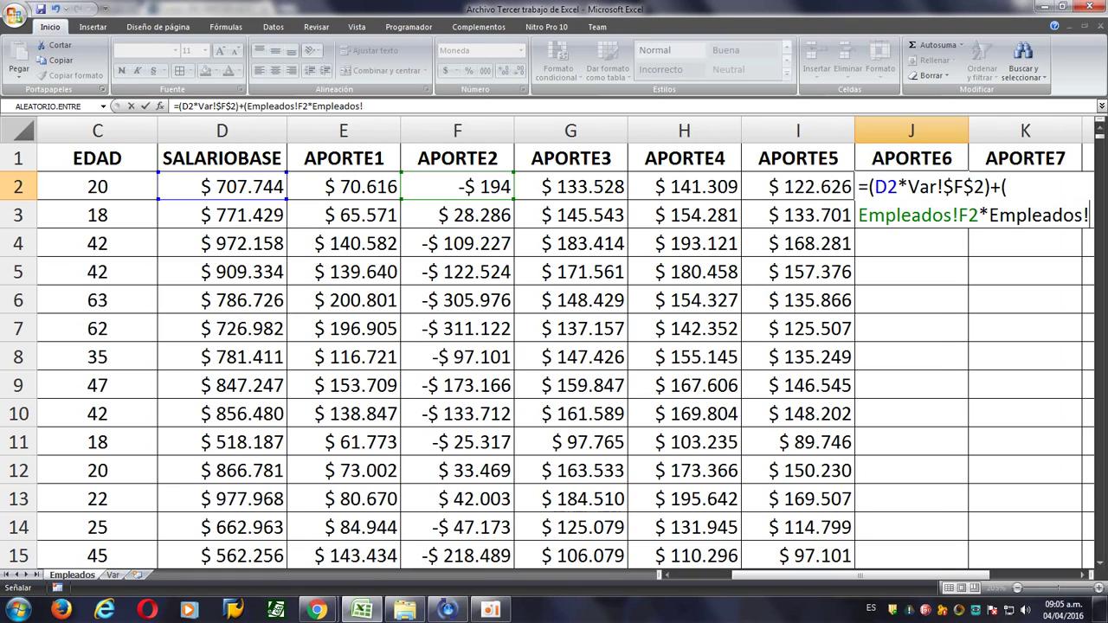
click(343, 187)
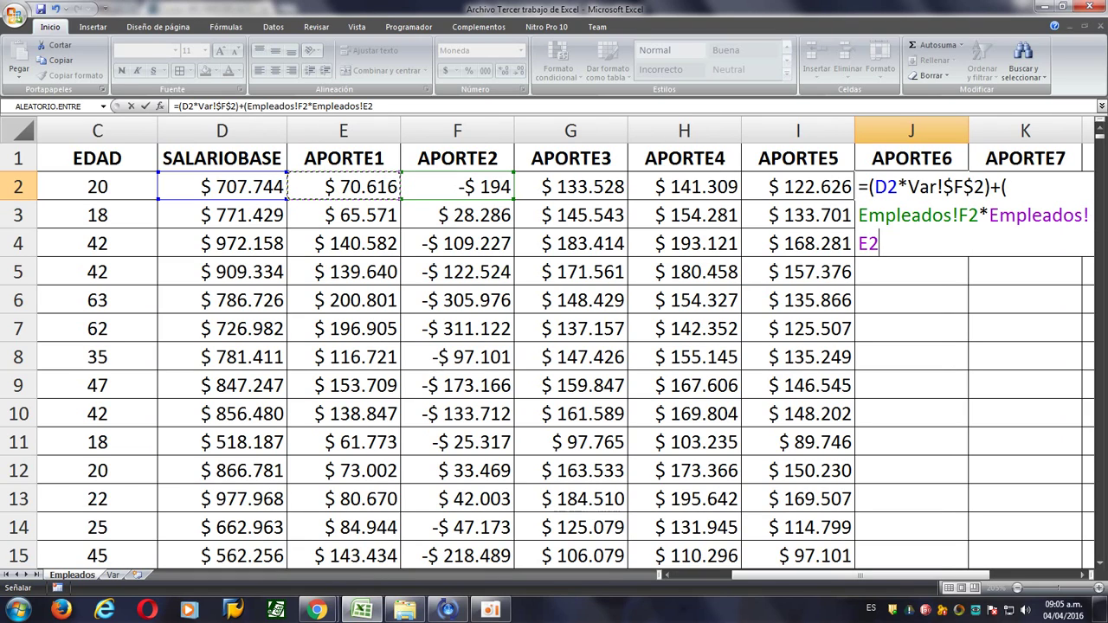
click(375, 107)
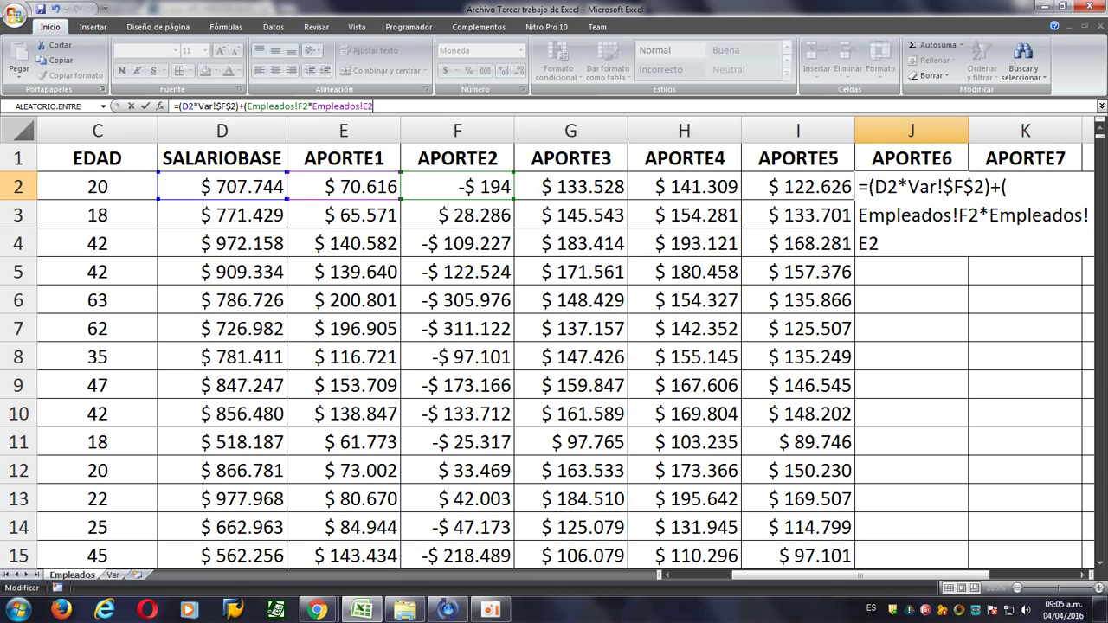
key(BackSpace)
key(BackSpace)
key(BackSpace)
key(BackSpace)
key(BackSpace)
key(BackSpace)
key(BackSpace)
key(BackSpace)
key(BackSpace)
key(BackSpace)
key(BackSpace)
key(BackSpace)
key(BackSpace)
key(BackSpace)
key(BackSpace)
key(BackSpace)
key(BackSpace)
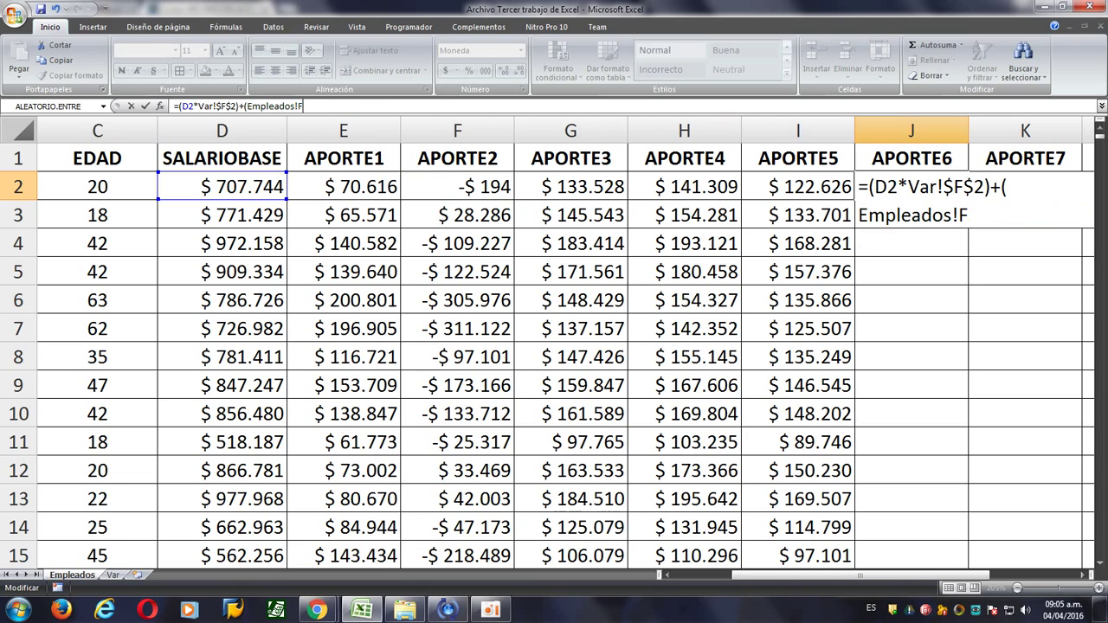
key(BackSpace)
key(BackSpace)
key(BackSpace)
key(BackSpace)
key(BackSpace)
key(BackSpace)
key(BackSpace)
key(BackSpace)
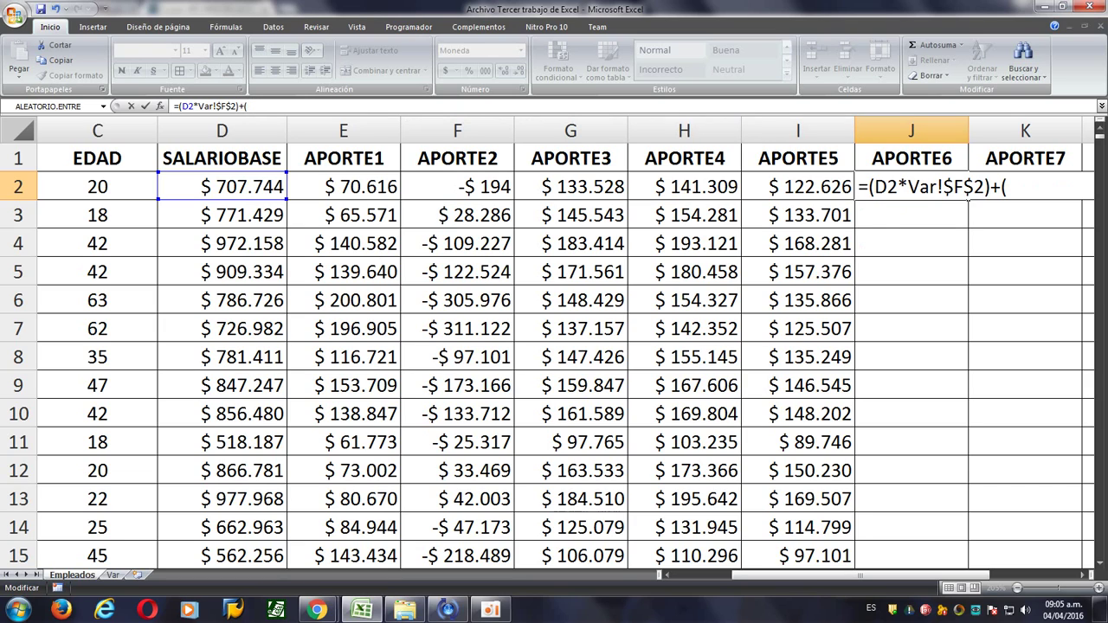
Add the APORTE1 term (Empleados!E2*Var!$F$3) to the formula, open another added term, and check Punto 6 in the PDF for its contents.
click(346, 186)
text(*)
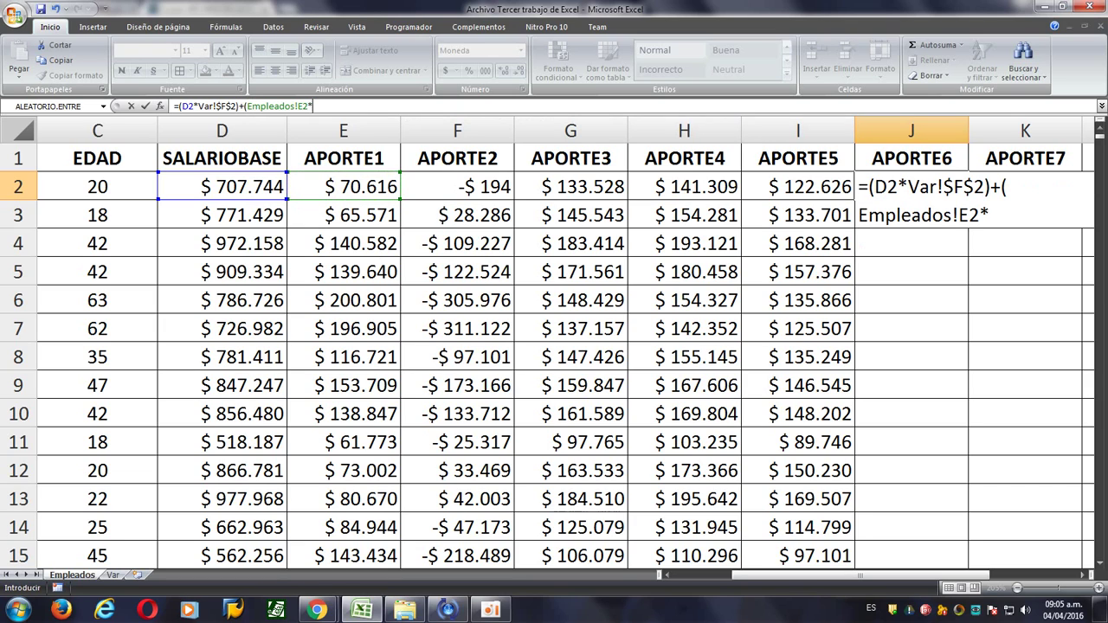
click(112, 575)
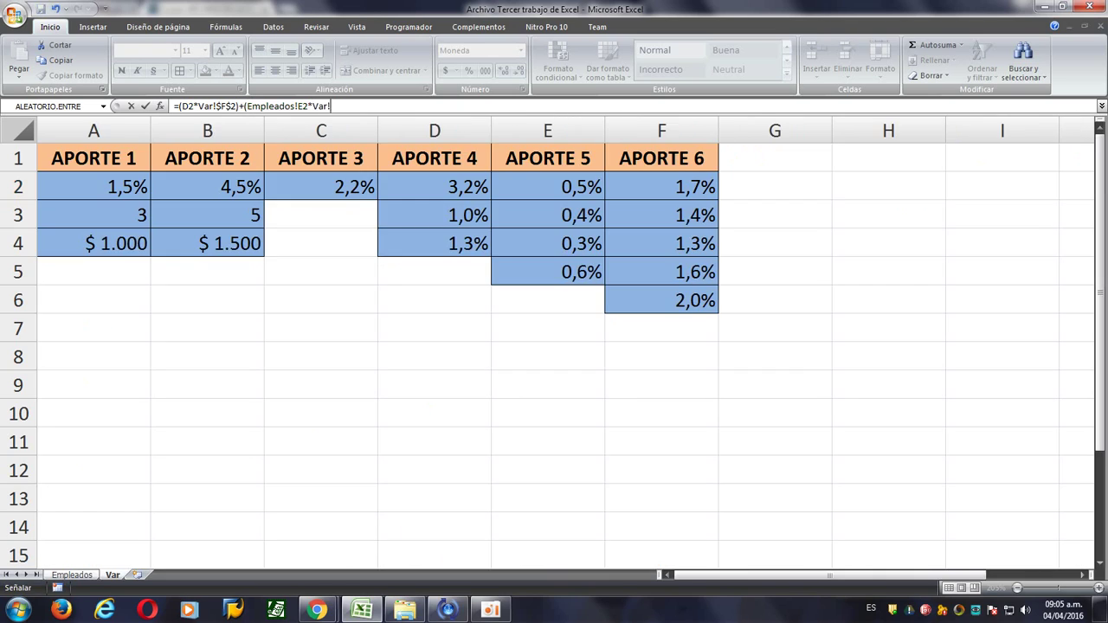
click(661, 215)
key(F4)
text()+()
key(alt+Tab)
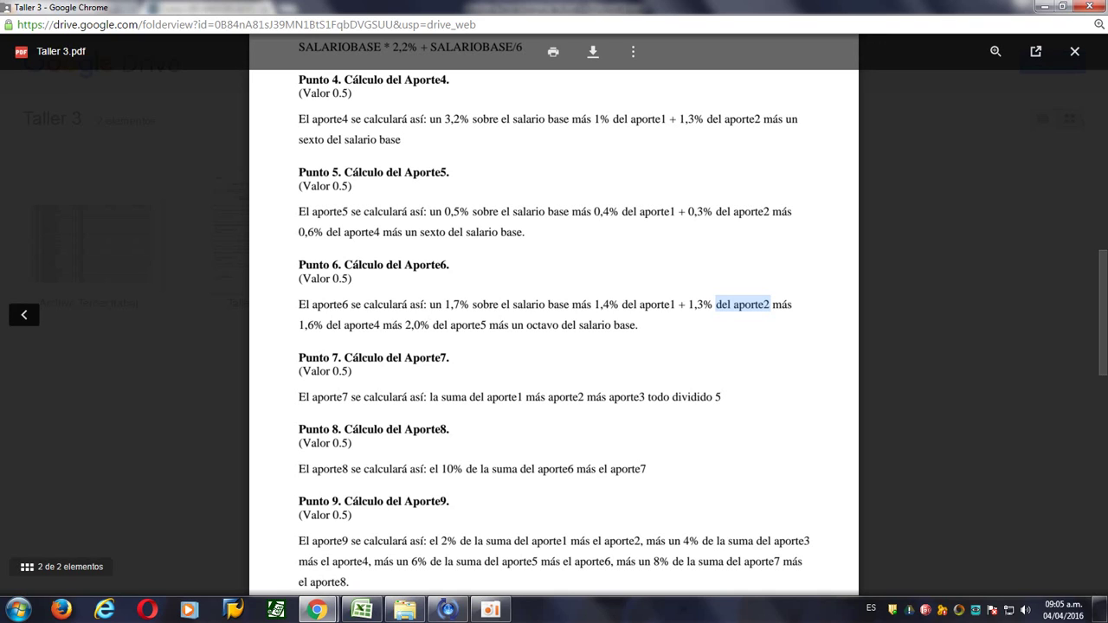
key(alt+Tab)
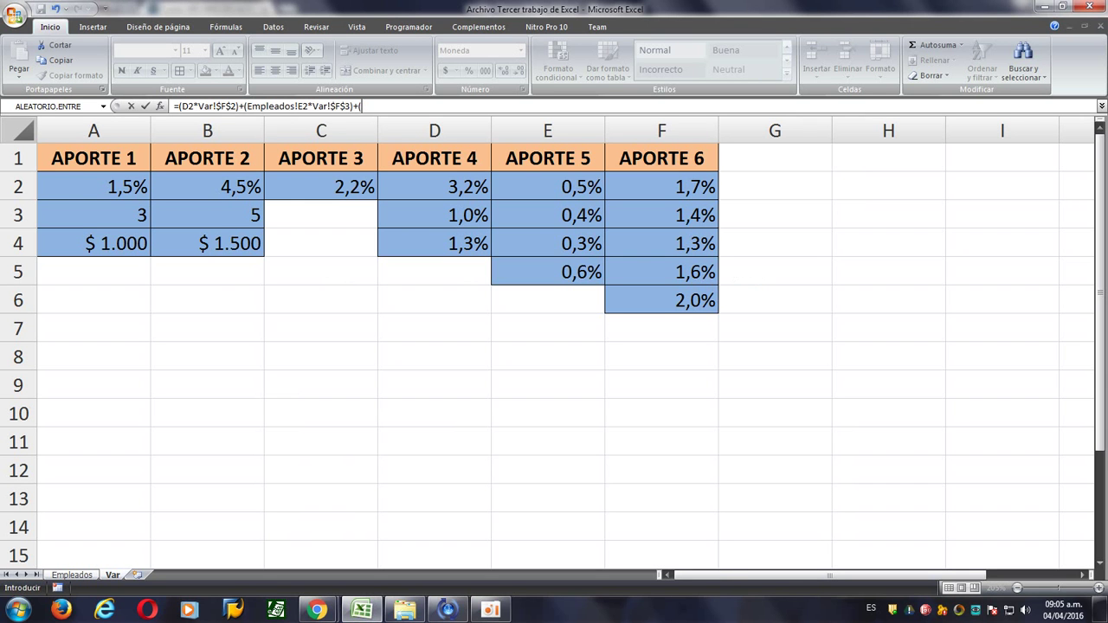
key(ctrl+Page_Up)
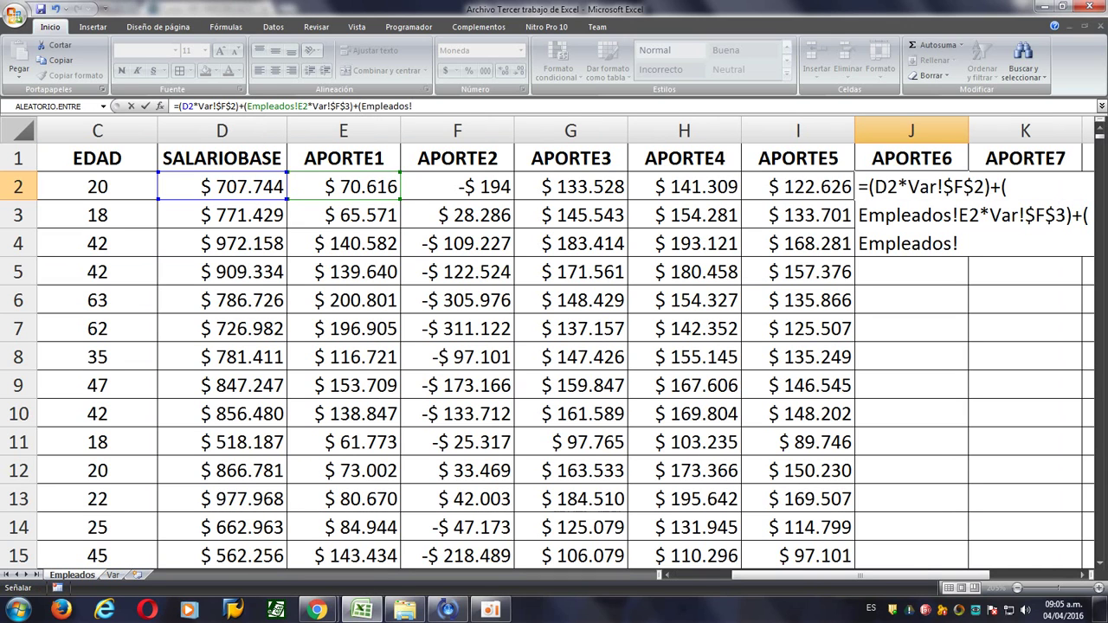
click(684, 187)
text(*)
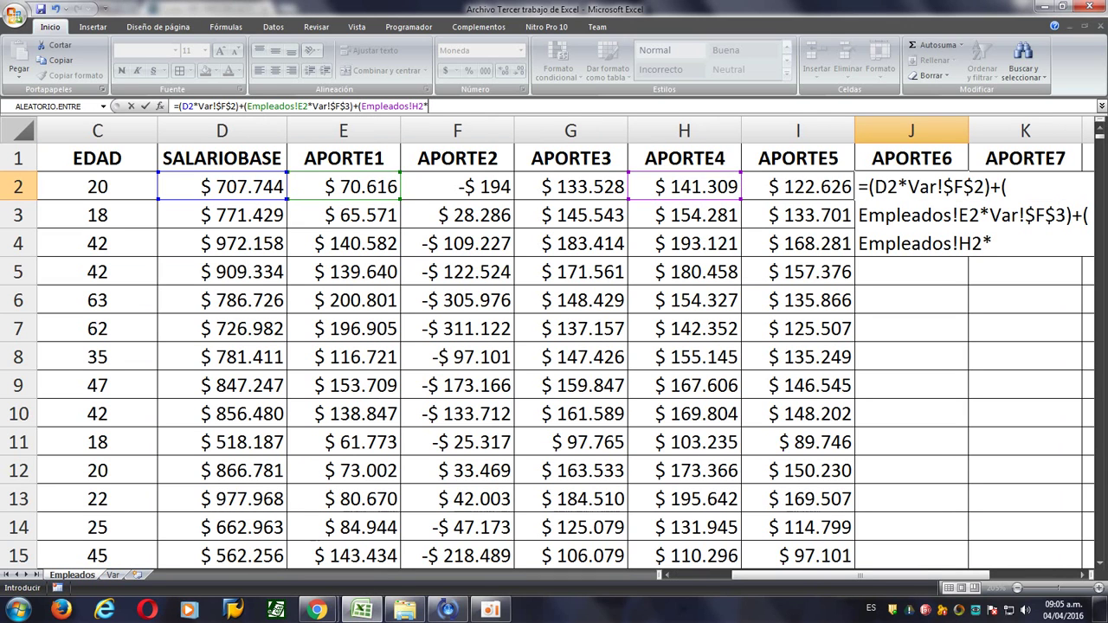
key(ctrl+Page_Down)
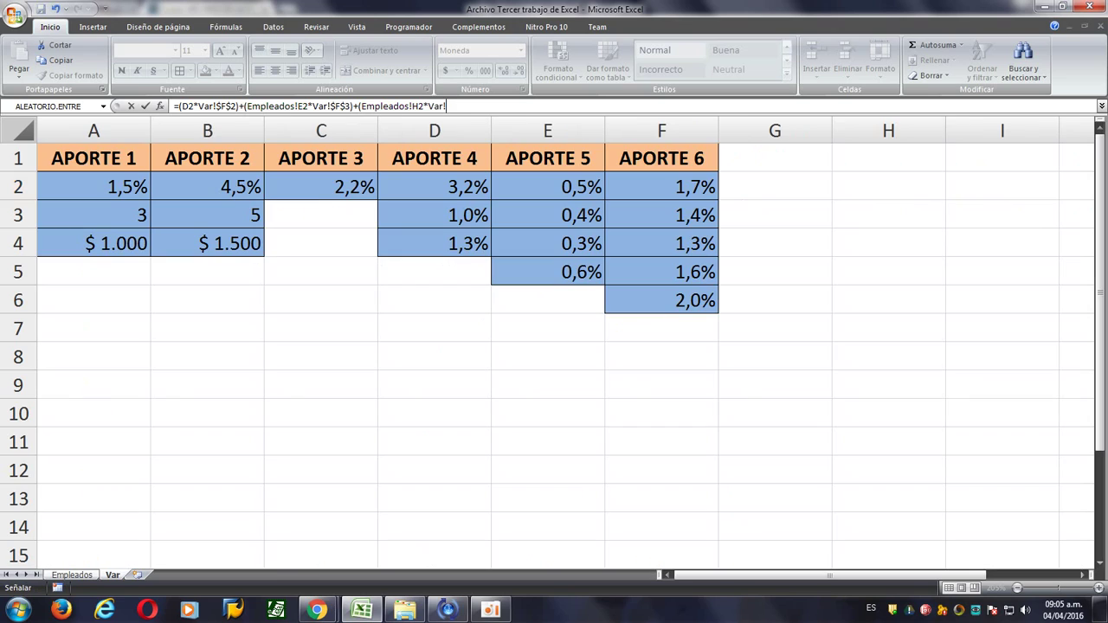
key(alt+Tab)
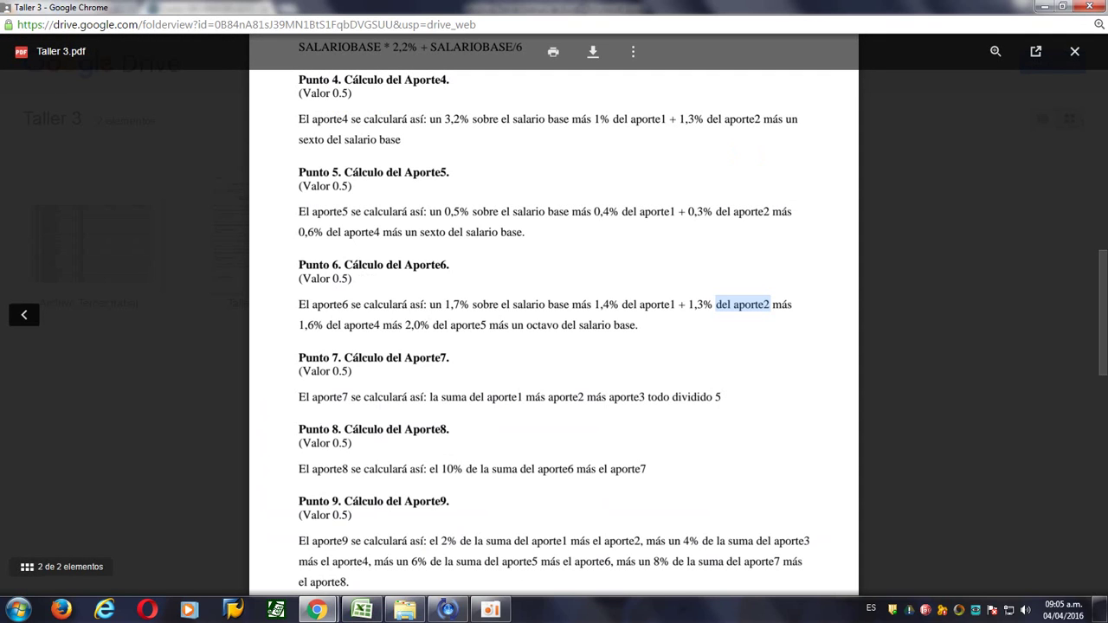
key(alt+Tab)
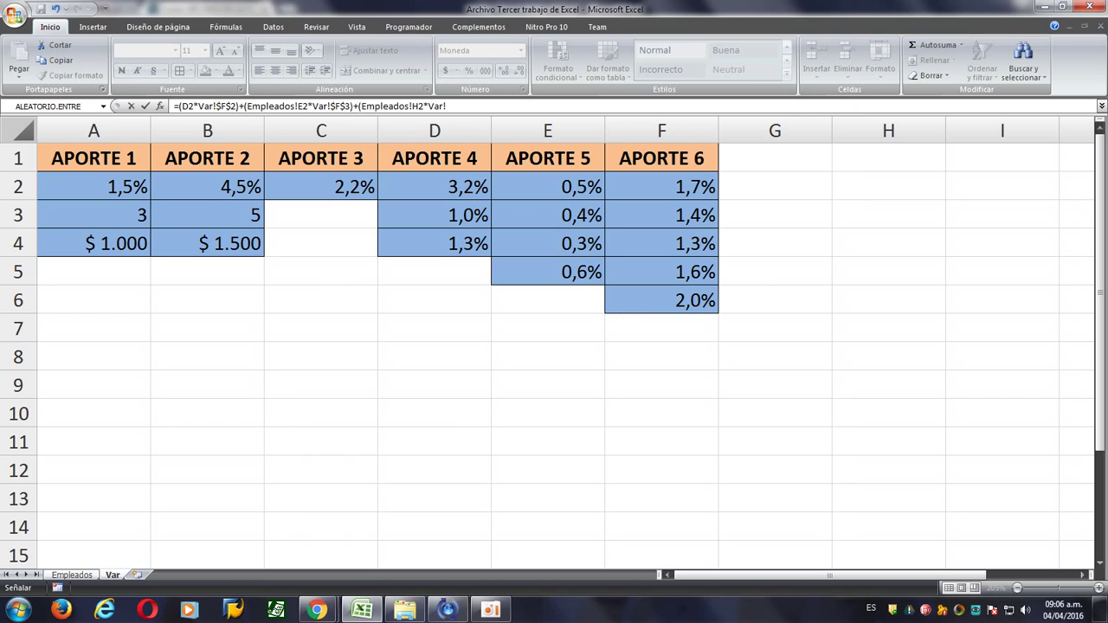
key(BackSpace)
key(BackSpace)
key(BackSpace)
key(BackSpace)
key(BackSpace)
key(BackSpace)
key(BackSpace)
key(BackSpace)
key(BackSpace)
key(BackSpace)
key(BackSpace)
key(BackSpace)
key(BackSpace)
key(BackSpace)
key(BackSpace)
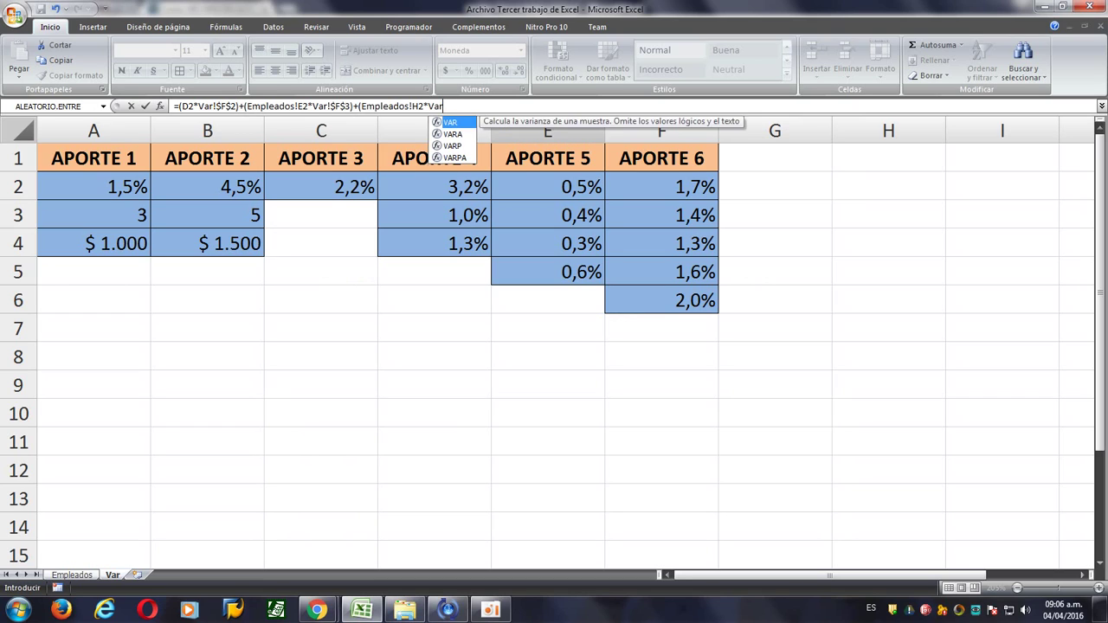
key(BackSpace)
key(BackSpace)
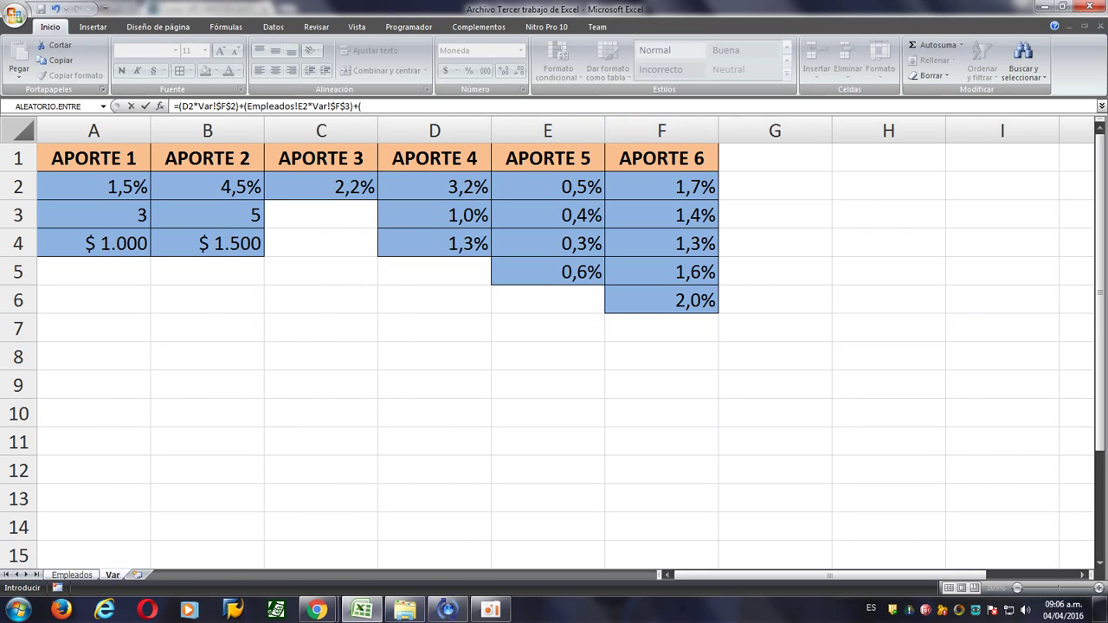
Add the APORTE2 term (Empleados!F2*Var!$F$4) to the formula, checking its rate in Punto 6 of the PDF, and open another added term.
click(72, 574)
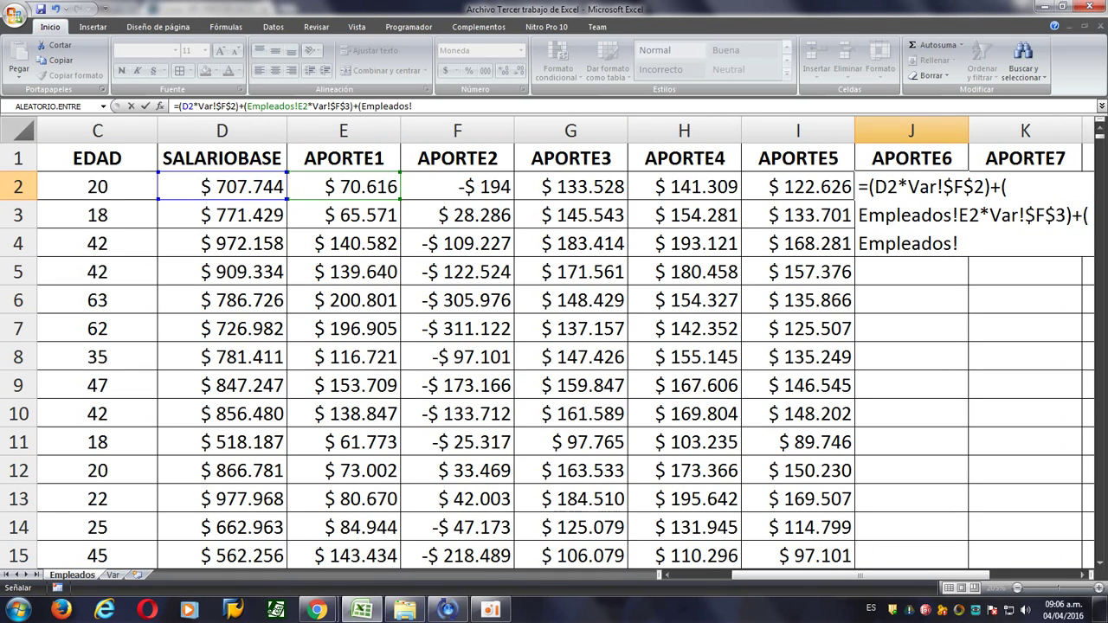
click(457, 187)
text(*)
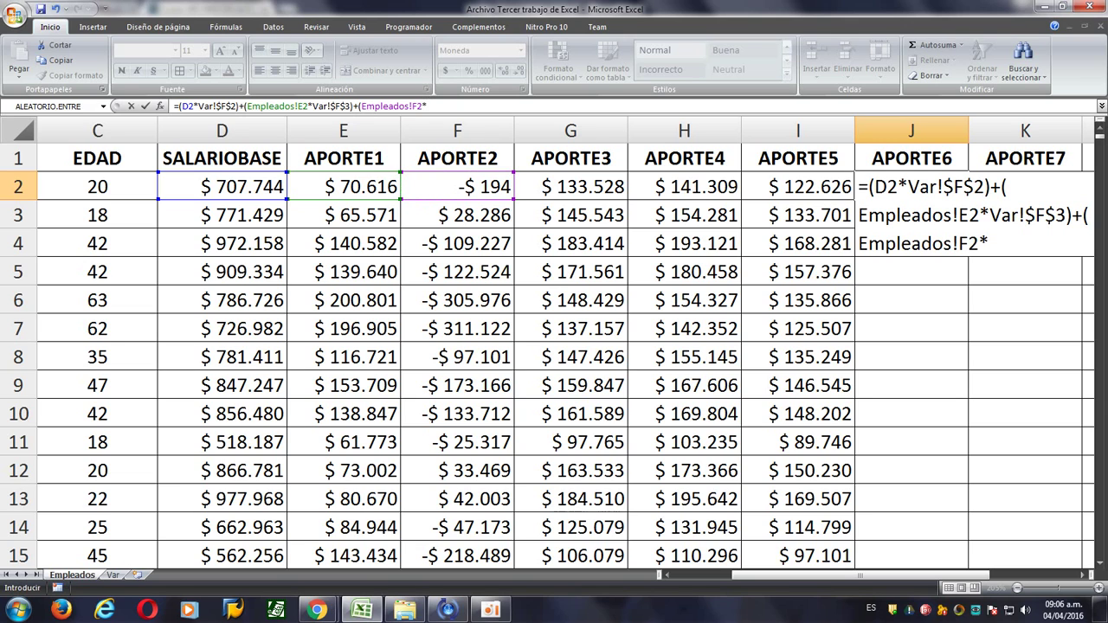
key(alt+Tab)
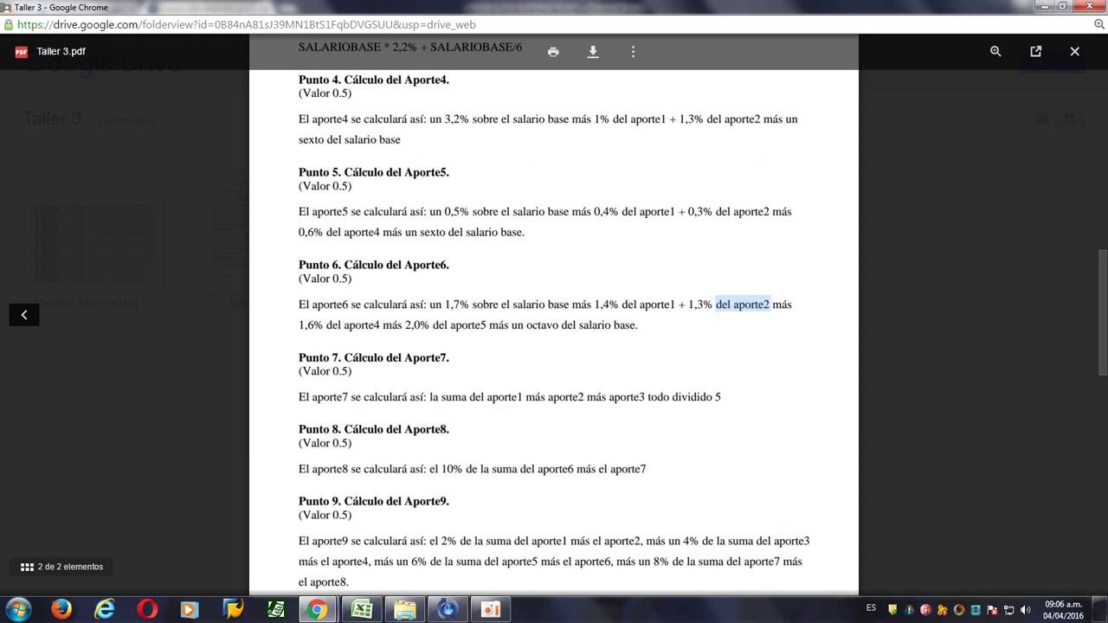
drag(690, 305, 713, 305)
key(alt+Tab)
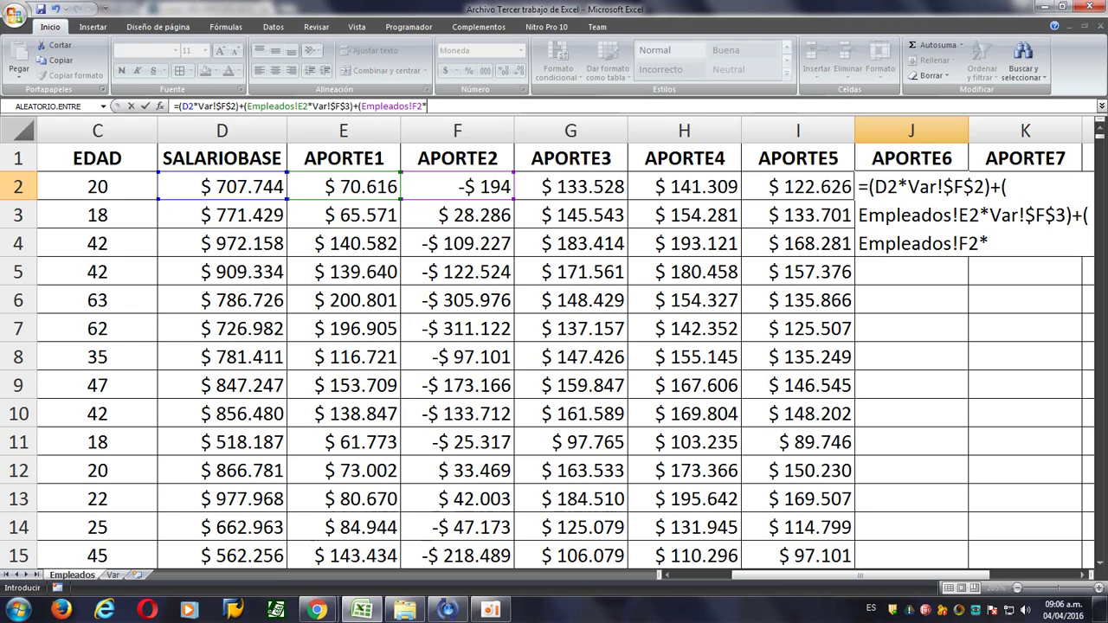
click(113, 575)
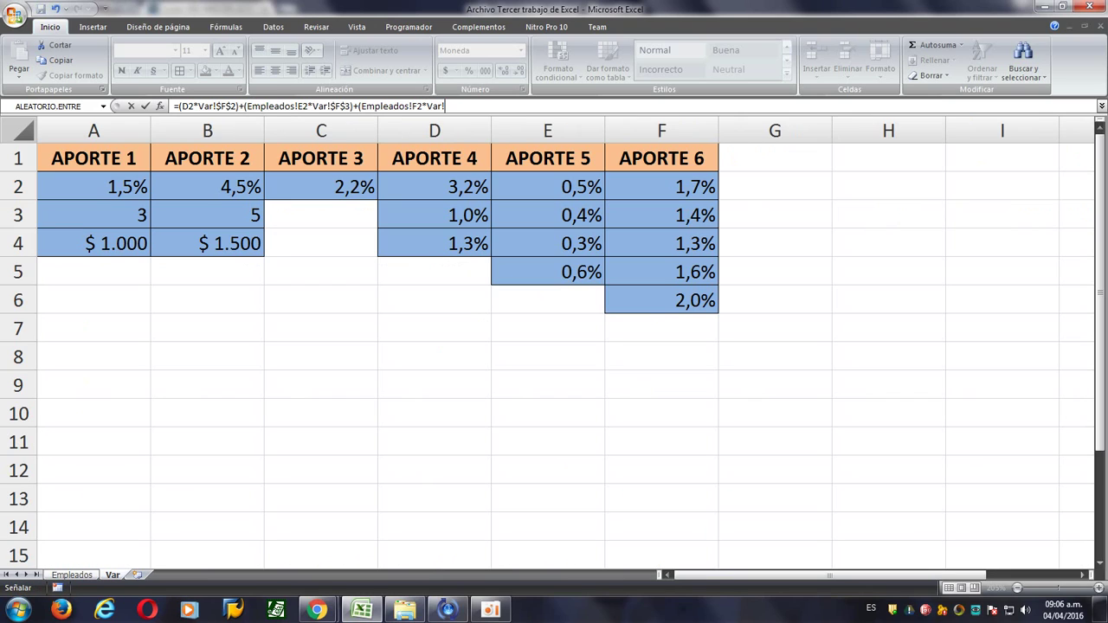
click(662, 244)
key(F4)
text()+()
Check the next Aporte6 component in the PDF, add the APORTE4 term (Empleados!H2*Var!$F$5), and open another added term.
mouse_move(317, 610)
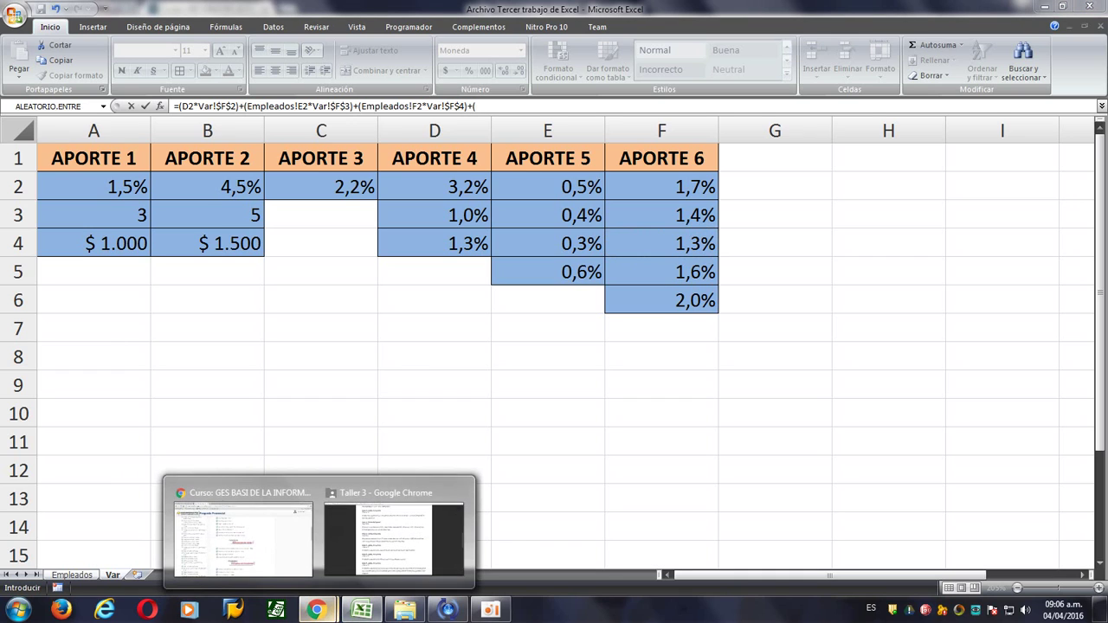
click(394, 533)
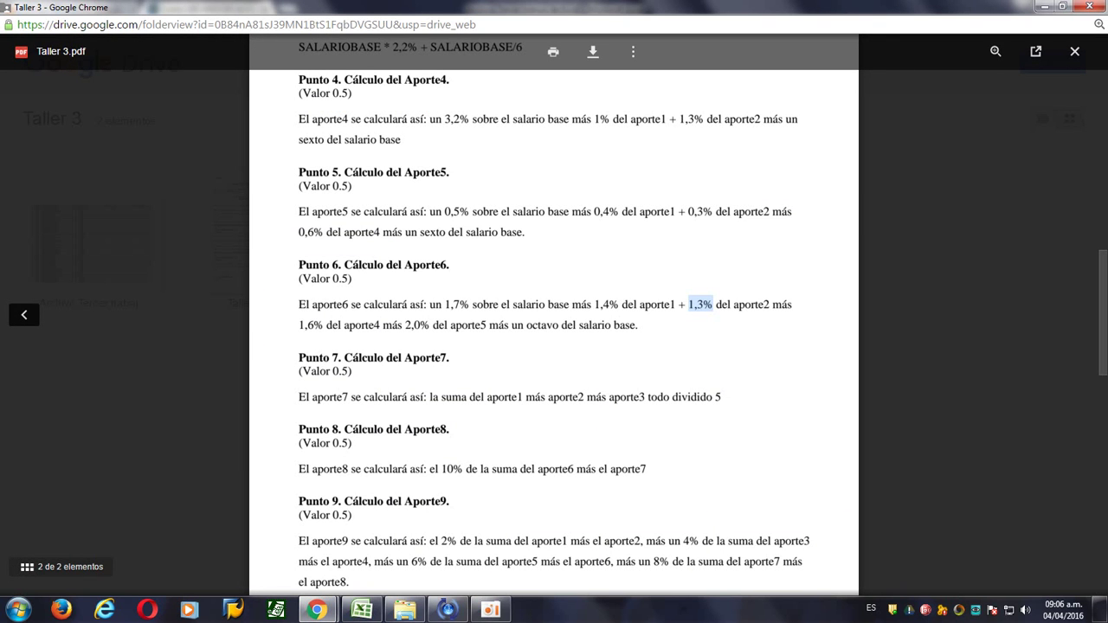
key(alt+Tab)
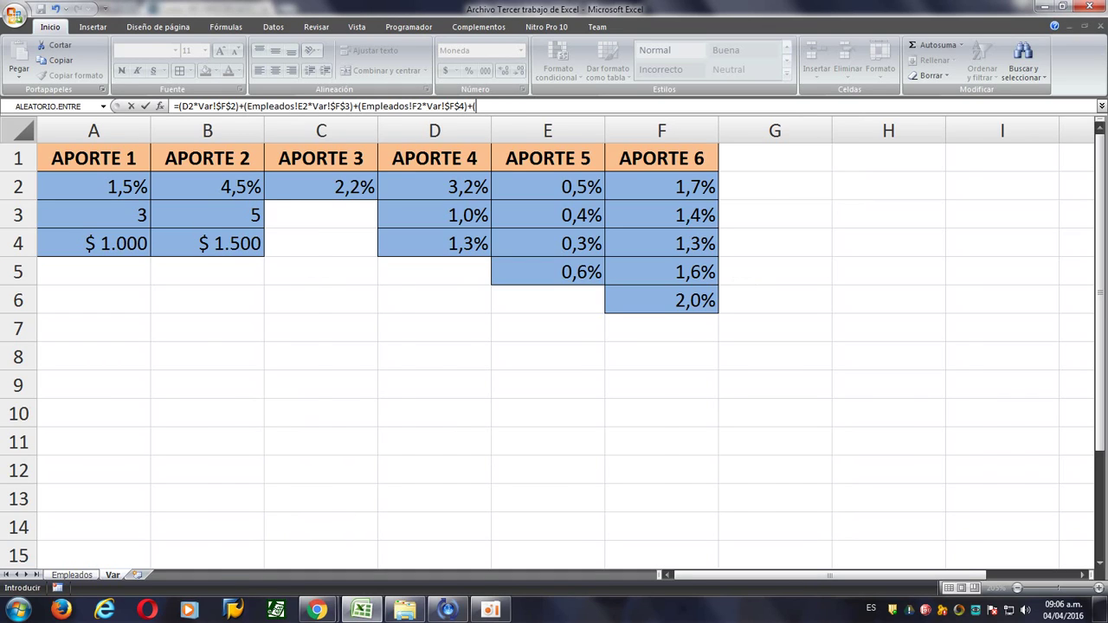
click(71, 575)
click(685, 186)
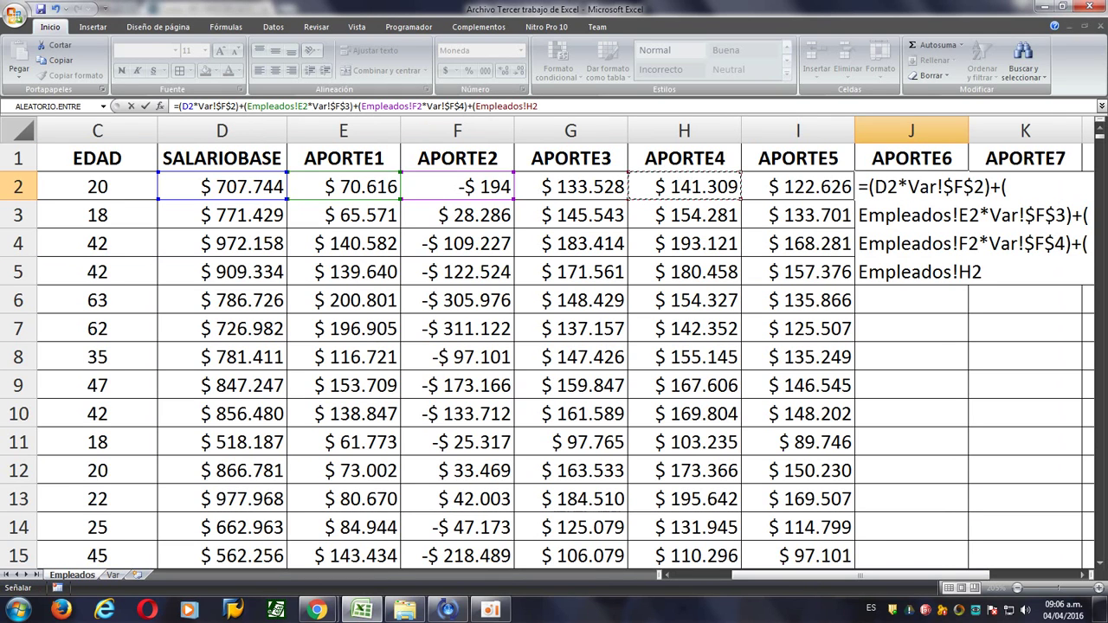
text(*)
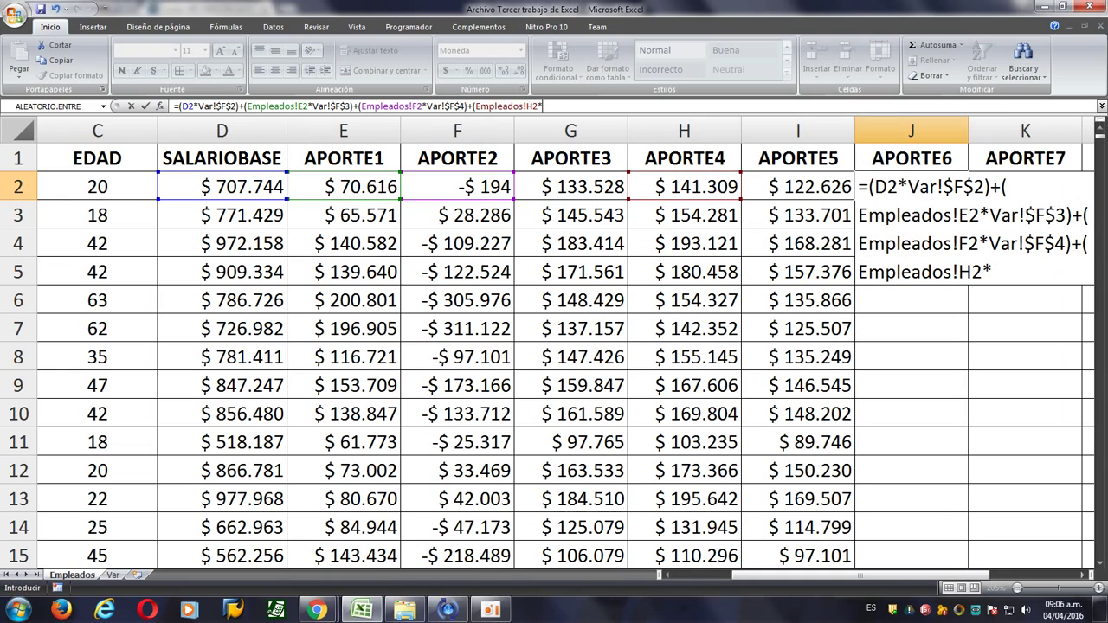
key(ctrl+Page_Down)
click(662, 271)
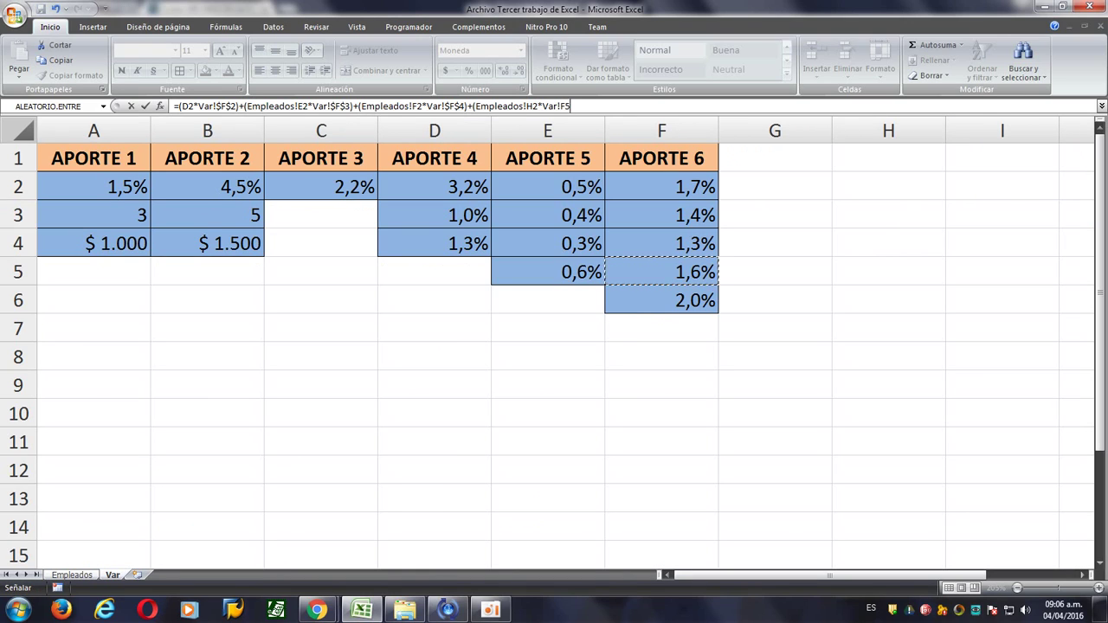
key(F4)
text()+()
Check the next Aporte6 component in the PDF and add the APORTE5 term (Empleados!I2*Var!$F$6) followed by a plus sign.
key(alt+Tab)
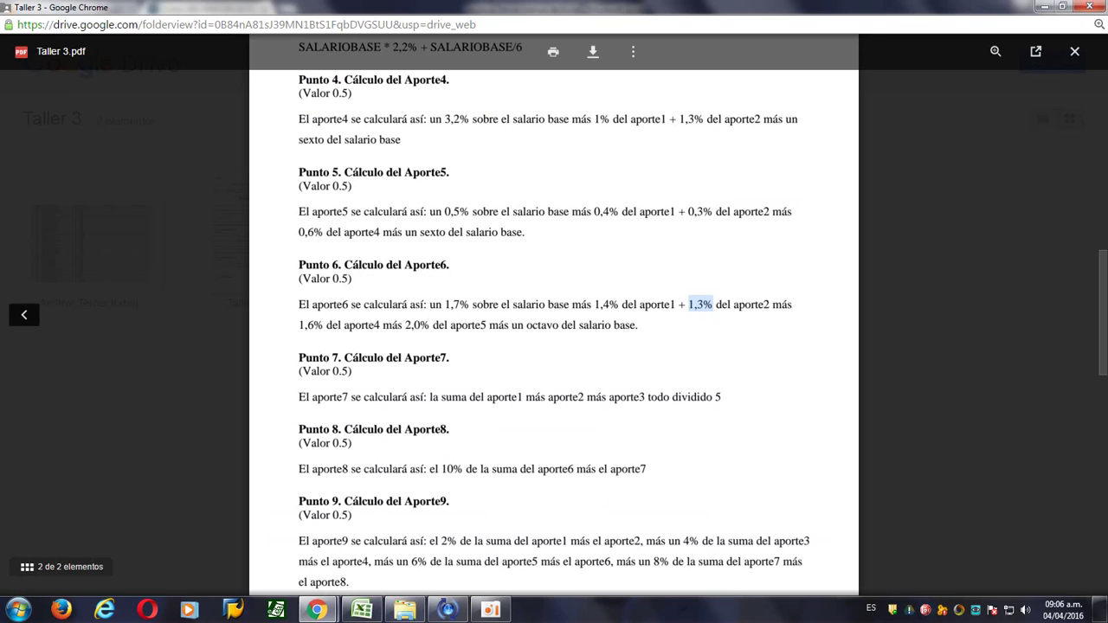
key(alt+Tab)
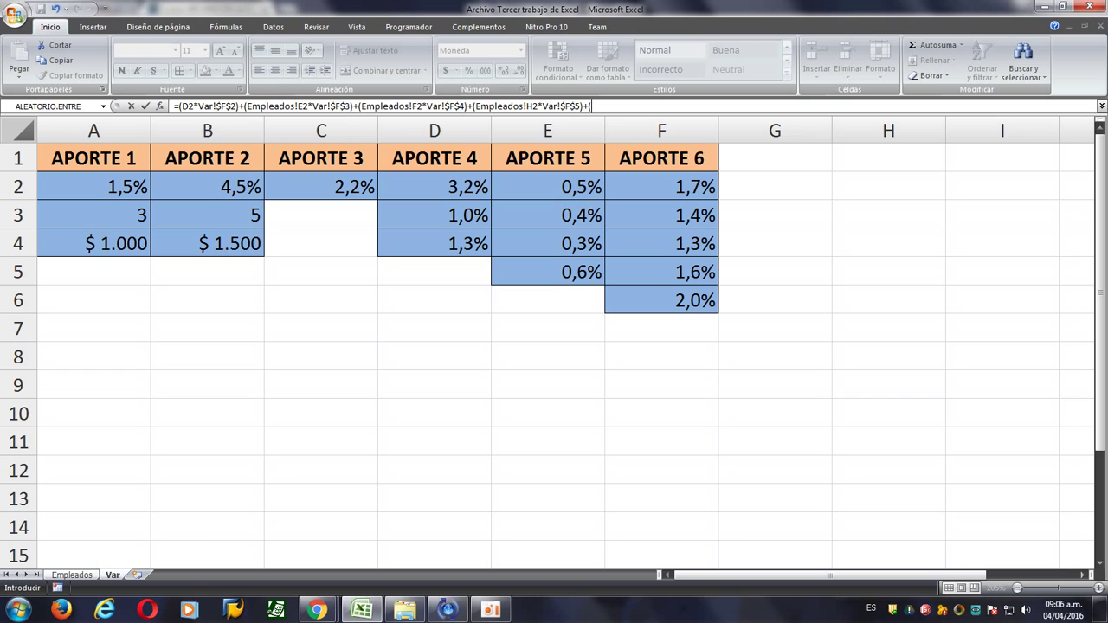
key(ctrl+Page_Up)
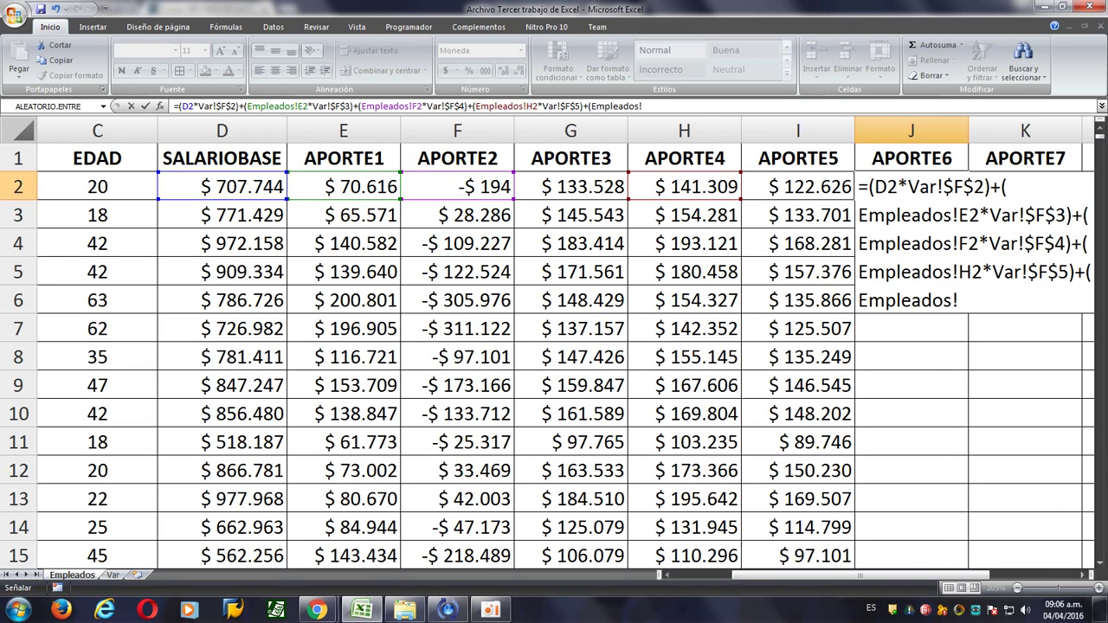
key(Left)
text(*)
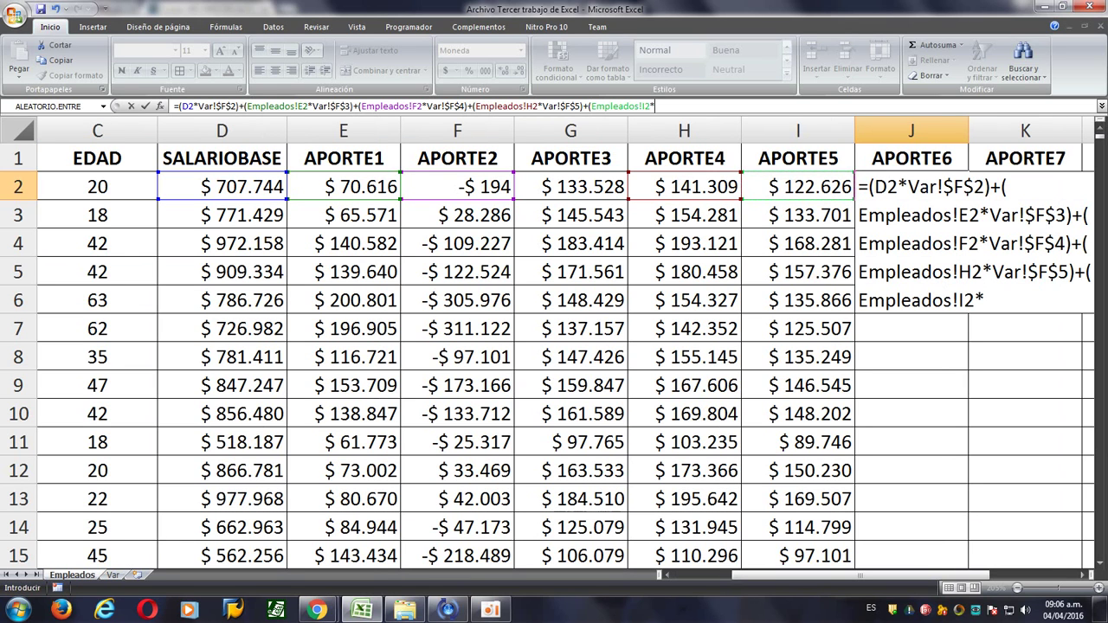
click(113, 575)
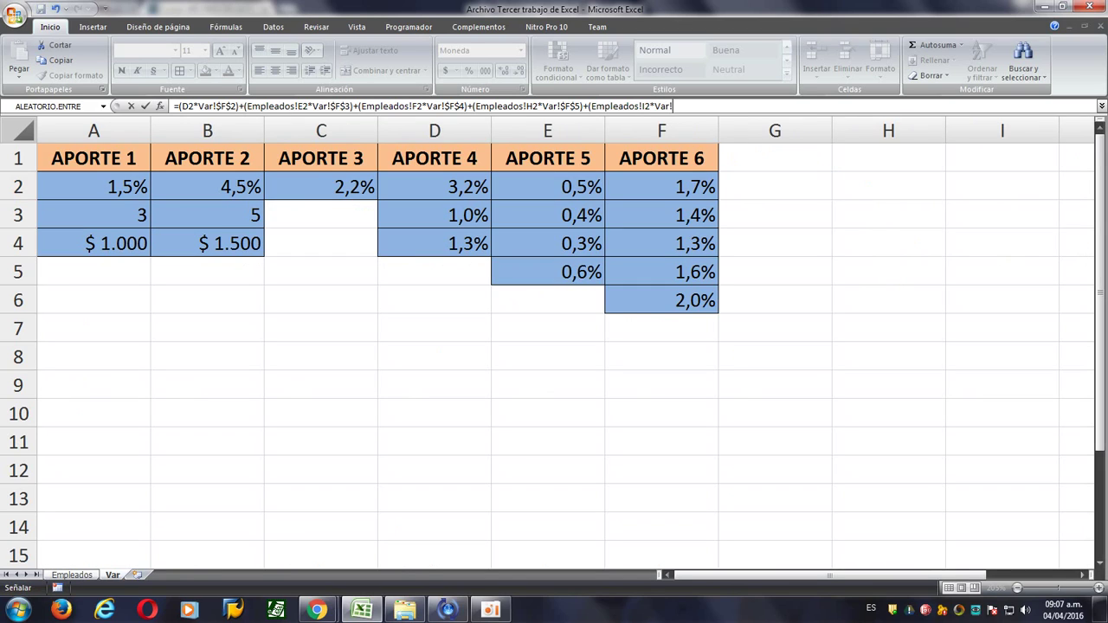
click(661, 299)
key(F4)
text()+)
Check the last Aporte6 component in the PDF, complete the J2 formula with Empleados!D2/8, and fill it down the APORTE6 column.
key(alt+Tab)
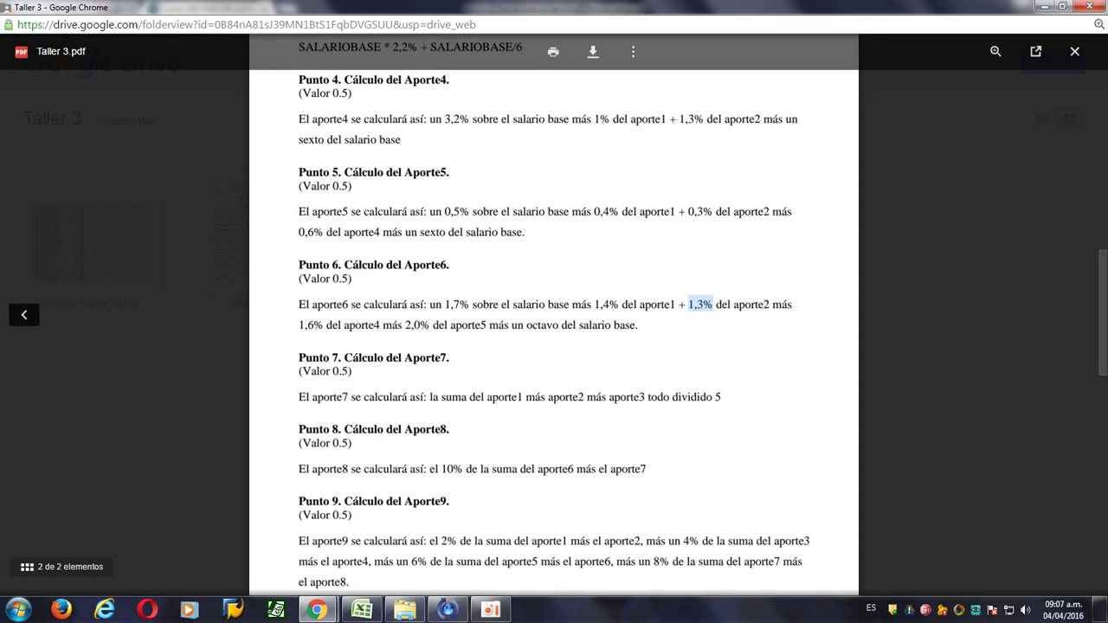
key(alt+Tab)
key(ctrl+Page_Up)
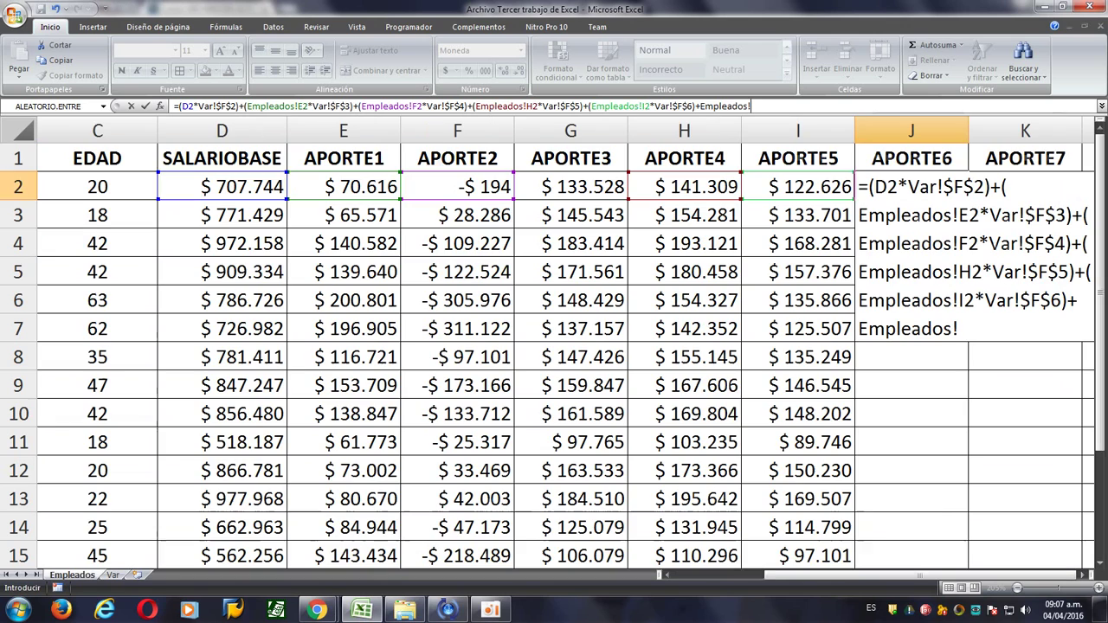
click(223, 186)
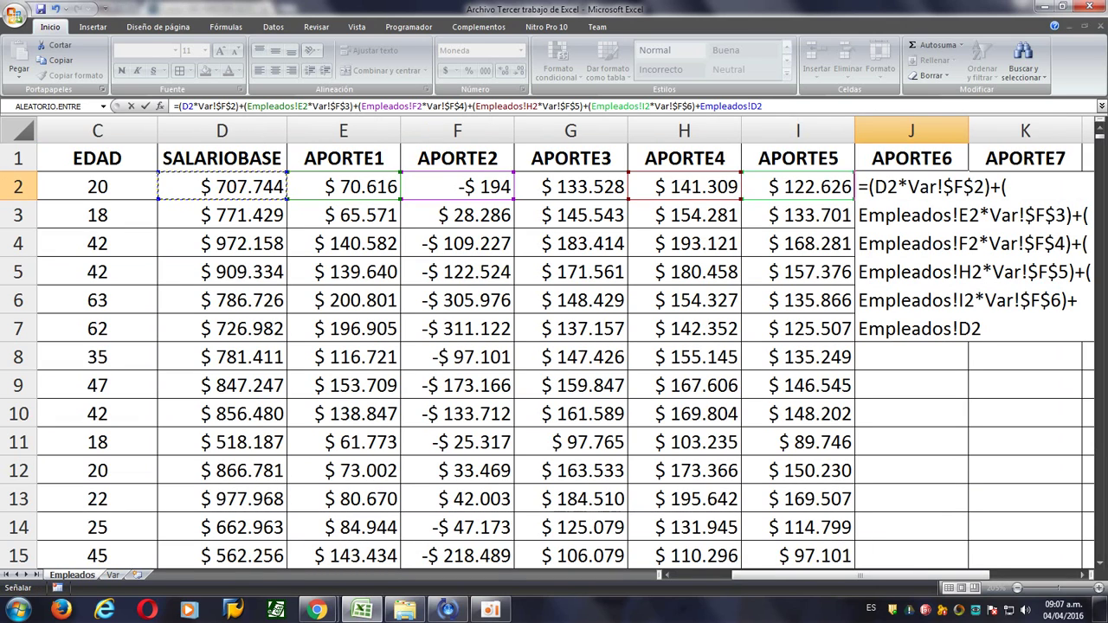
text(/8)
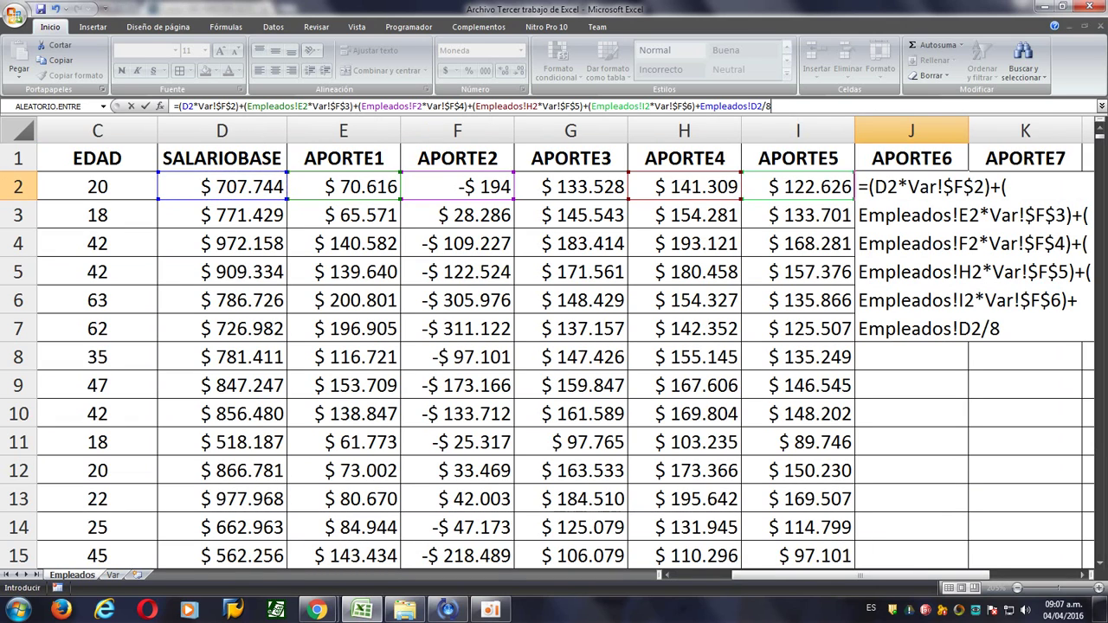
key(Return)
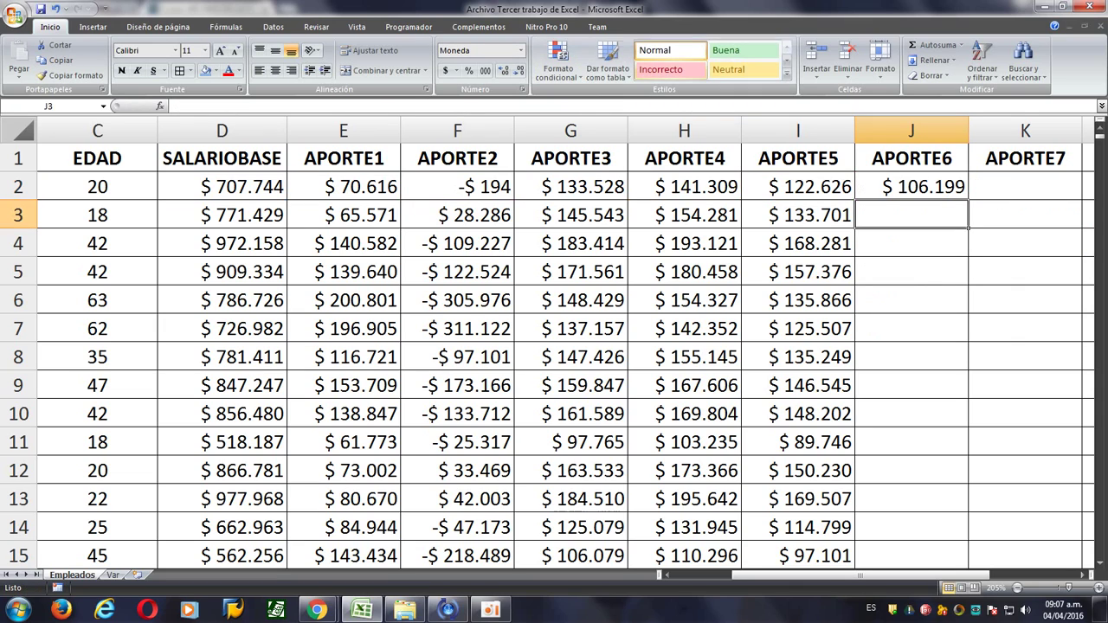
key(Up)
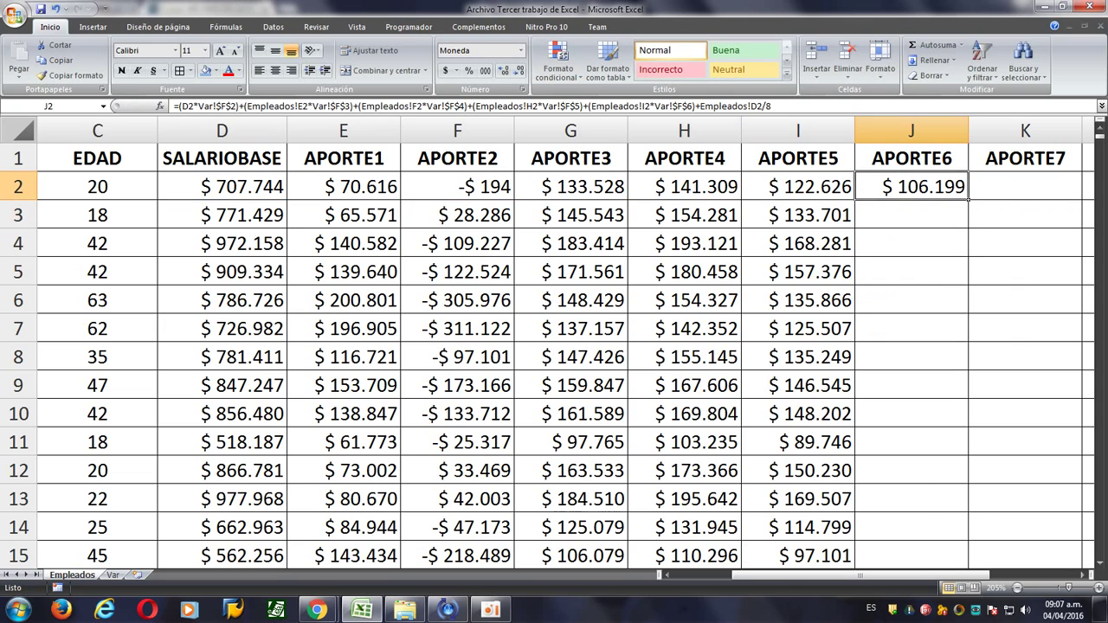
double_click(968, 200)
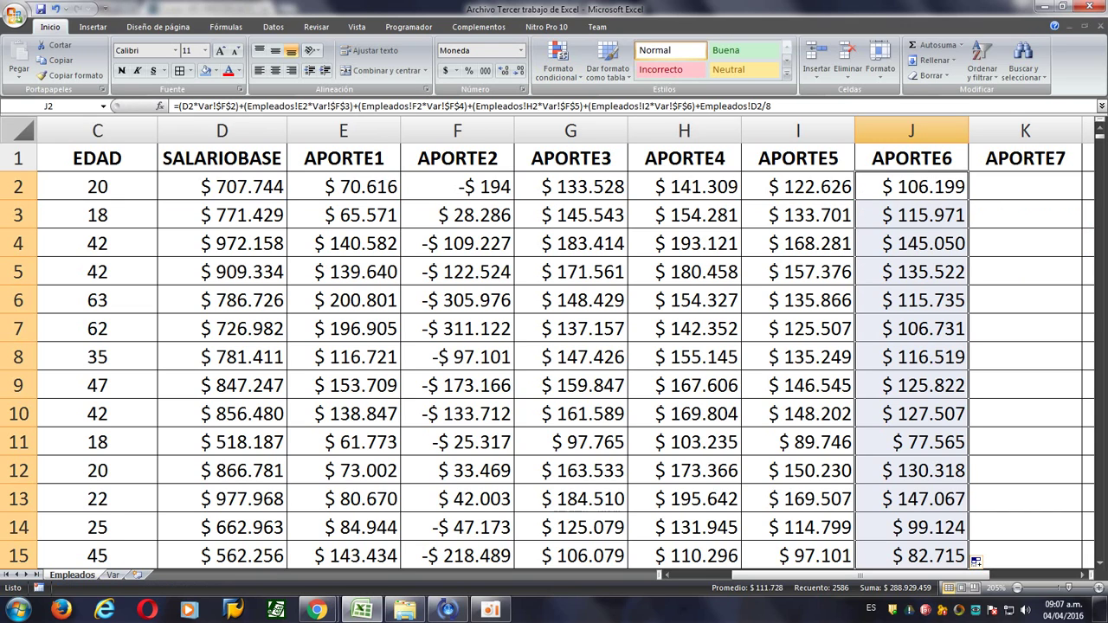
Check the Aporte7 rule in Punto 7 of the PDF and start the APORTE7 formula in K2 with an opening parenthesis.
key(Right)
key(Right)
key(Right)
key(Right)
key(Right)
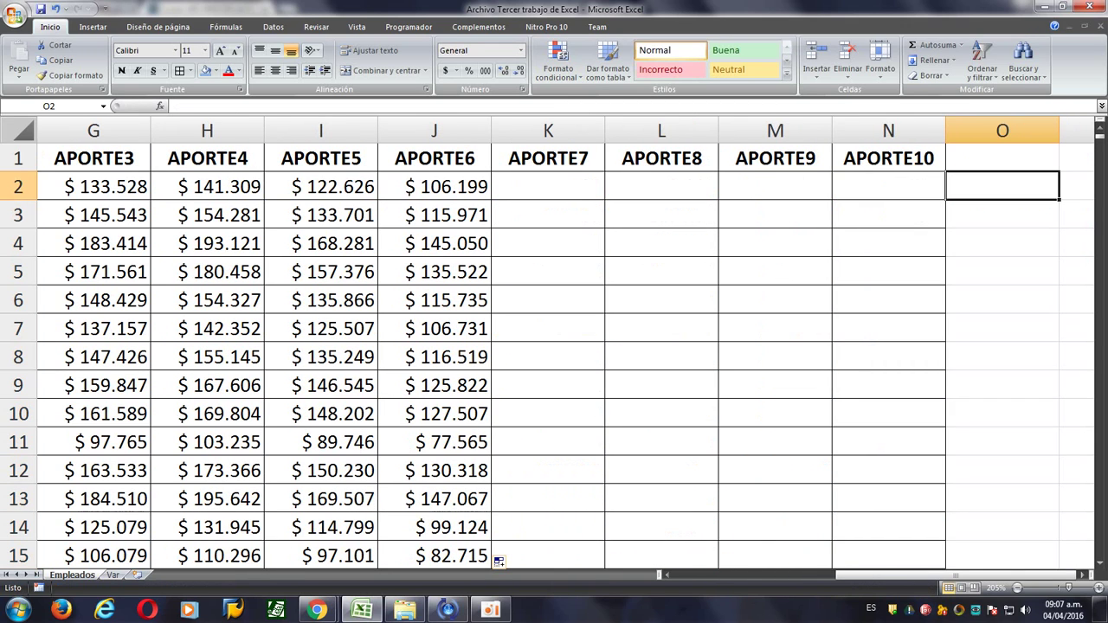
key(Left)
key(Left)
key(Left)
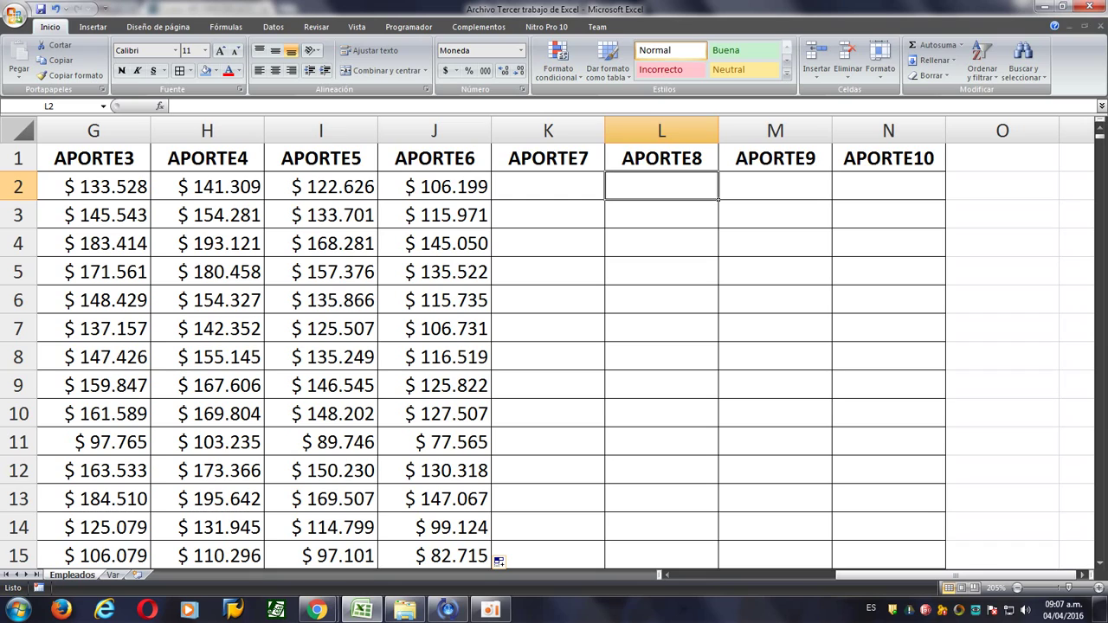
key(Left)
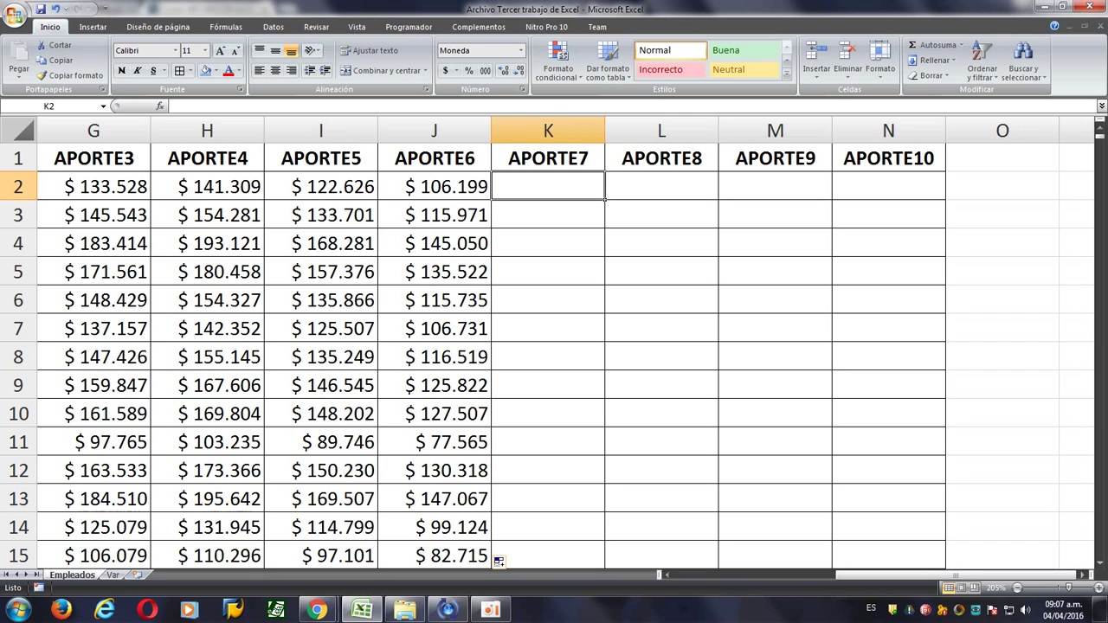
mouse_move(404, 610)
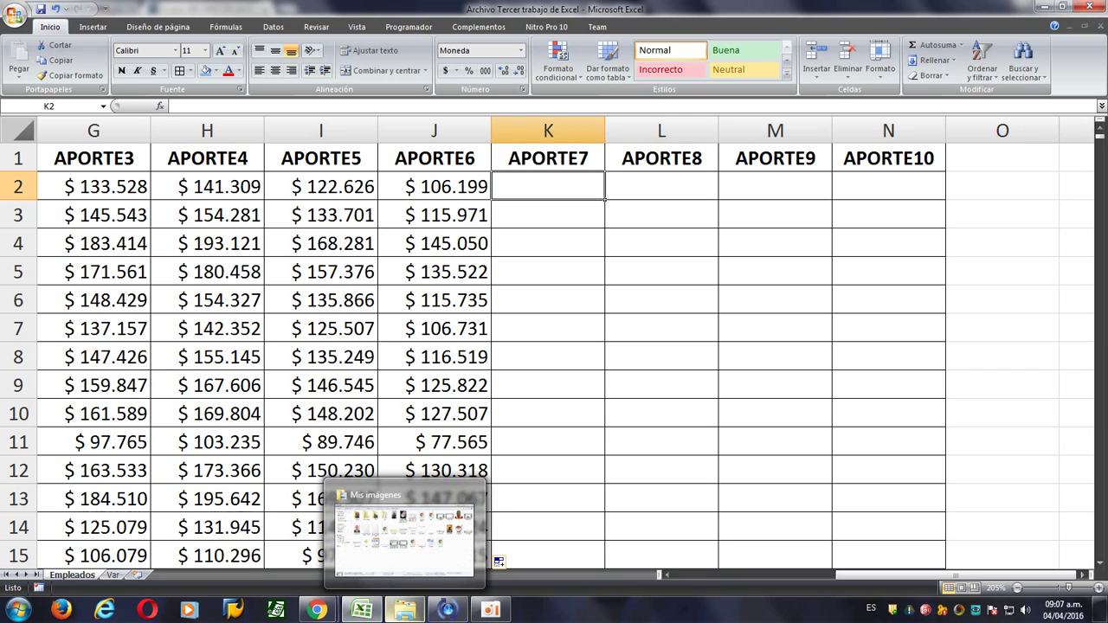
mouse_move(362, 610)
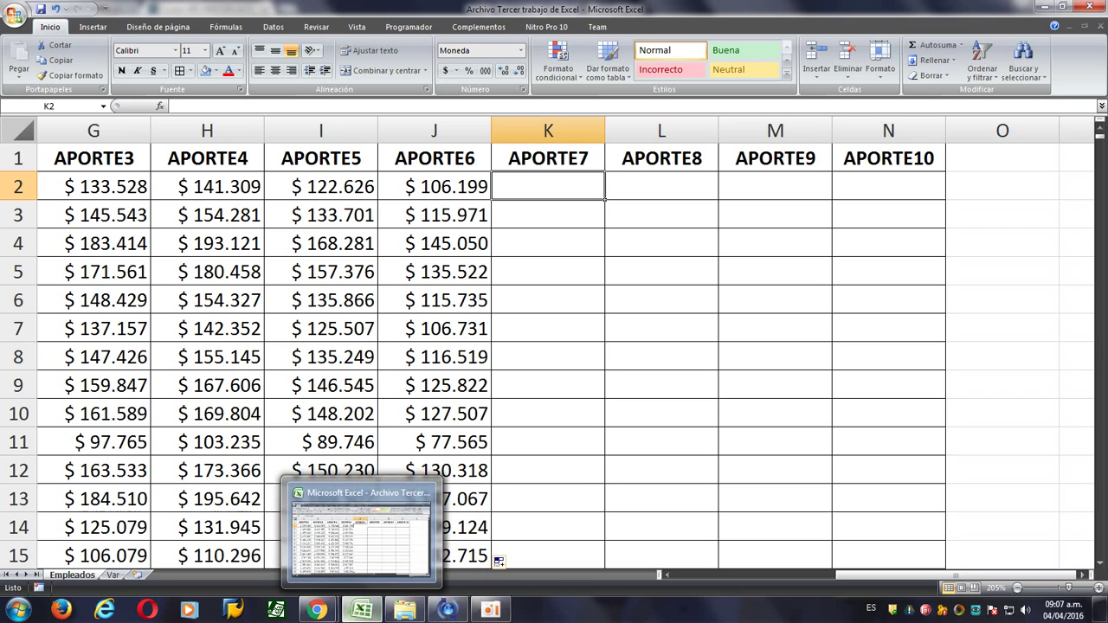
mouse_move(318, 610)
click(395, 536)
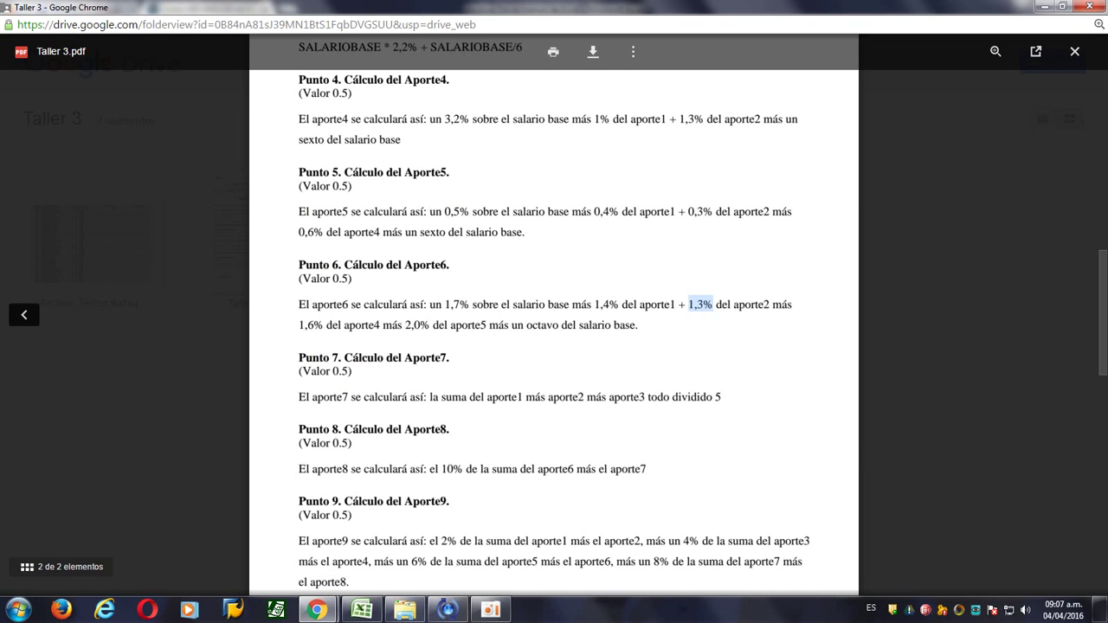
key(alt+Tab)
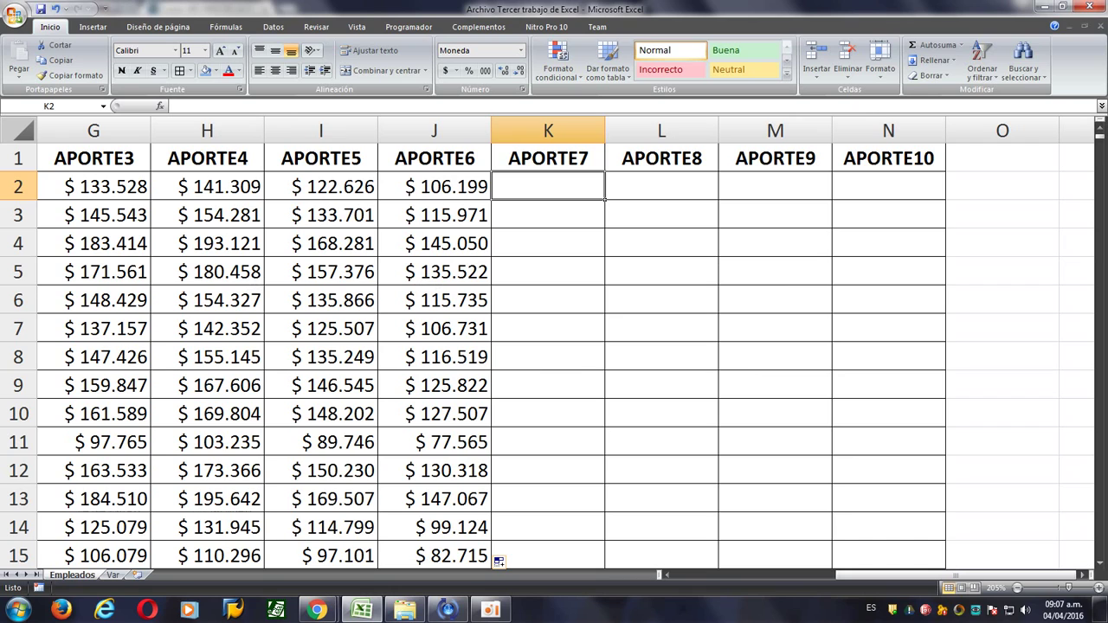
text(=()
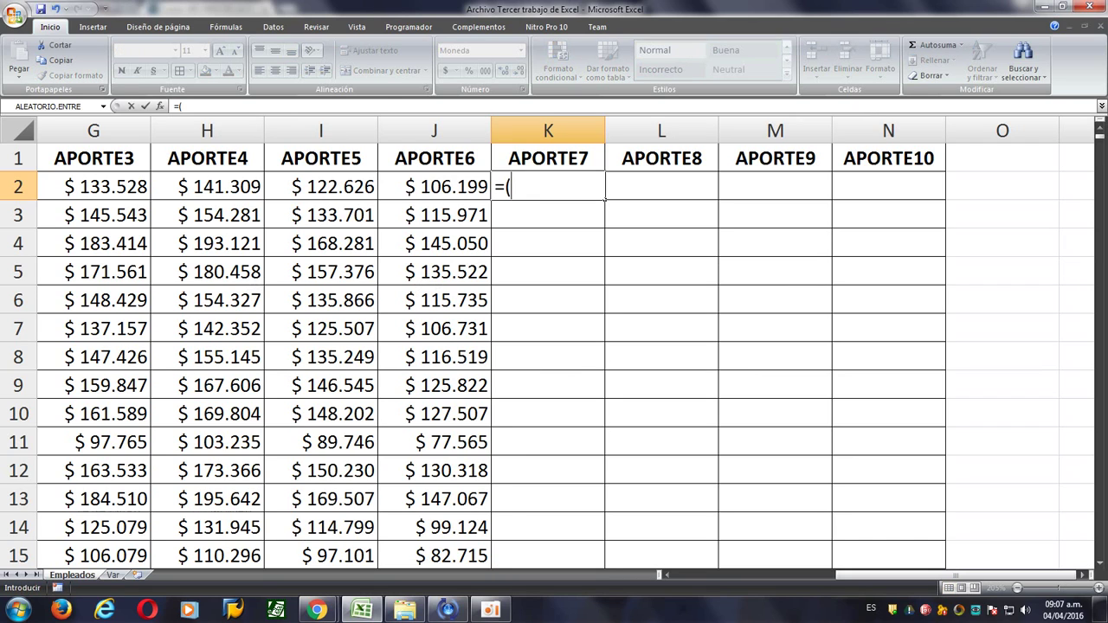
key(alt+Tab)
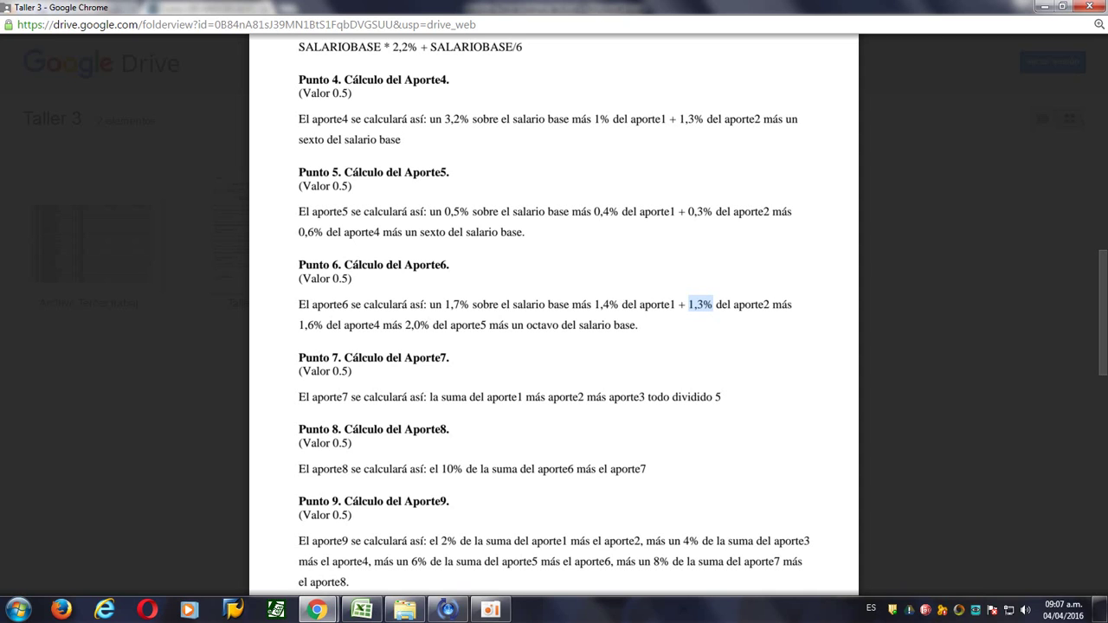
key(alt+Tab)
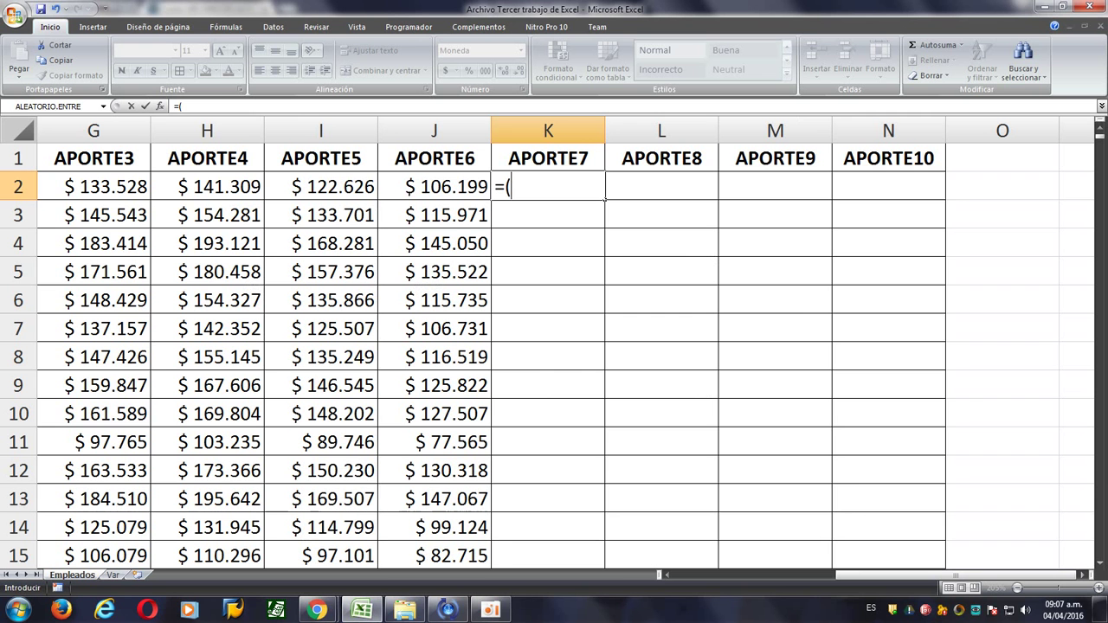
Complete the K2 formula as =(E2+F2+G2)/5 and fill it down the APORTE7 column.
click(667, 575)
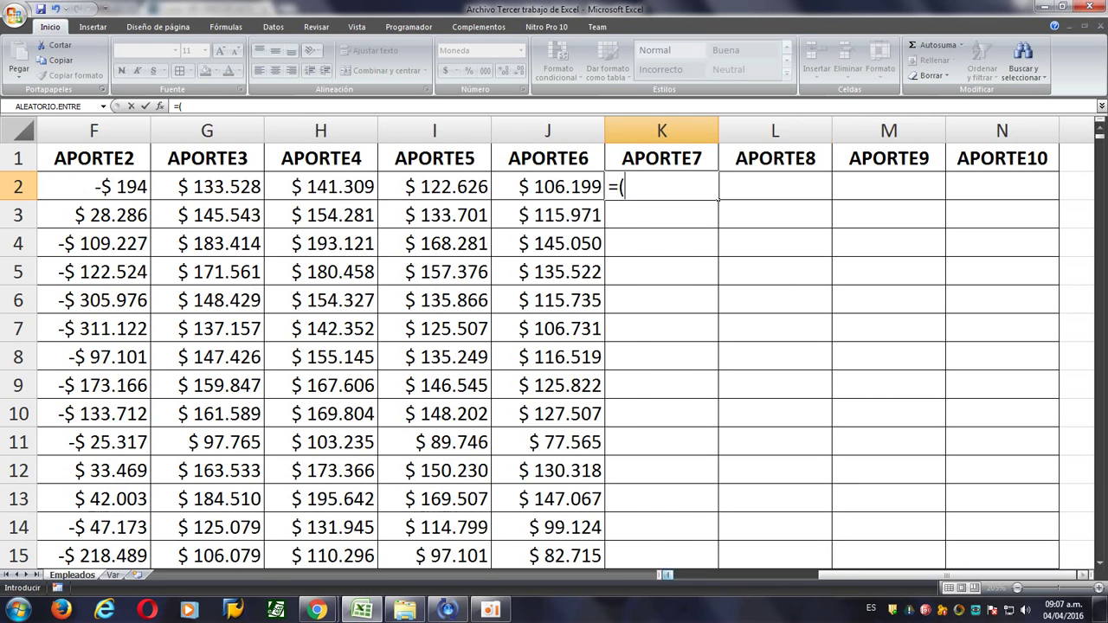
click(668, 574)
click(668, 575)
click(223, 187)
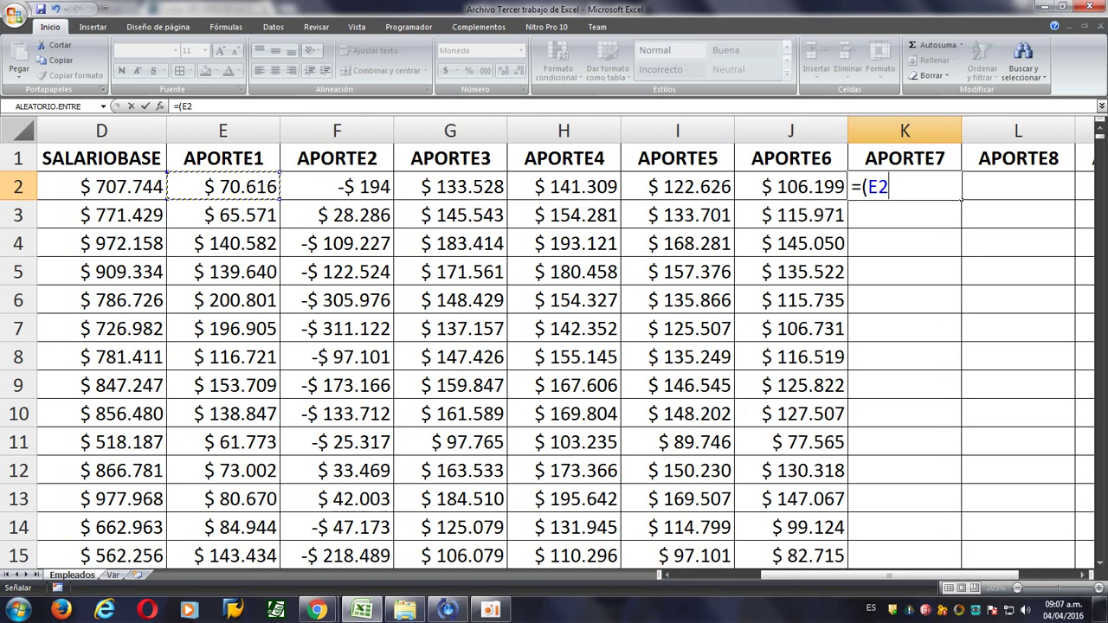
text(+)
click(337, 187)
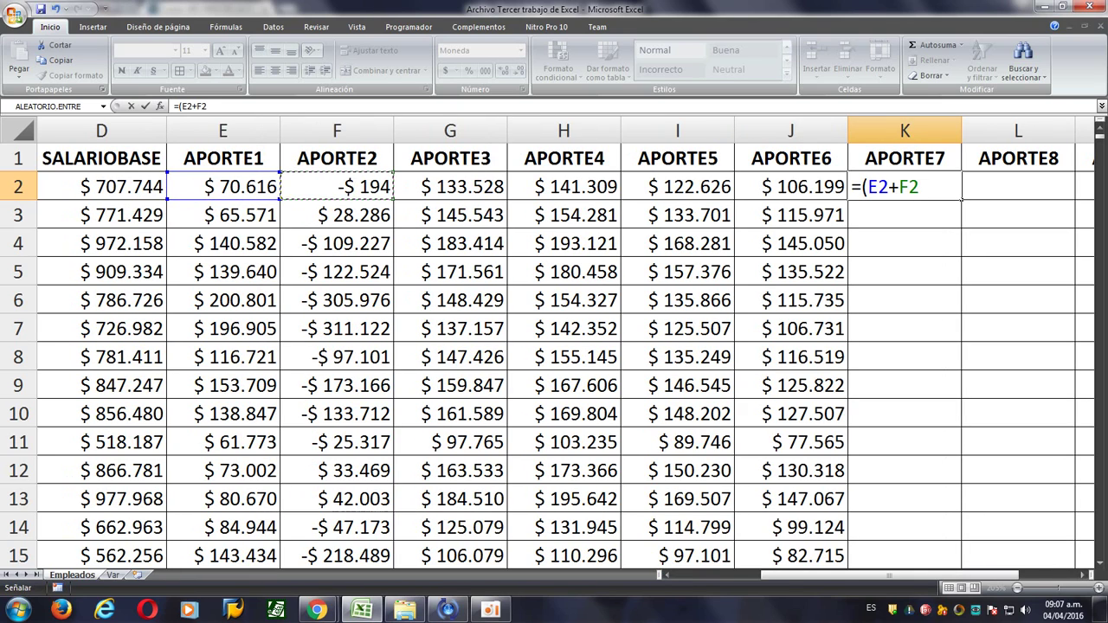
text(+G2))
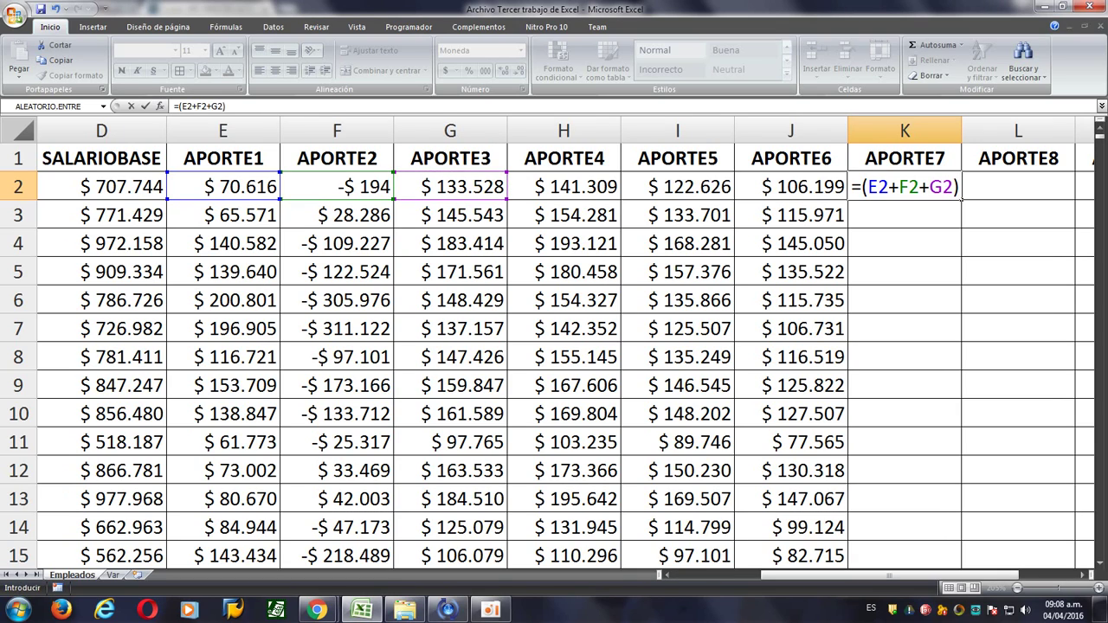
text(/5)
key(Return)
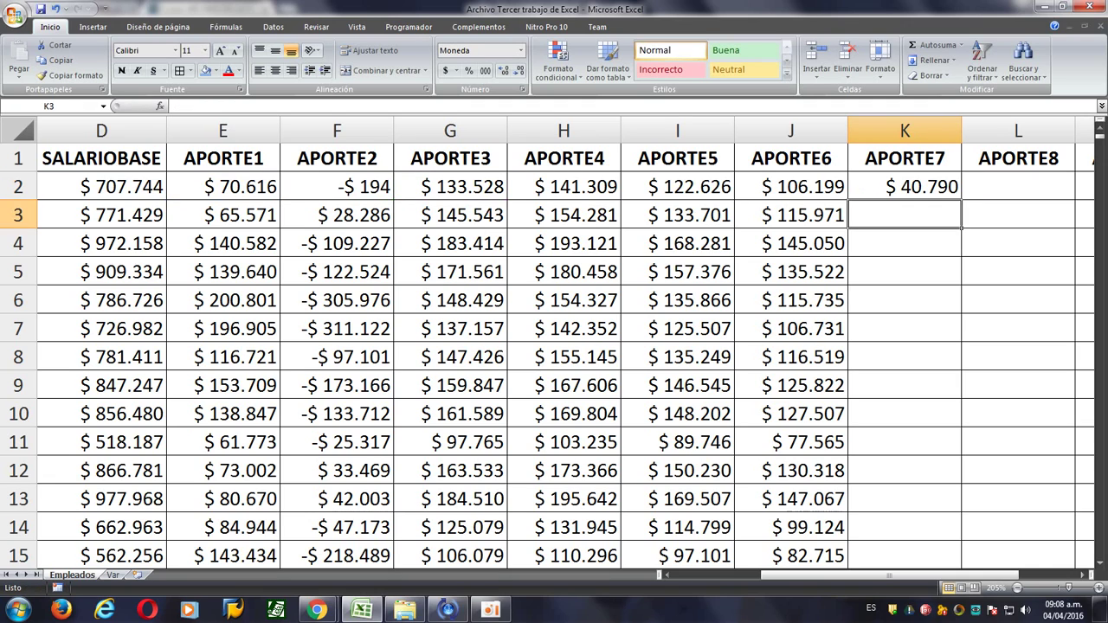
key(Up)
double_click(961, 199)
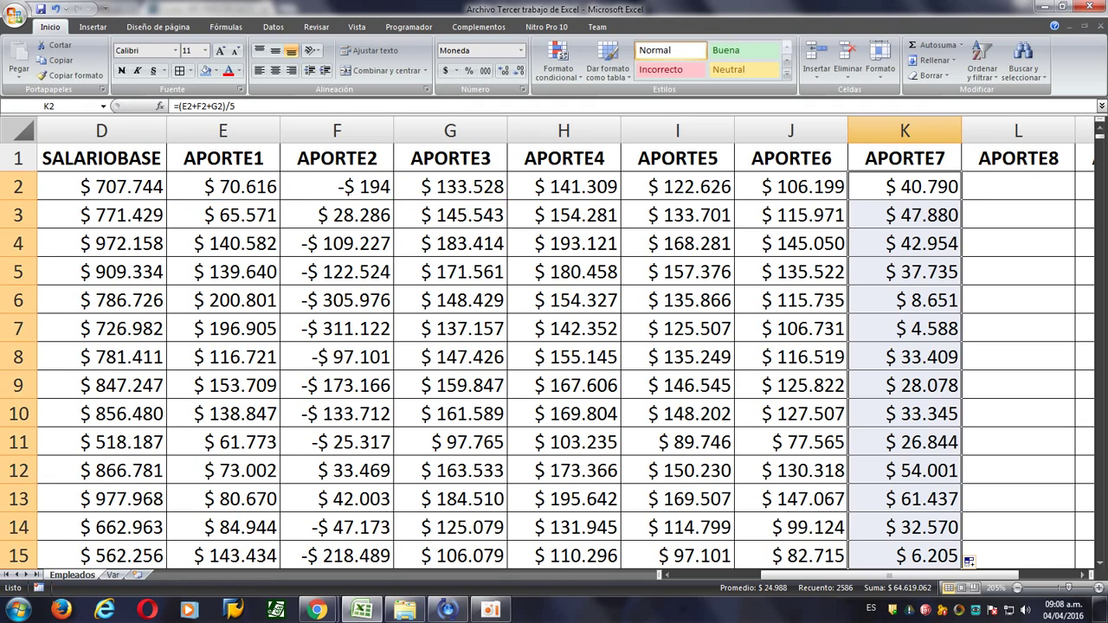
Select cell L2 under APORTE8 and check the Aporte8 rule in Punto 8 of the PDF.
click(1018, 186)
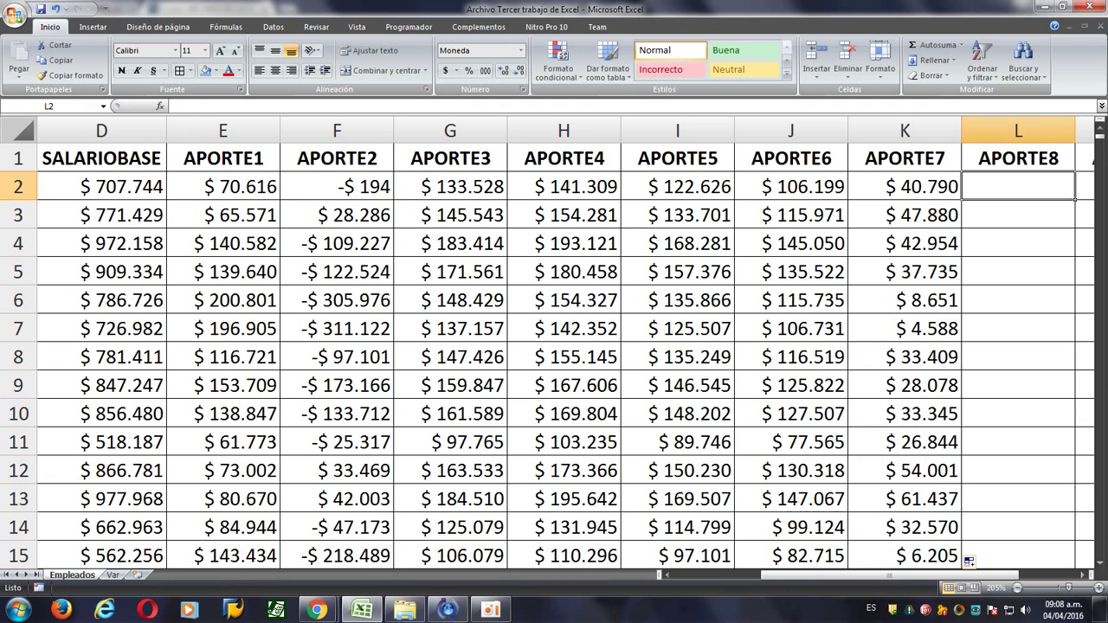
mouse_move(318, 611)
click(394, 533)
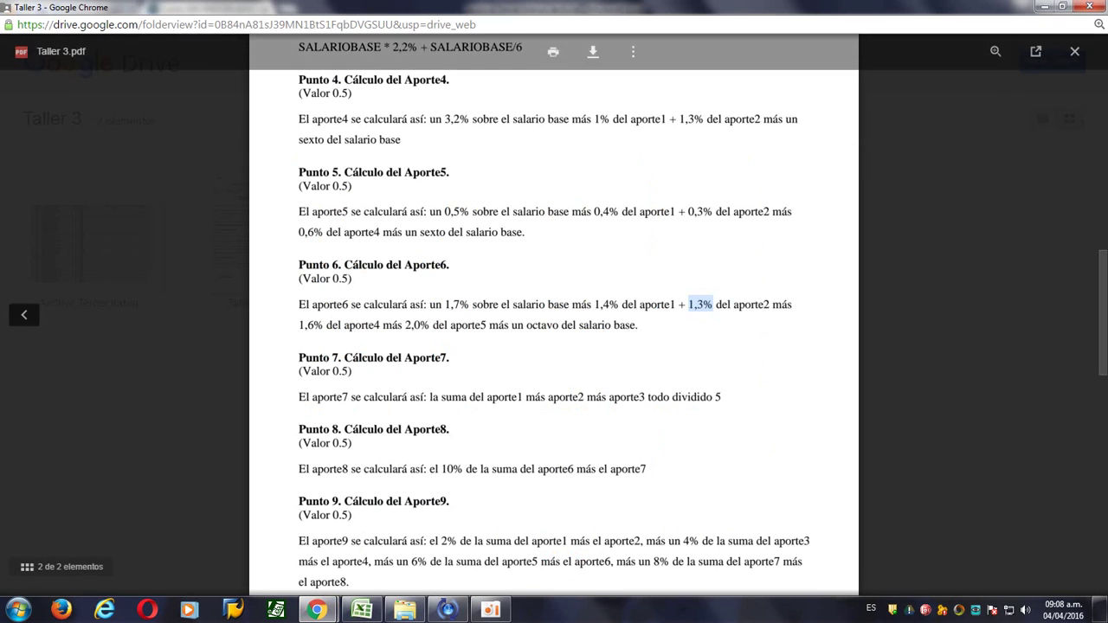
scroll(555, 311, down, 3)
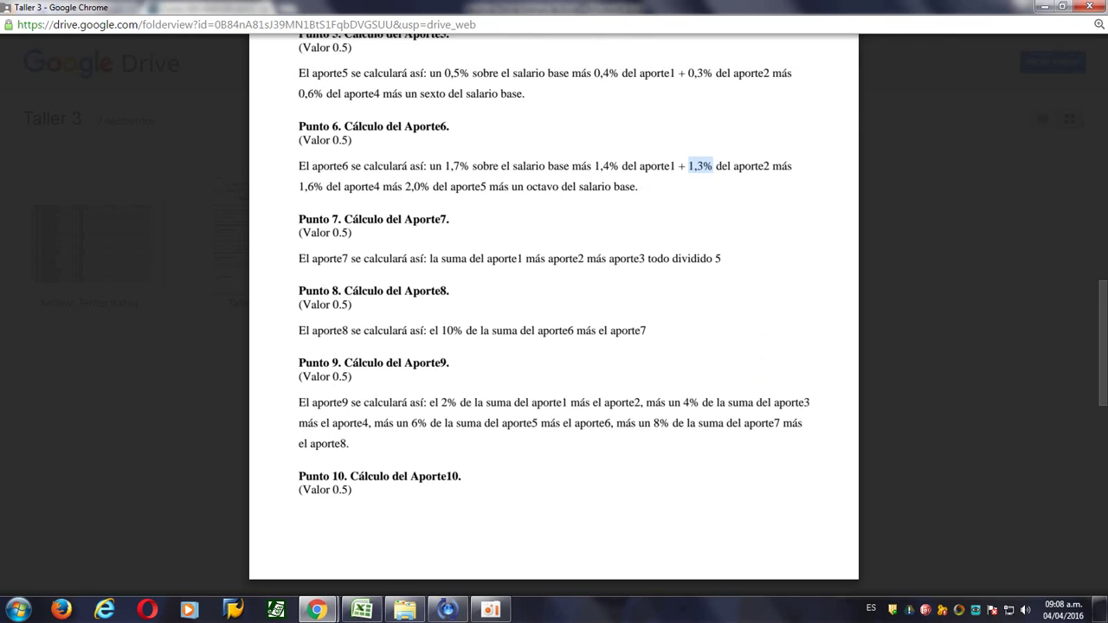
key(alt+Tab)
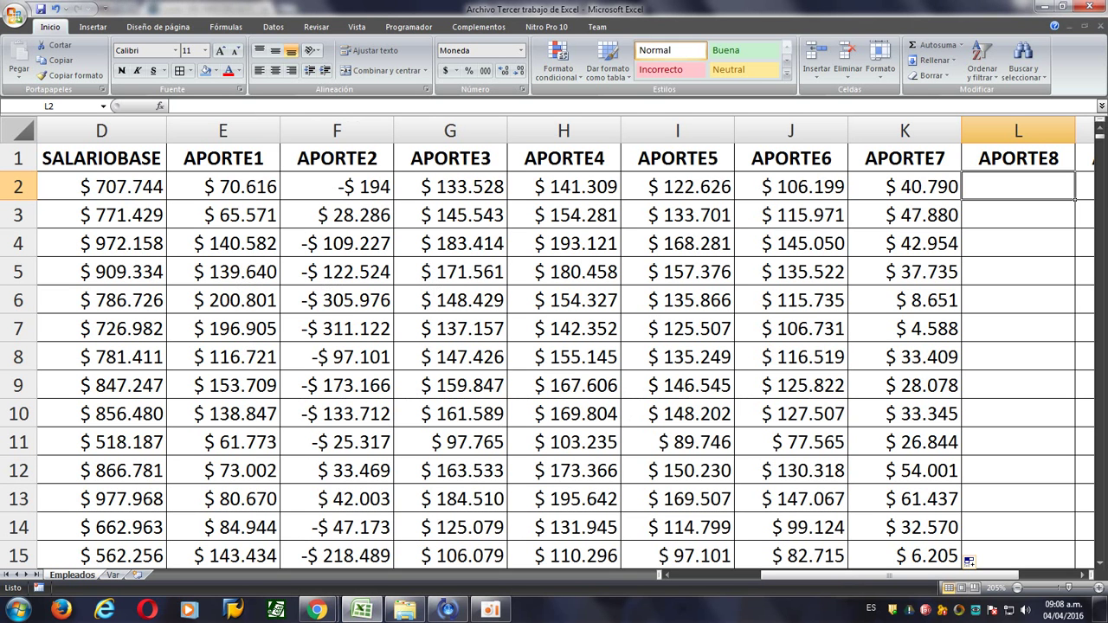
text(=()
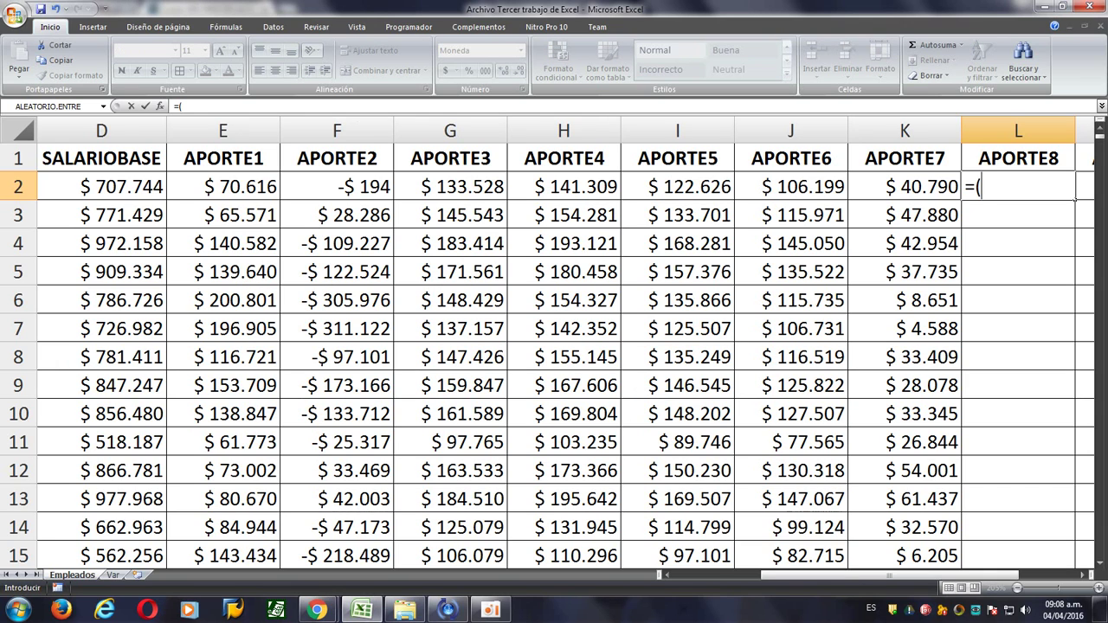
key(alt+Tab)
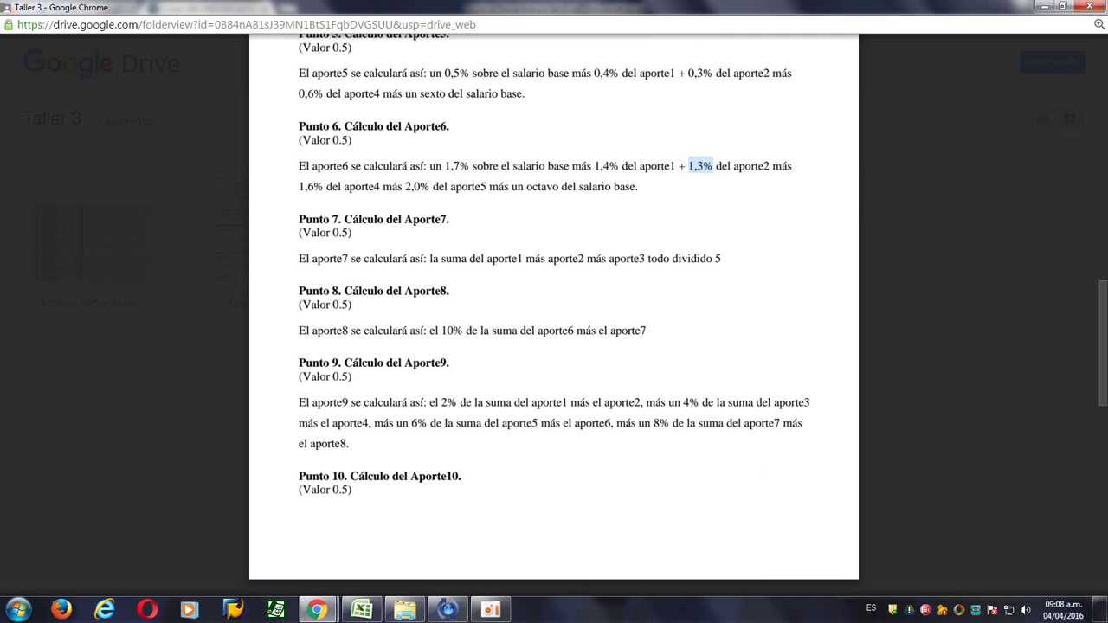
key(alt+Tab)
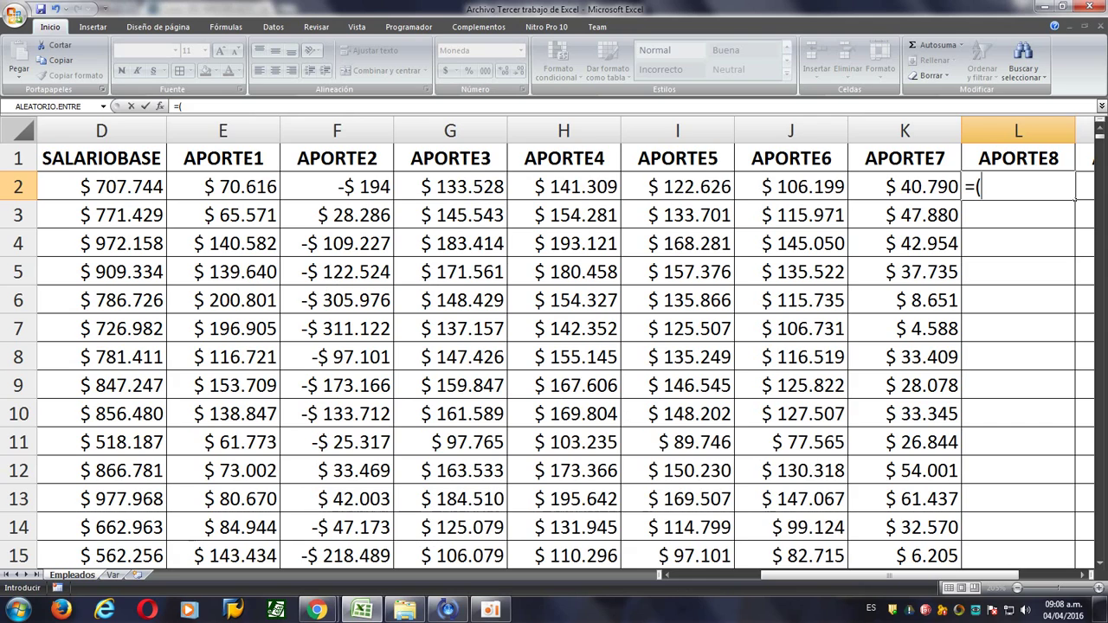
text(J2)
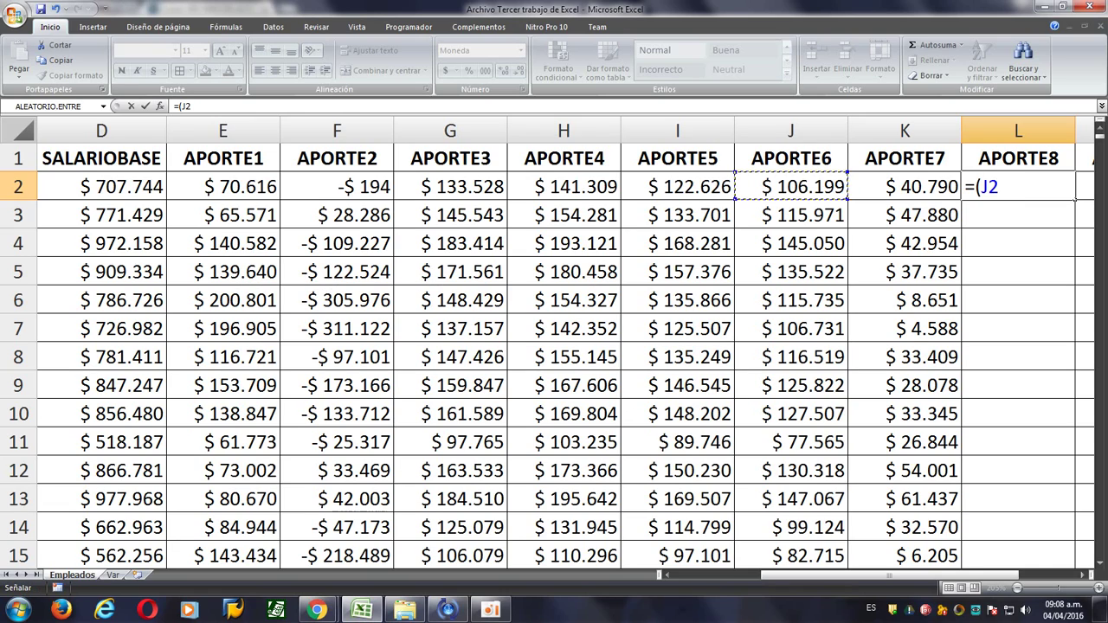
text(+K2))
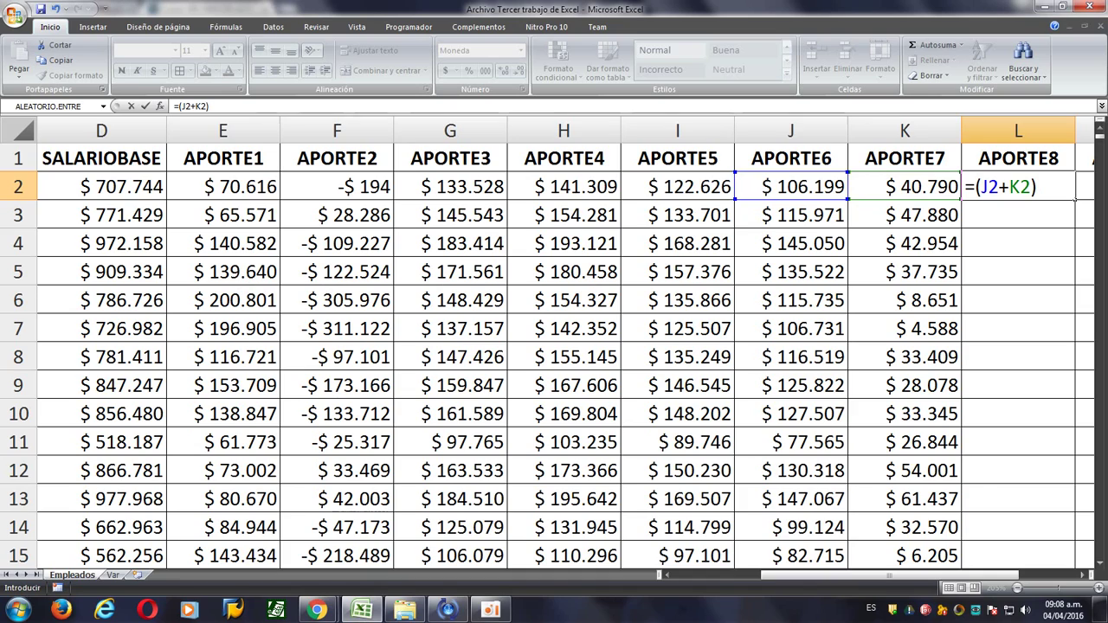
text(*)
key(Escape)
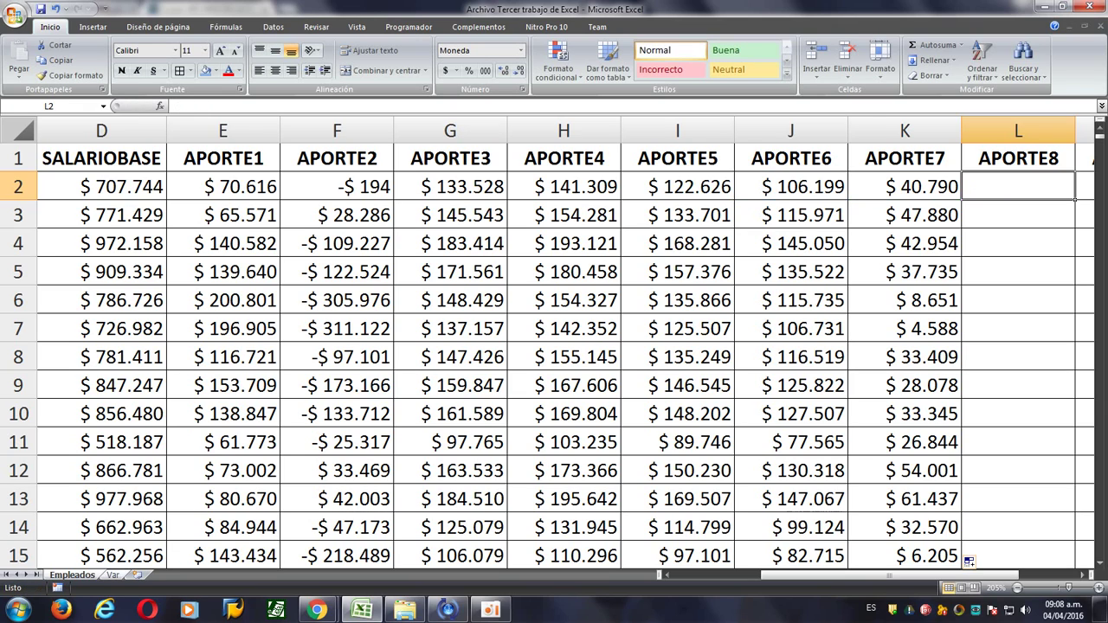
On the Var sheet, extend the APORTE 6 header in F1 across to H1 to add APORTE 7 and APORTE 8.
click(113, 575)
click(662, 159)
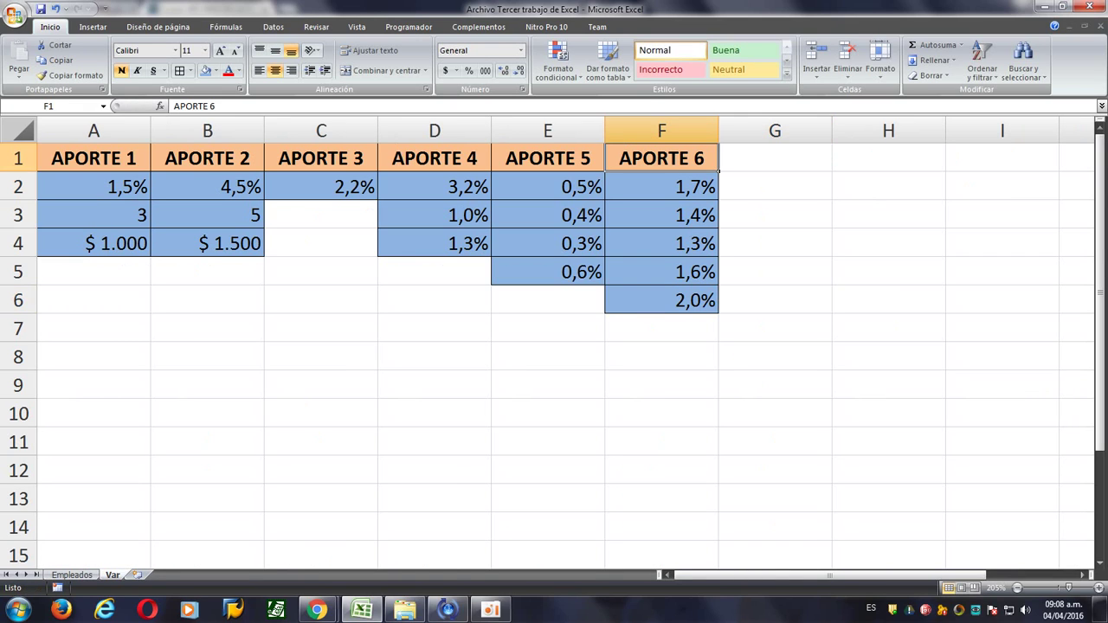
drag(717, 172, 940, 171)
click(775, 158)
Enter 10% in H2 under the APORTE 8 header and copy the formatting of F2 onto it.
click(888, 186)
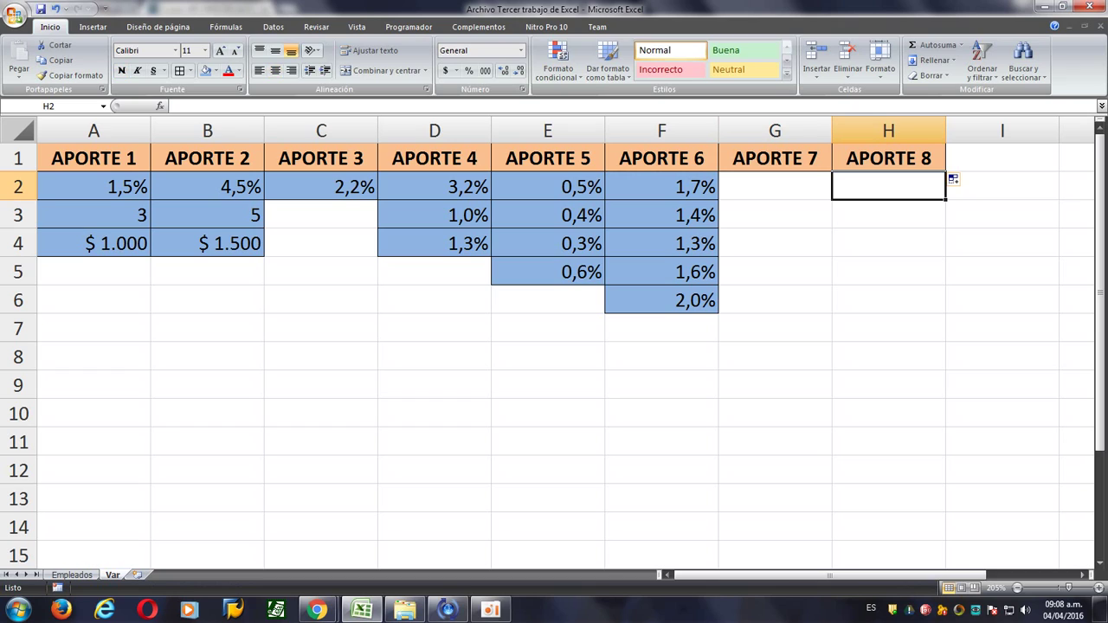
text(10%)
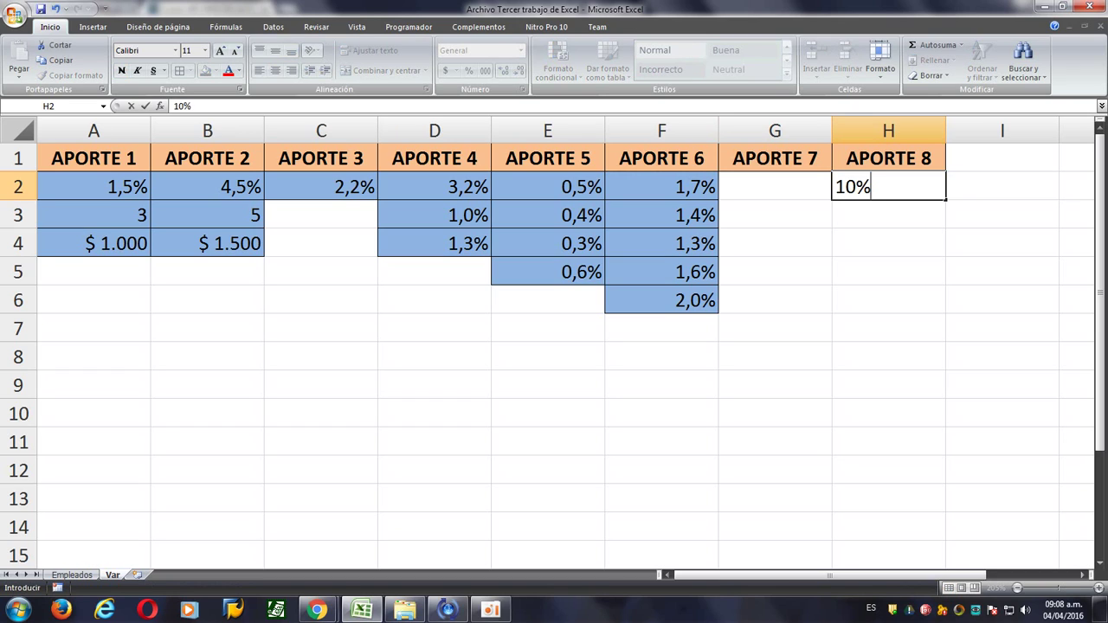
key(Return)
click(662, 186)
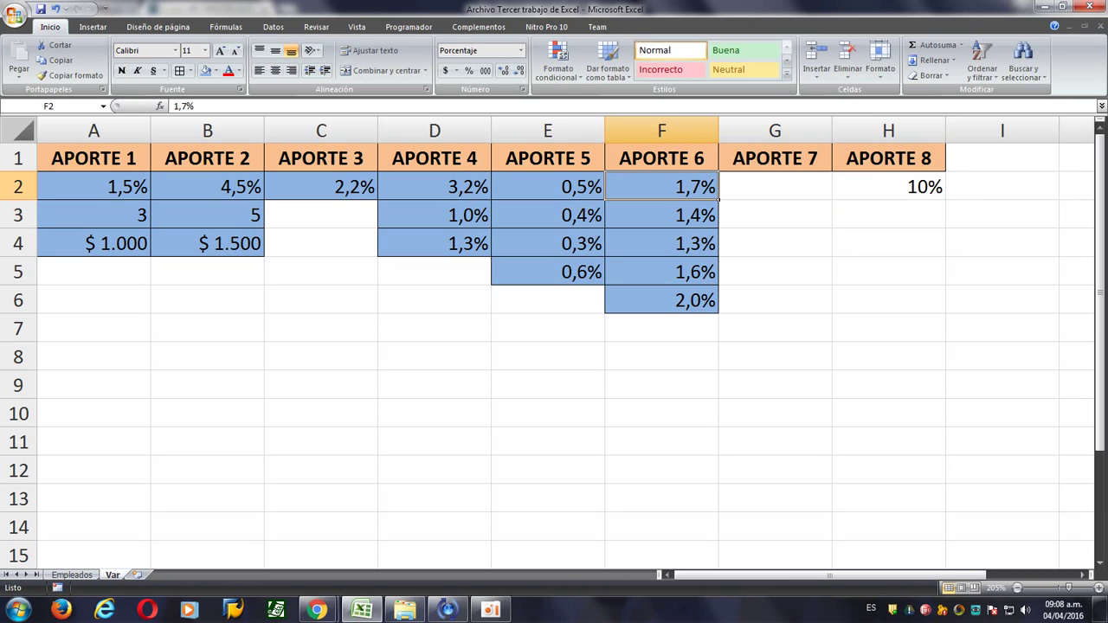
click(71, 75)
click(889, 186)
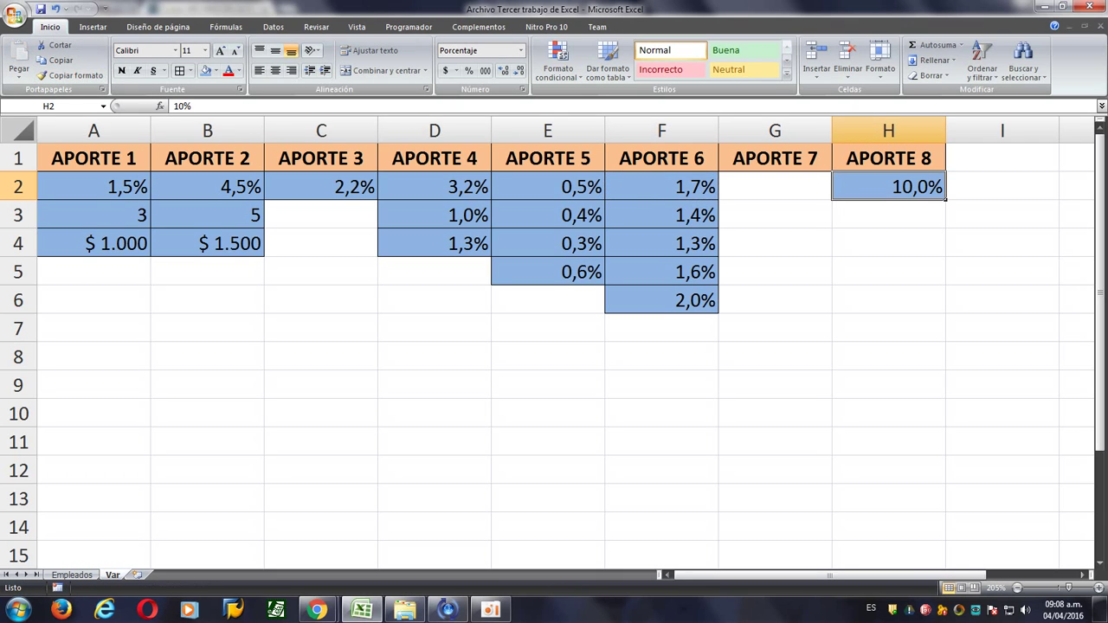
Enter =(J2+K2)*Var!$H$2 in L2 on the Empleados sheet and fill it down the APORTE8 column.
click(71, 575)
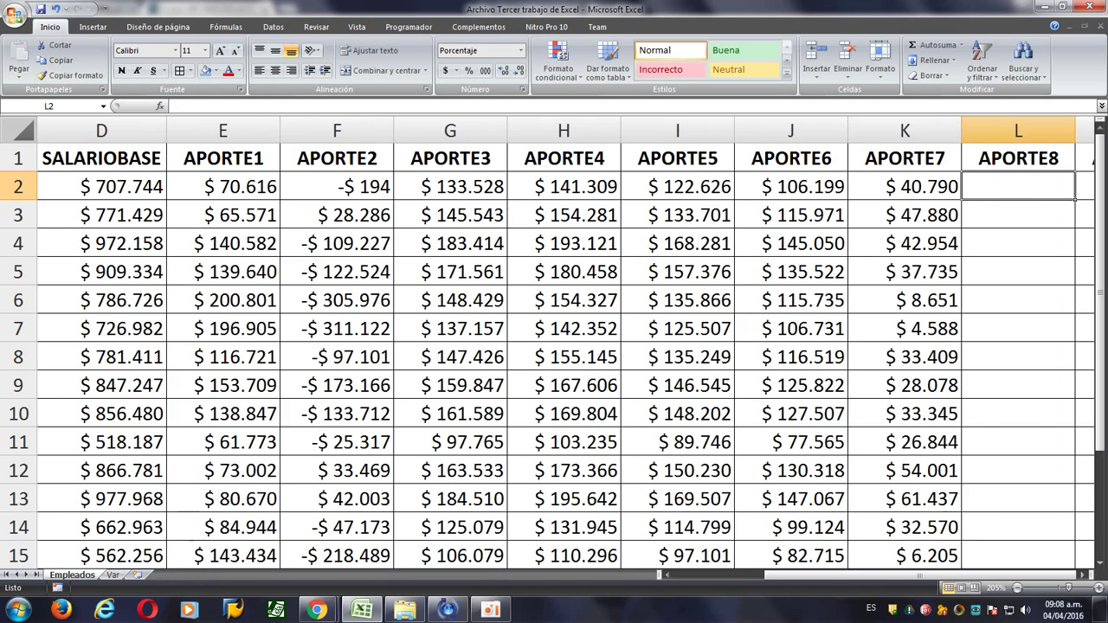
text(=)
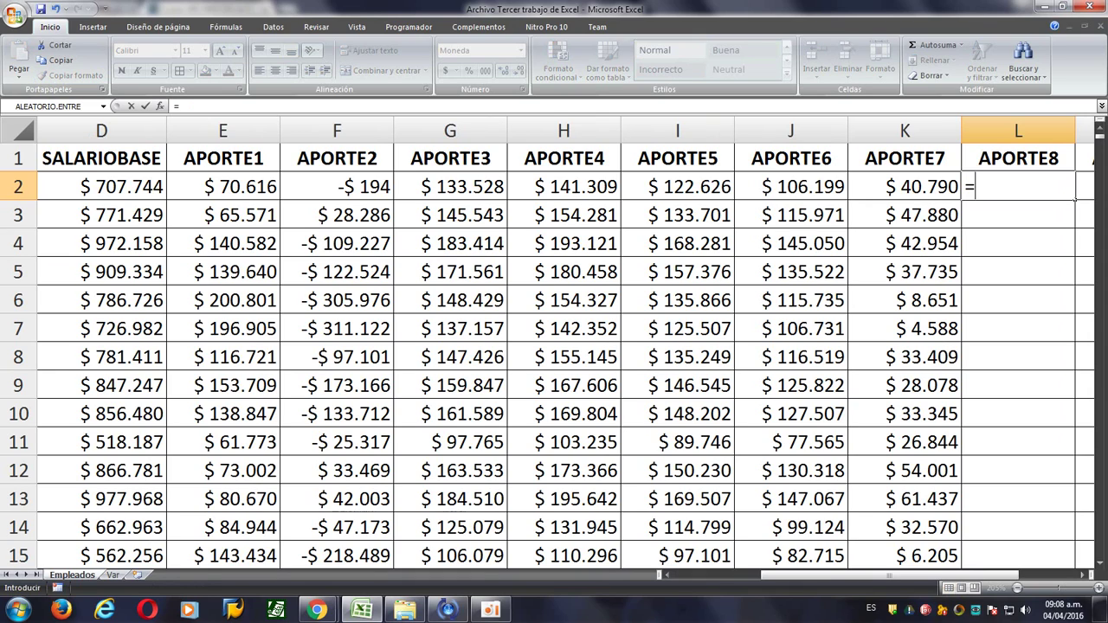
text((J2)
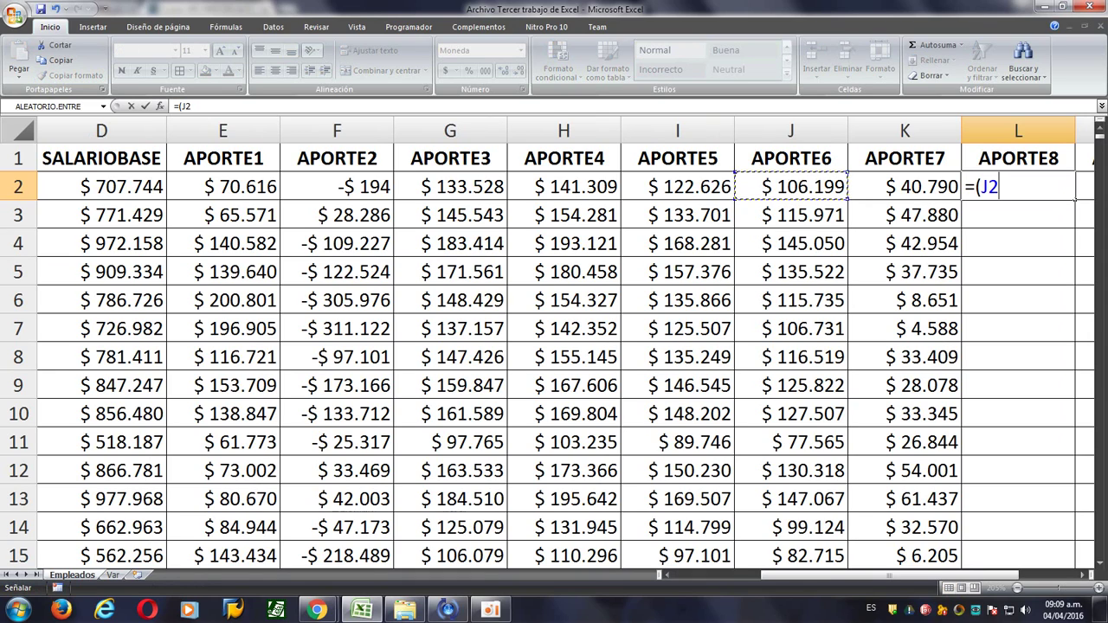
text(+K2))
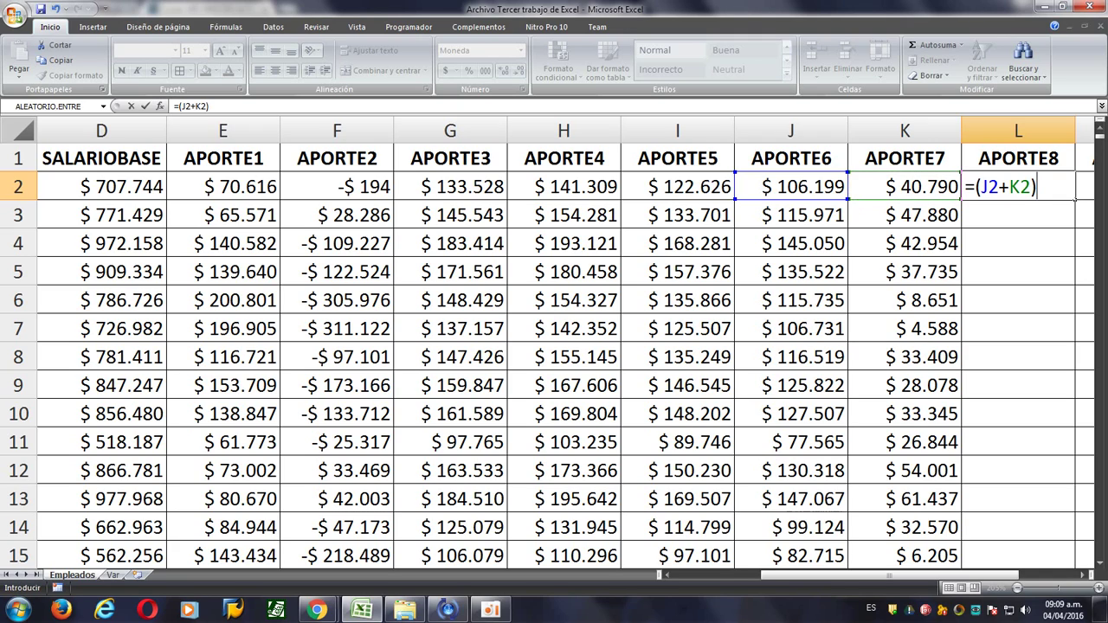
text(*)
click(113, 575)
click(890, 187)
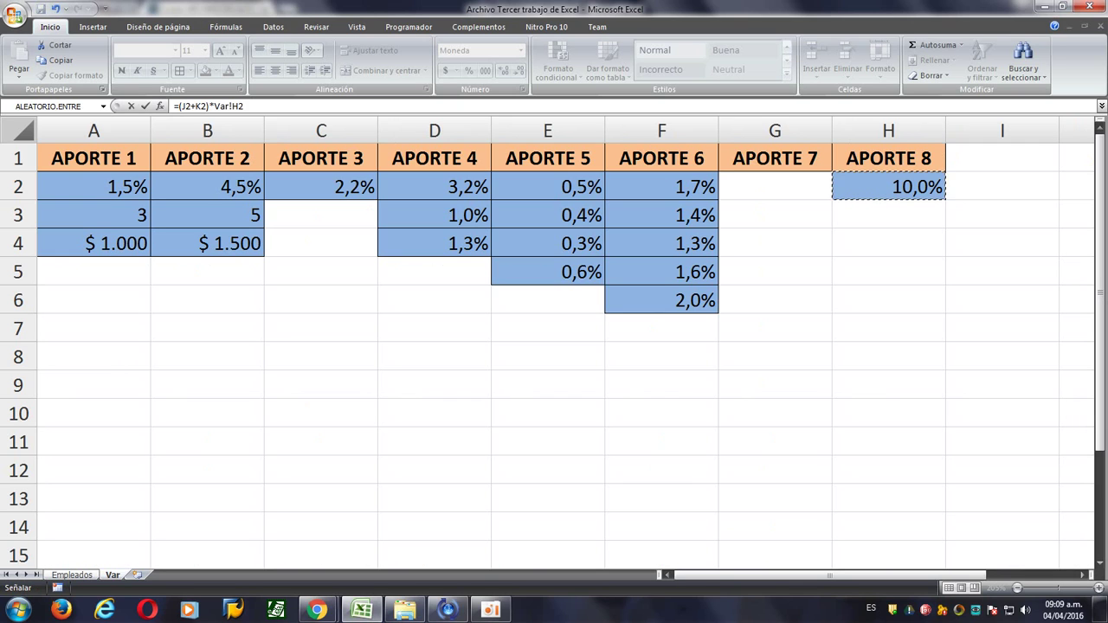
key(Return)
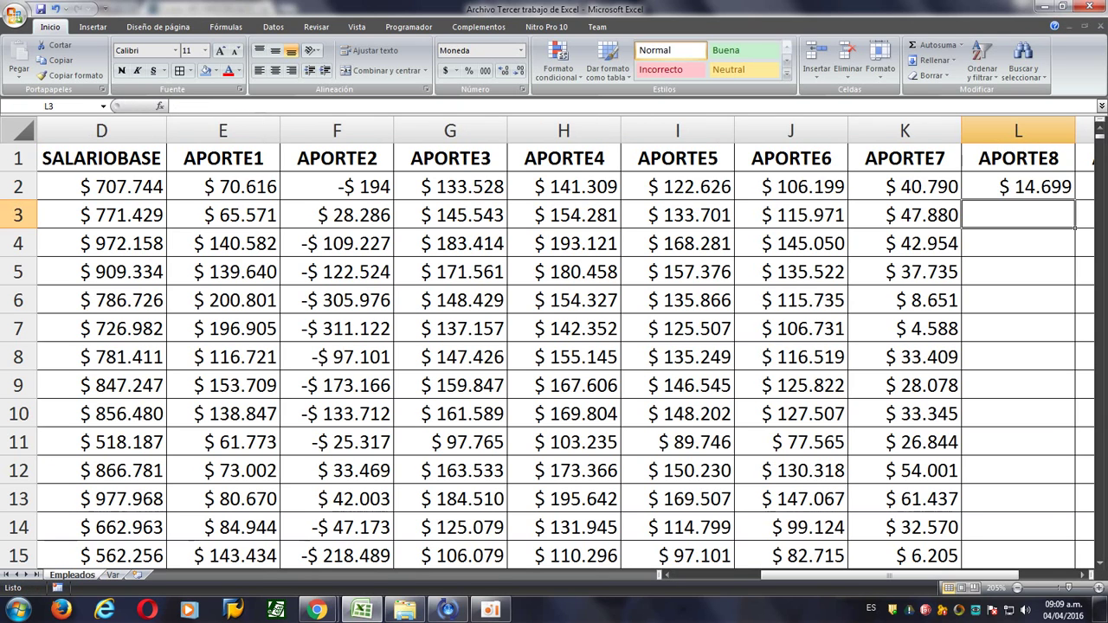
click(1018, 187)
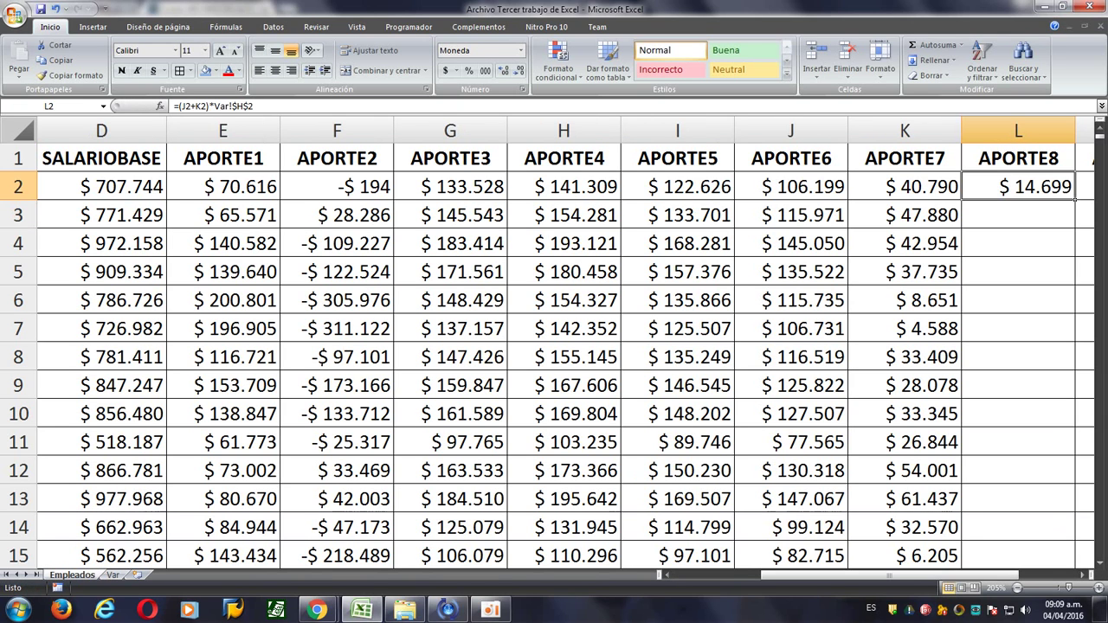
double_click(1074, 200)
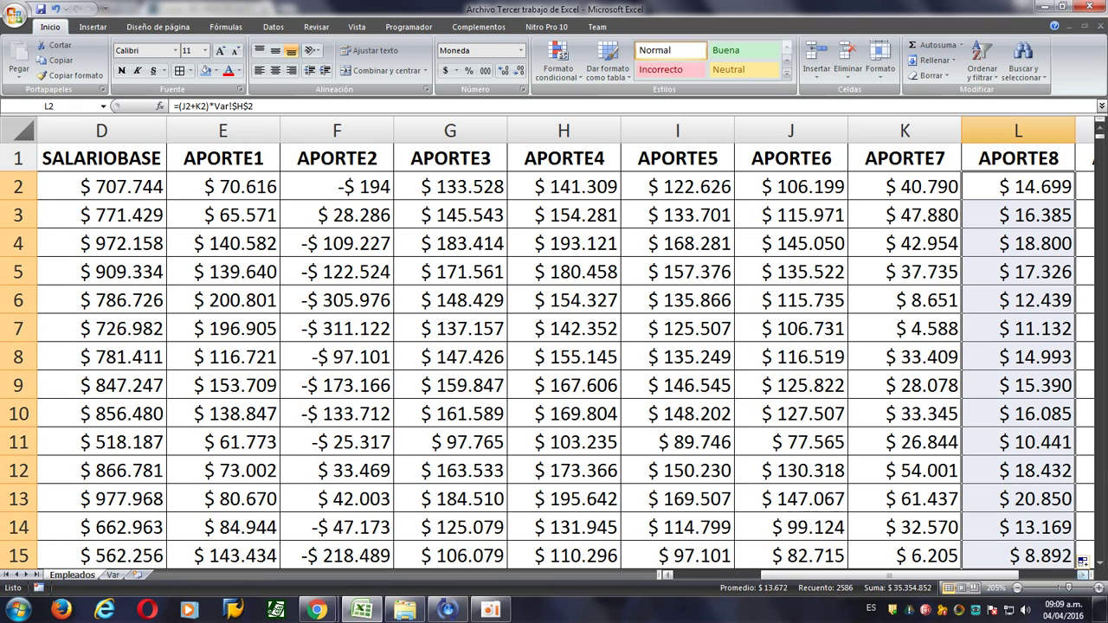
Select cell M2 under APORTE9 and check the Aporte9 rule in Punto 9 of the PDF in Chrome.
click(1082, 575)
click(1082, 575)
click(1082, 574)
click(1082, 575)
click(662, 187)
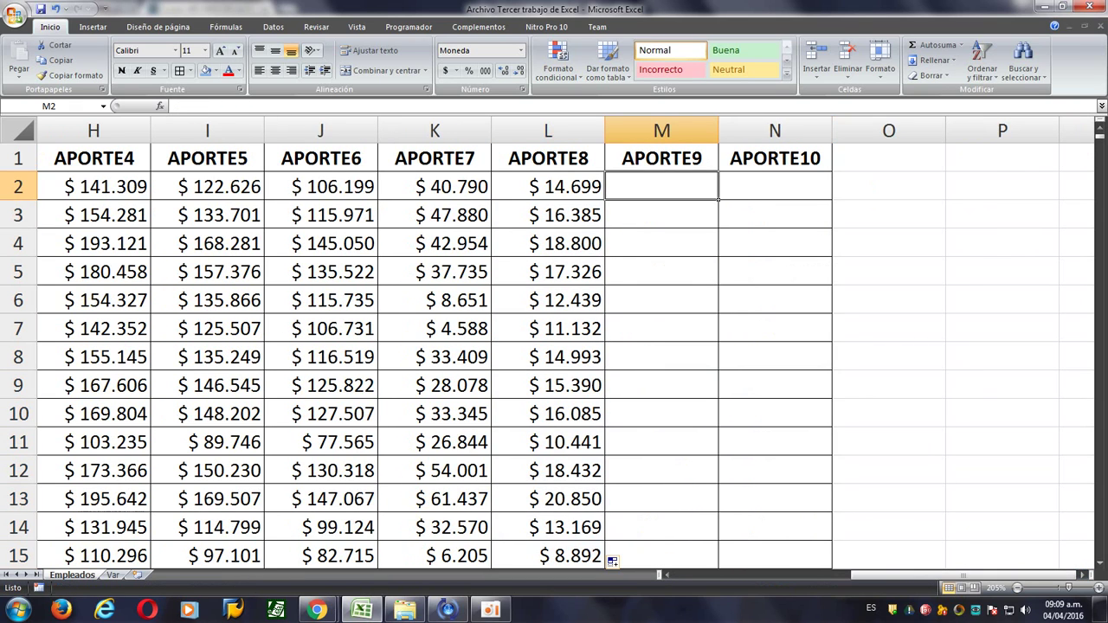
click(317, 609)
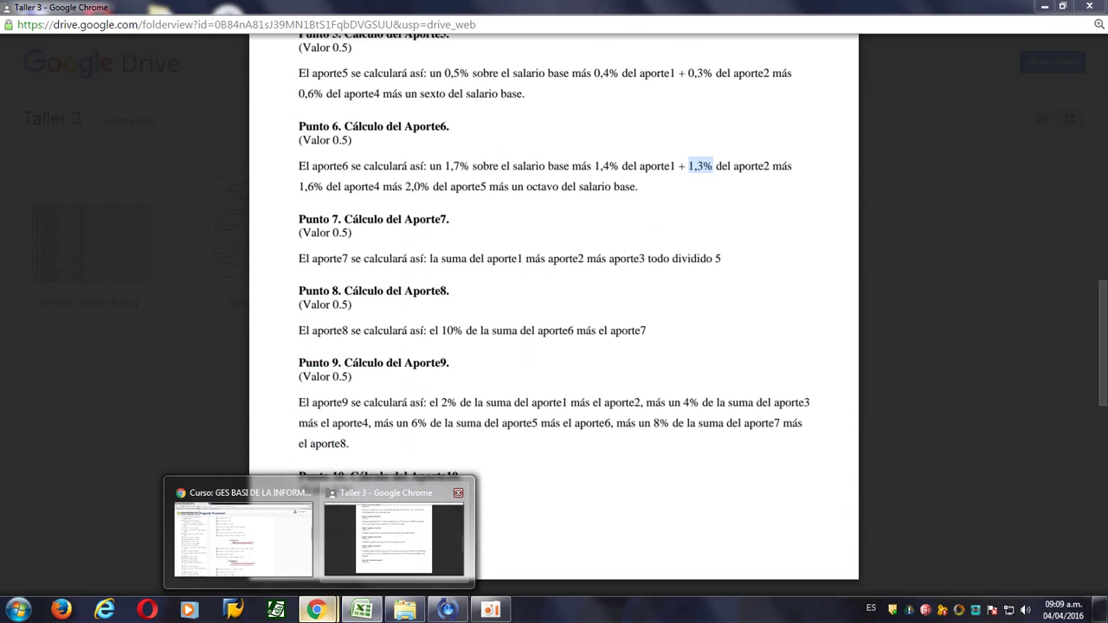
click(394, 532)
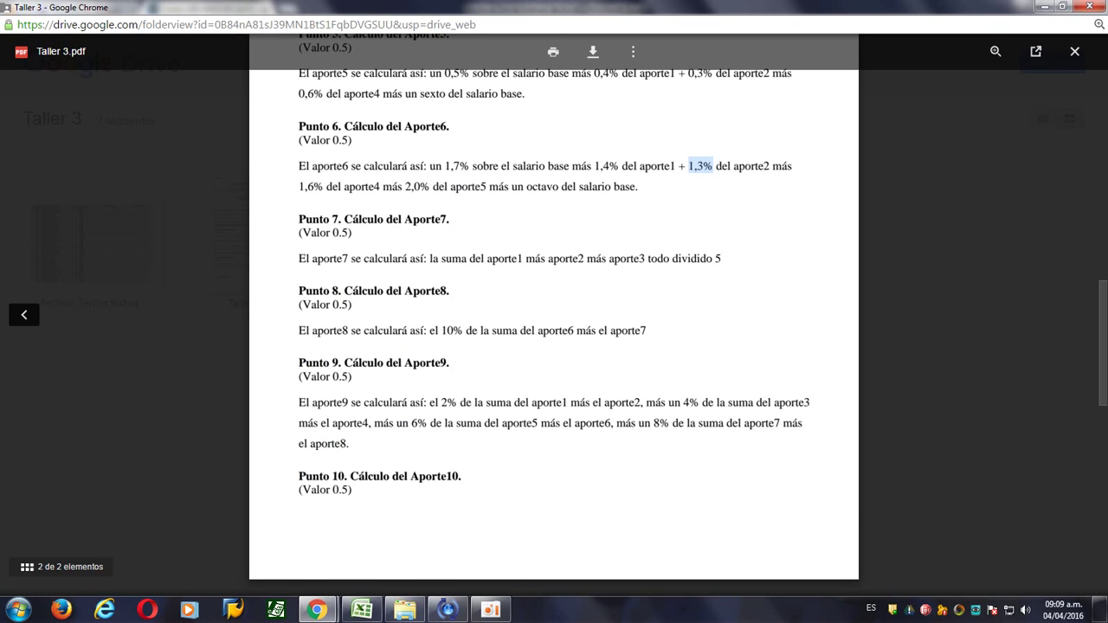
drag(442, 402, 472, 402)
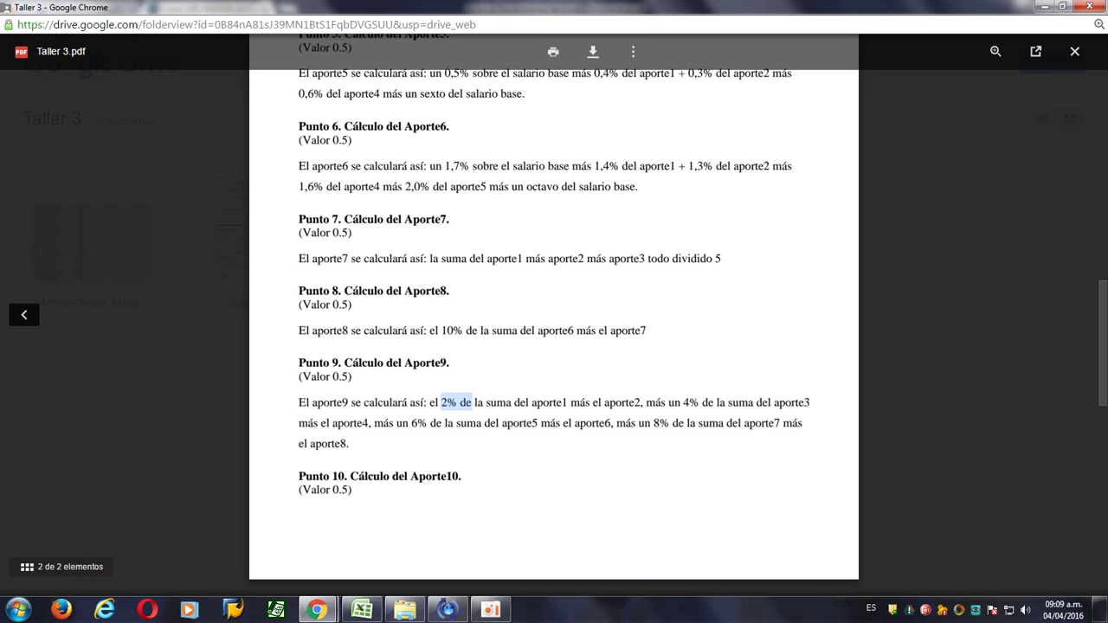
Return to Excel and extend the APORTE 8 header on the Var sheet from H1 to I1 to add APORTE 9.
key(alt+Tab)
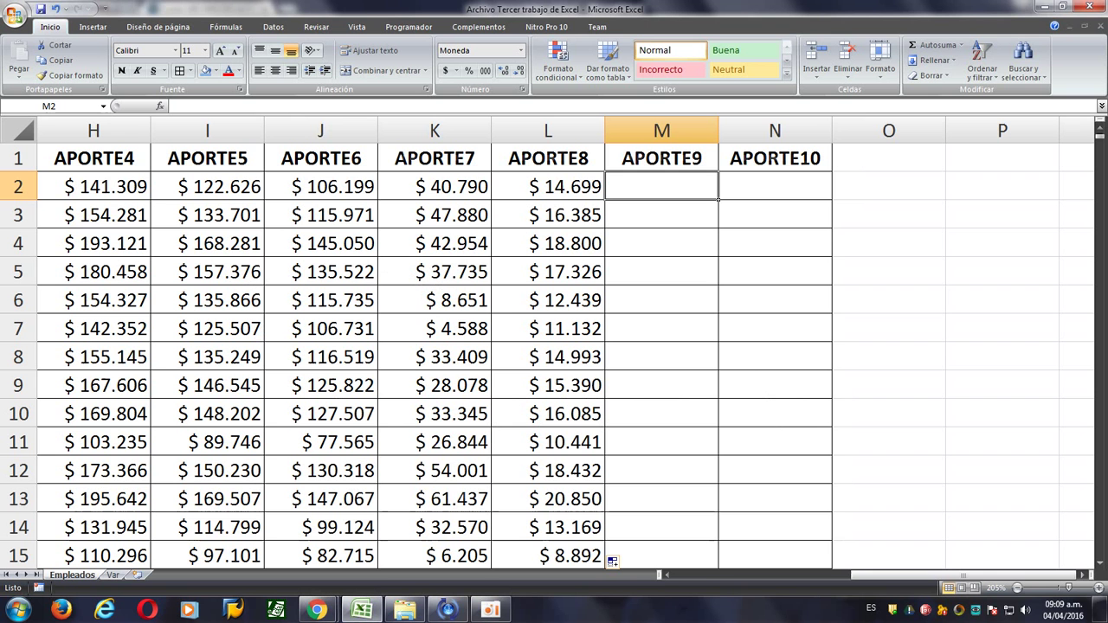
click(113, 574)
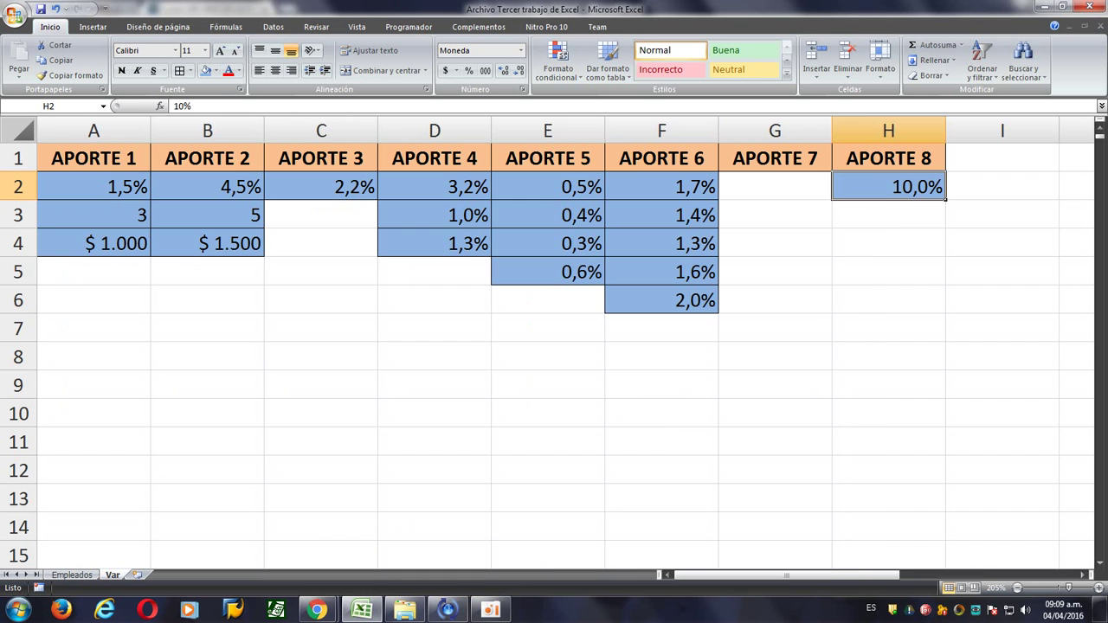
click(889, 159)
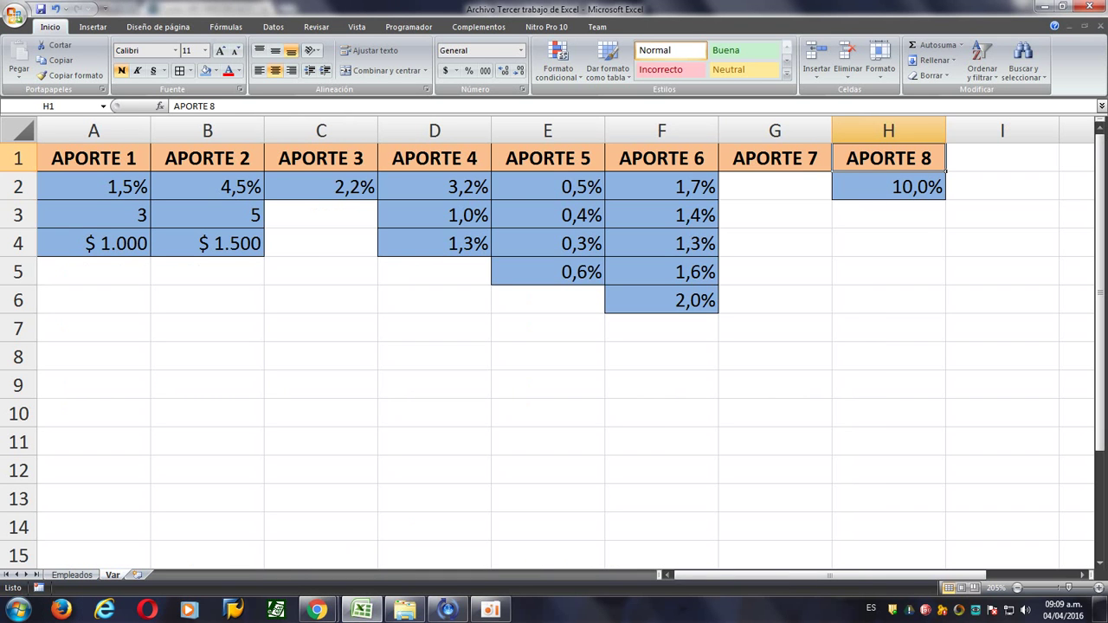
drag(946, 171, 1064, 179)
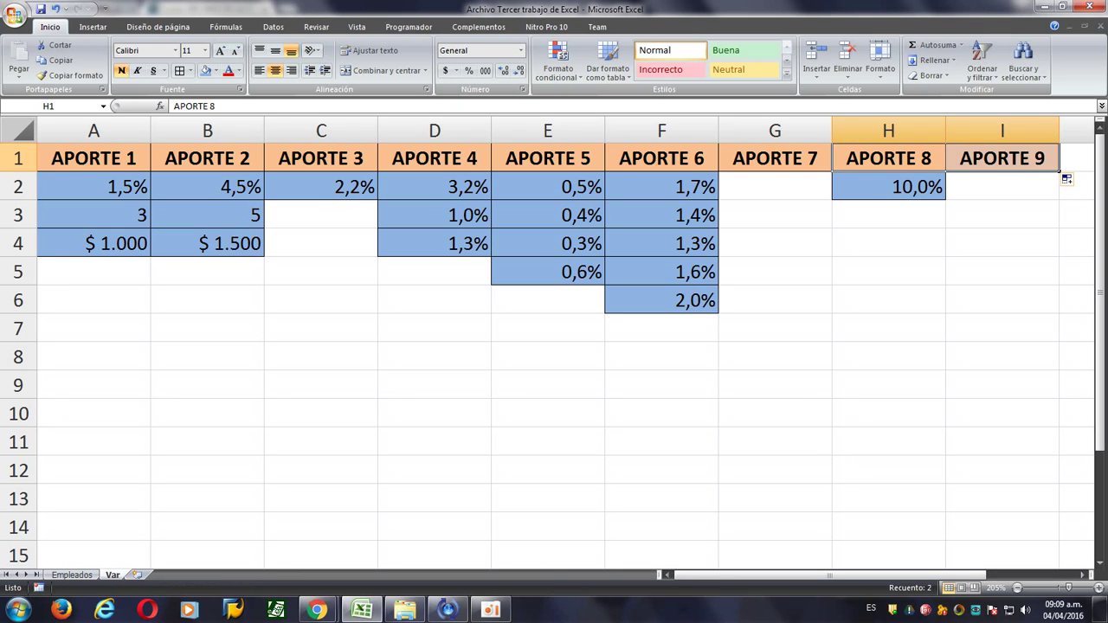
Enter the rates 2%, 4%, 6% and 8% in I2 to I5 under the APORTE 9 header.
click(1052, 184)
text(2%)
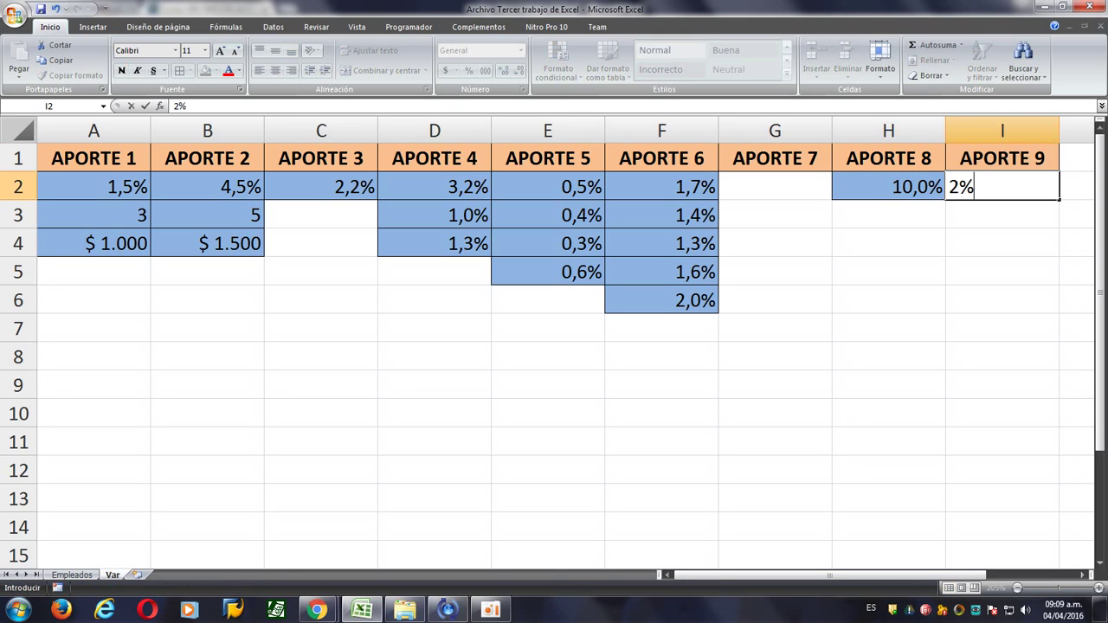
key(Return)
text(4%)
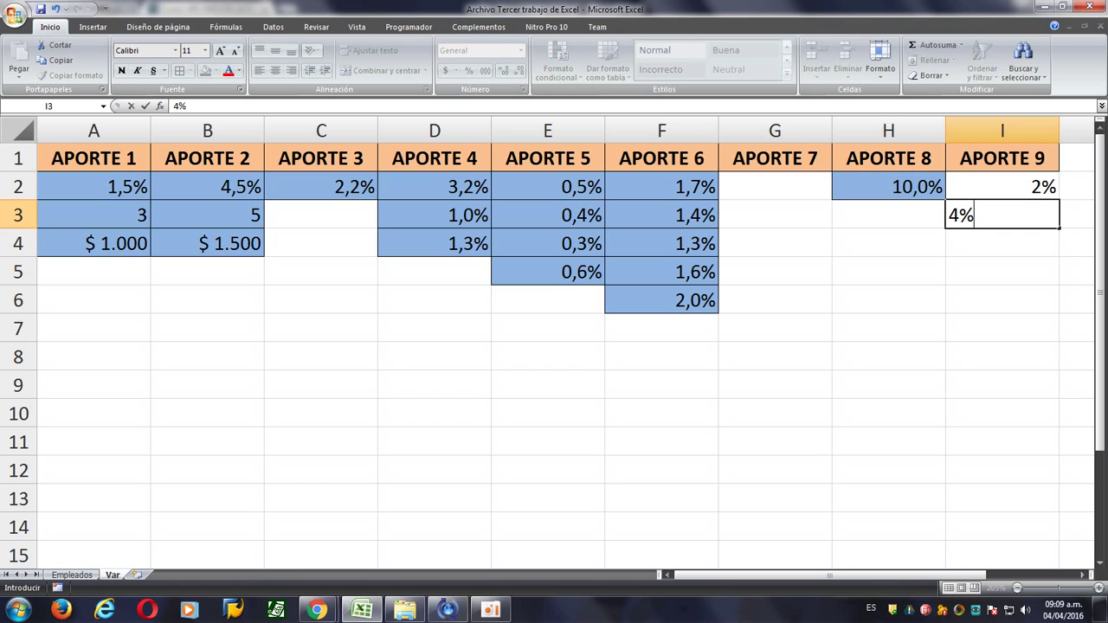
key(Return)
text(6%)
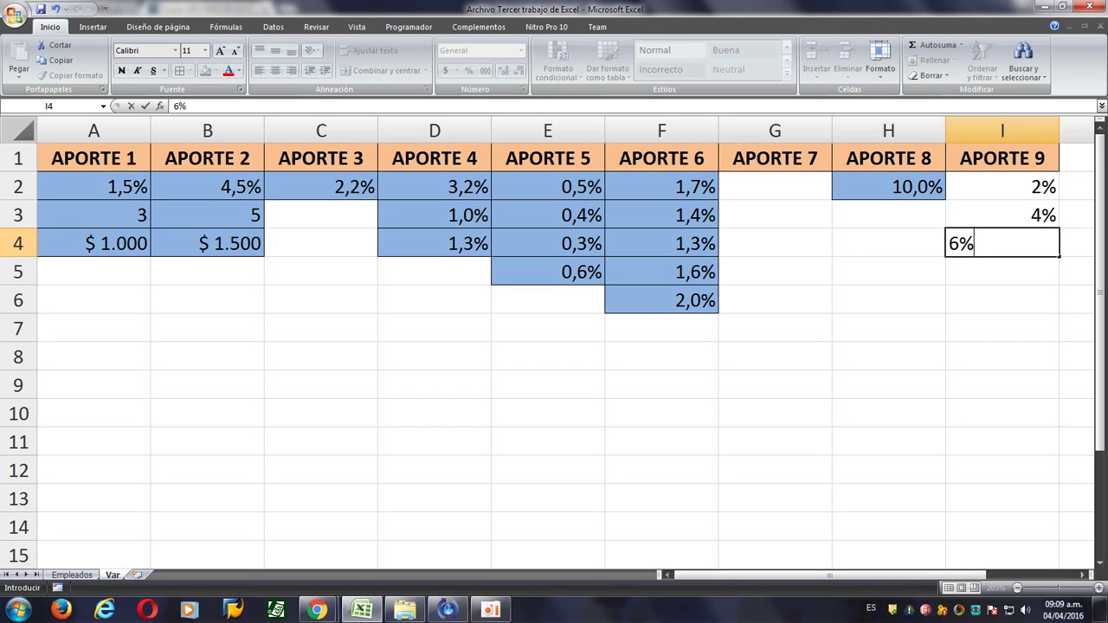
key(Return)
text(8%)
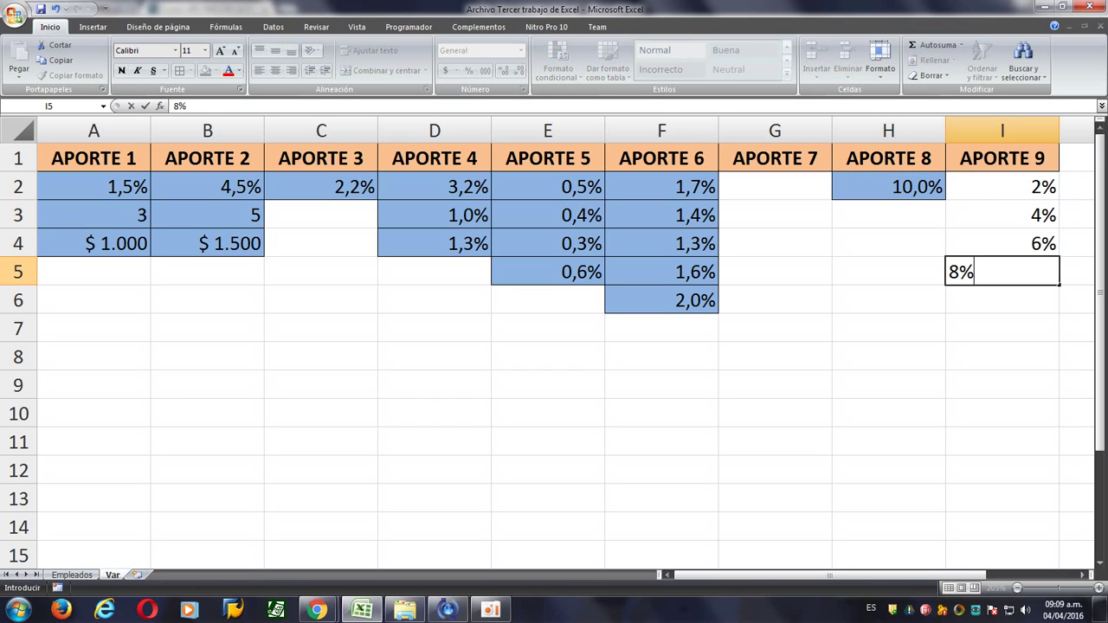
key(Return)
Copy the formatting of H2 onto the APORTE 9 rates in I2:I5.
click(888, 187)
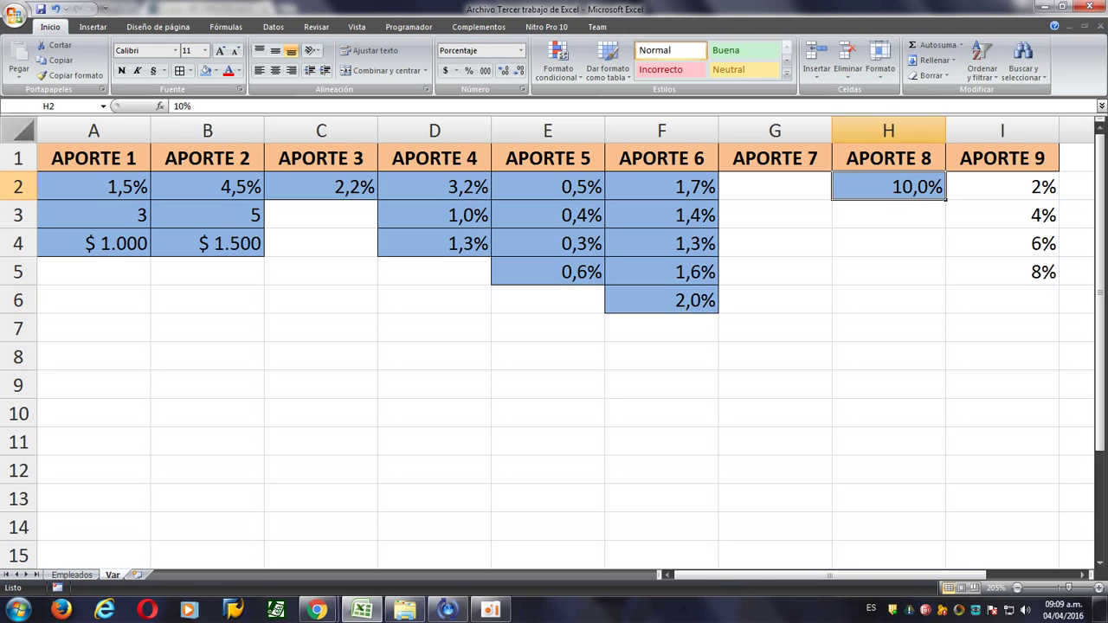
click(69, 75)
drag(1003, 187, 1003, 272)
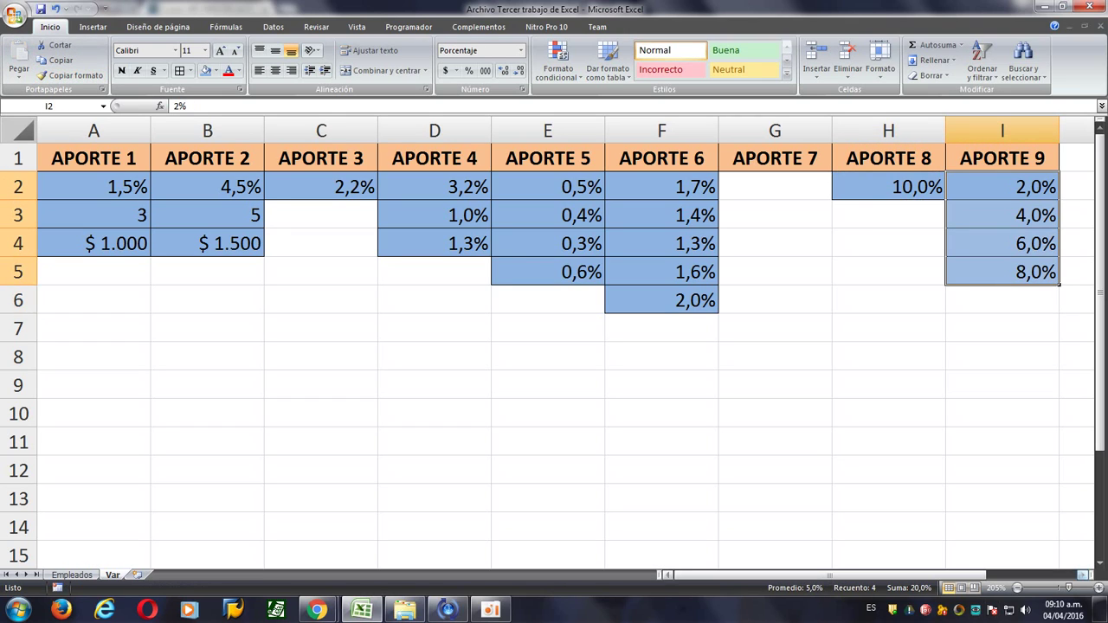
scroll(554, 346, right, 3)
click(662, 385)
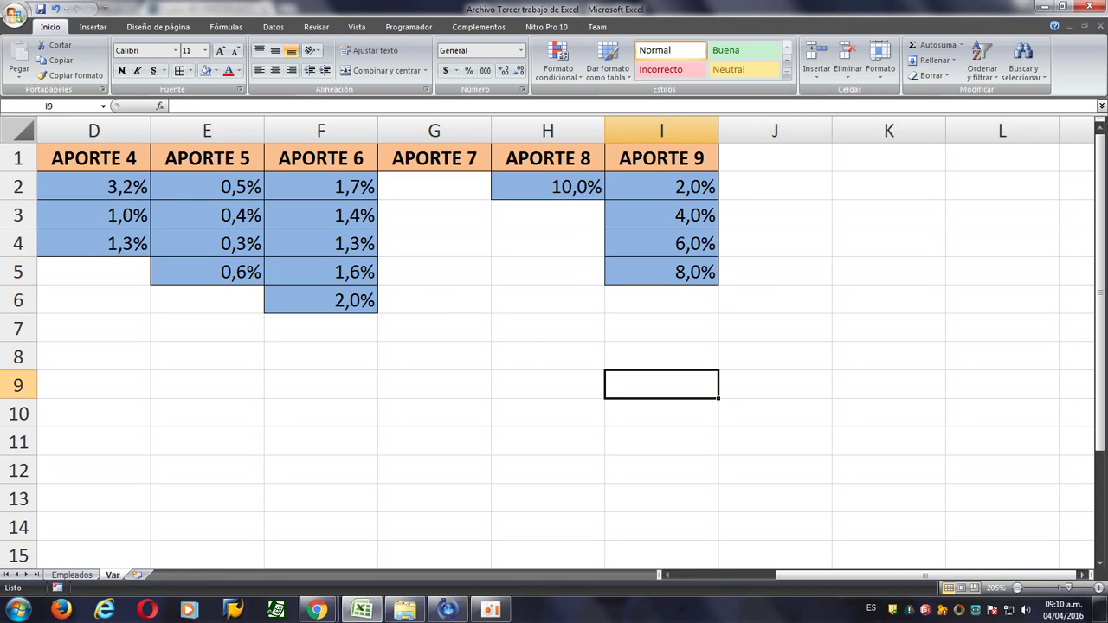
Start the APORTE9 formula in M2 on the Empleados sheet with =(E2+F2), consulting Punto 9 of the PDF.
click(72, 575)
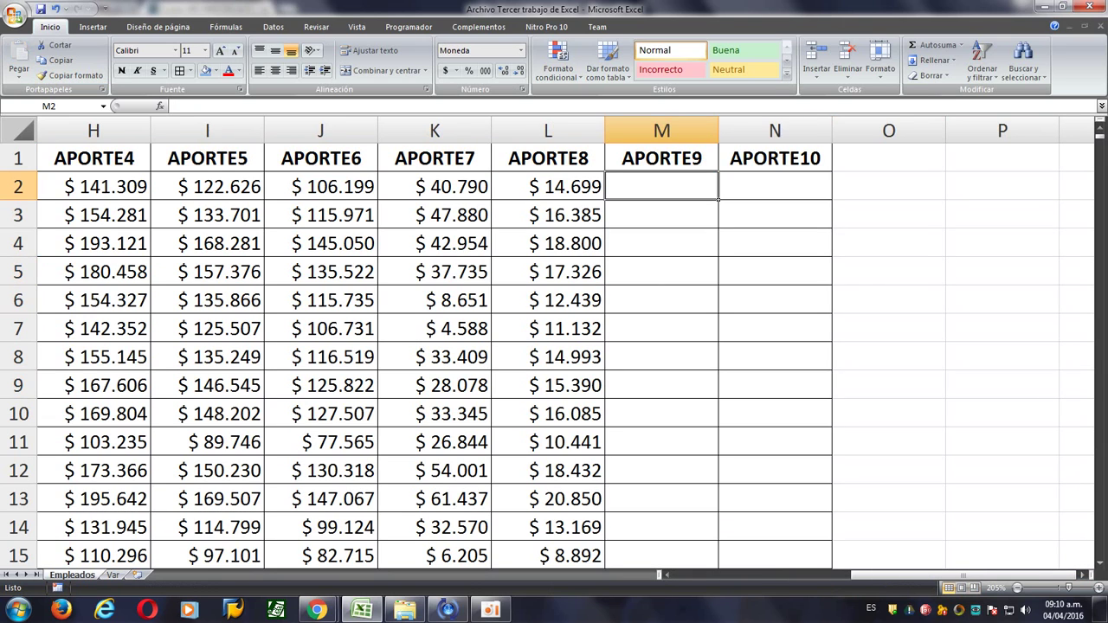
text(=()
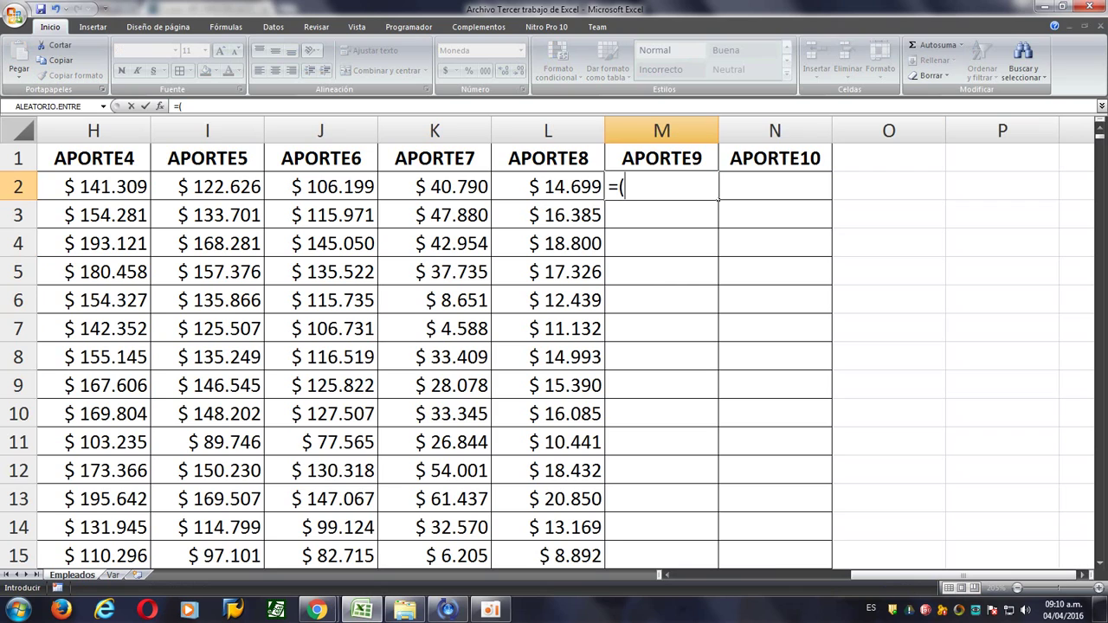
key(alt+Tab)
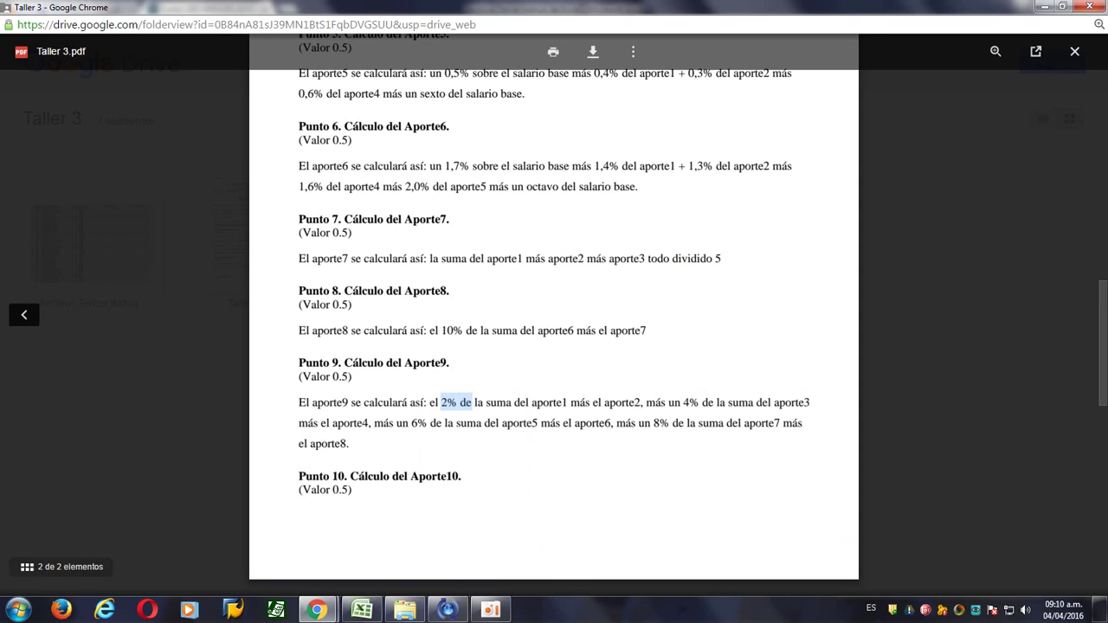
key(alt+Tab)
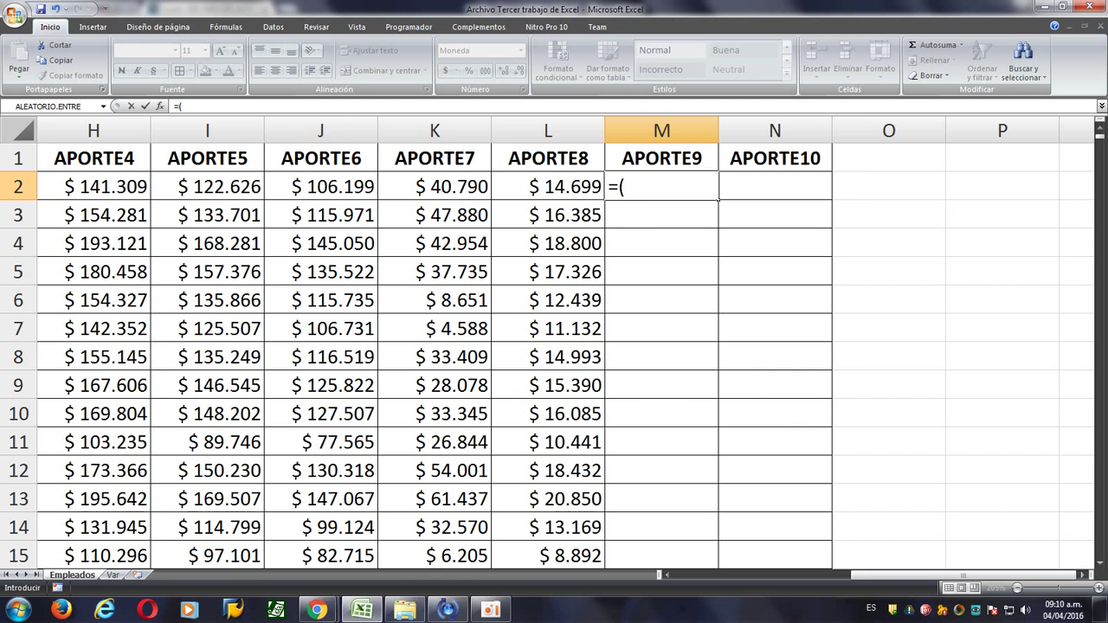
click(667, 575)
click(667, 574)
click(668, 575)
click(667, 575)
click(667, 575)
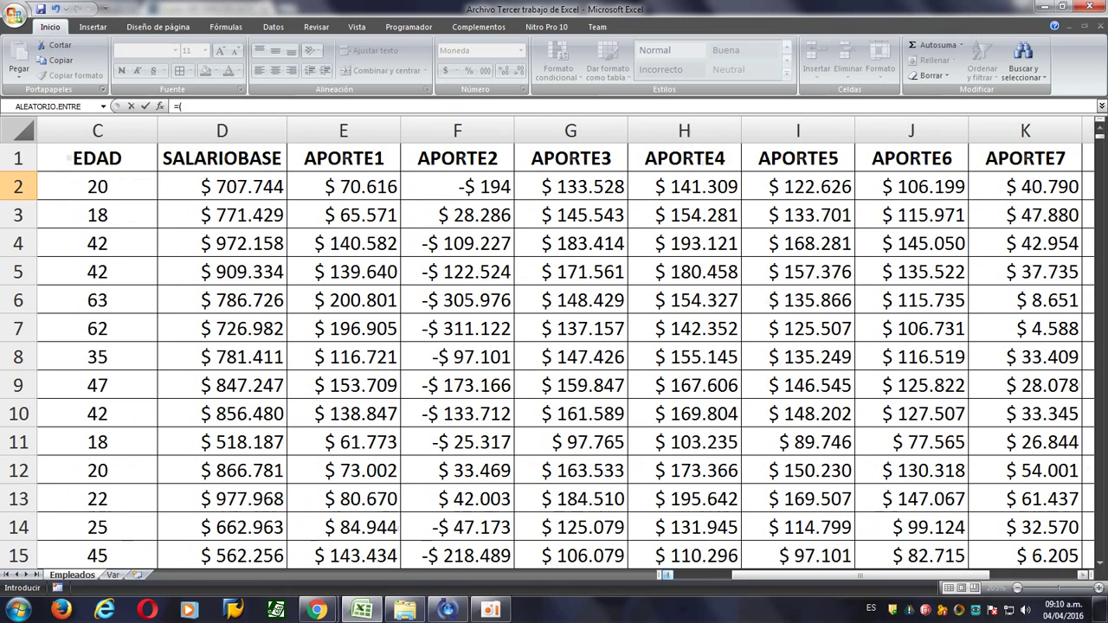
click(394, 187)
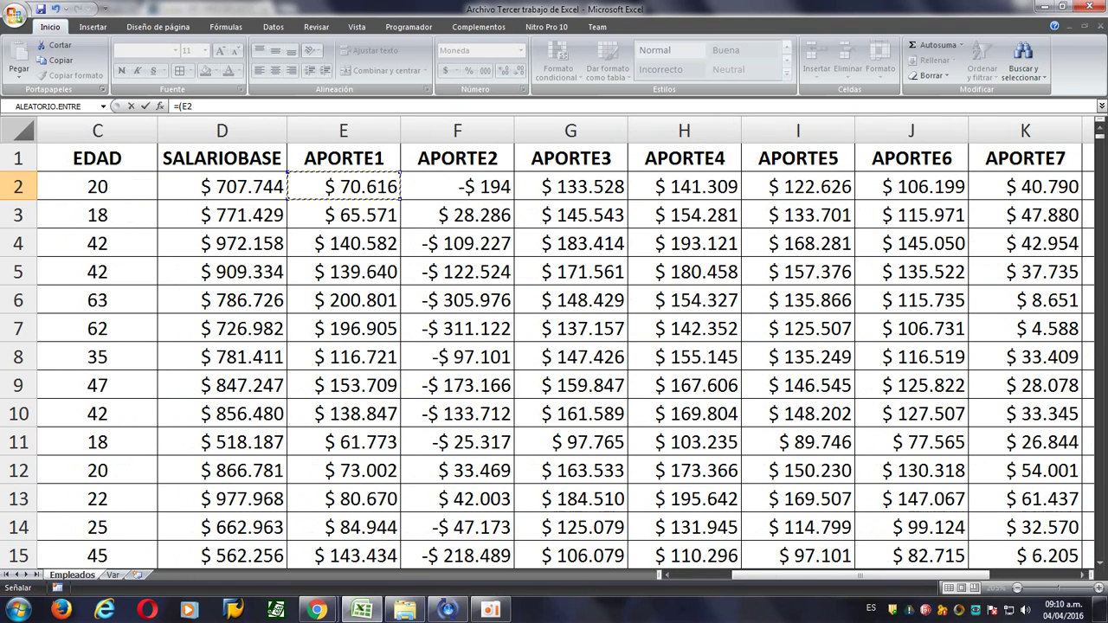
text(+)
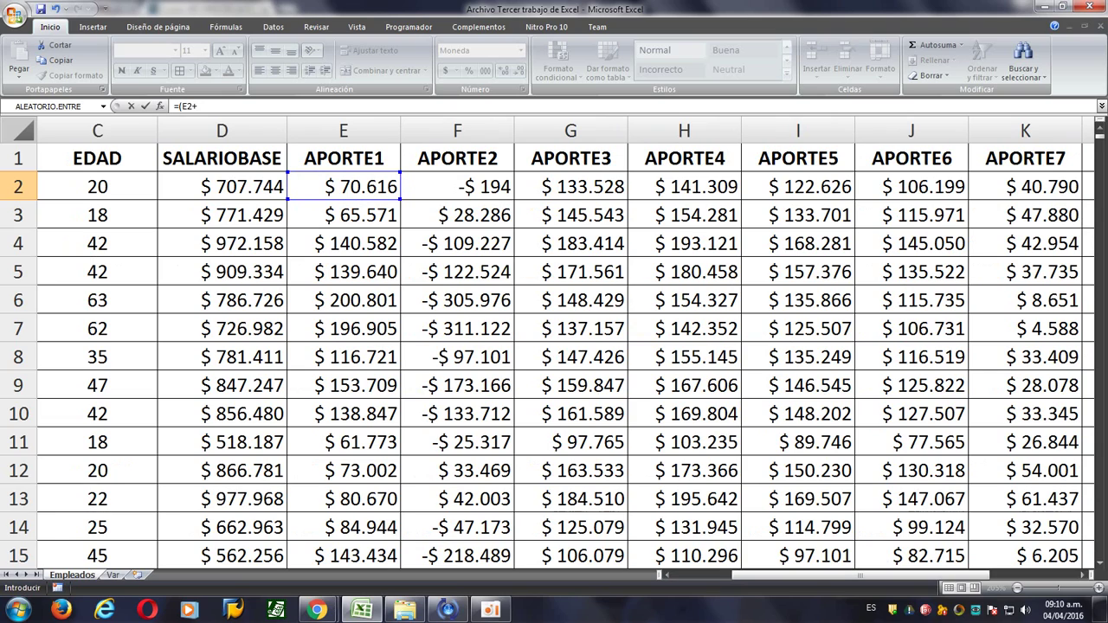
click(457, 187)
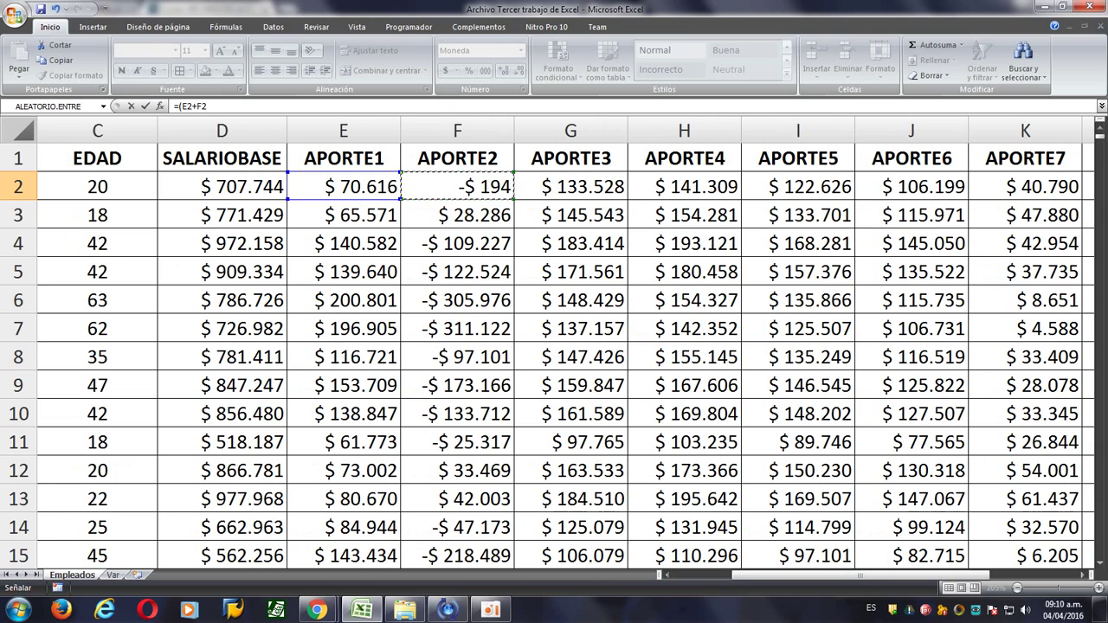
text())
Check the first term of Punto 9 in the Taller 3 PDF, then return to Excel and extend the M2 formula to =(E2+F2)*.
key(alt+Tab)
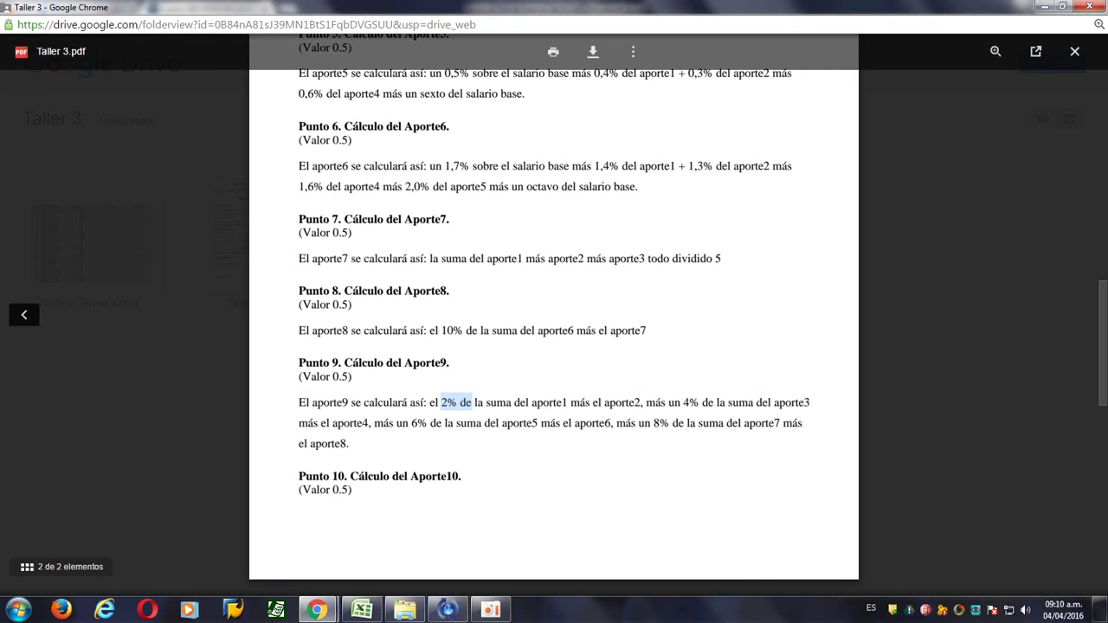
drag(645, 402, 440, 403)
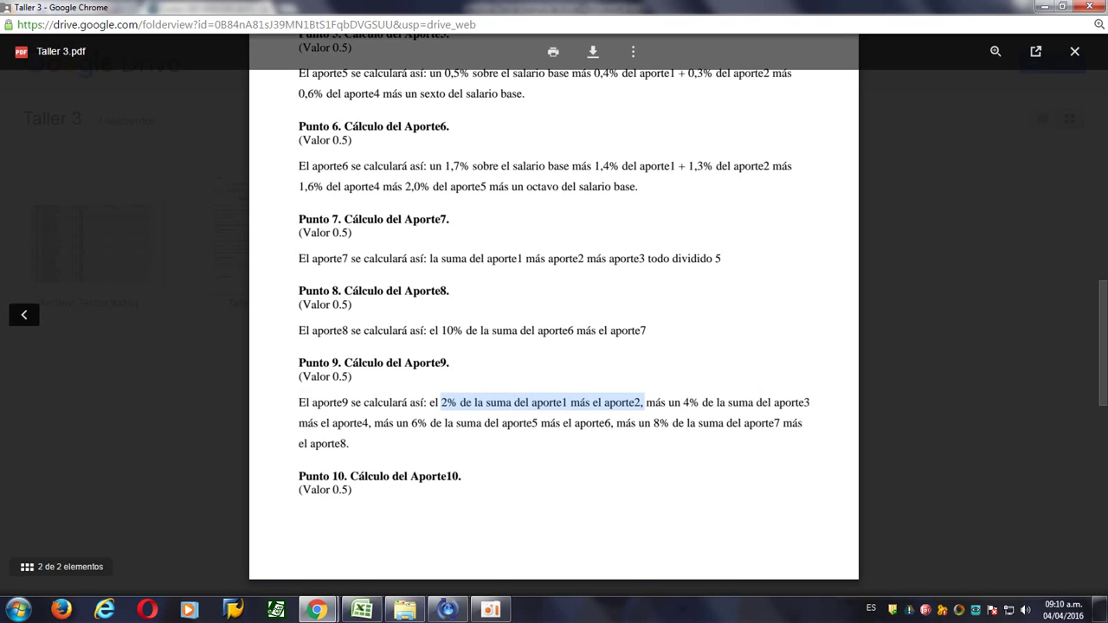
key(alt+Tab)
text(*)
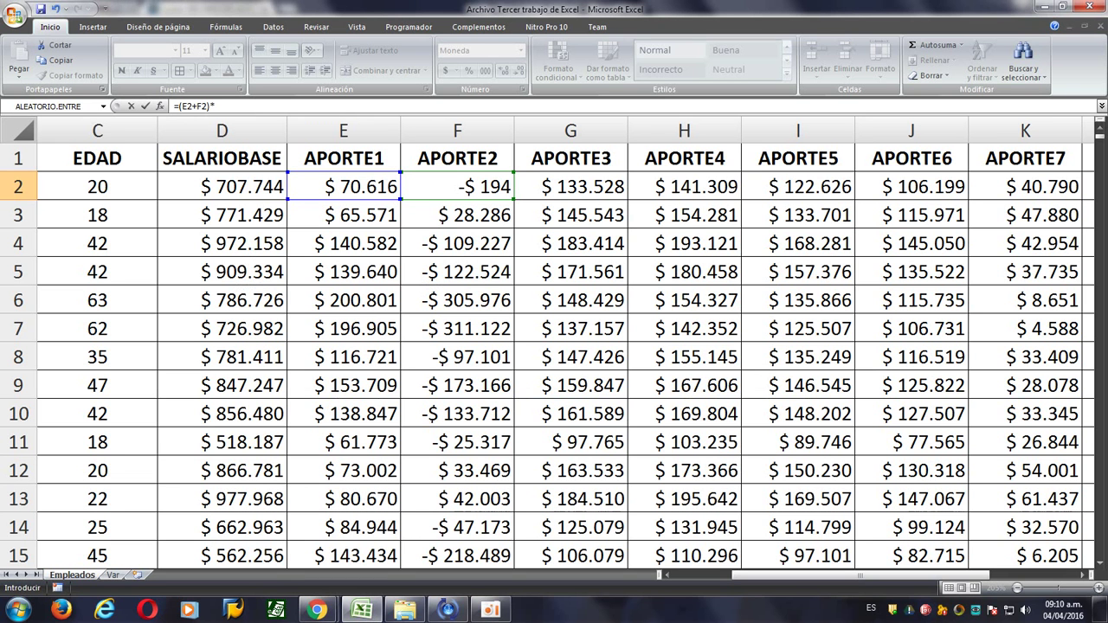
click(112, 574)
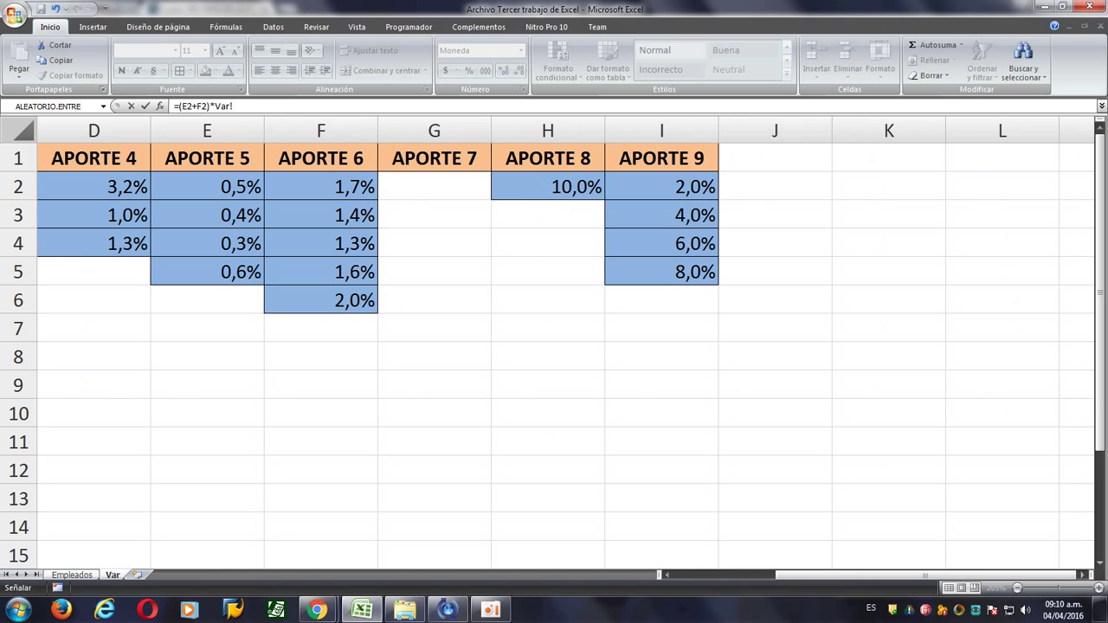
key(ctrl+Page_Up)
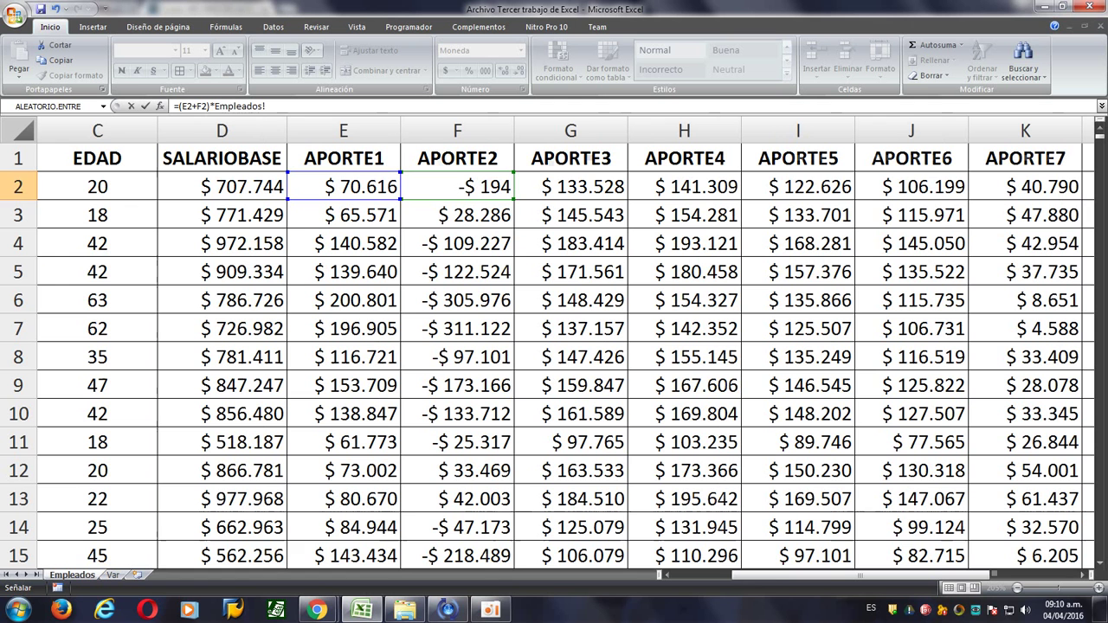
click(273, 106)
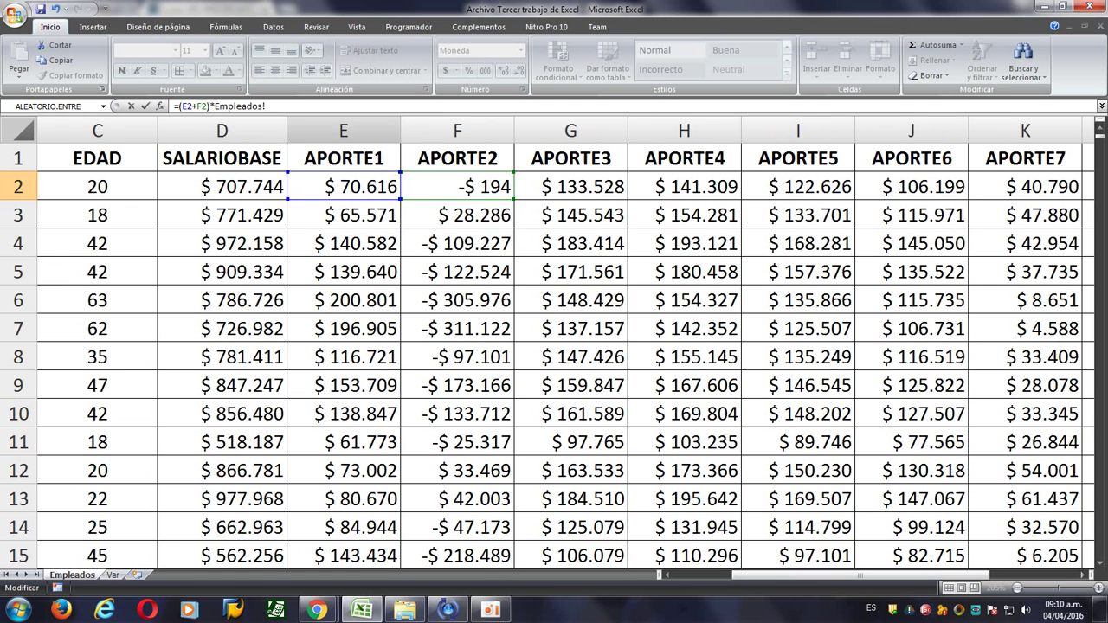
key(BackSpace)
key(BackSpace)
key(BackSpace)
key(BackSpace)
key(BackSpace)
key(BackSpace)
key(BackSpace)
key(BackSpace)
key(BackSpace)
key(BackSpace)
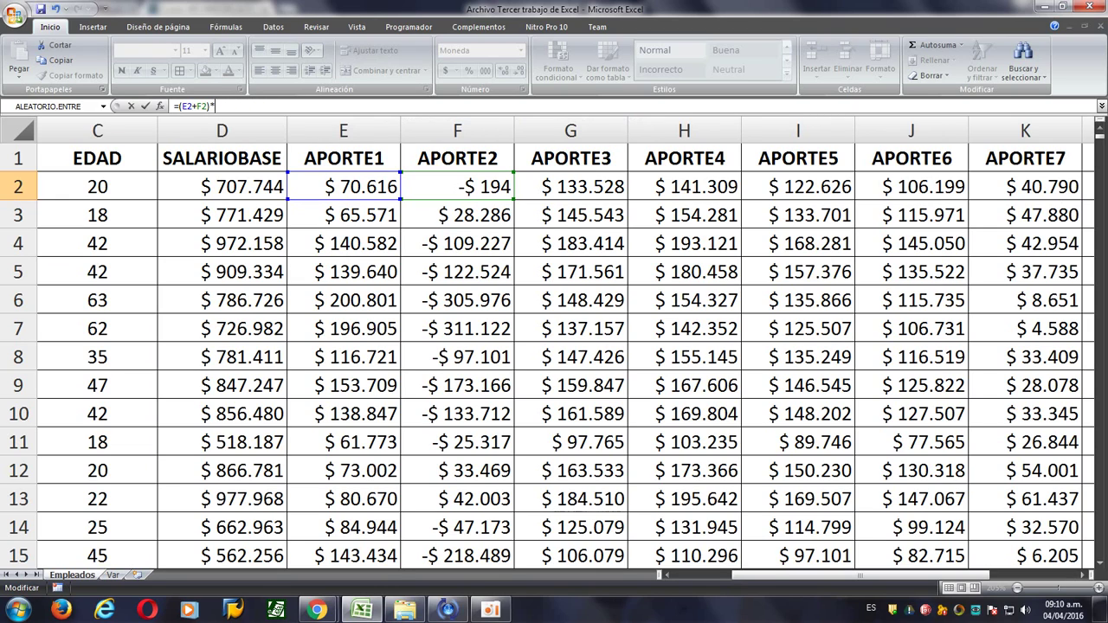
Multiply (E2+F2) in the APORTE9 formula by the 2% rate on the Var sheet as the absolute reference Var!$I$2.
click(113, 575)
click(661, 187)
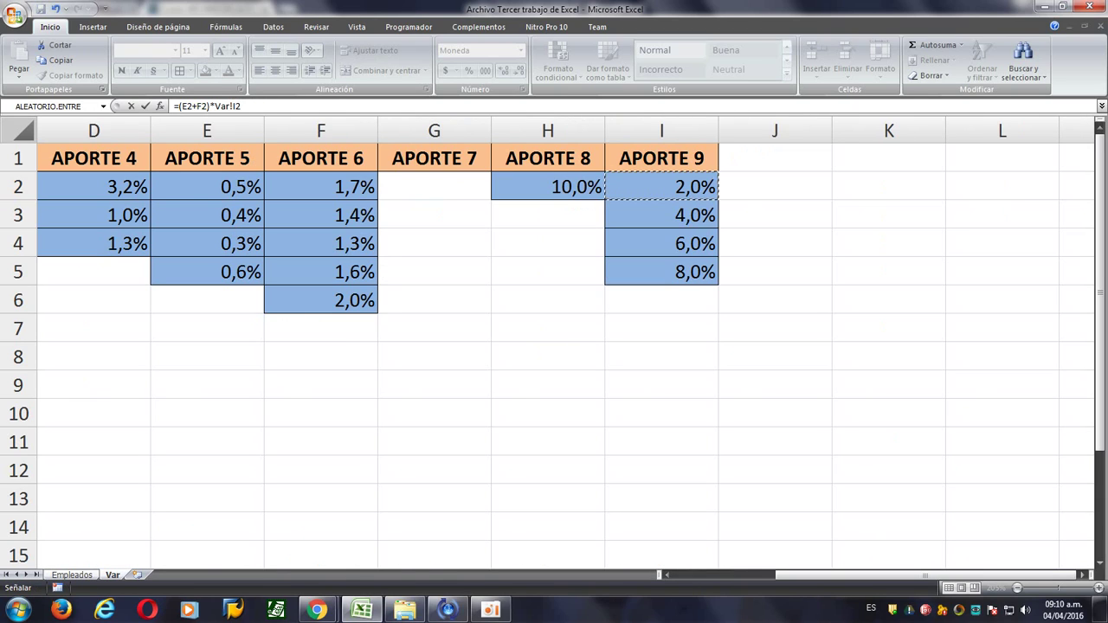
key(F4)
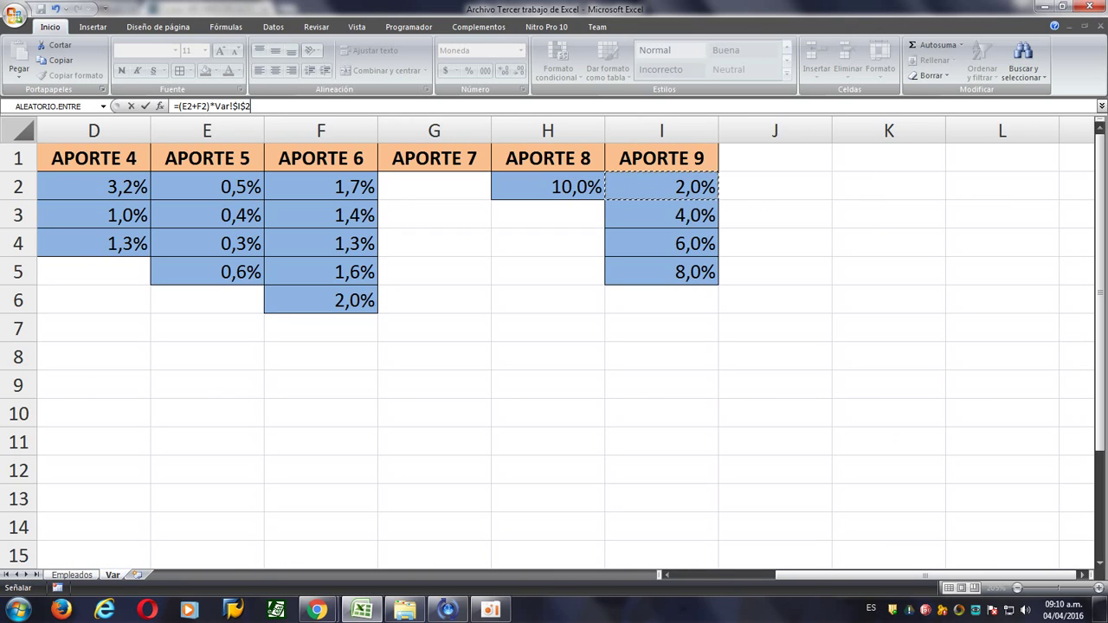
Consult Punto 9 of the PDF and add the term (Empleados!G2+Empleados!H2)*Var!$I$3 to the APORTE9 formula.
text(+()
key(alt+Tab)
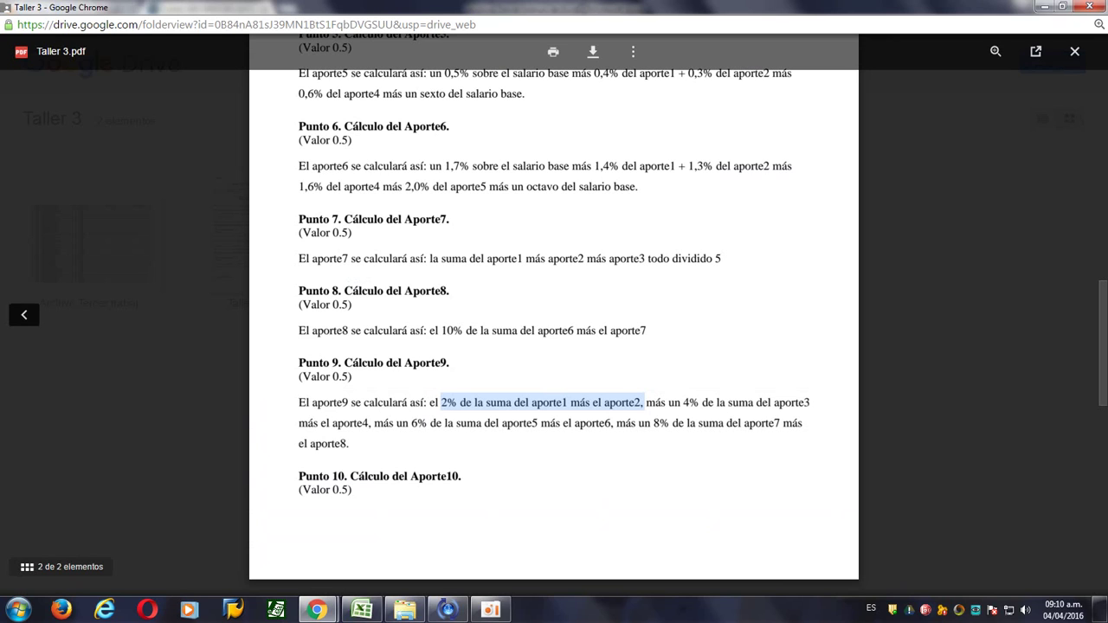
key(alt+Tab)
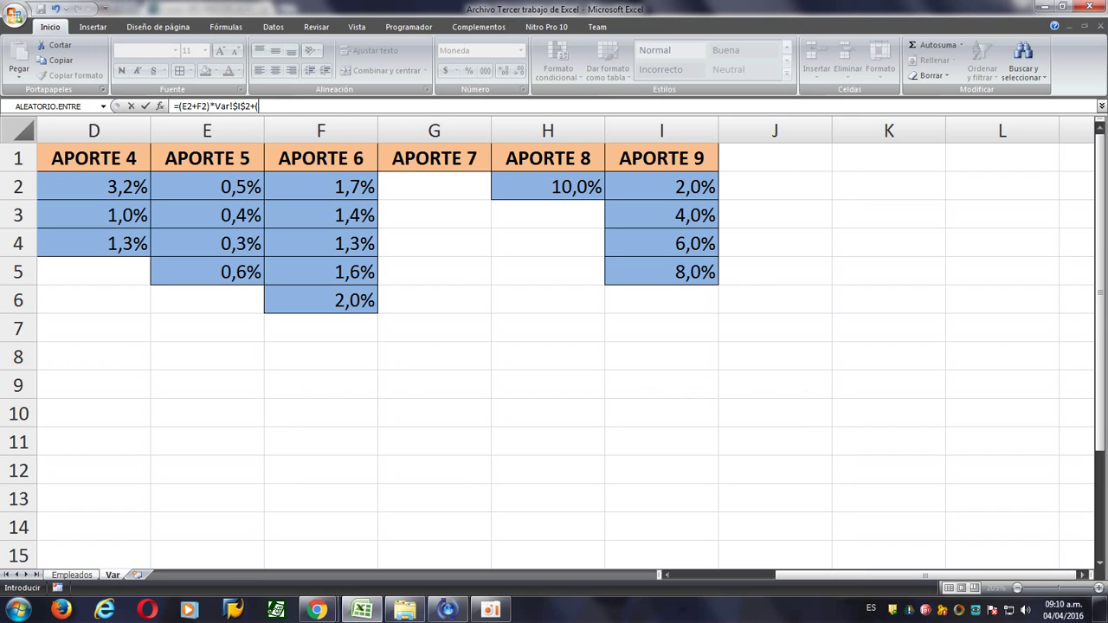
key(ctrl+Page_Up)
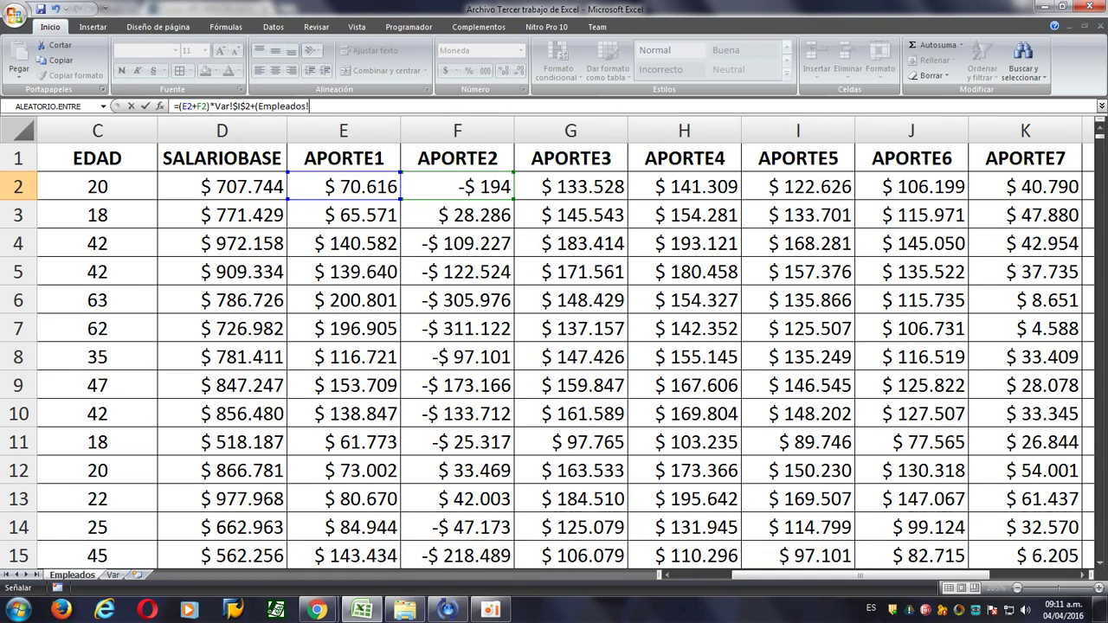
click(571, 187)
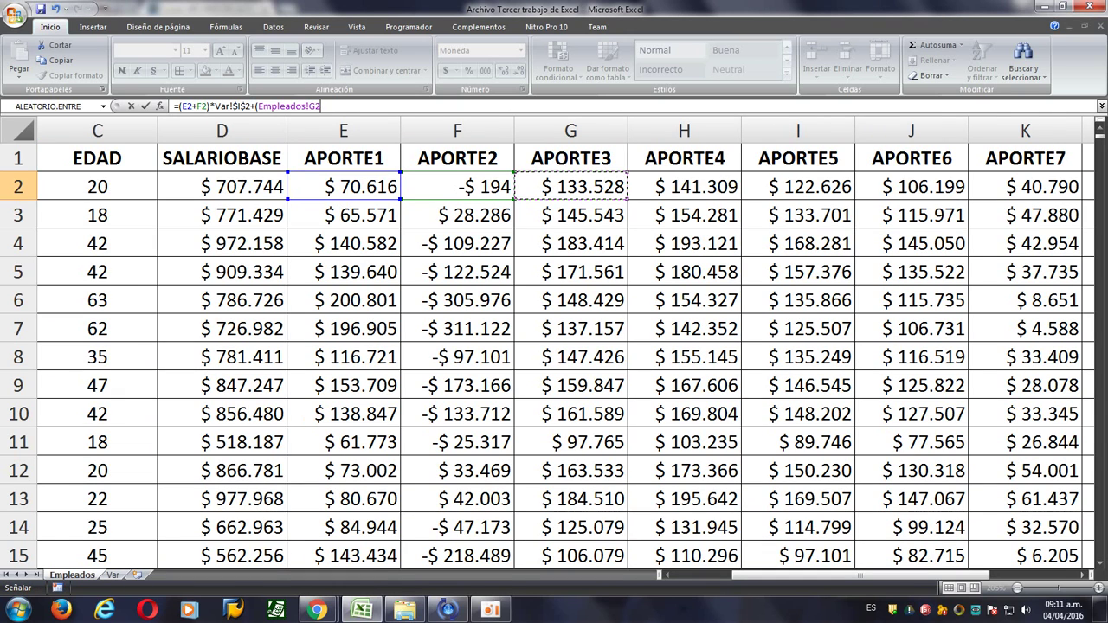
text(+)
click(684, 187)
text())
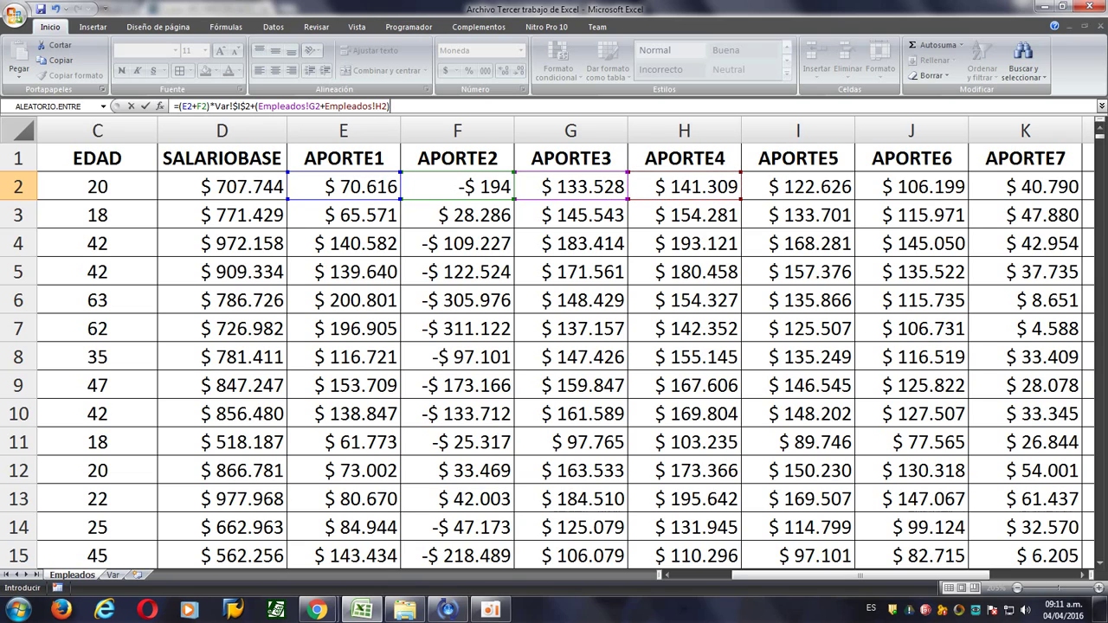
text(*)
click(112, 575)
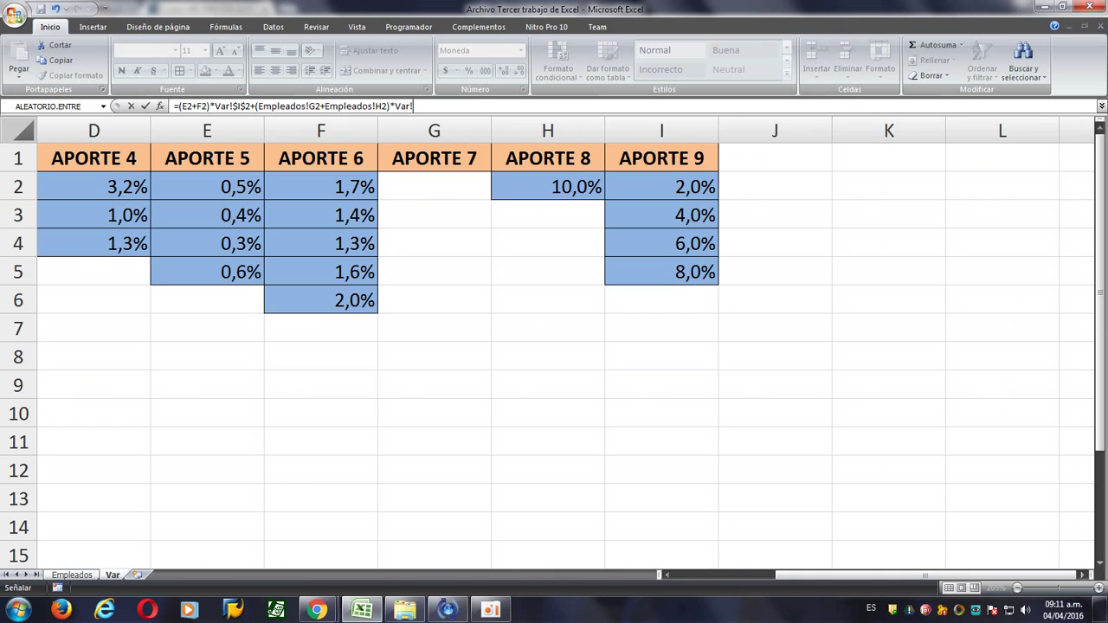
click(662, 215)
key(F4)
Recheck Punto 9 of the PDF and add the term (Empleados!I2+Empleados!J2)*Var!$I$4 to the APORTE9 formula.
text(+()
key(alt+Tab)
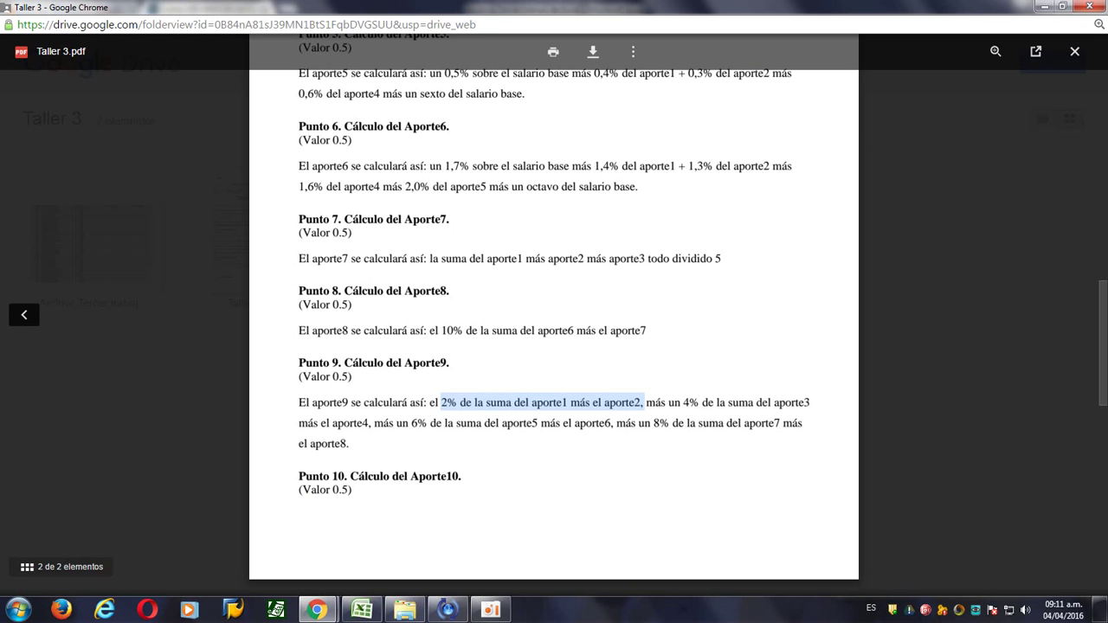
key(alt+Tab)
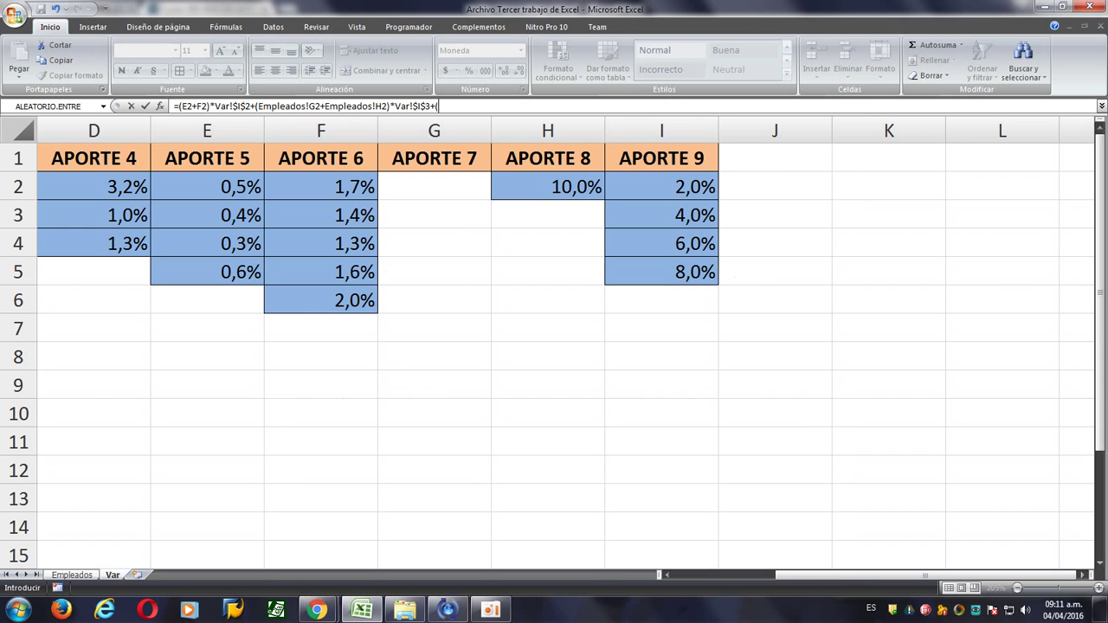
key(ctrl+Page_Up)
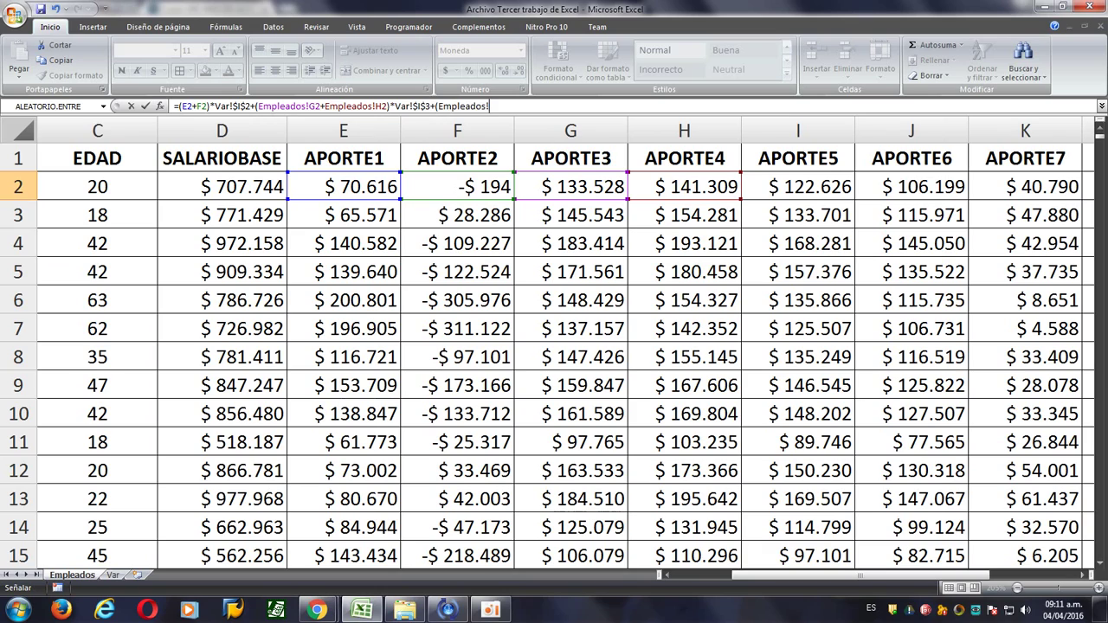
click(799, 187)
text(+)
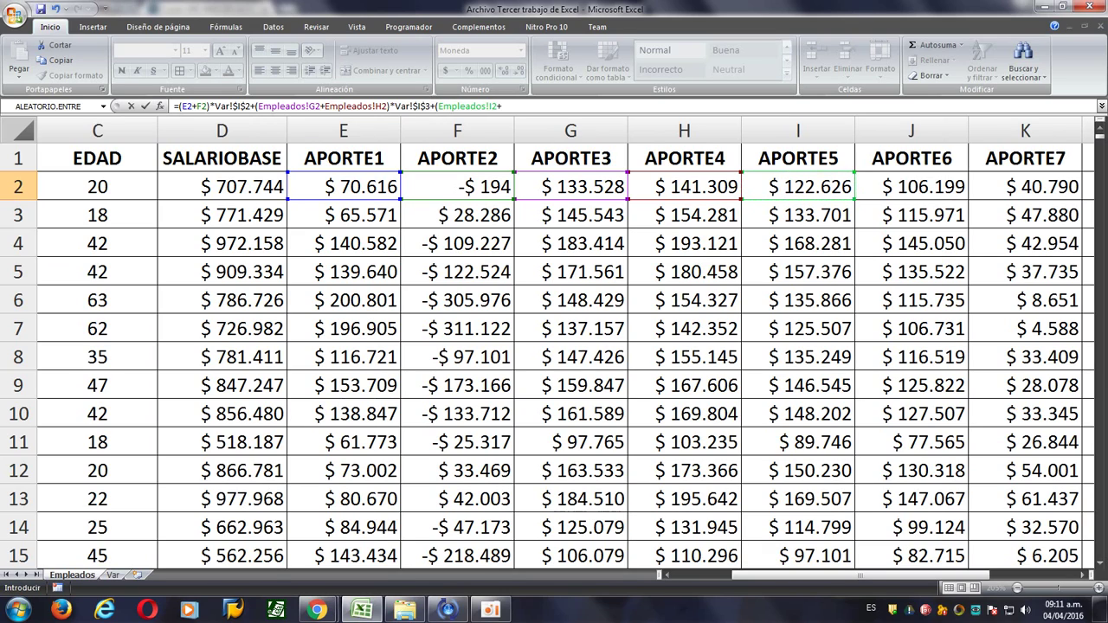
click(912, 187)
text())
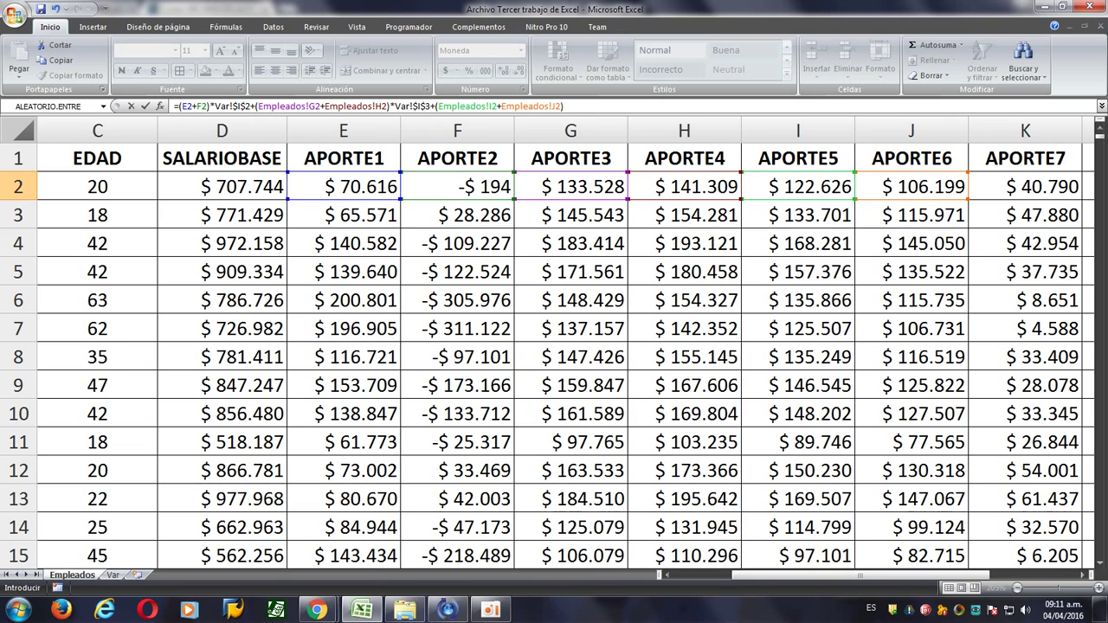
text(*)
click(113, 575)
click(662, 243)
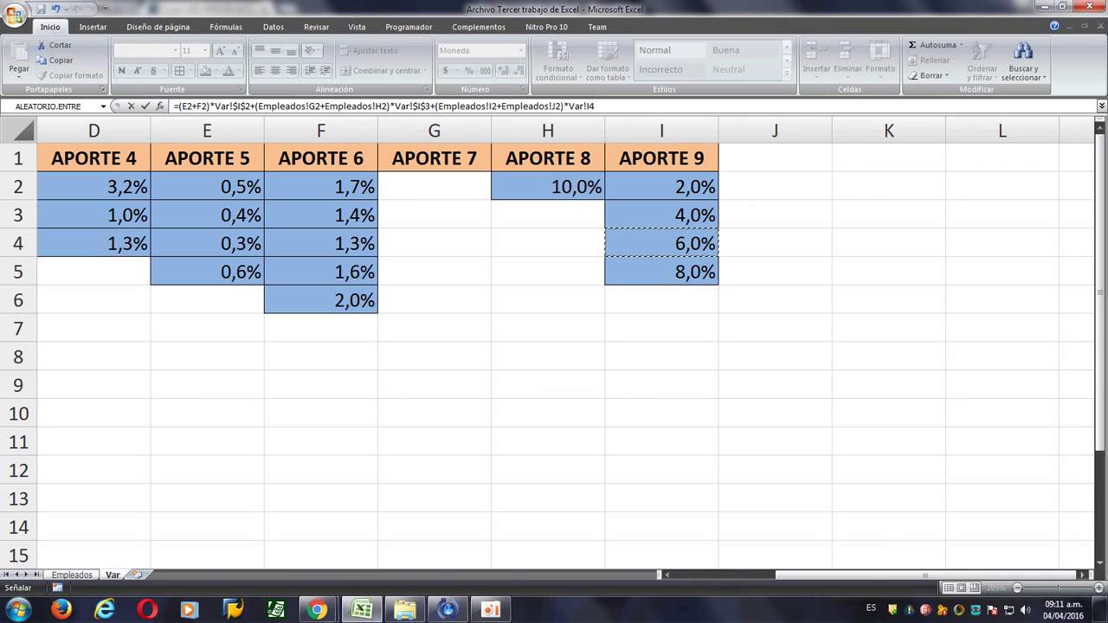
key(F4)
Consult the PDF again and append the last term (Empleados!K2+Empleados!L2)*Var!$I$5 to the APORTE9 formula.
text(+()
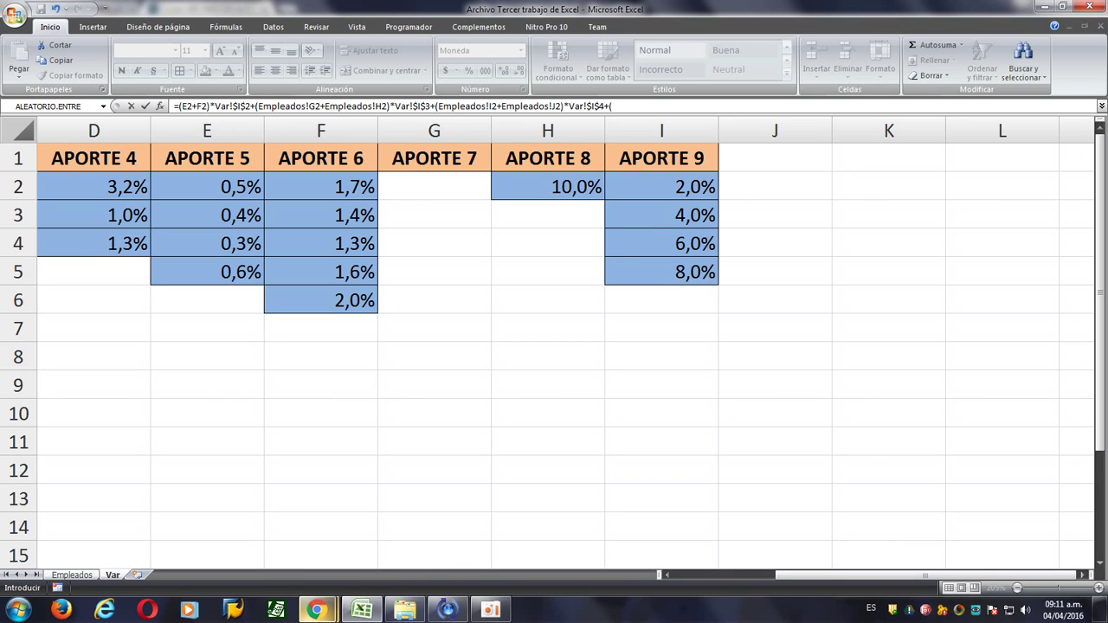
mouse_move(317, 611)
click(394, 536)
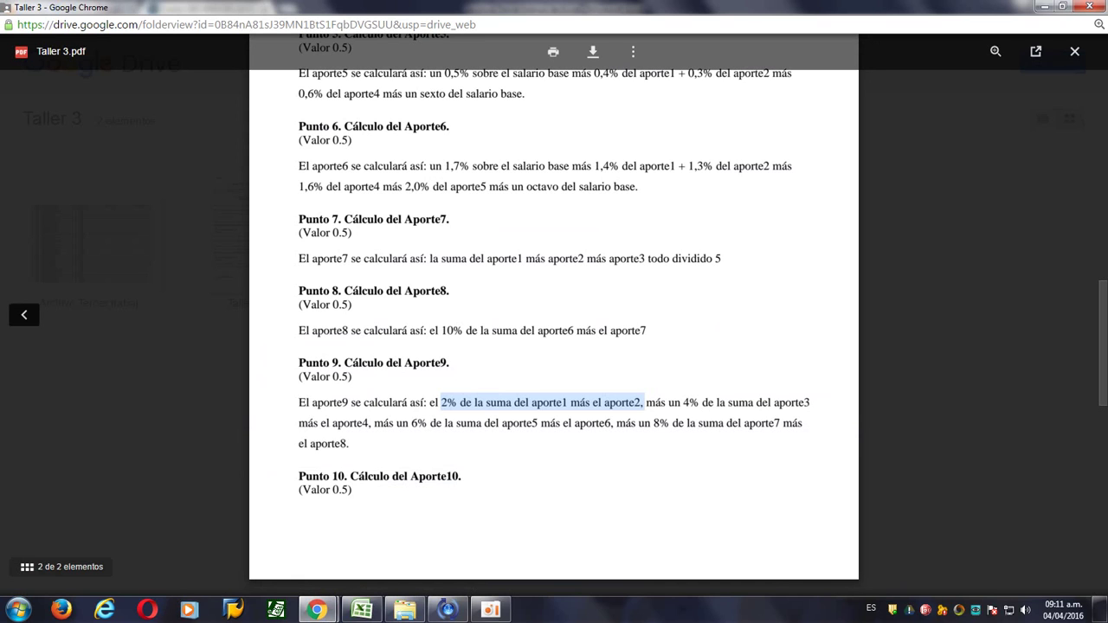
key(alt+Tab)
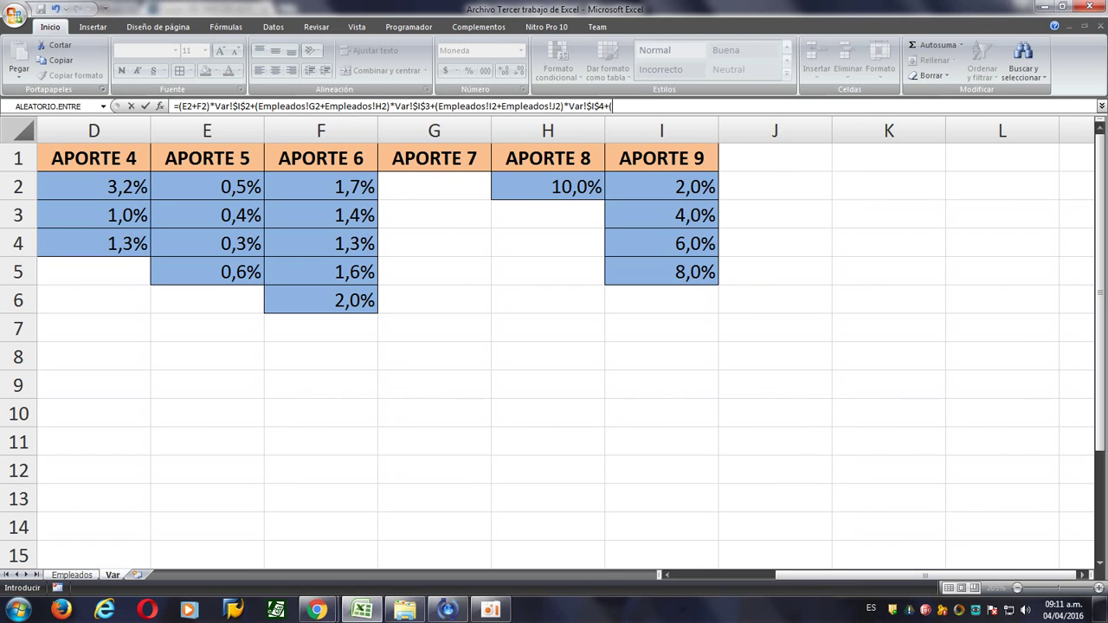
click(72, 574)
click(1025, 187)
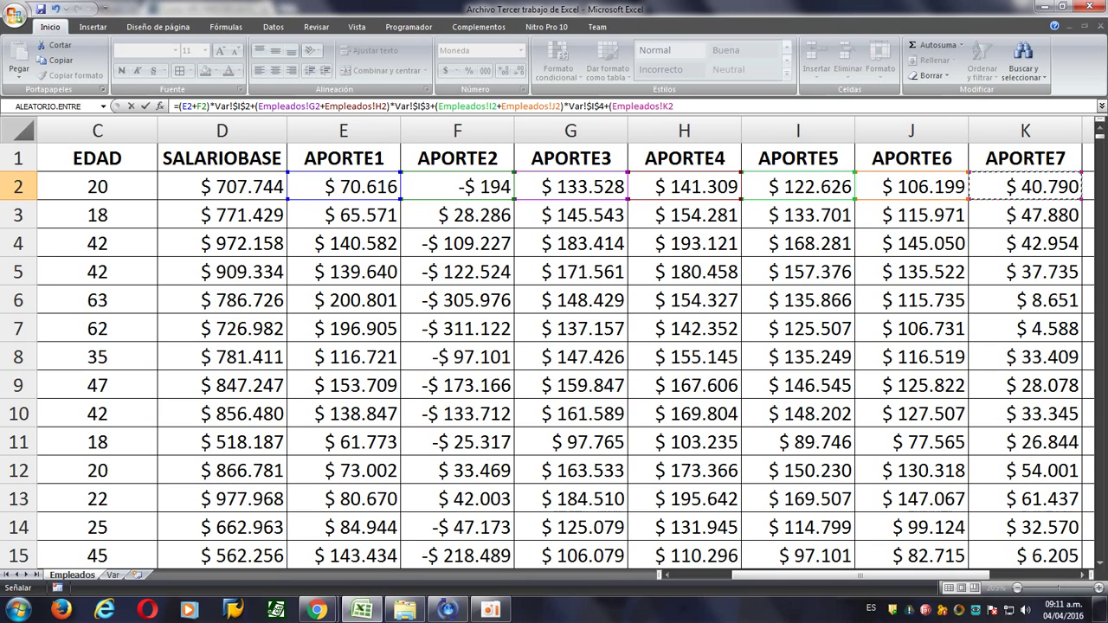
text(+)
click(1082, 574)
click(1083, 575)
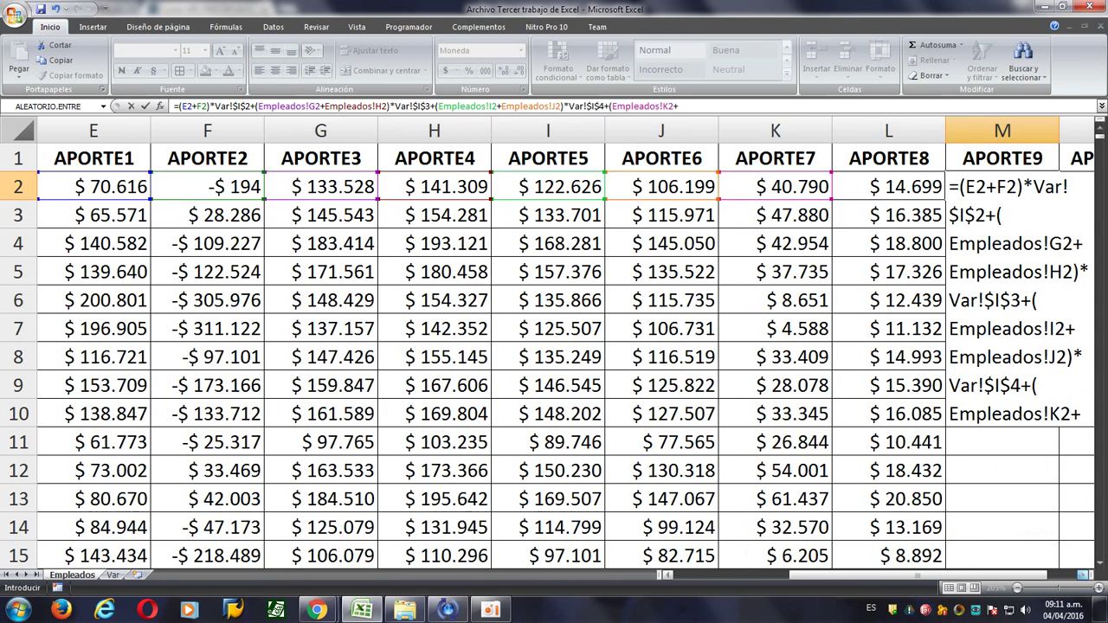
click(889, 187)
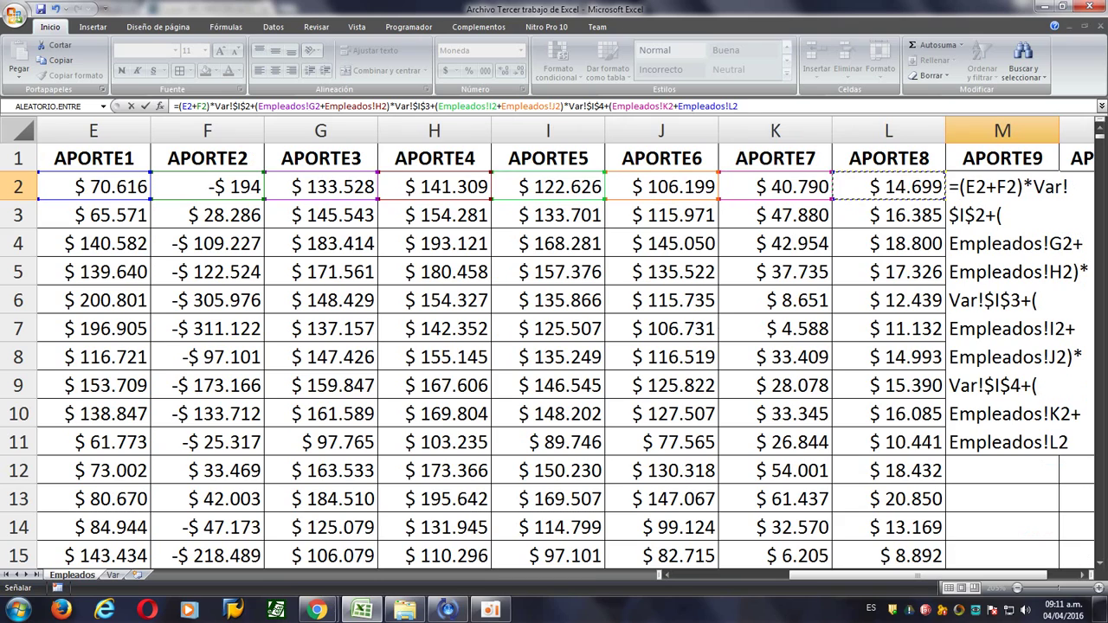
text()*)
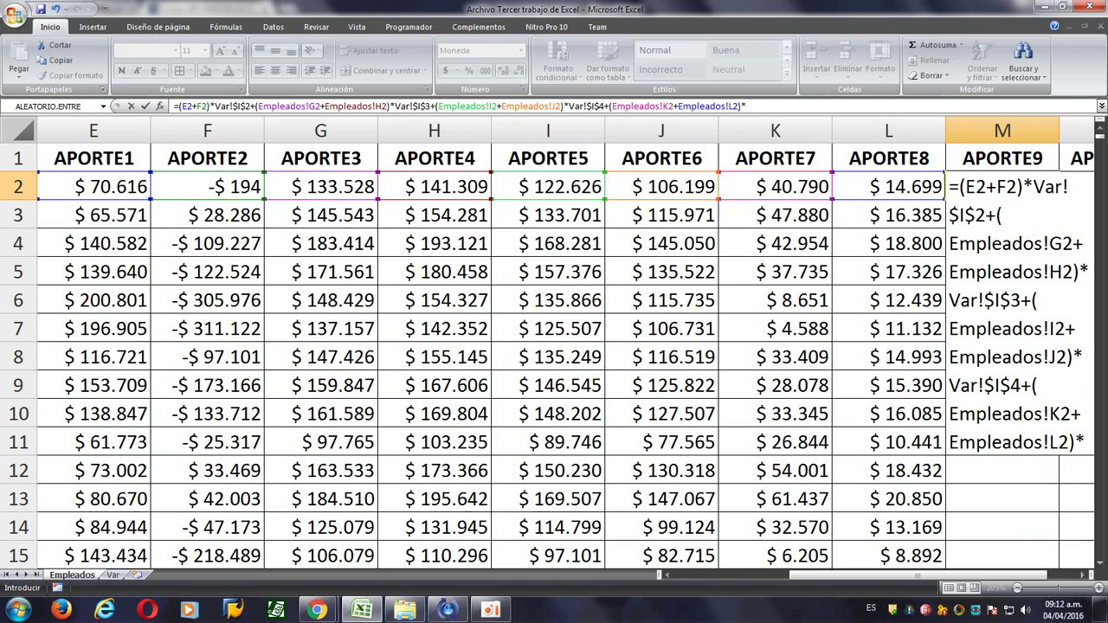
click(112, 575)
click(715, 265)
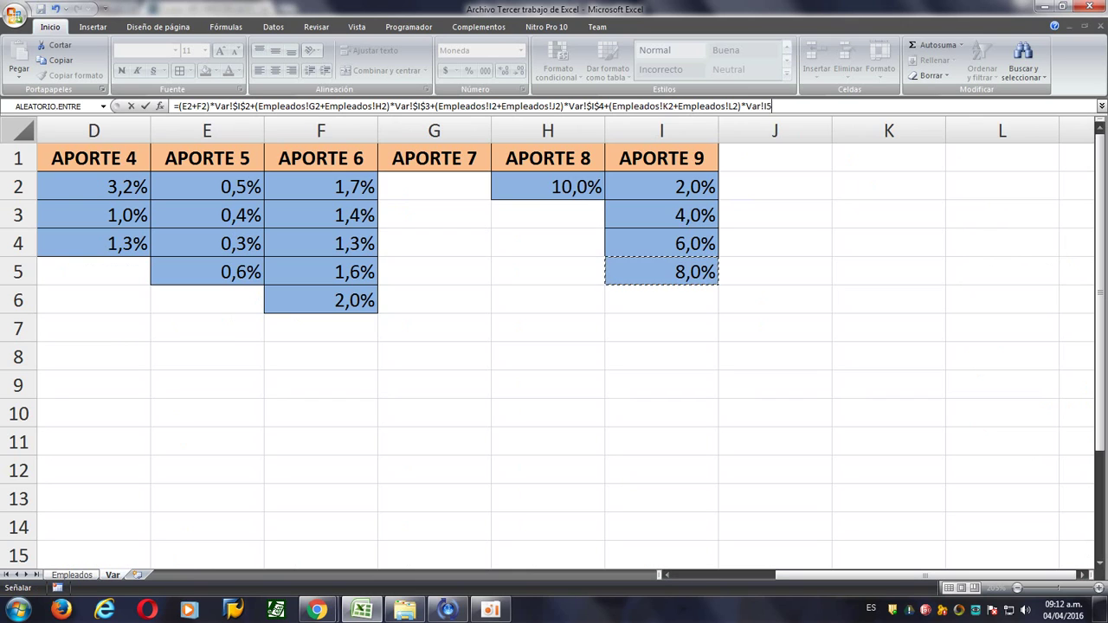
key(F4)
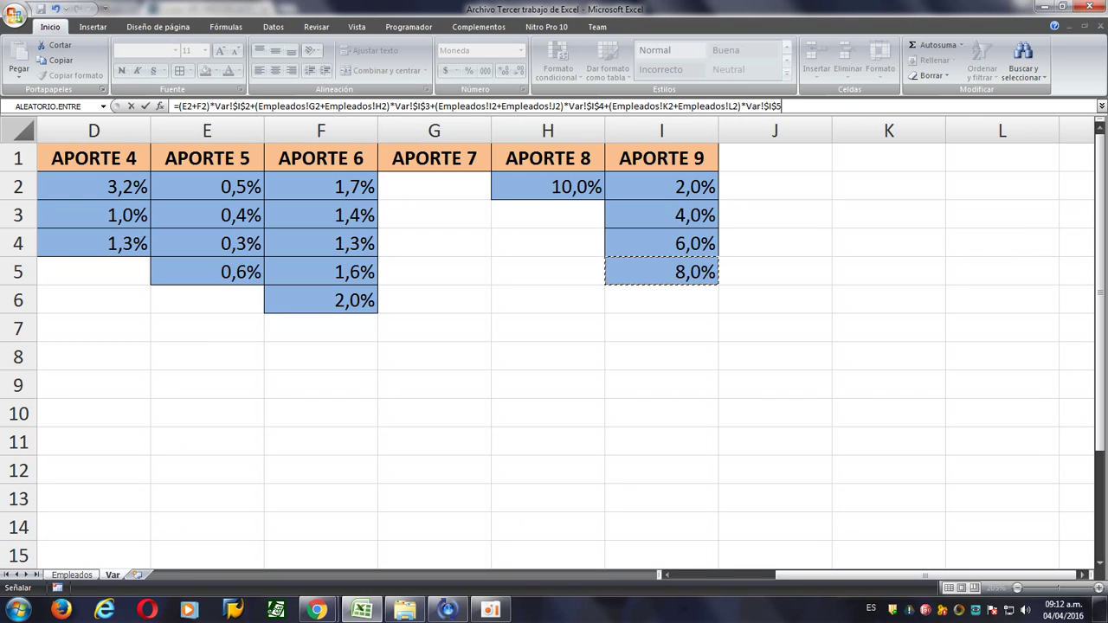
Compare the finished formula with Punto 9 of the PDF, enter it in M2 and fill it down the APORTE9 column.
mouse_move(317, 610)
click(398, 542)
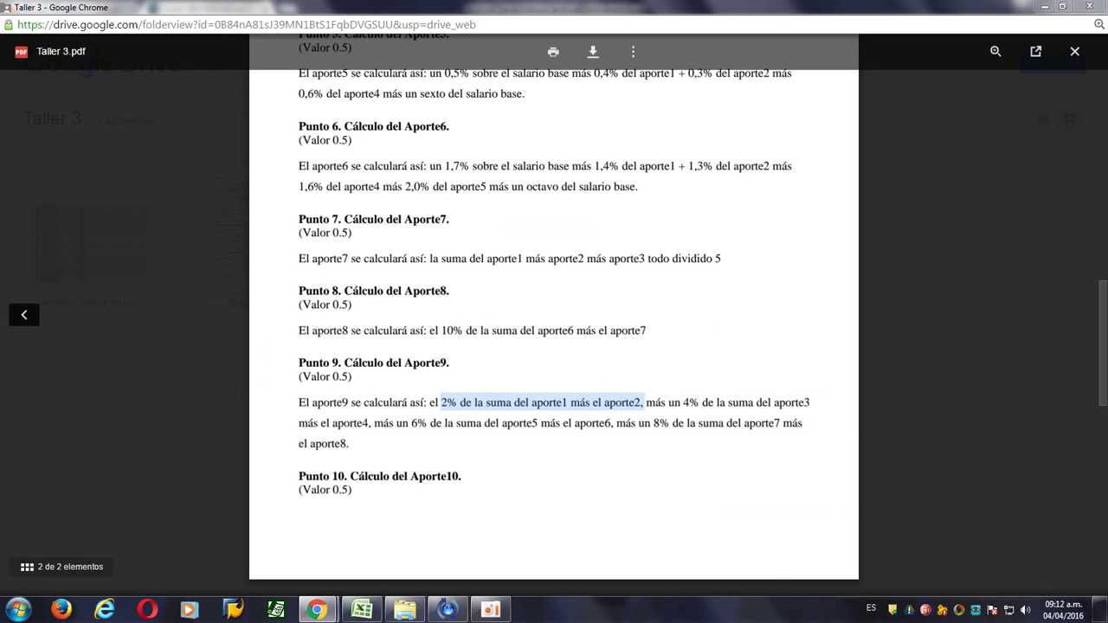
key(alt+Tab)
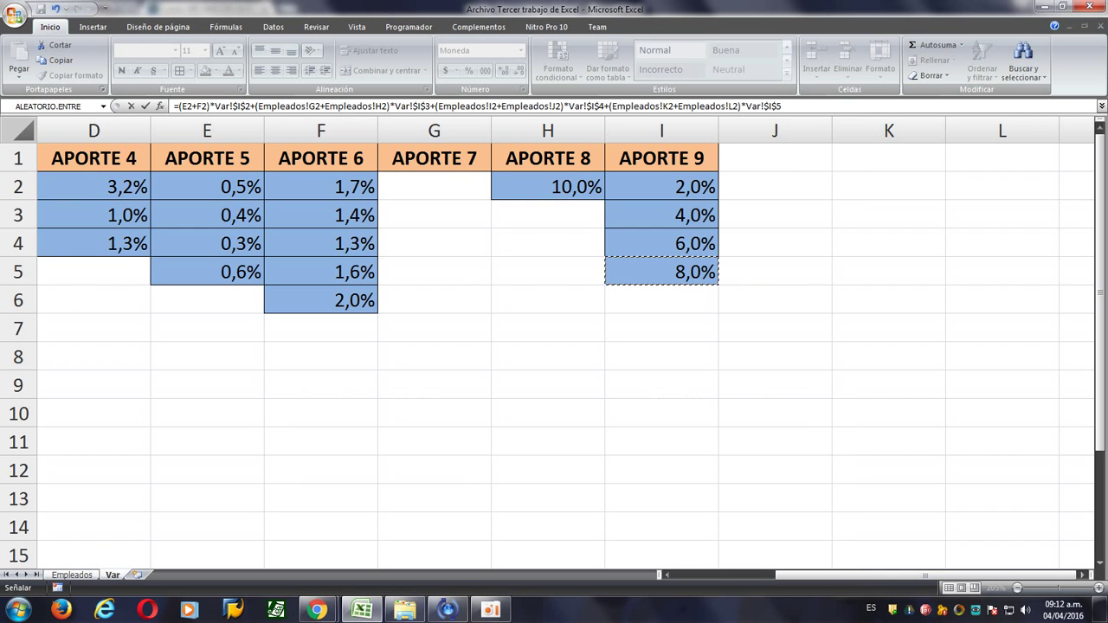
key(Return)
key(Up)
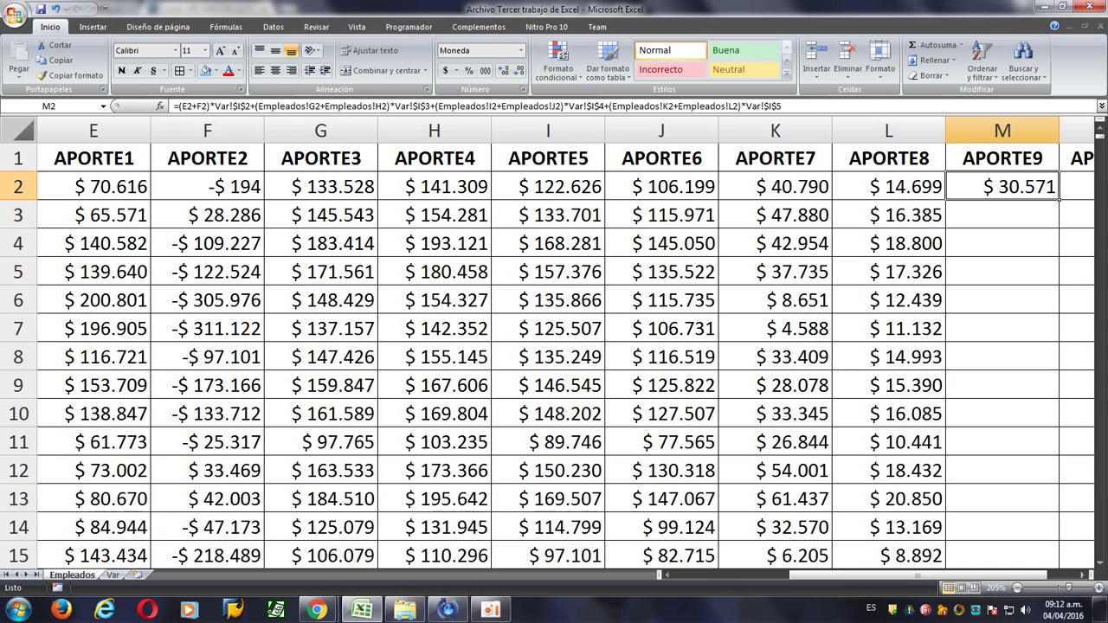
double_click(1058, 199)
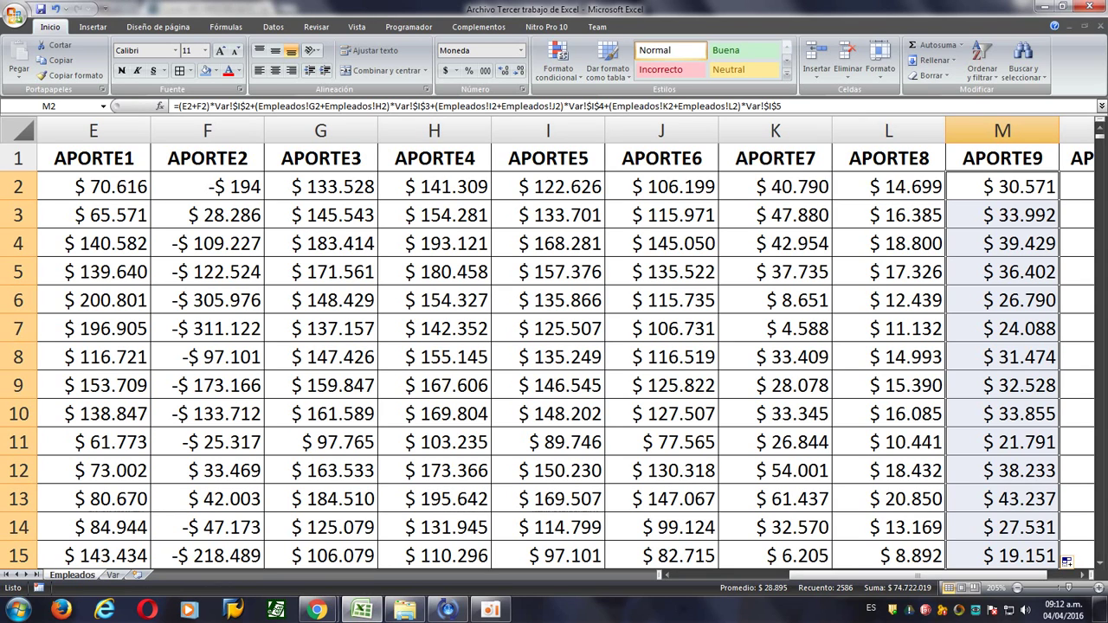
scroll(1082, 575, right, 2)
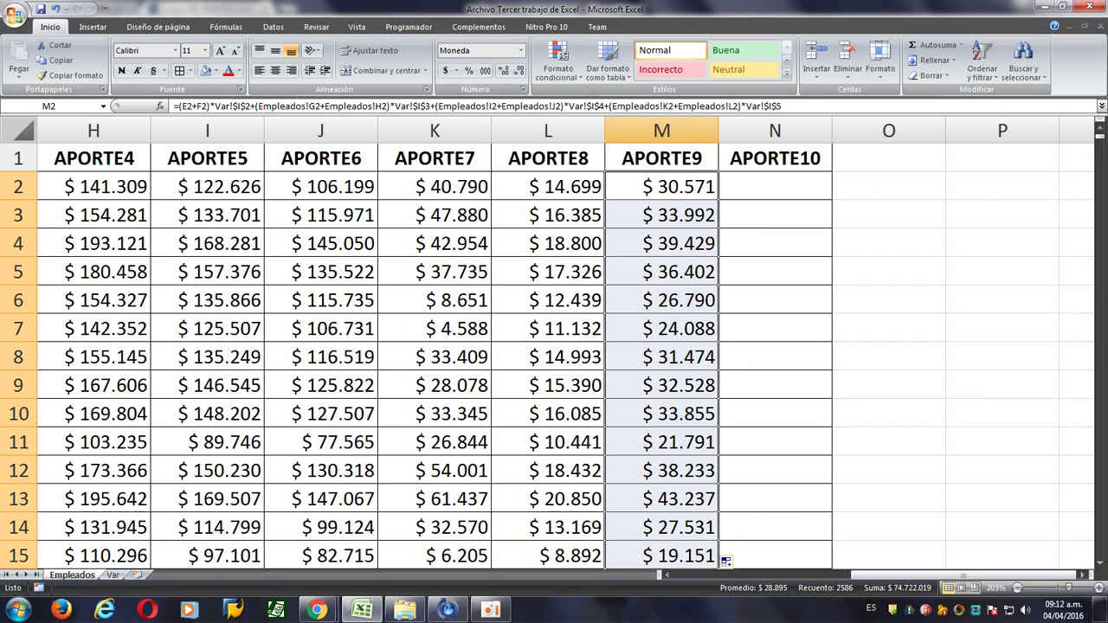
On the Var sheet, extend the APORTE 9 heading into J1 to create the APORTE 10 heading.
click(775, 187)
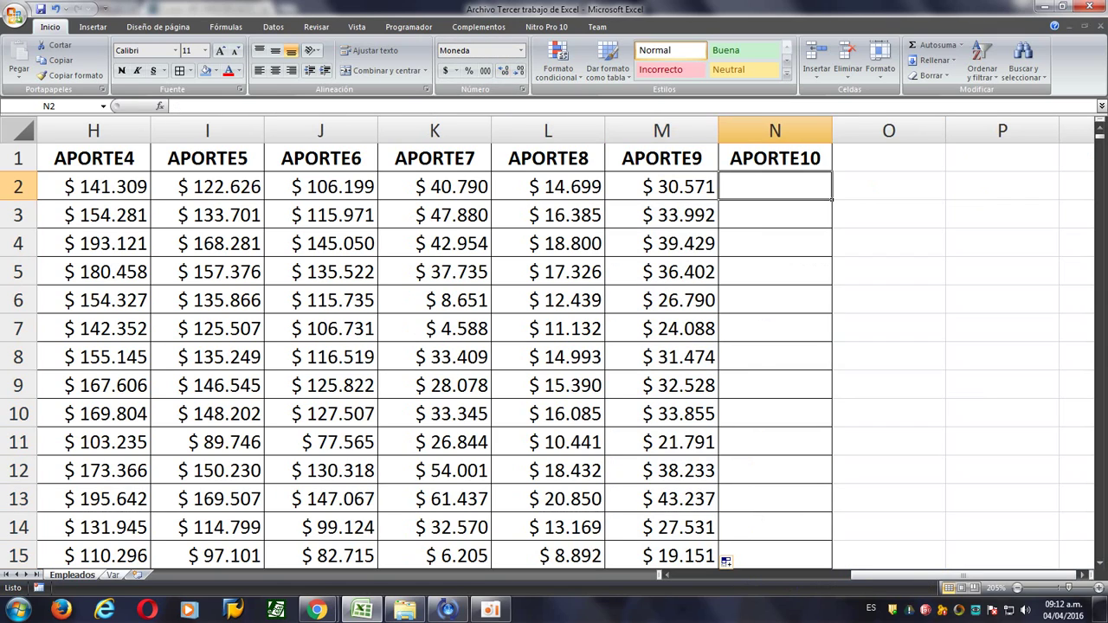
click(113, 576)
click(662, 157)
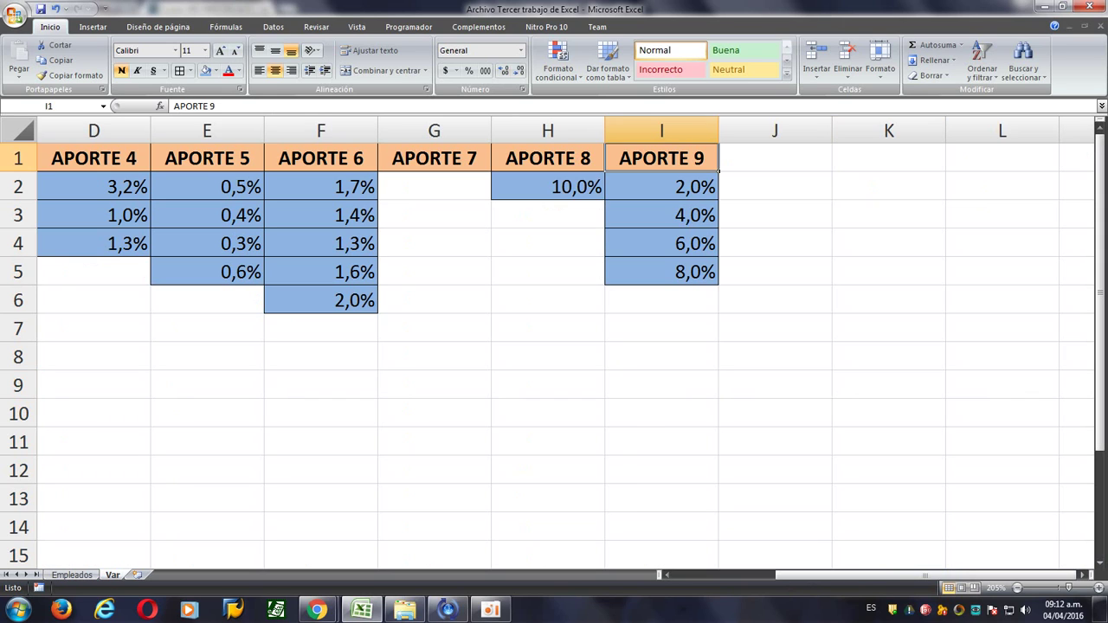
drag(718, 172, 830, 172)
Consult Punto 10 of the PDF and enter the rates 0,1%, 0,2%, 0,3% and 0,4% in J2:J5 under APORTE 10.
click(775, 186)
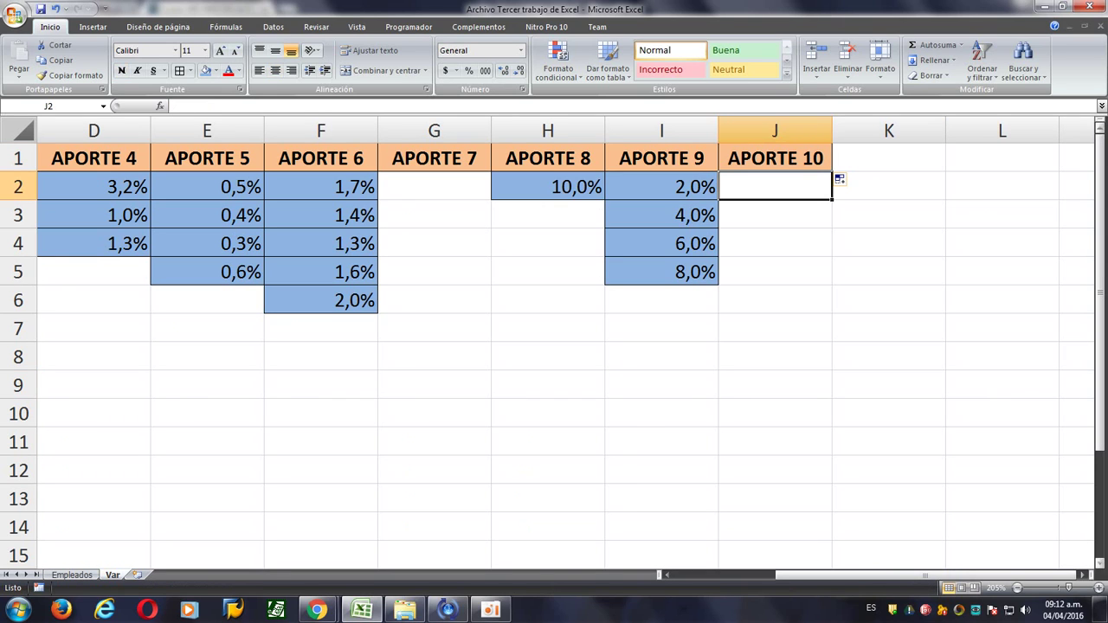
key(alt+Tab)
scroll(554, 312, down, 7)
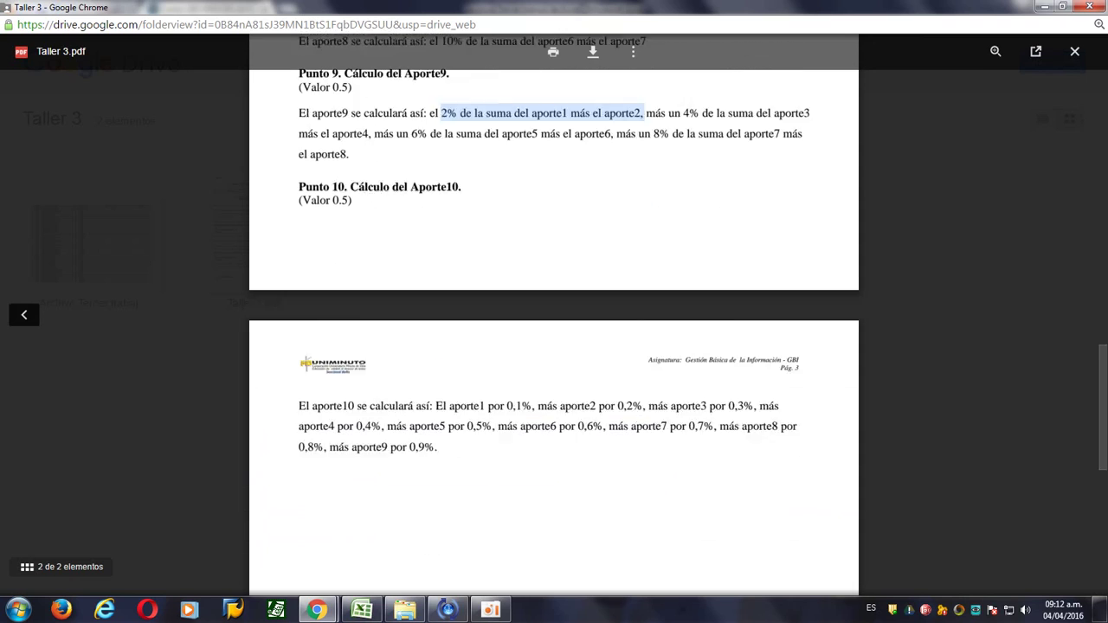
scroll(554, 312, up, 2)
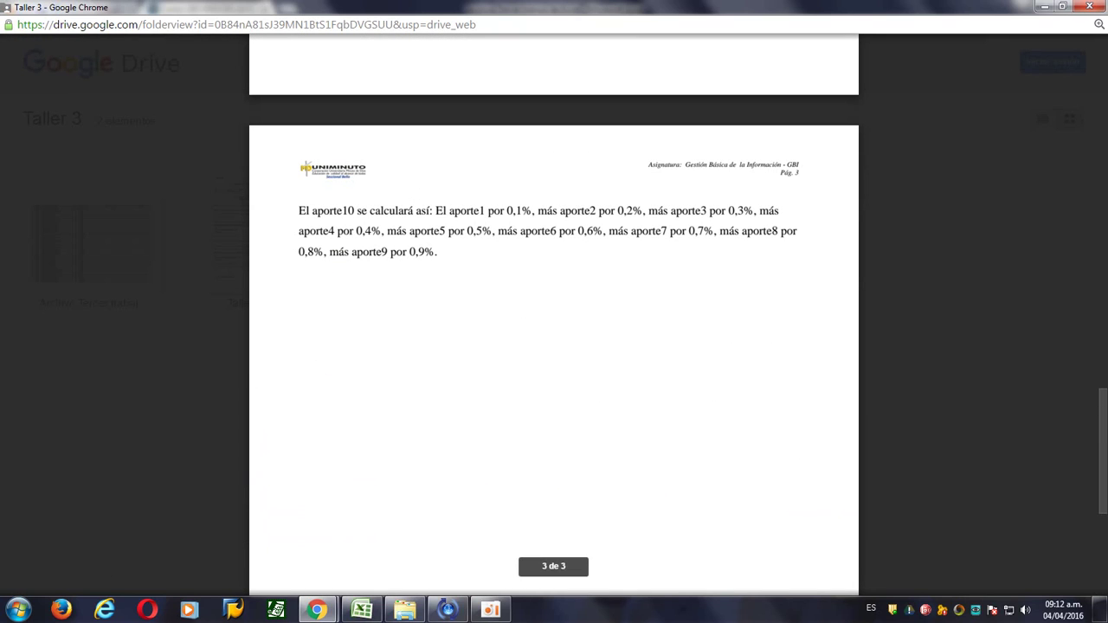
key(alt+Tab)
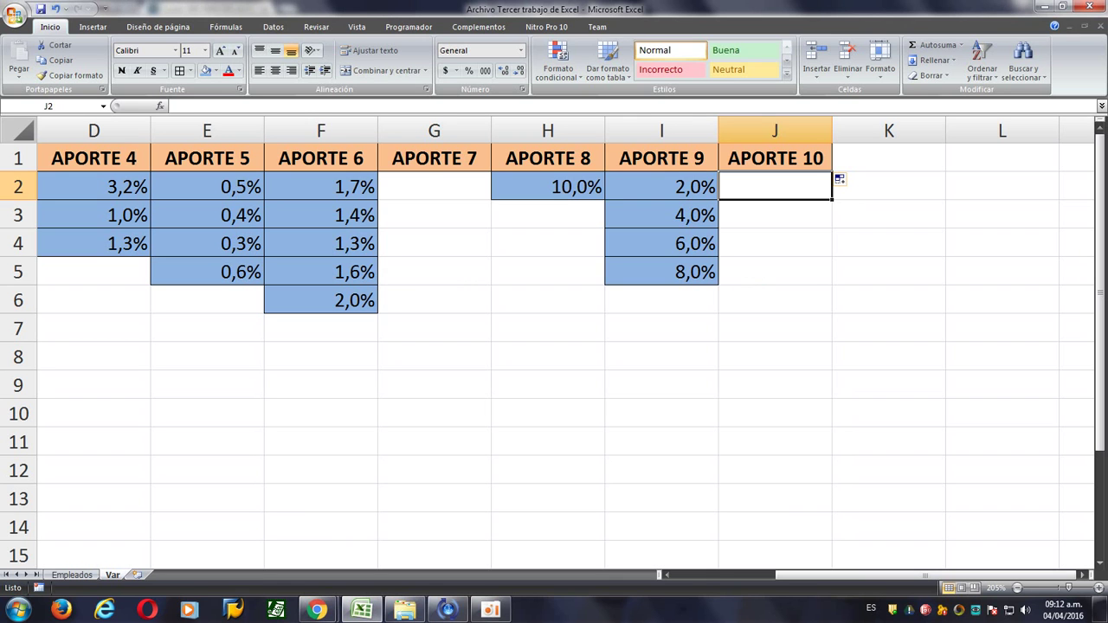
text(0,1%)
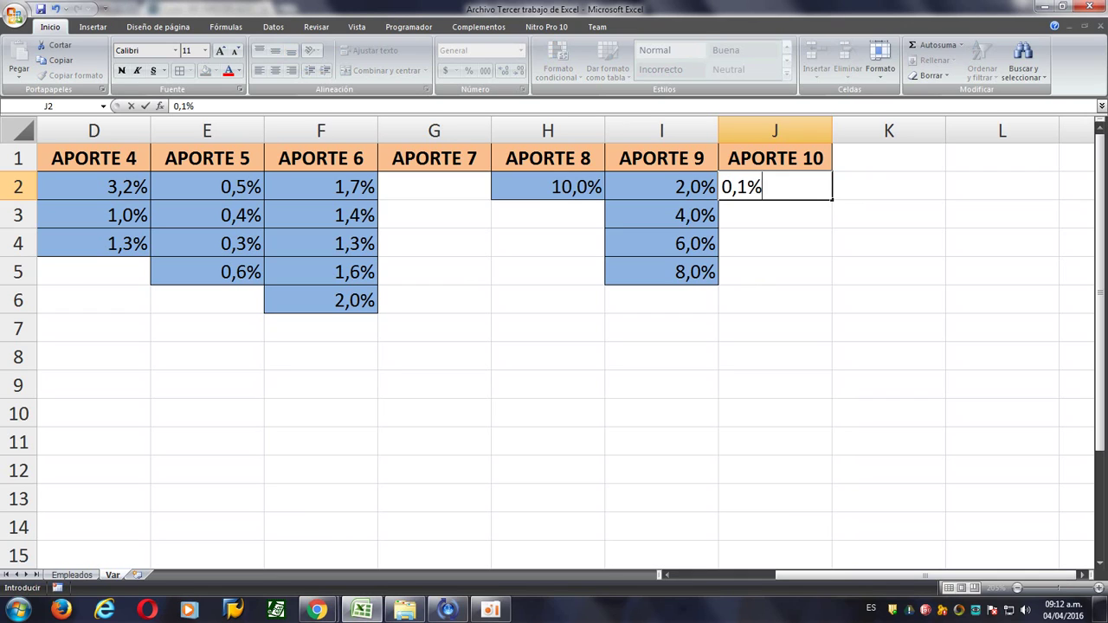
key(Return)
text(0,2)
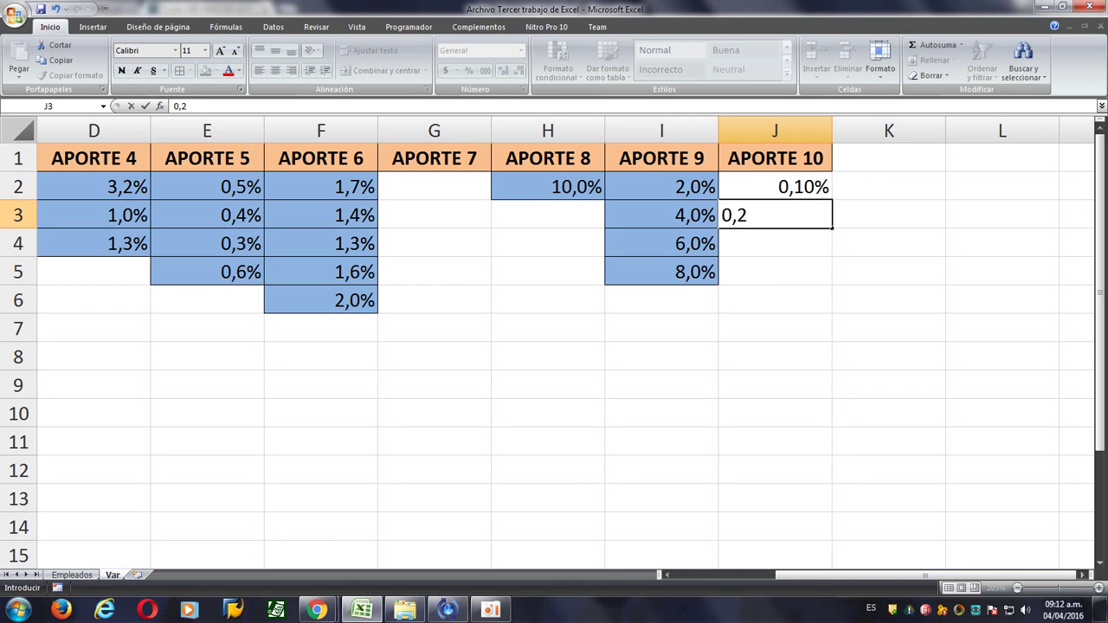
text(0%)
key(Return)
text(0,3%)
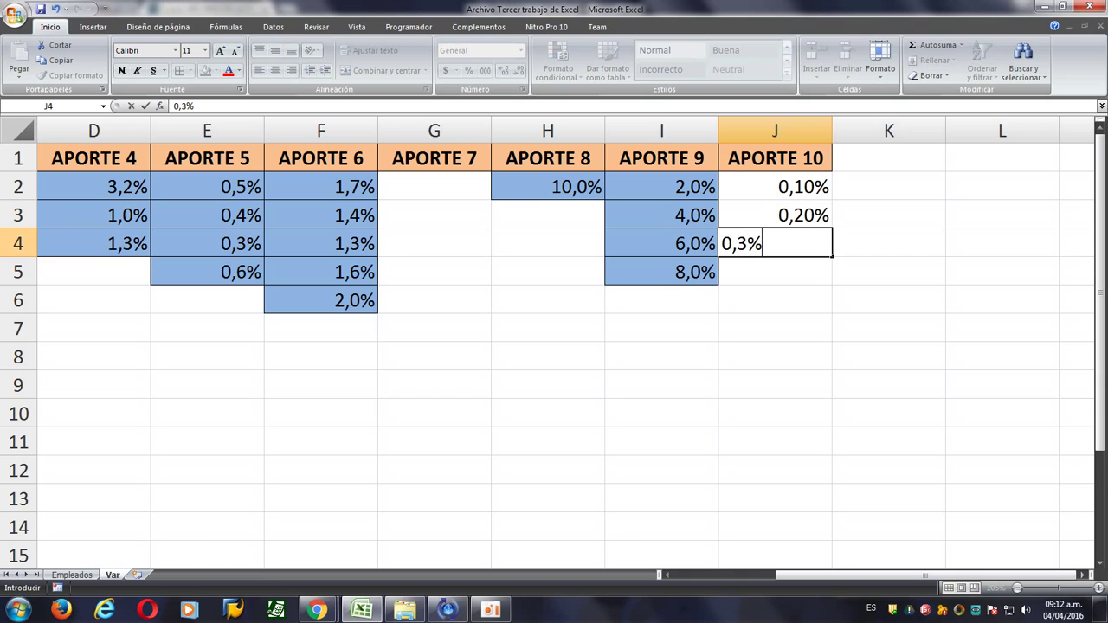
key(Return)
text(0,4%)
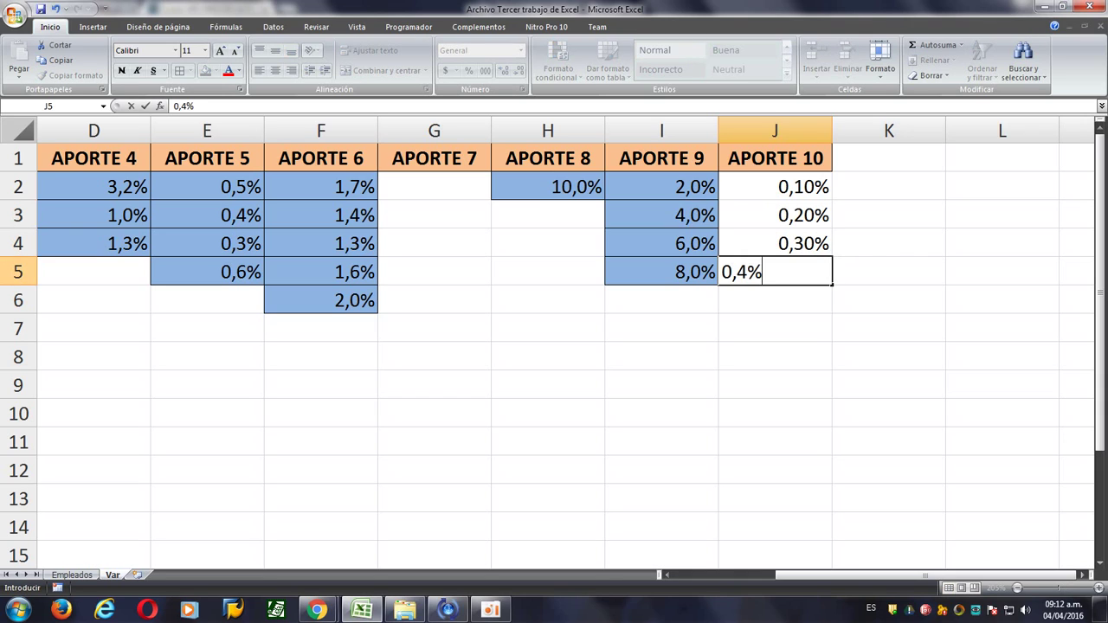
key(Return)
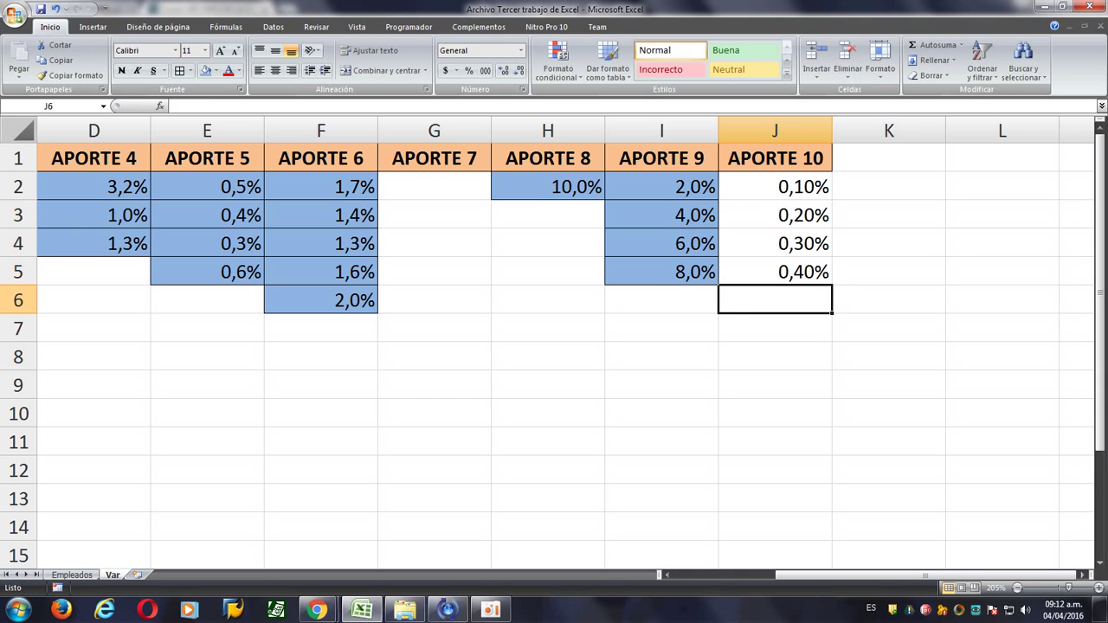
Enter the remaining APORTE 10 rates 0,5%, 0,6%, 0,7%, 0,8% and 0,9% in J6:J10.
text(0,5%)
key(Return)
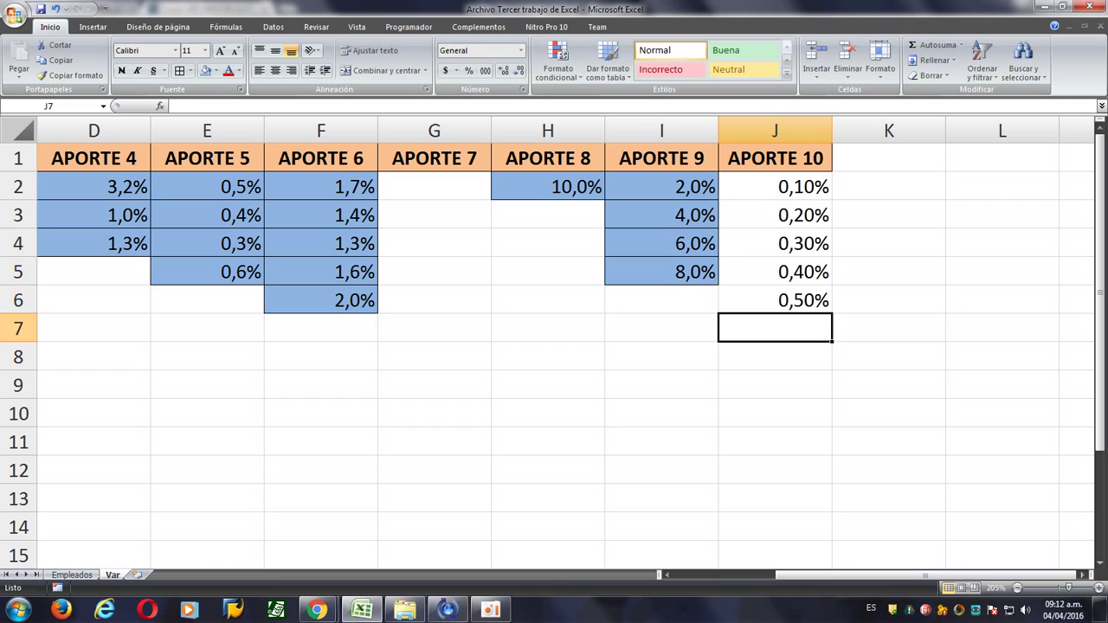
text(0,6%)
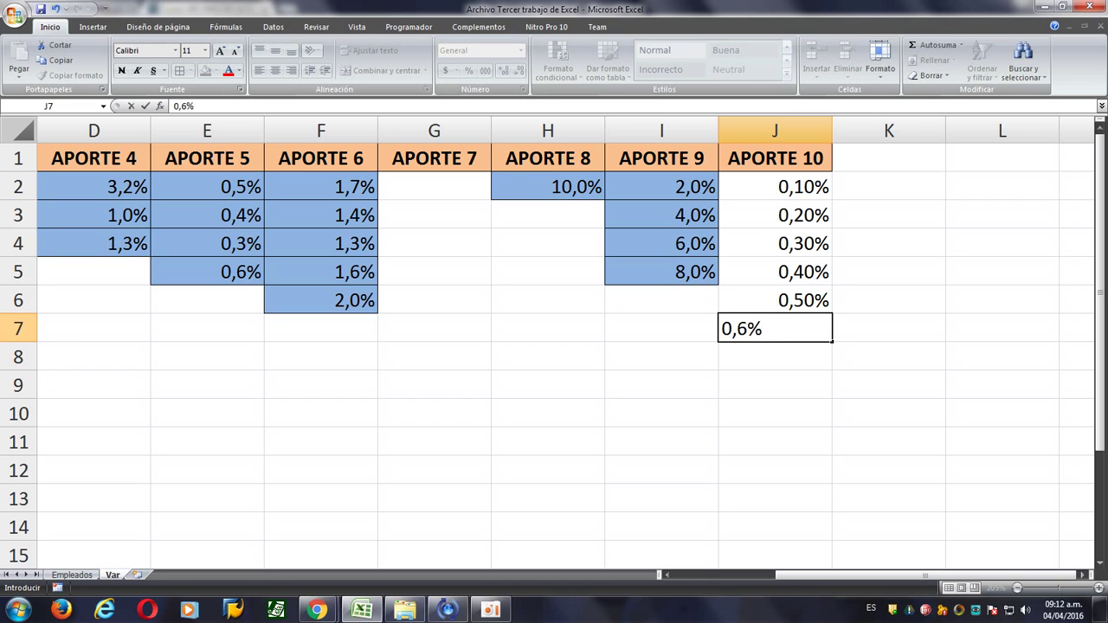
key(Return)
text(0,)
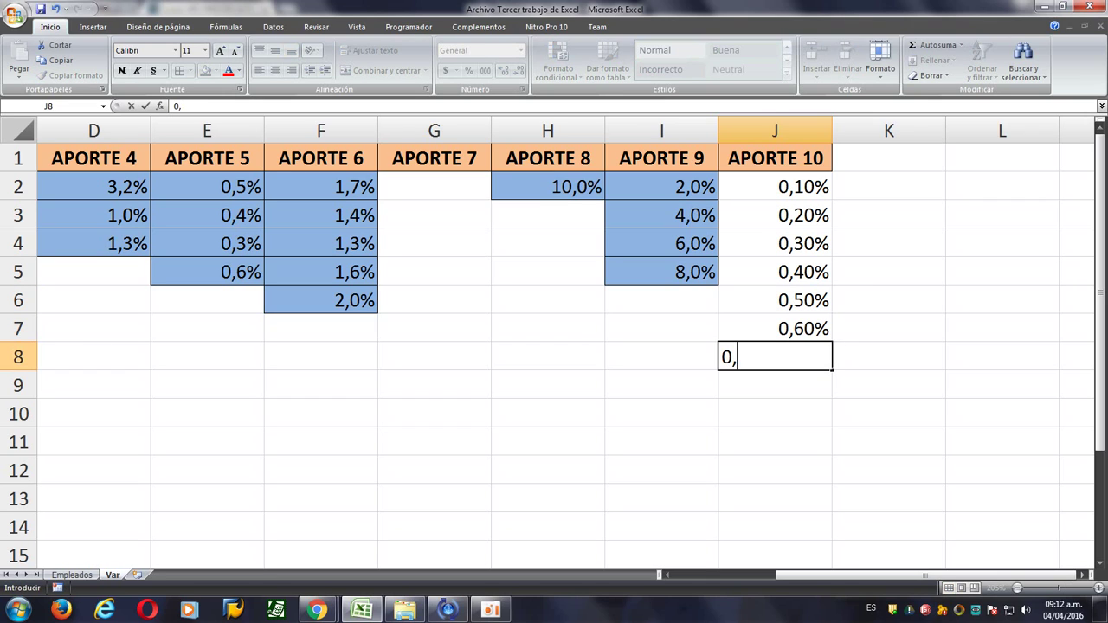
text(70%)
key(Return)
text(0,8%)
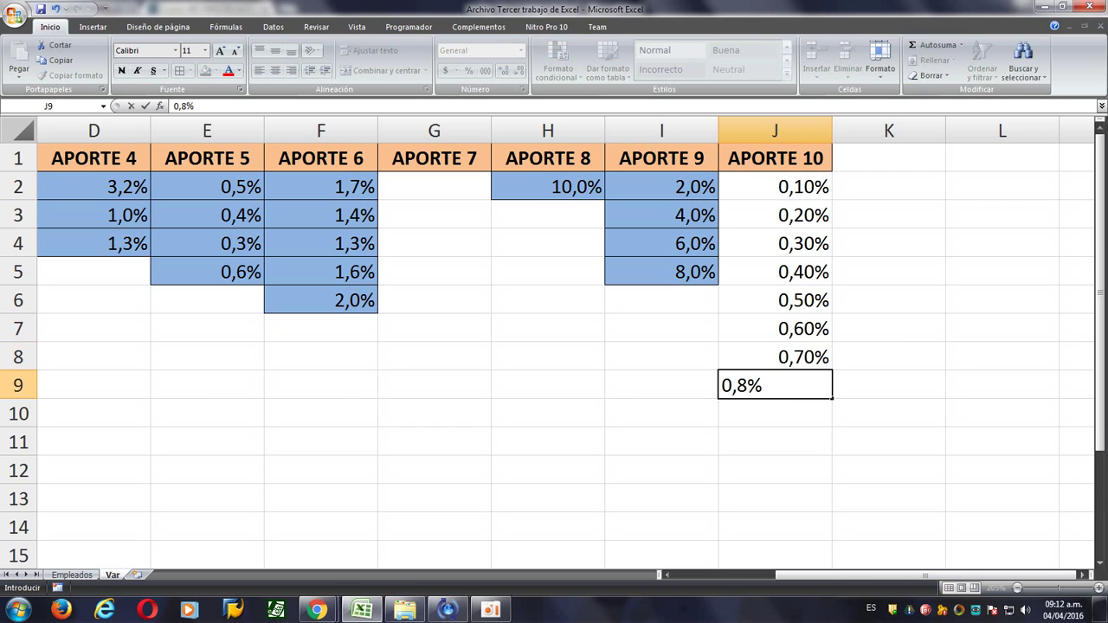
key(Return)
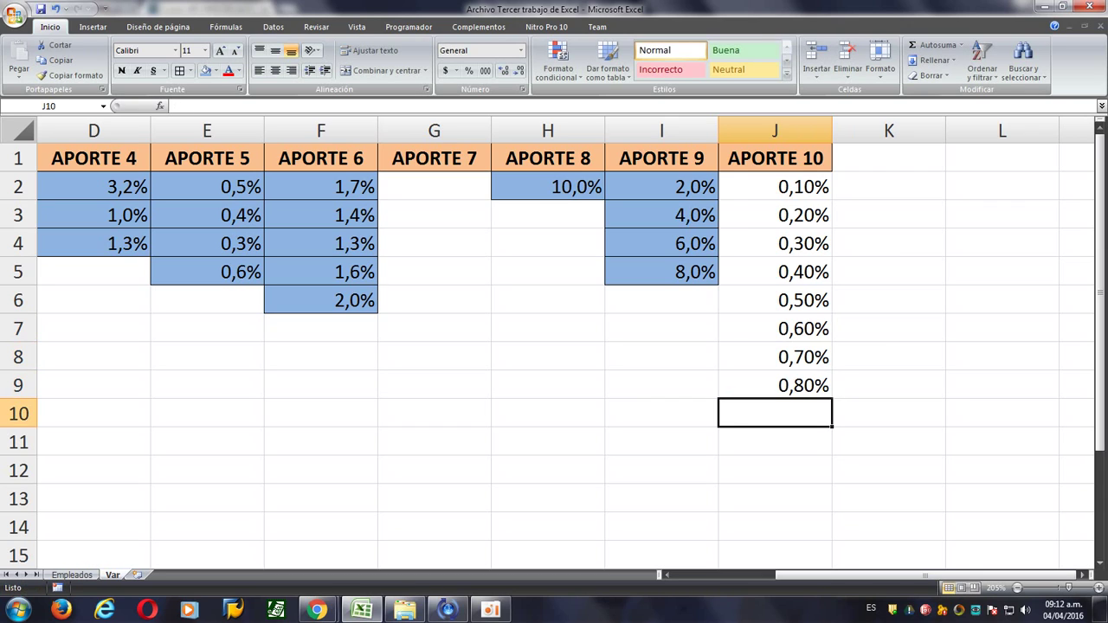
text(0,9%)
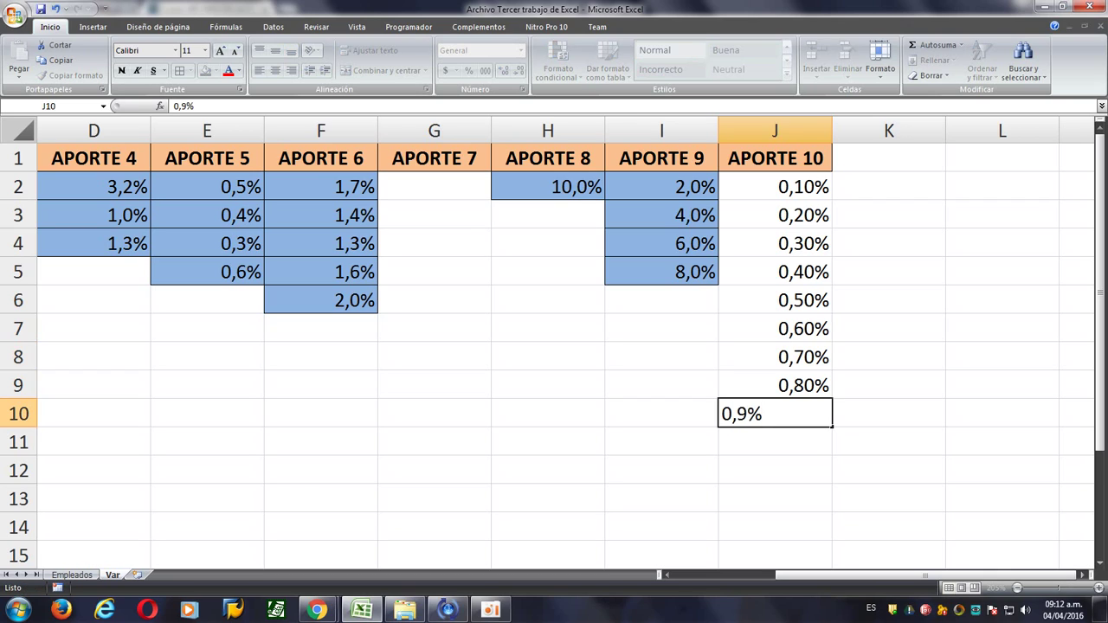
key(Return)
Copy the cell format of the first APORTE 9 rate, I2, onto the APORTE 10 rates in J2:J10.
click(661, 187)
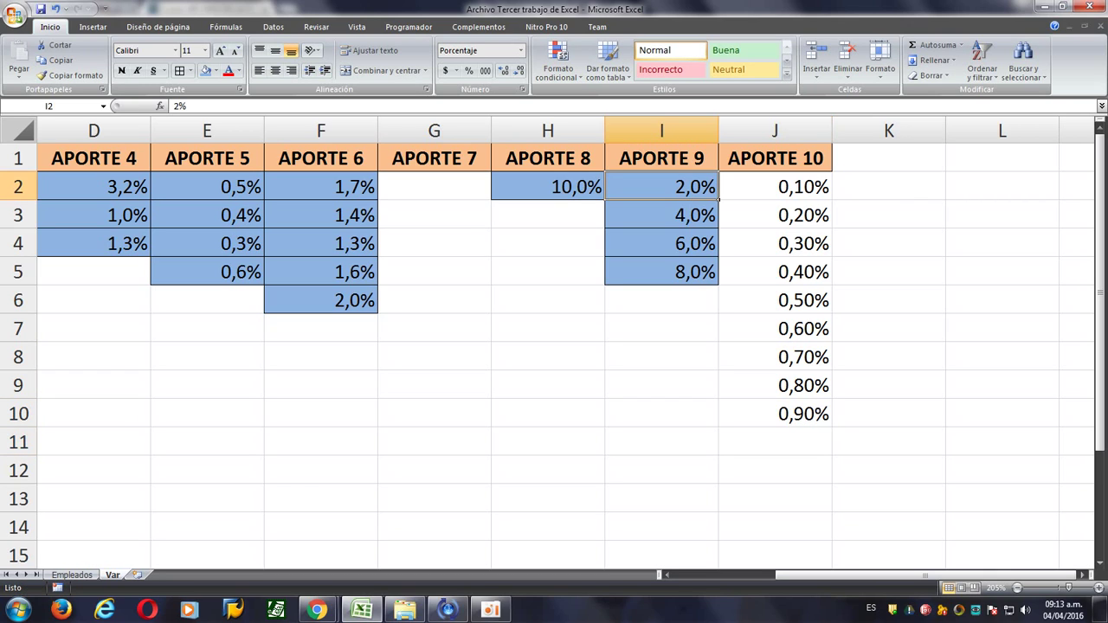
click(69, 76)
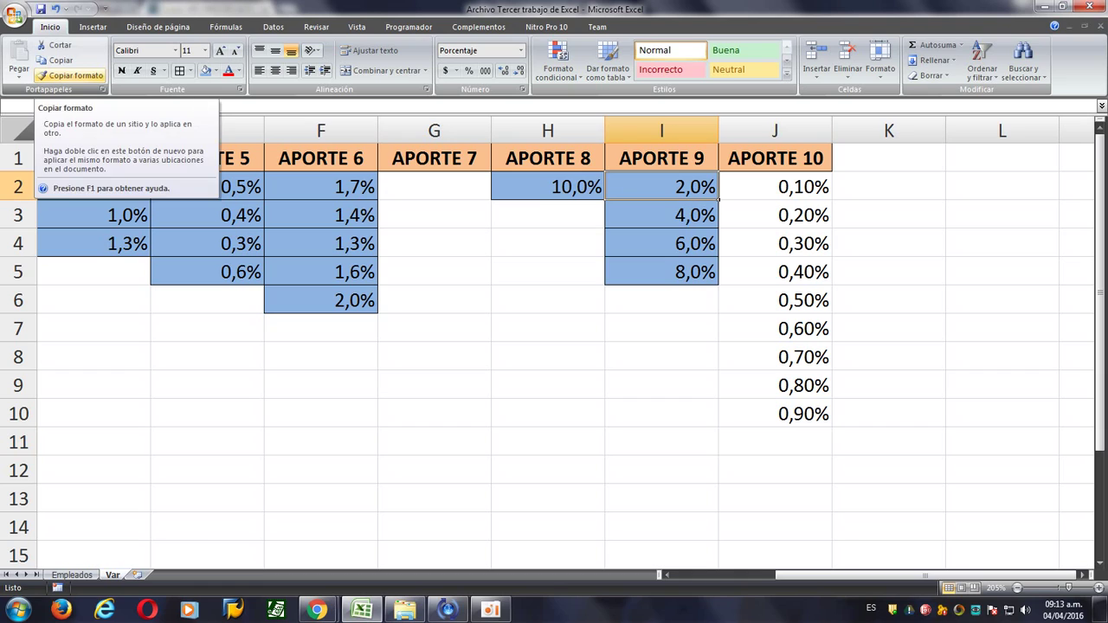
drag(775, 187, 775, 413)
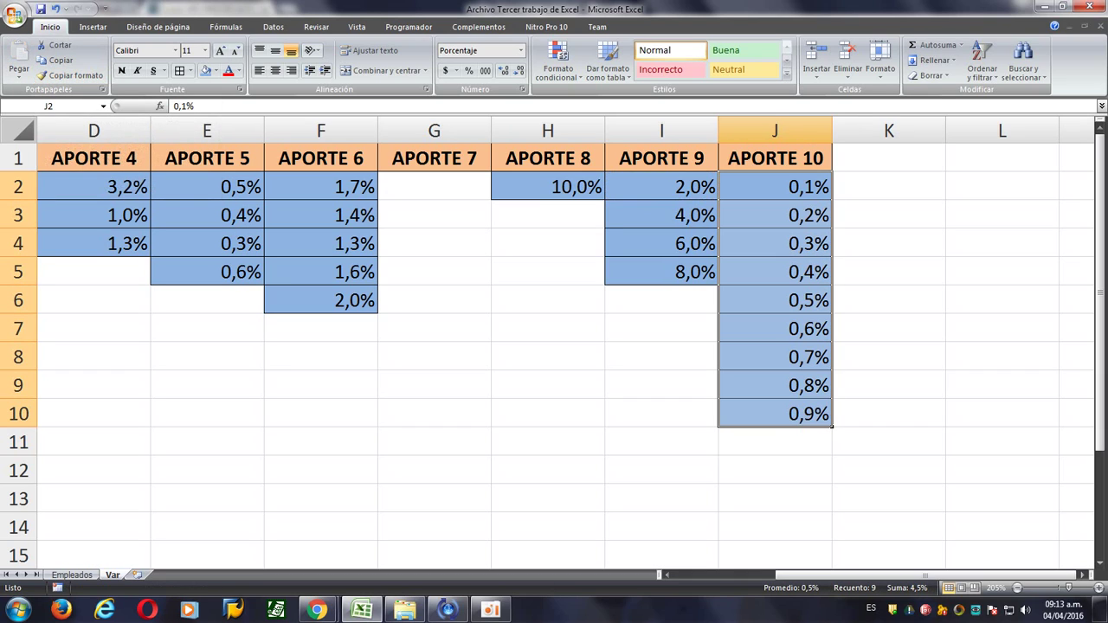
Check the APORTE 10 rates one by one down to J10.
key(Down)
key(Down)
key(Down)
key(Down)
key(Down)
key(Down)
key(Down)
key(Down)
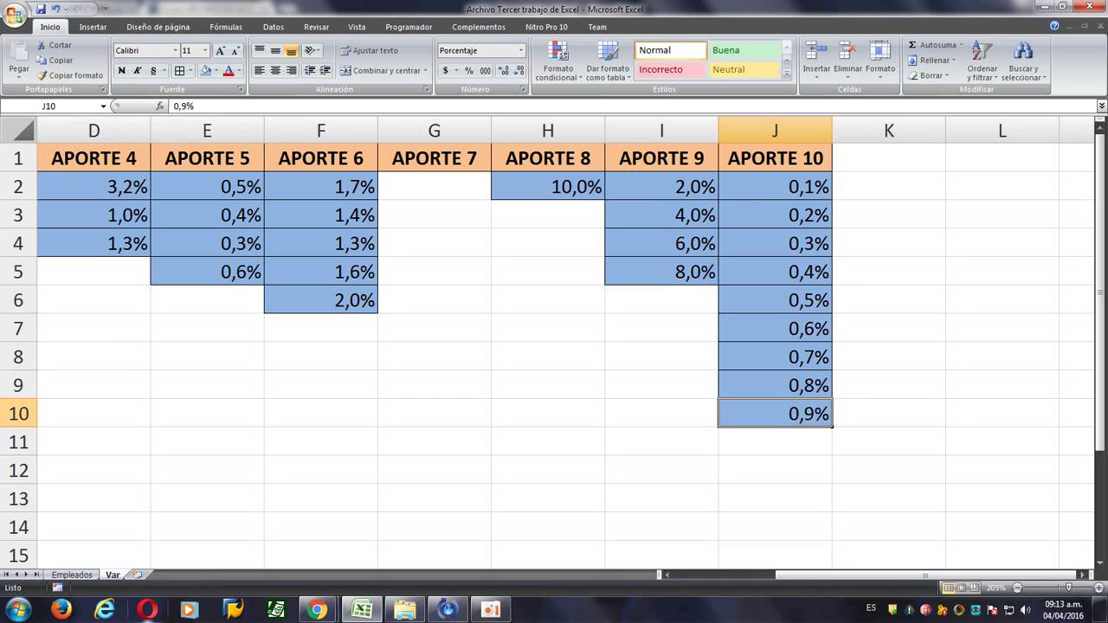
Start the APORTE10 formula in N2 of the Empleados sheet with the term (E2*Var!$J$2).
click(71, 575)
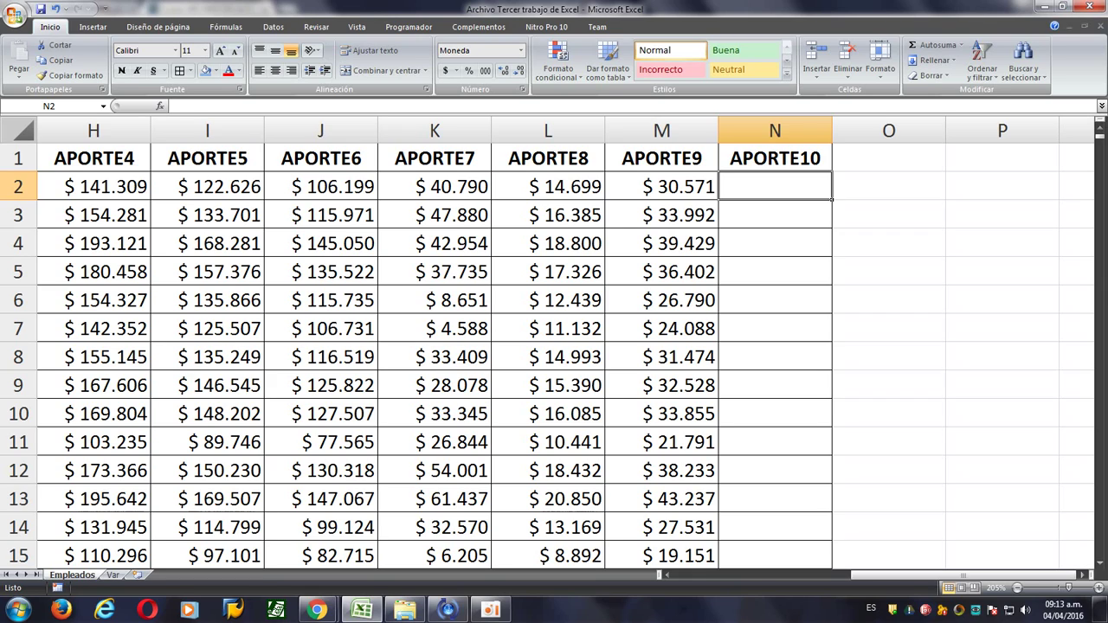
text(=()
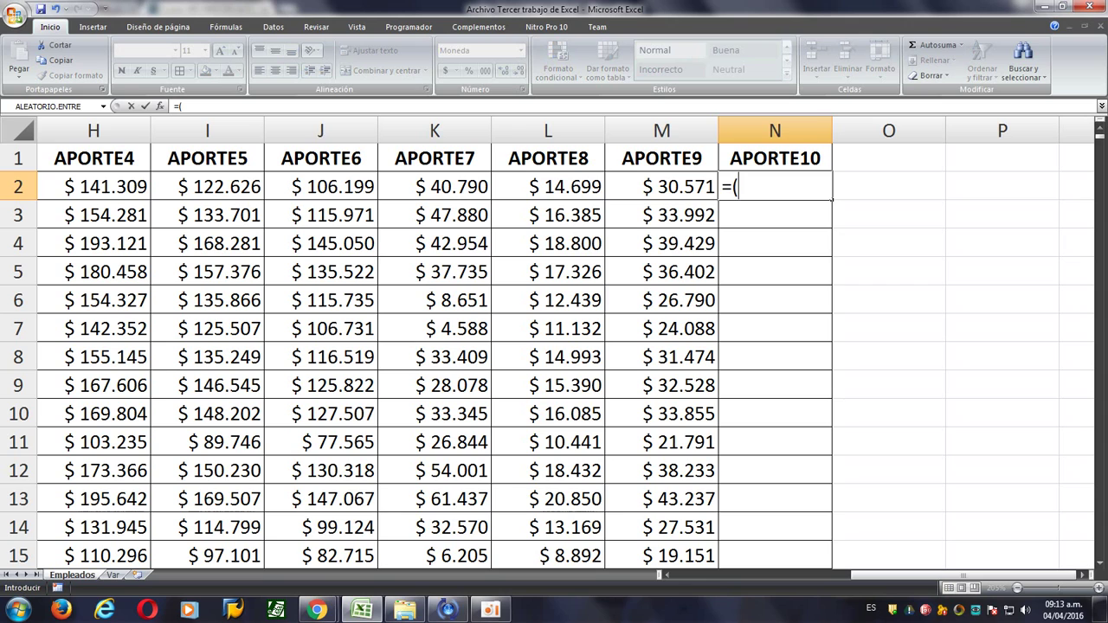
click(668, 575)
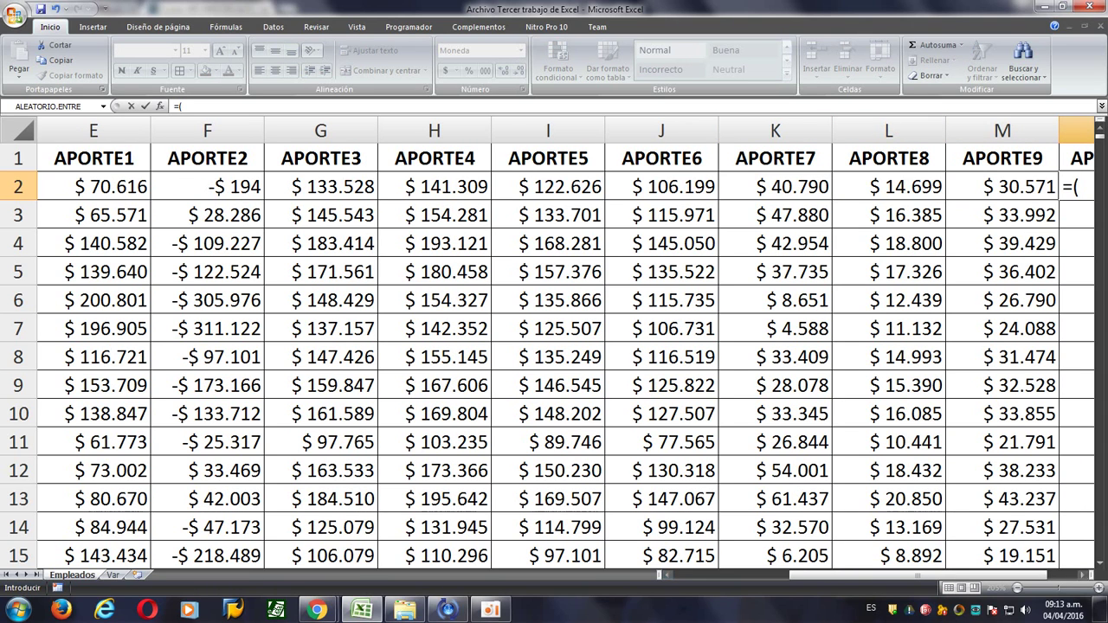
click(93, 187)
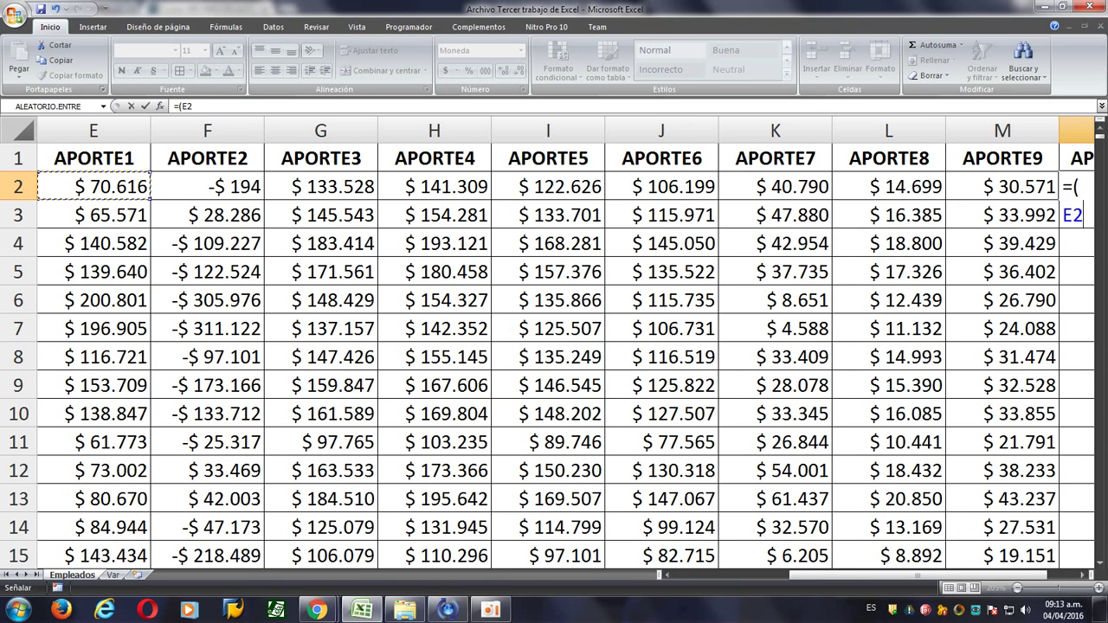
text(*)
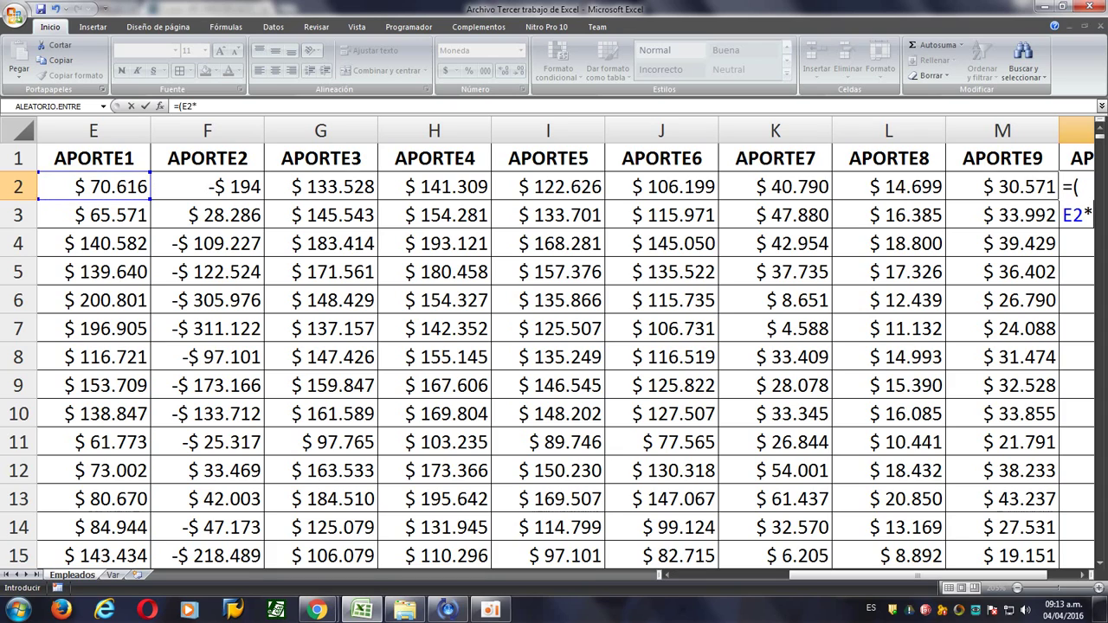
click(112, 575)
click(775, 187)
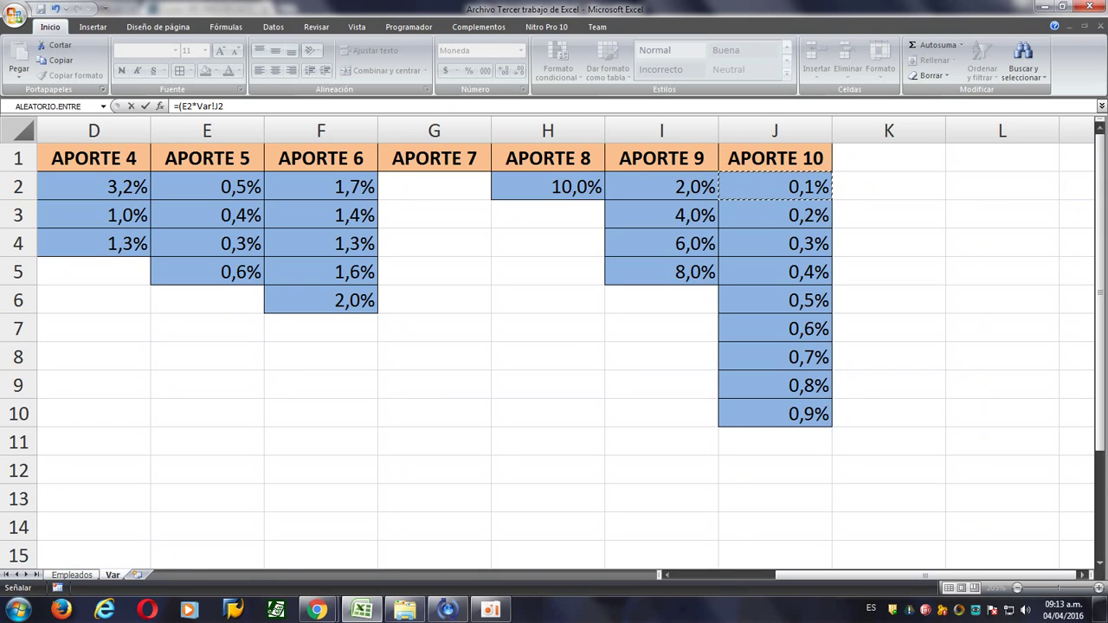
key(F4)
text())
Add the term (Empleados!F2*Var!$J$3) to the APORTE10 formula and open the parenthesis of another term.
text(+()
click(71, 575)
click(207, 187)
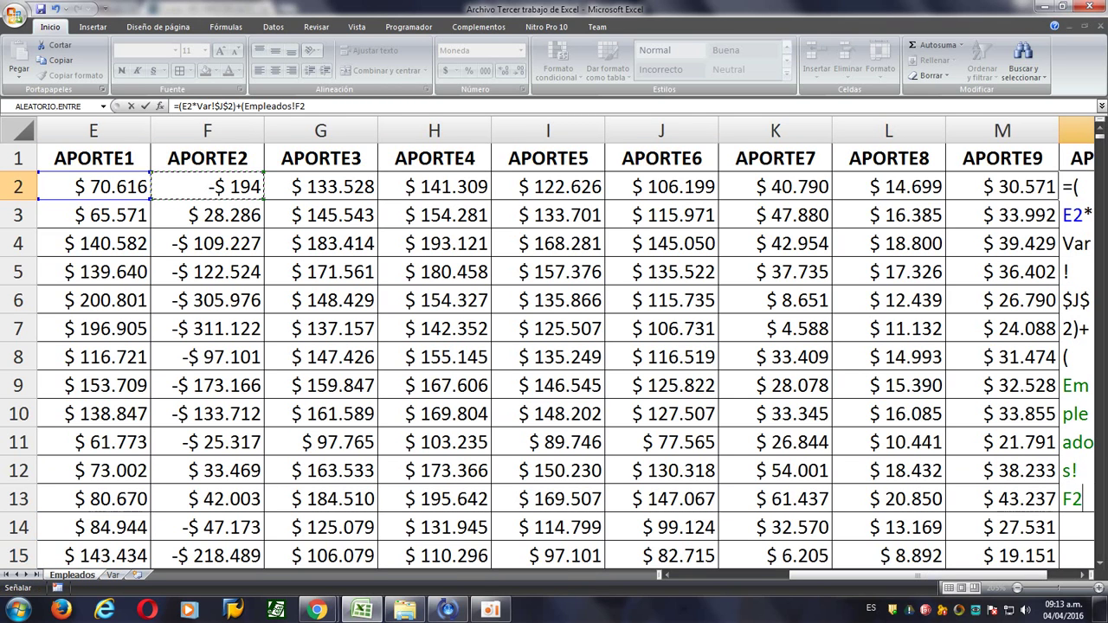
text(*)
click(113, 574)
click(775, 216)
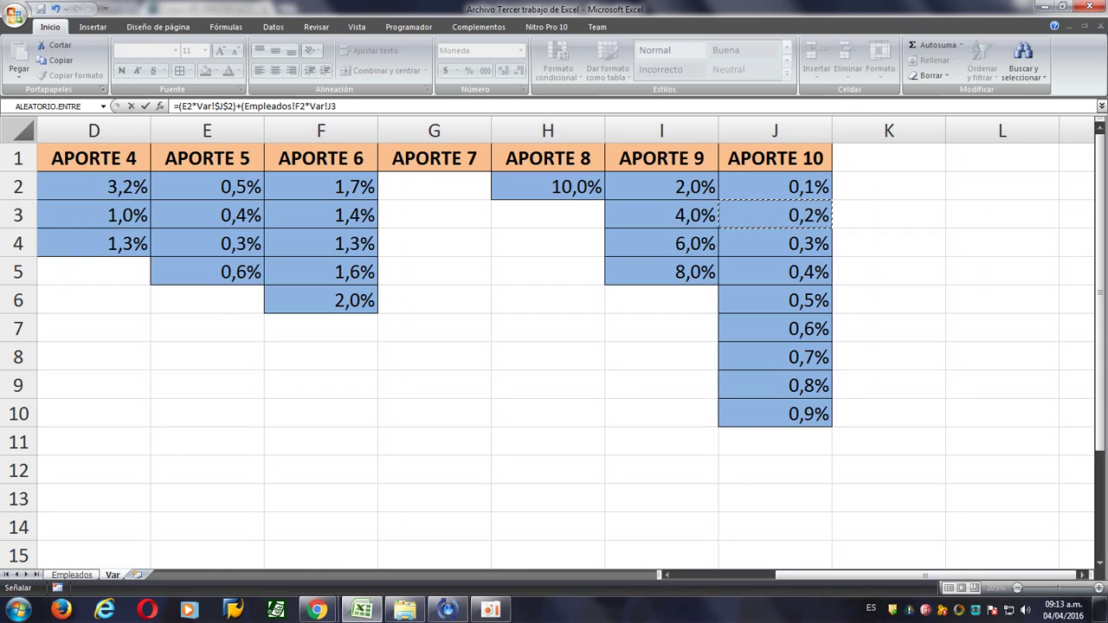
key(F4)
text()+()
Recheck Punto 10 of the PDF and add the term (Empleados!G2*Var!$J$4) to the APORTE10 formula.
key(alt+Tab)
key(alt+Tab)
click(72, 575)
click(320, 187)
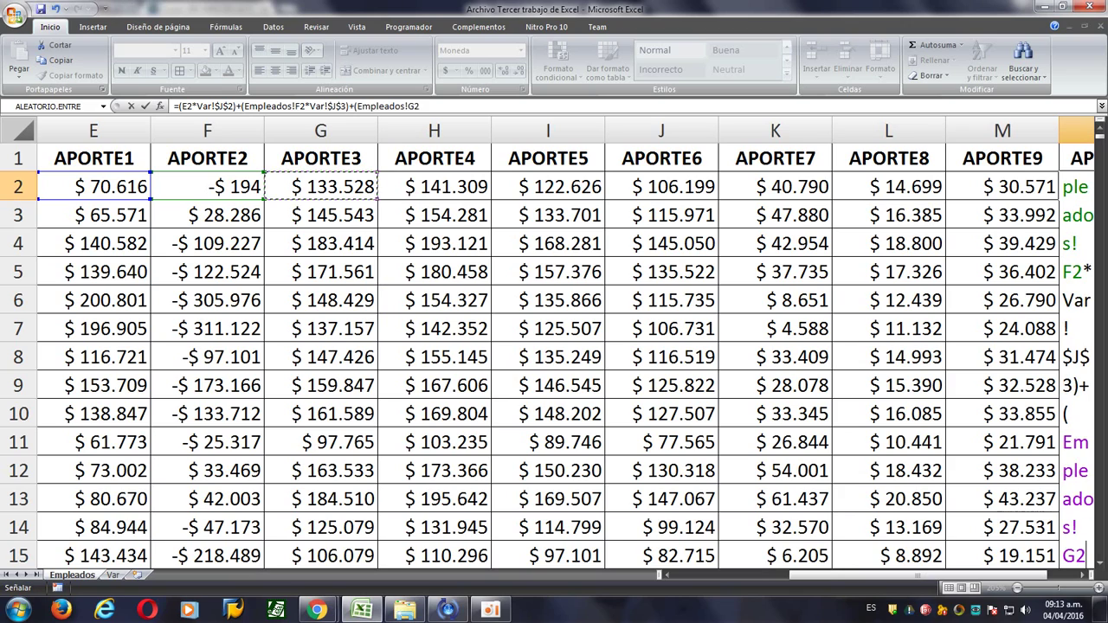
text(*)
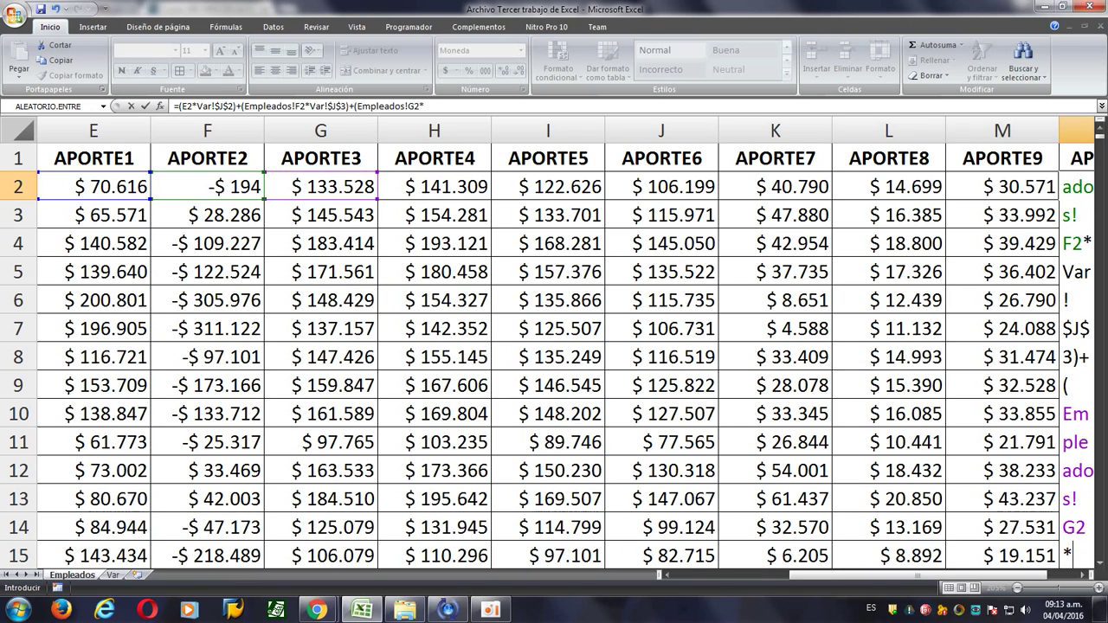
click(113, 574)
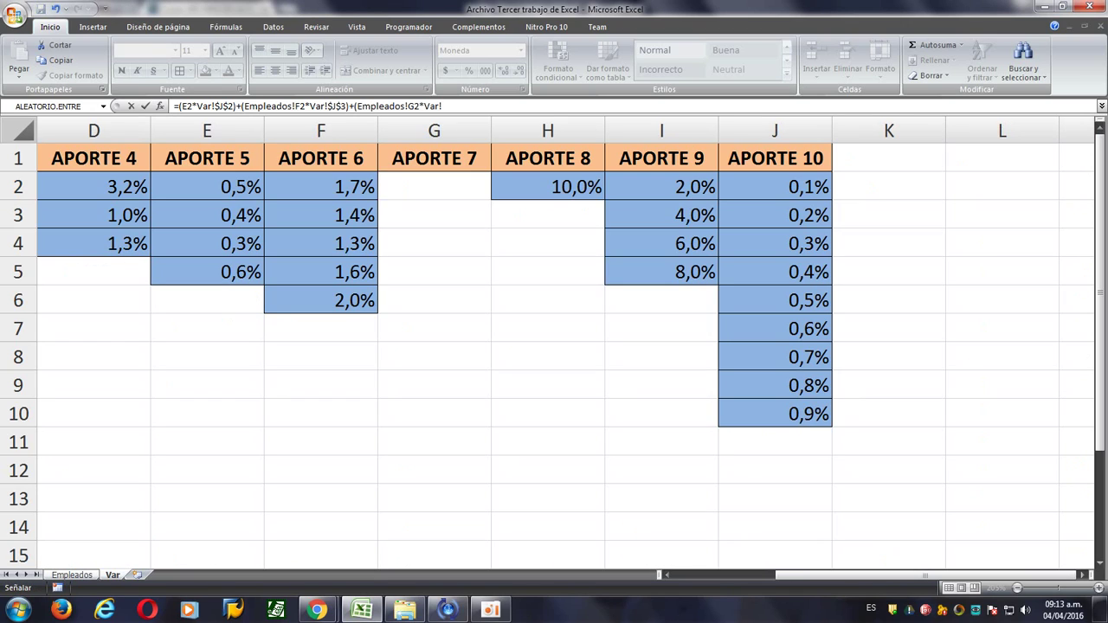
click(775, 243)
key(F4)
text()+()
Add the term (Empleados!H2*Var!$J$5) to the APORTE10 formula and open the parenthesis of another term.
click(71, 575)
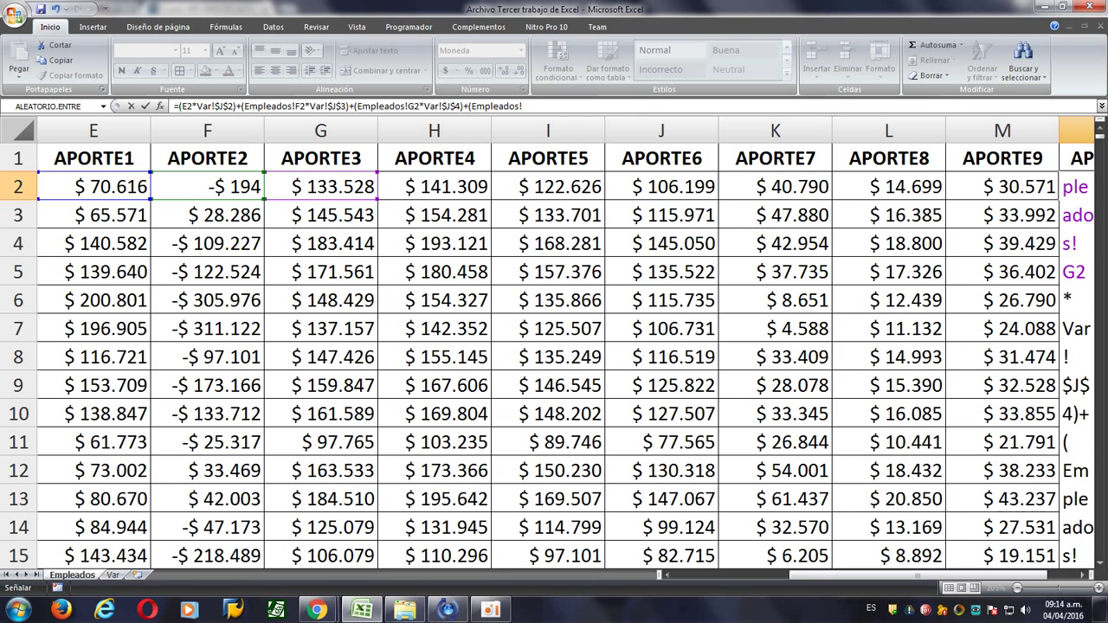
click(434, 187)
text(*)
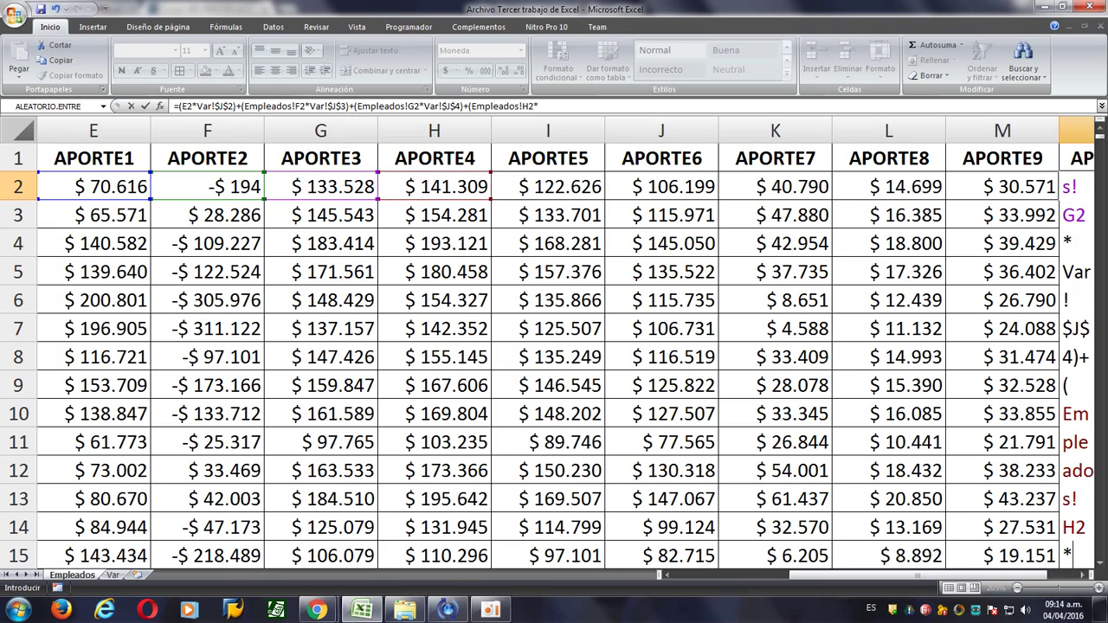
key(ctrl+Page_Down)
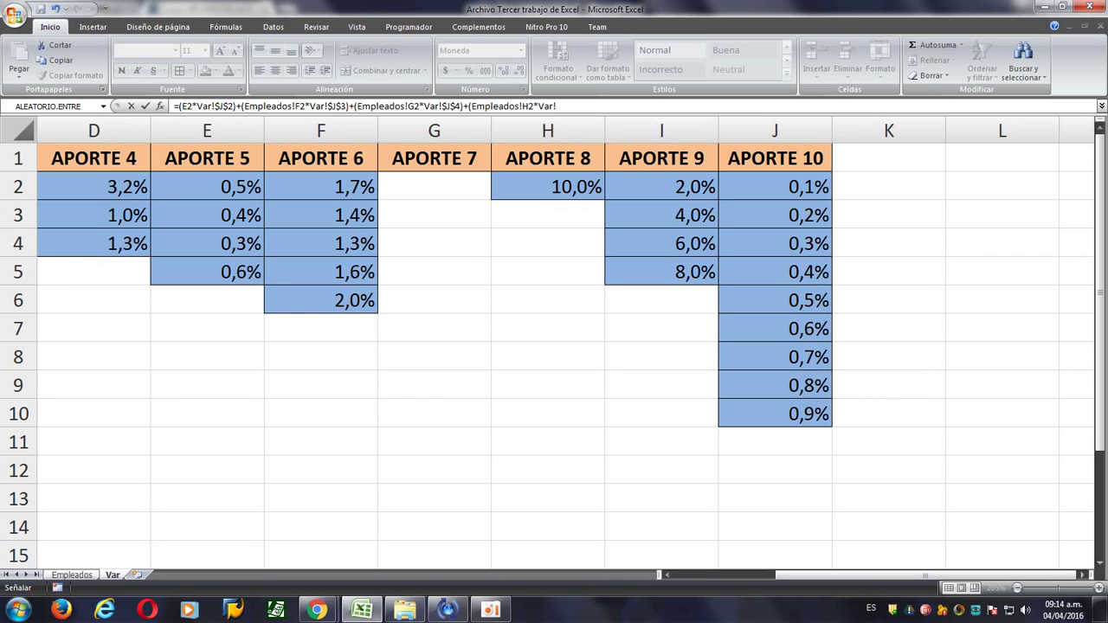
click(775, 272)
key(F4)
text()+()
Add the term (Empleados!I2*Var!$J$6) to the APORTE10 formula and open the parenthesis of another term.
key(ctrl+Page_Up)
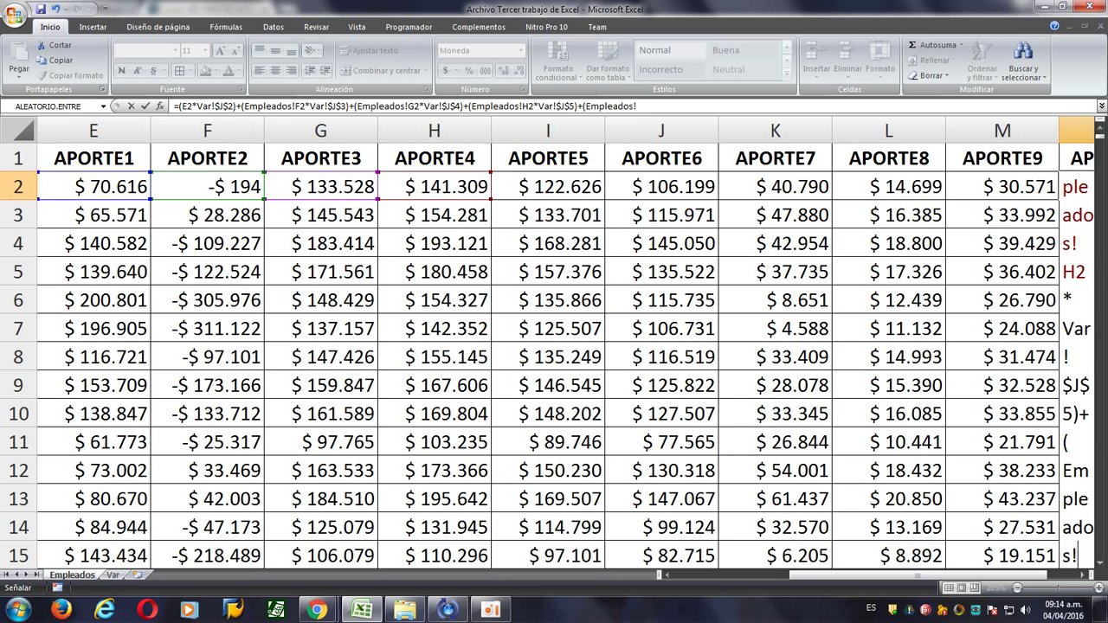
click(548, 187)
text(*)
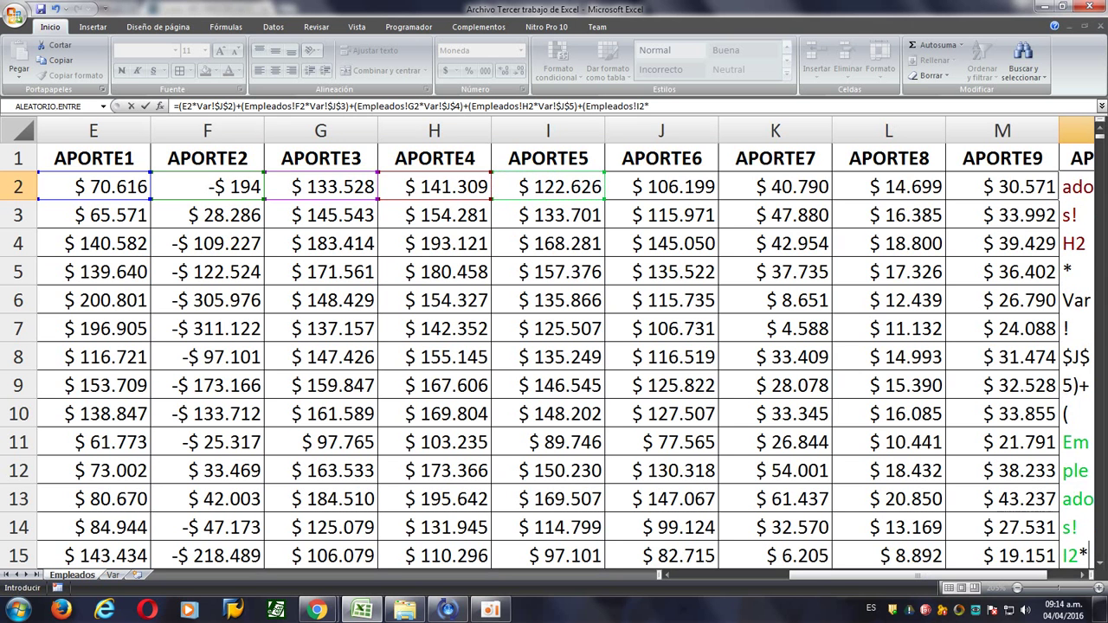
key(ctrl+Page_Down)
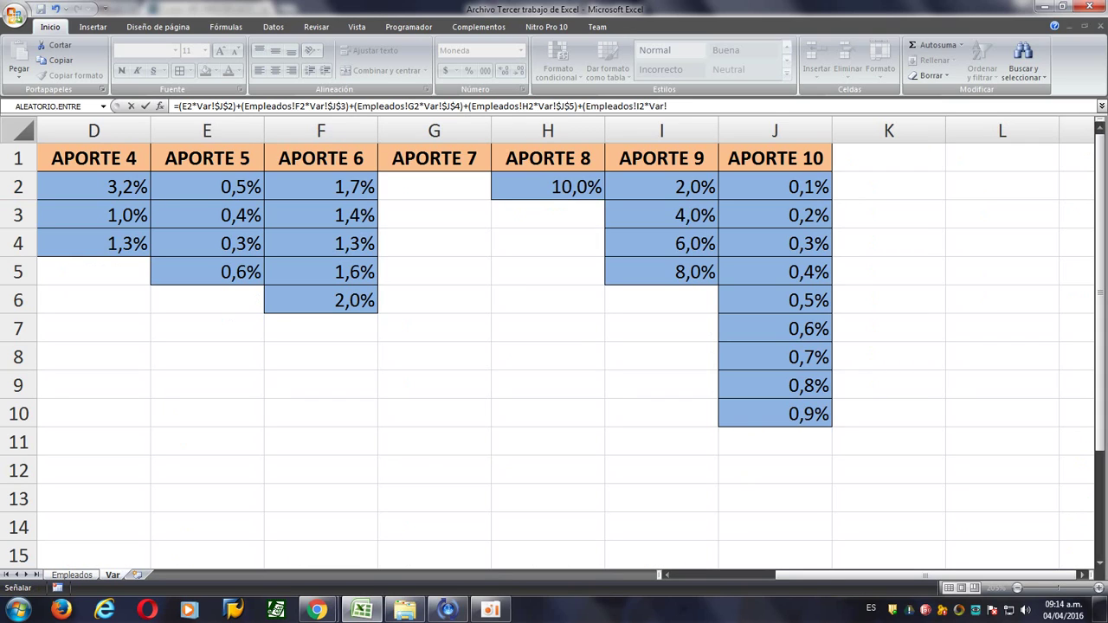
text($J$6)+()
Add the term (Empleados!J2*Var!$J$7) to the APORTE10 formula and open the parenthesis of another term.
key(ctrl+Page_Up)
text(J2)
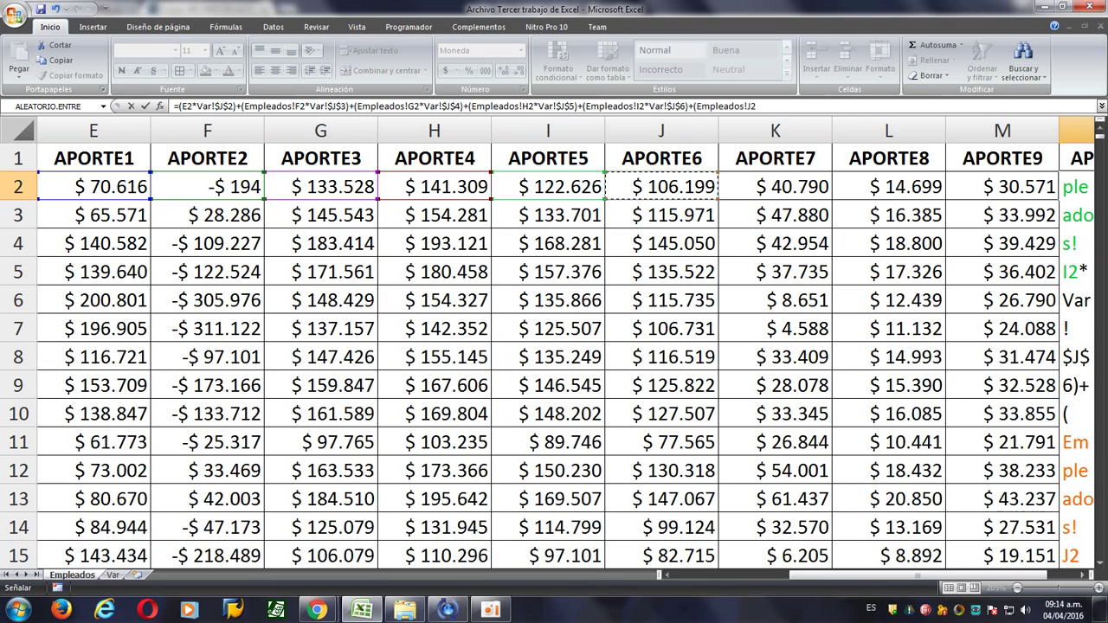
text(*)
key(ctrl+Page_Down)
text(J7)
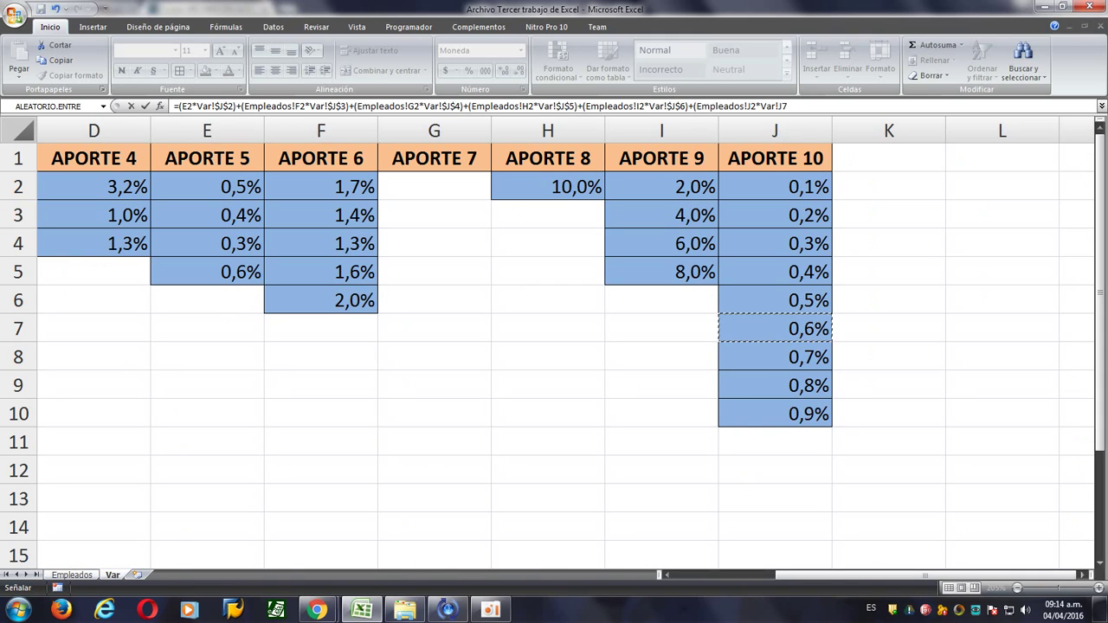
key(F4)
text()+()
Add the term (Empleados!K2*Var!$J$8) to the APORTE10 formula and open the parenthesis of another term.
key(ctrl+Page_Up)
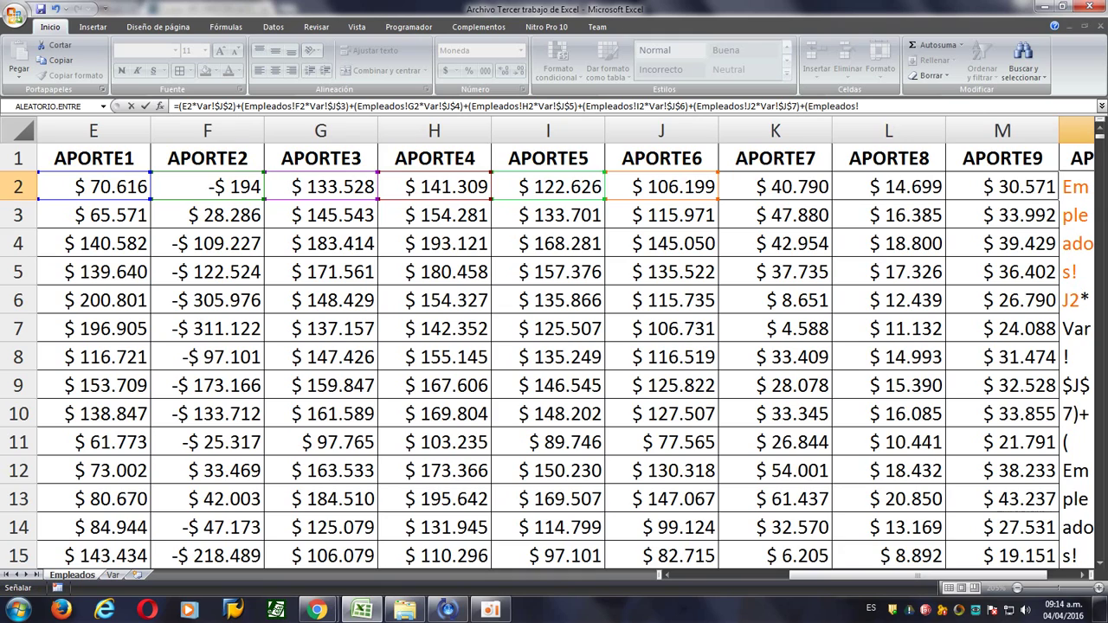
click(775, 186)
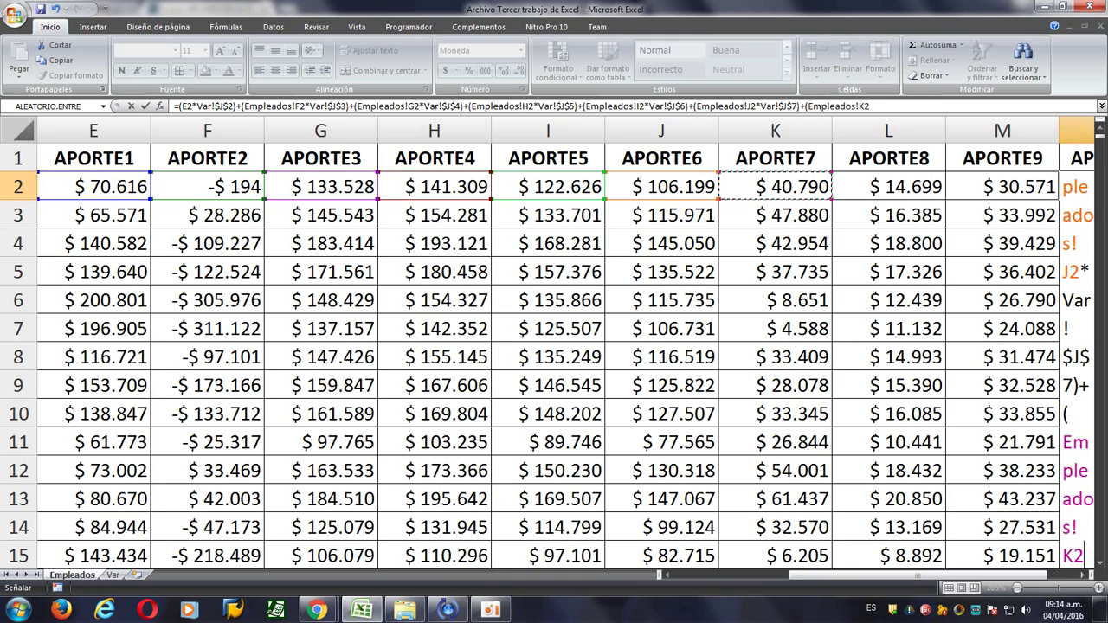
text(*)
click(113, 575)
click(775, 356)
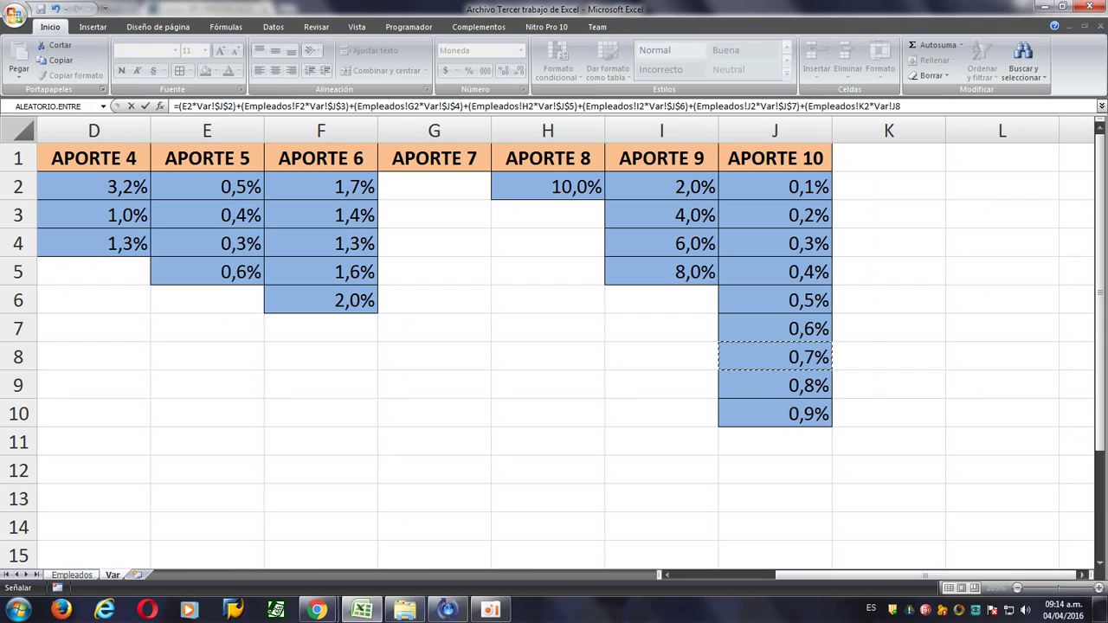
key(F4)
text()+()
Add the term (Empleados!L2*Var!$J$9) to the APORTE10 formula and open the parenthesis of another term.
click(72, 575)
click(889, 187)
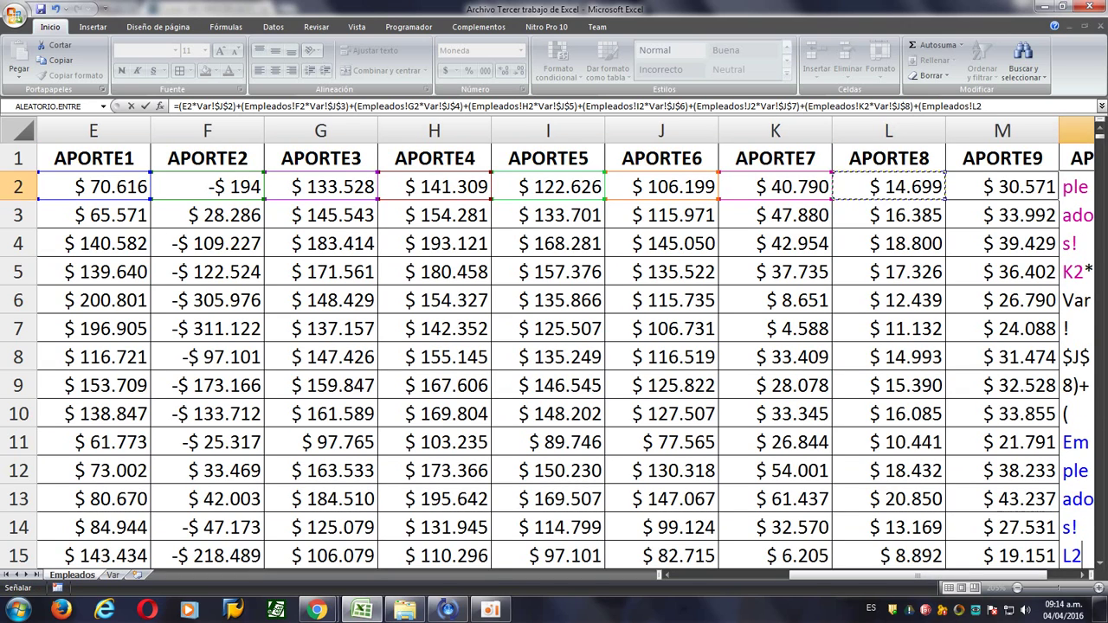
text(*)
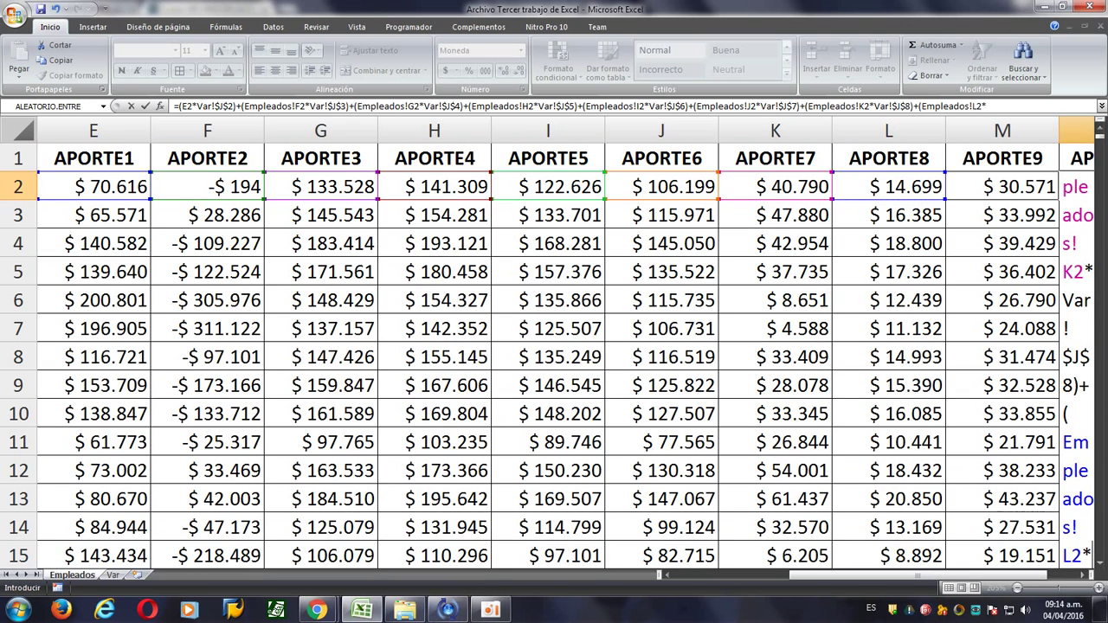
key(ctrl+Page_Down)
click(775, 385)
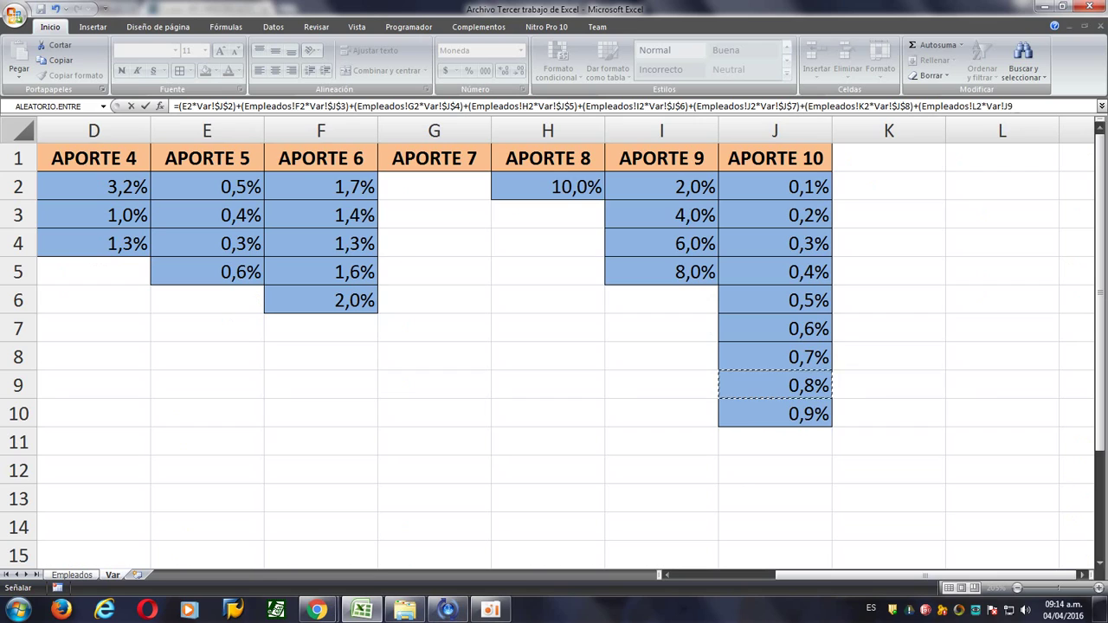
key(F4)
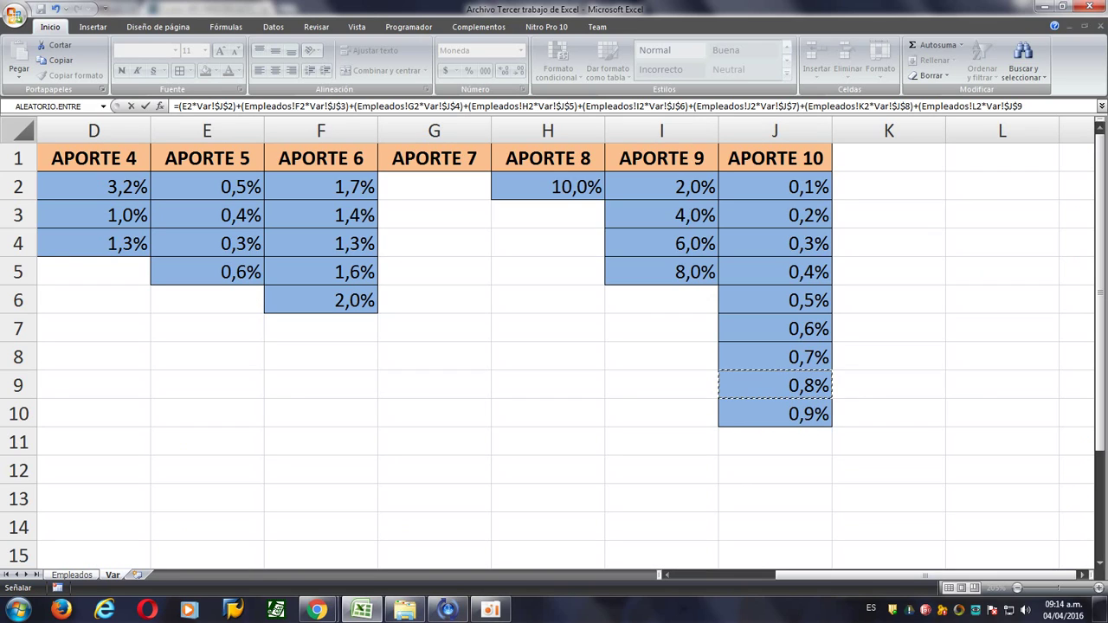
text()+()
Add the final term (Empleados!M2*Var!$J$10) to the APORTE10 formula and enter the formula in N2.
click(71, 575)
click(1003, 187)
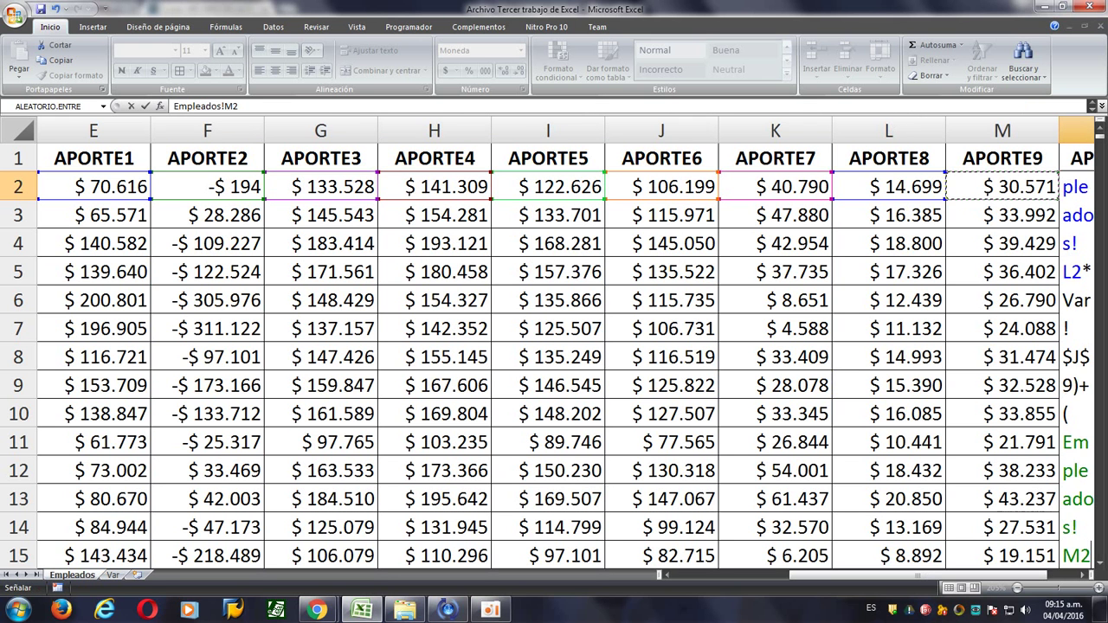
text(*)
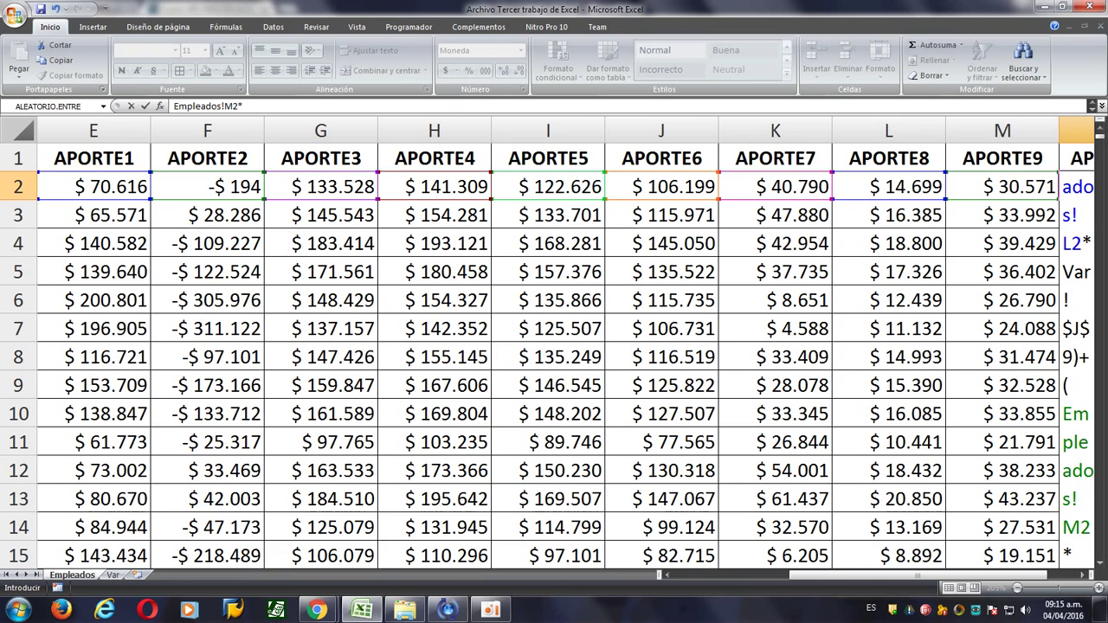
key(ctrl+Page_Down)
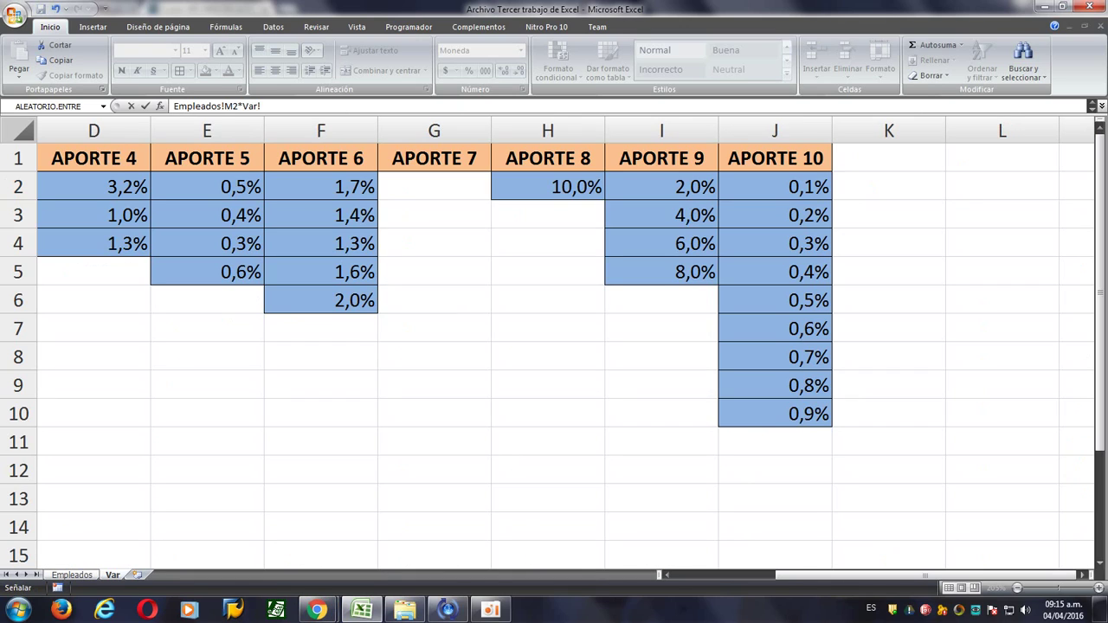
click(775, 414)
key(F4)
text())
key(Return)
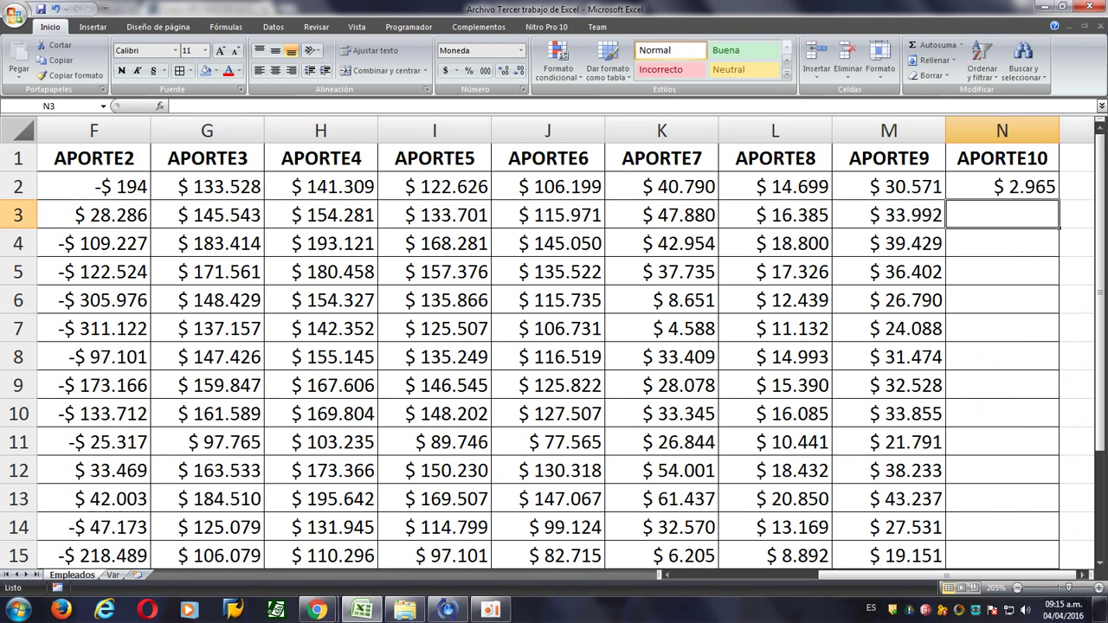
Fill the APORTE10 formula from N2 down the column for all the employees.
key(Up)
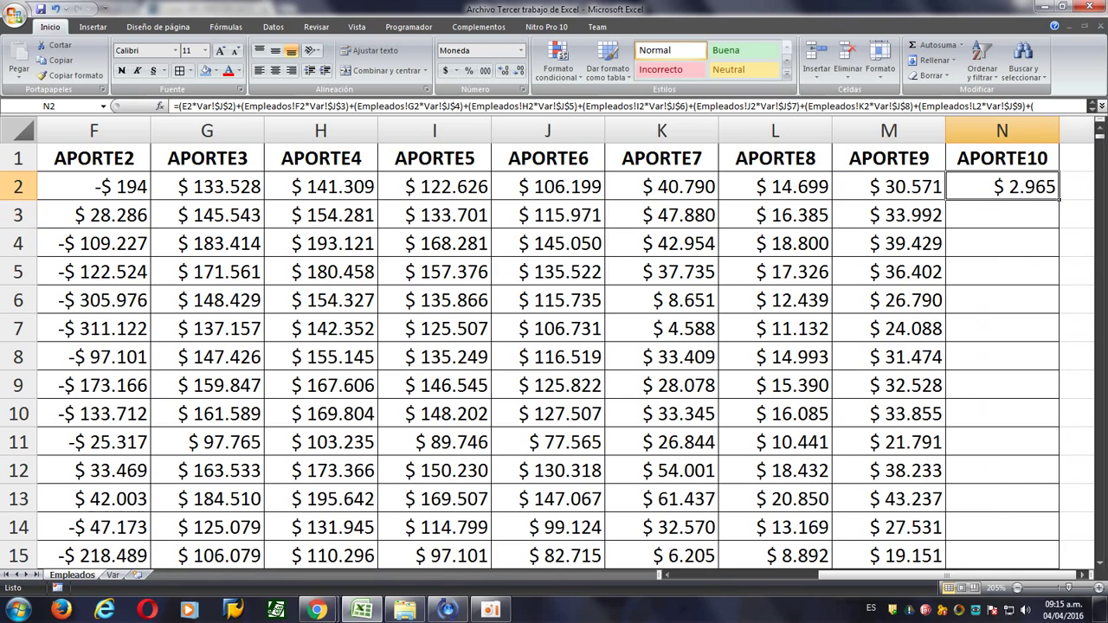
double_click(1058, 200)
click(935, 273)
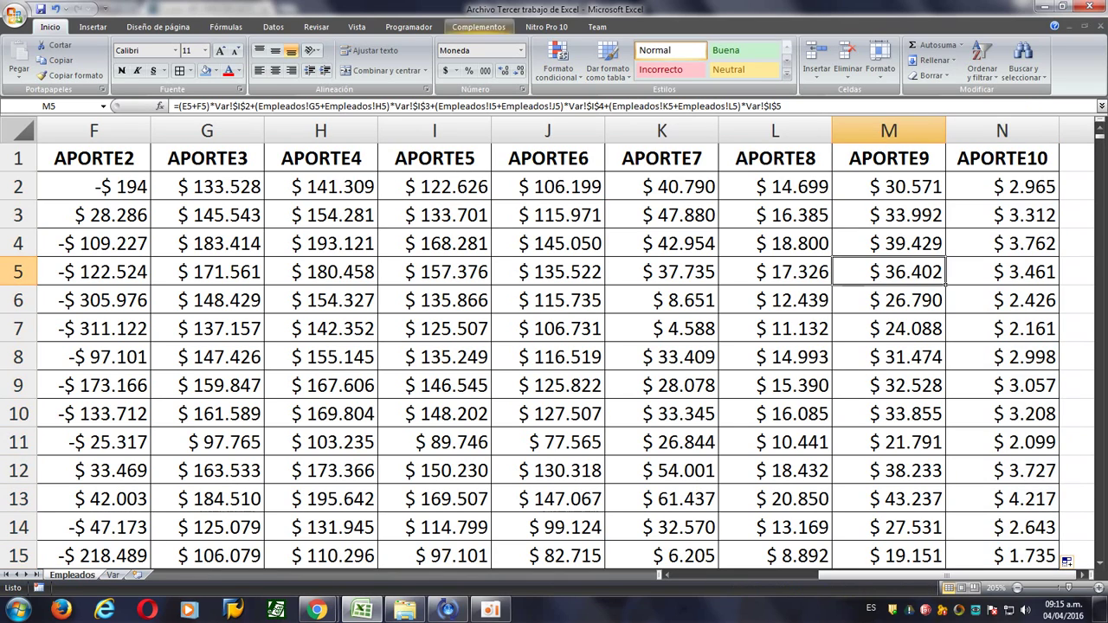